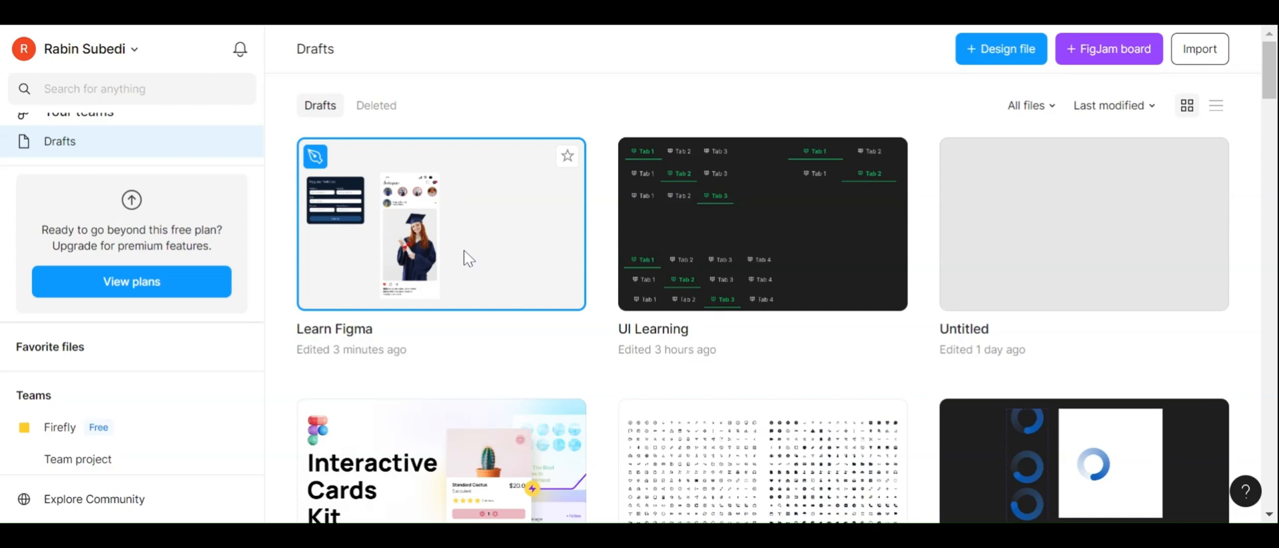
# Open the Learn Figma design file and select the Responsive Signup Form component
pyautogui.doubleClick(465, 253)
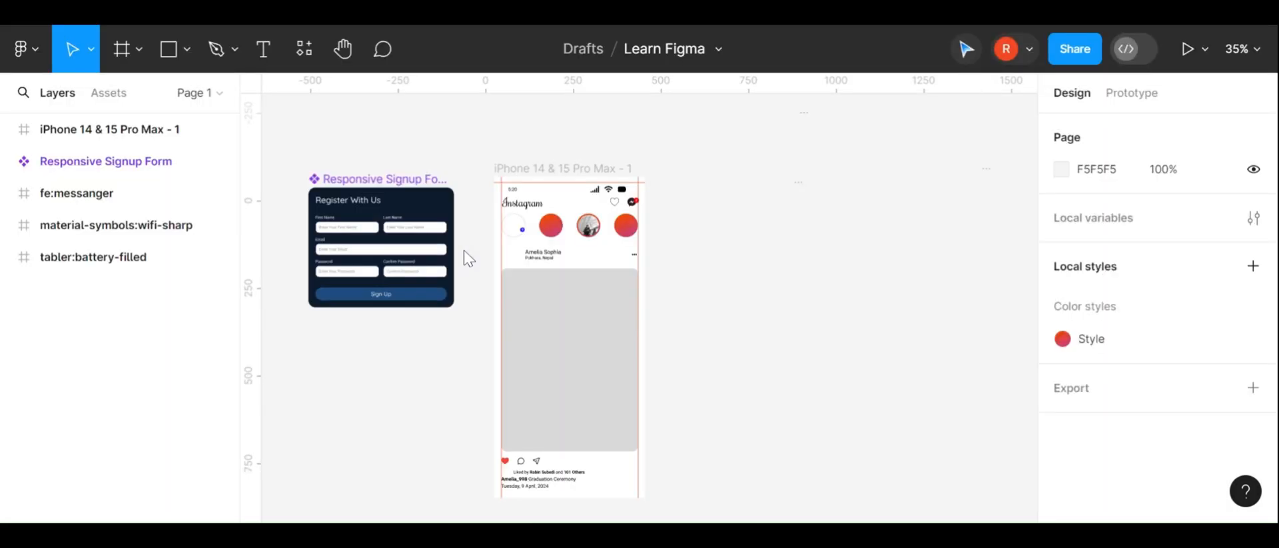
pyautogui.scroll(3, 464, 251)
pyautogui.hscroll(-4, 464, 250)
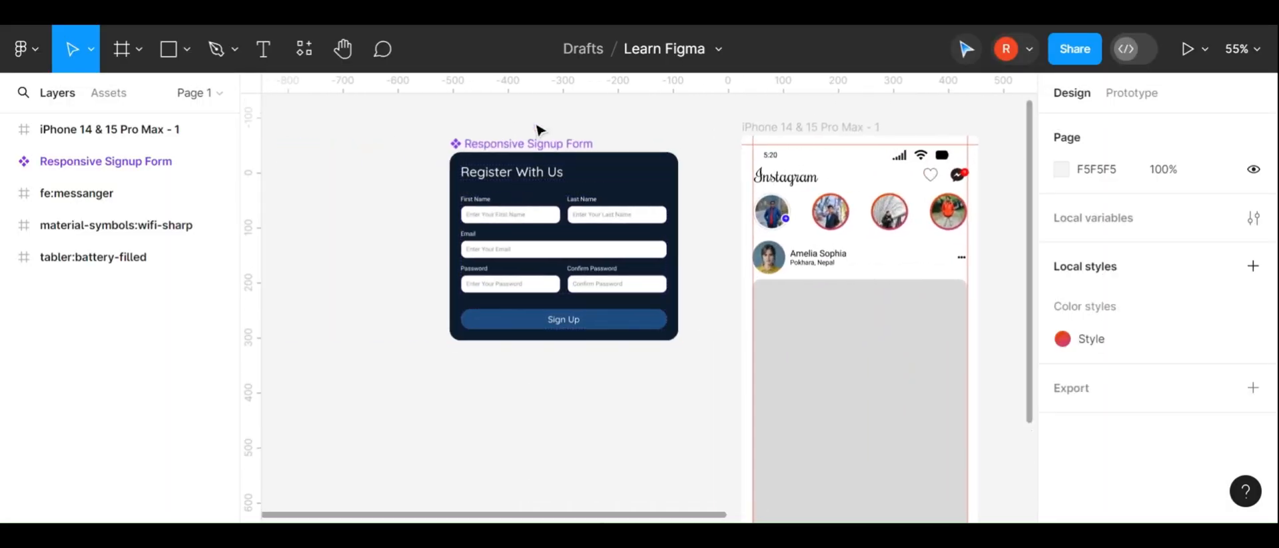
pyautogui.moveTo(533, 144); pyautogui.dragTo(395, 148)
pyautogui.hscroll(-5, 399, 153)
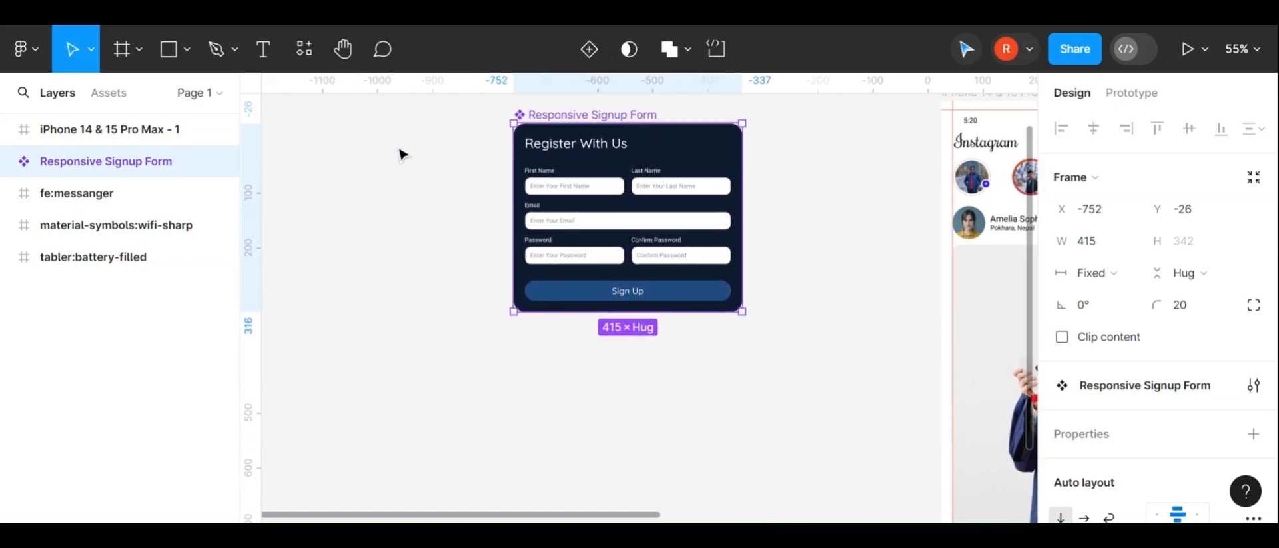
# Resize the signup form narrower and wider to test its responsive layout, then undo the resizing
pyautogui.scroll(3, 551, 134)
pyautogui.hscroll(-3, 554, 137)
pyautogui.scroll(-1, 590, 138)
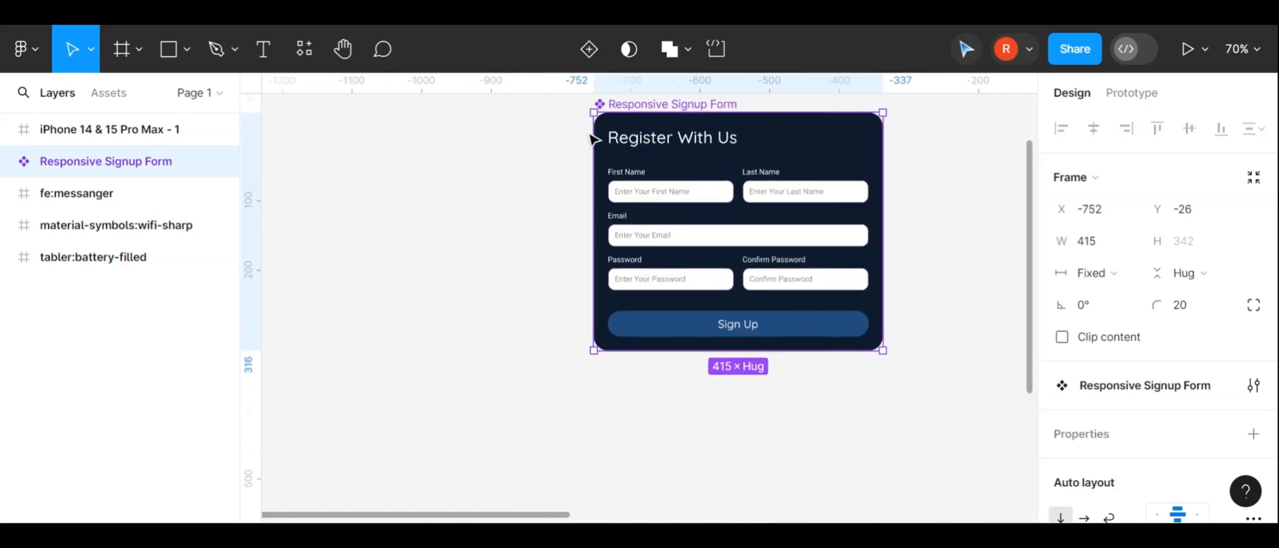
pyautogui.moveTo(883, 200); pyautogui.dragTo(772, 214)
pyautogui.scroll(5, 931, 221)
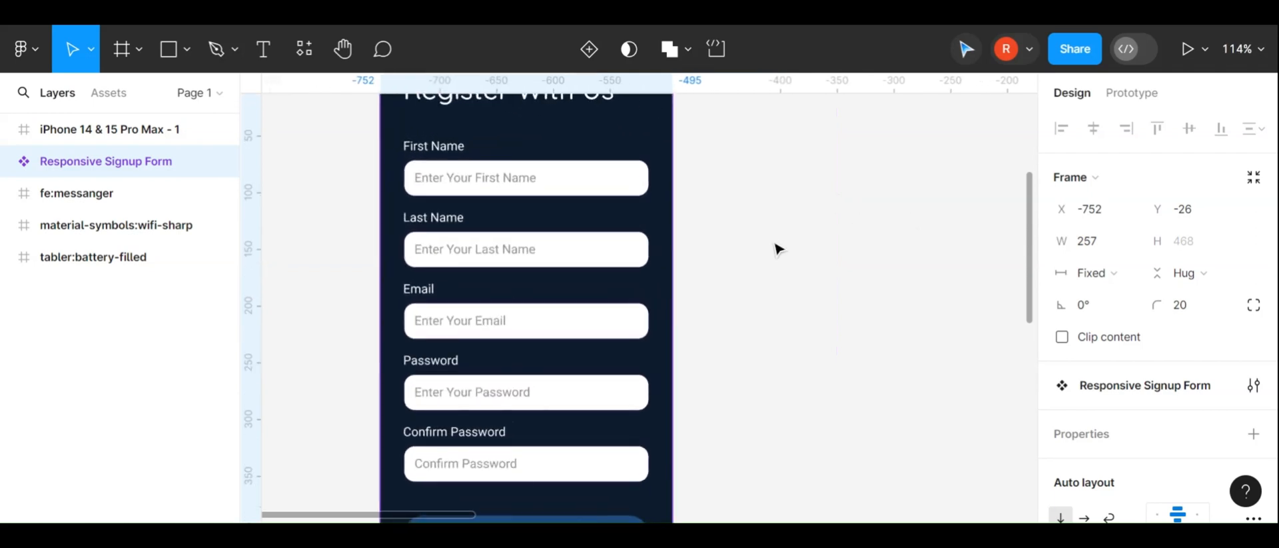
pyautogui.scroll(-5, 667, 253)
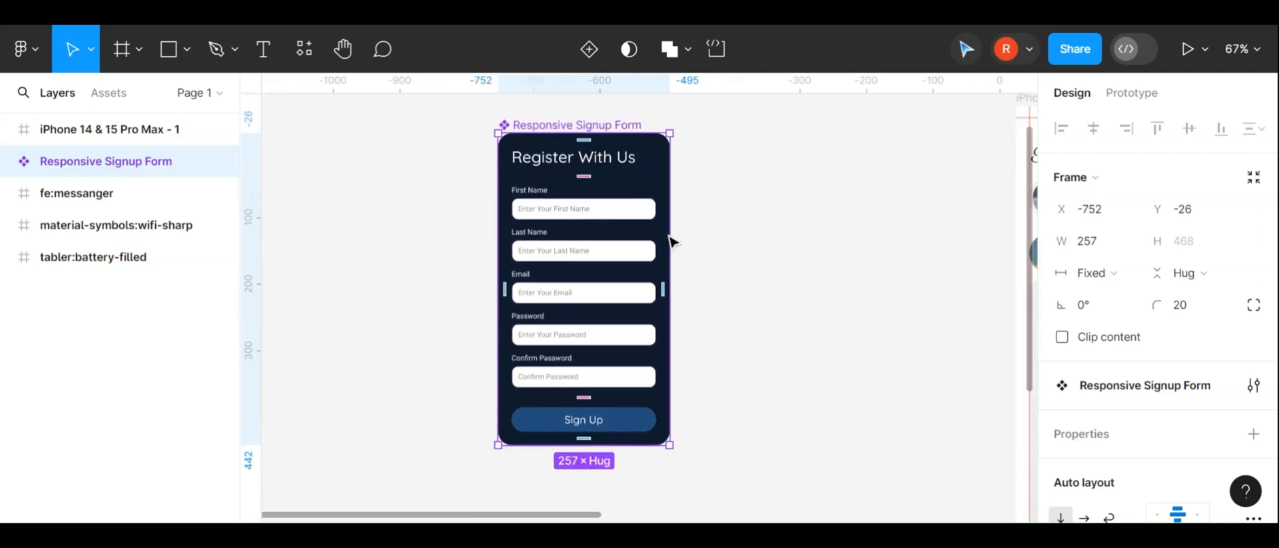
pyautogui.moveTo(667, 233); pyautogui.dragTo(829, 215)
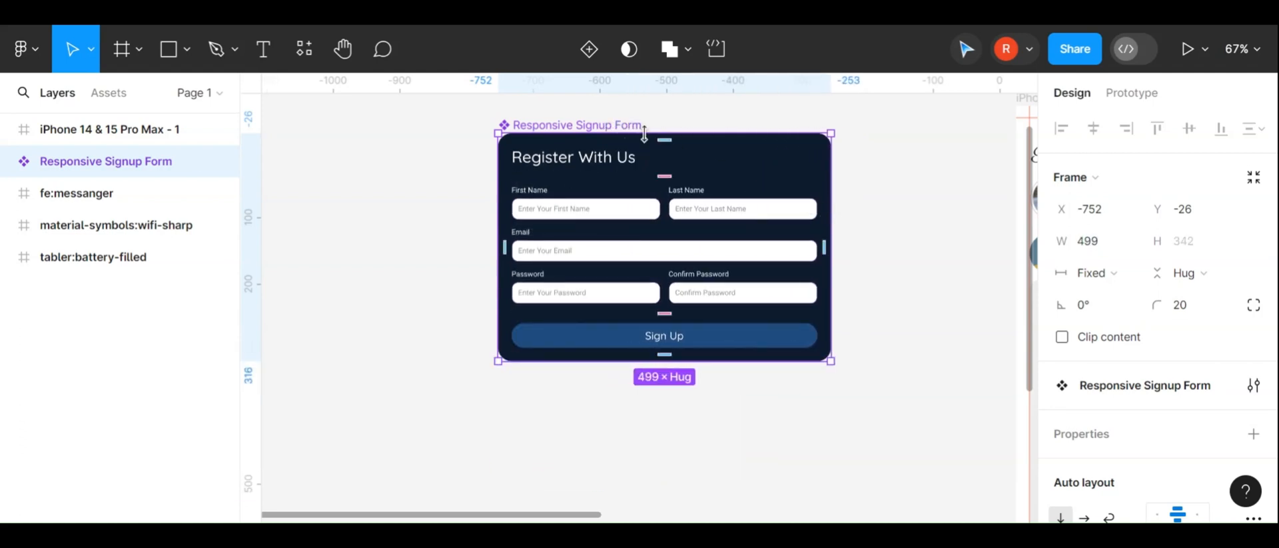
pyautogui.hotkey('ctrl', 'z')
pyautogui.hotkey('ctrl', 'shift', 'z')
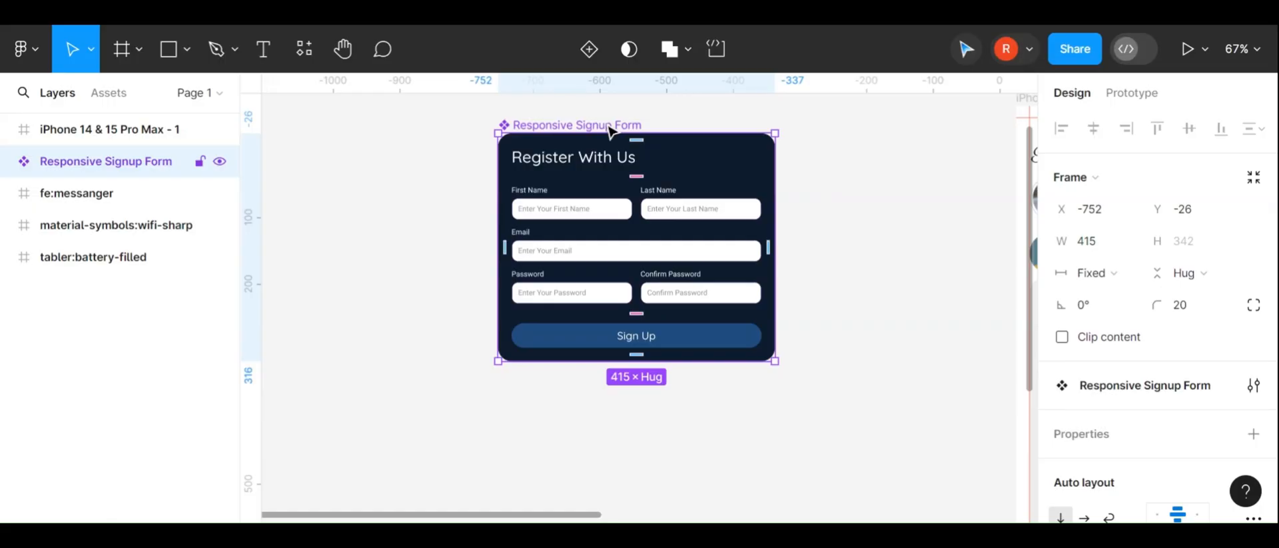
# Move the Responsive Signup Form further to the right on the canvas
pyautogui.moveTo(608, 128); pyautogui.dragTo(395, 130)
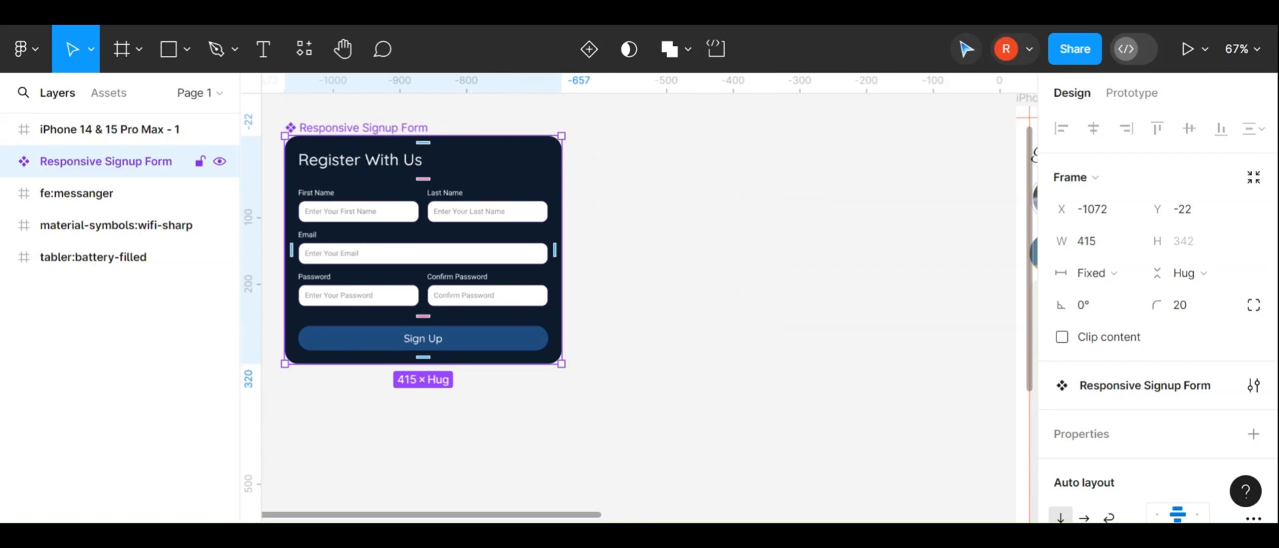
pyautogui.moveTo(397, 131); pyautogui.dragTo(806, 128)
pyautogui.click(421, 196)
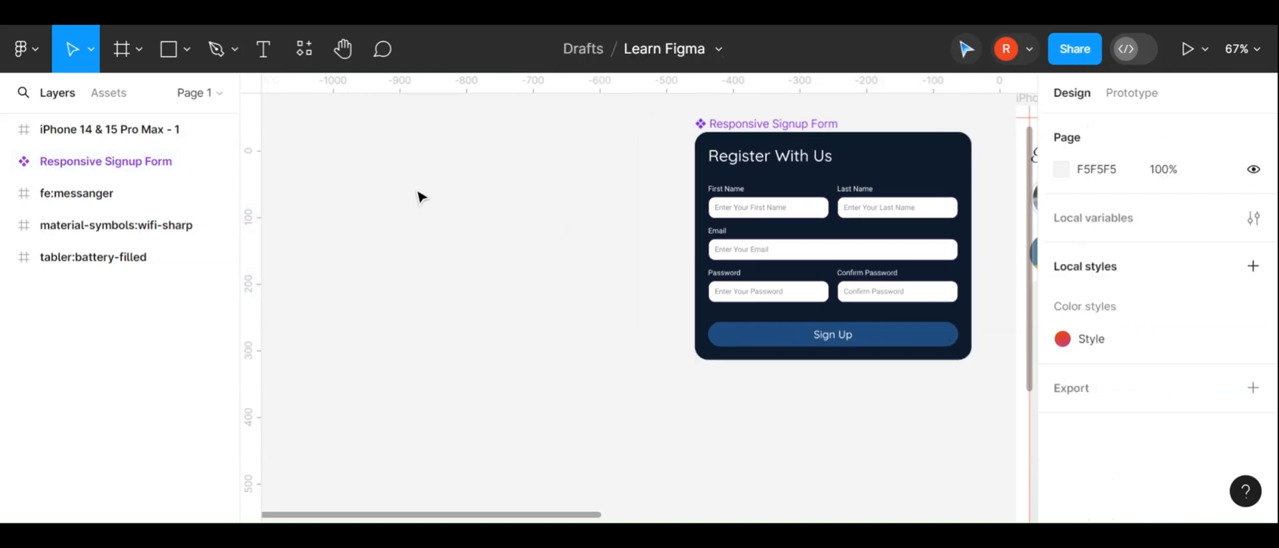
# Add a text layer reading "Register with Us" in the empty canvas area
pyautogui.press('t')
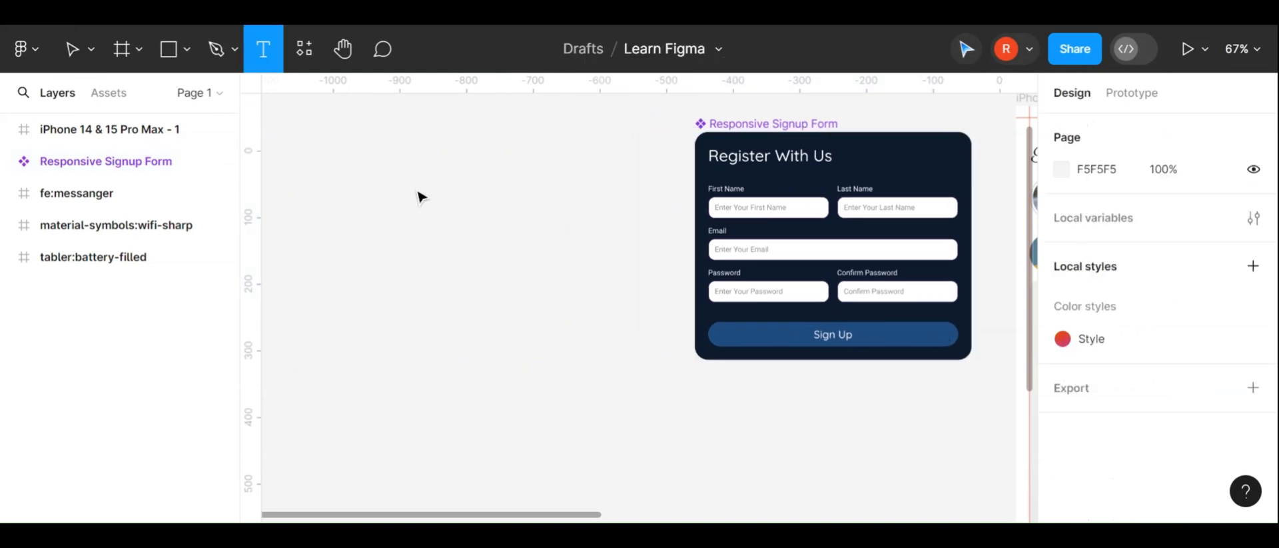
pyautogui.click(376, 206)
pyautogui.write('Re')
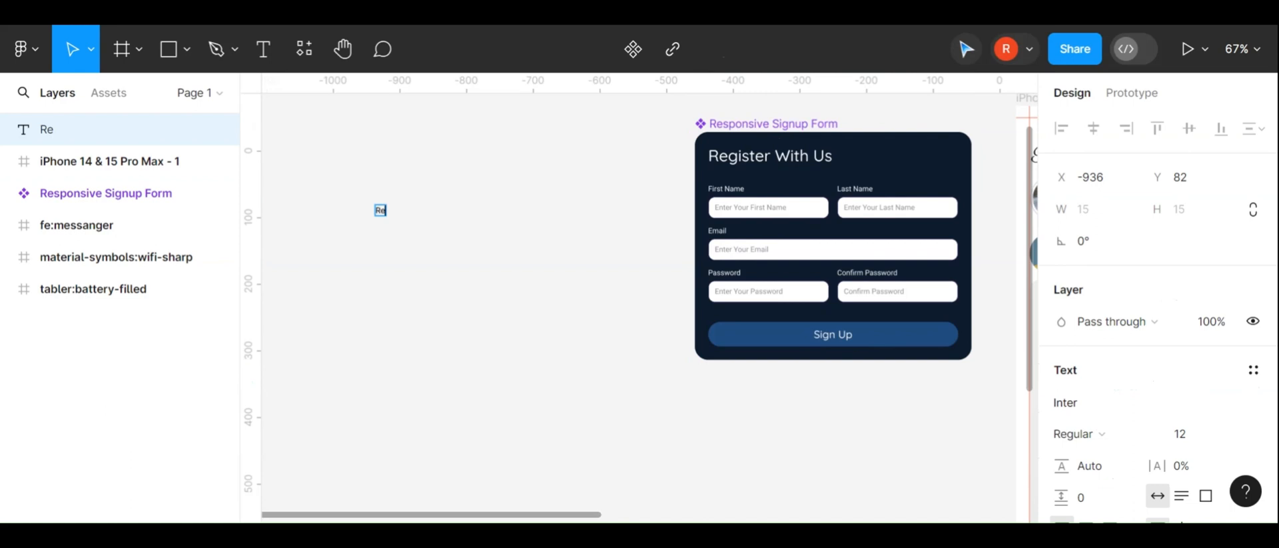
pyautogui.scroll(3, 375, 208)
pyautogui.scroll(1, 375, 208)
pyautogui.write('gister with Us')
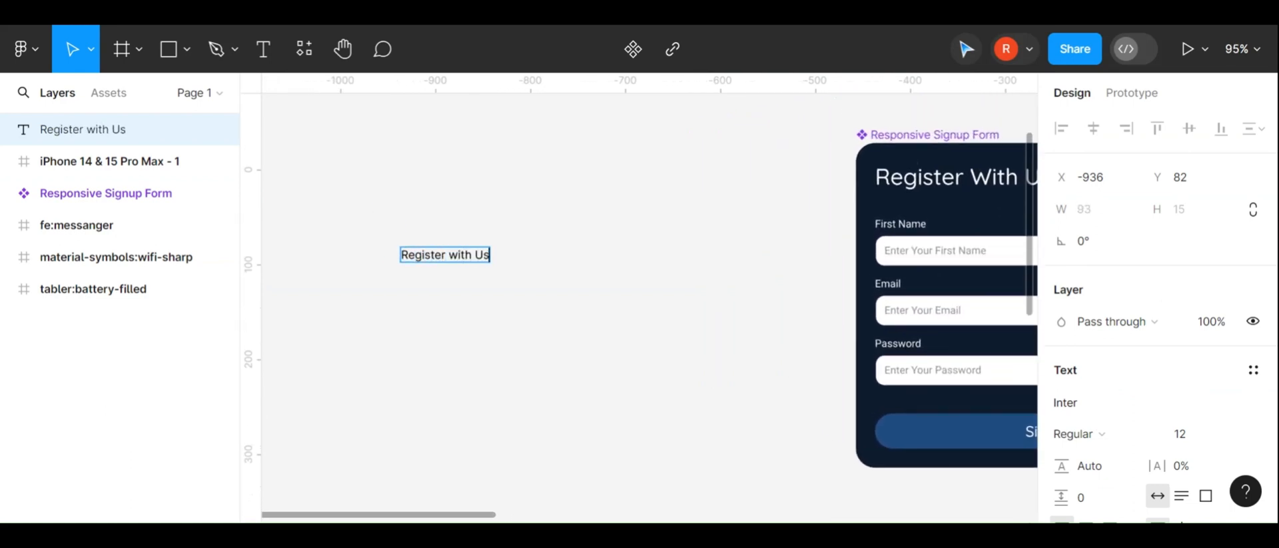
# Set the heading text's font size to 24
pyautogui.hotkey('ctrl', 'a')
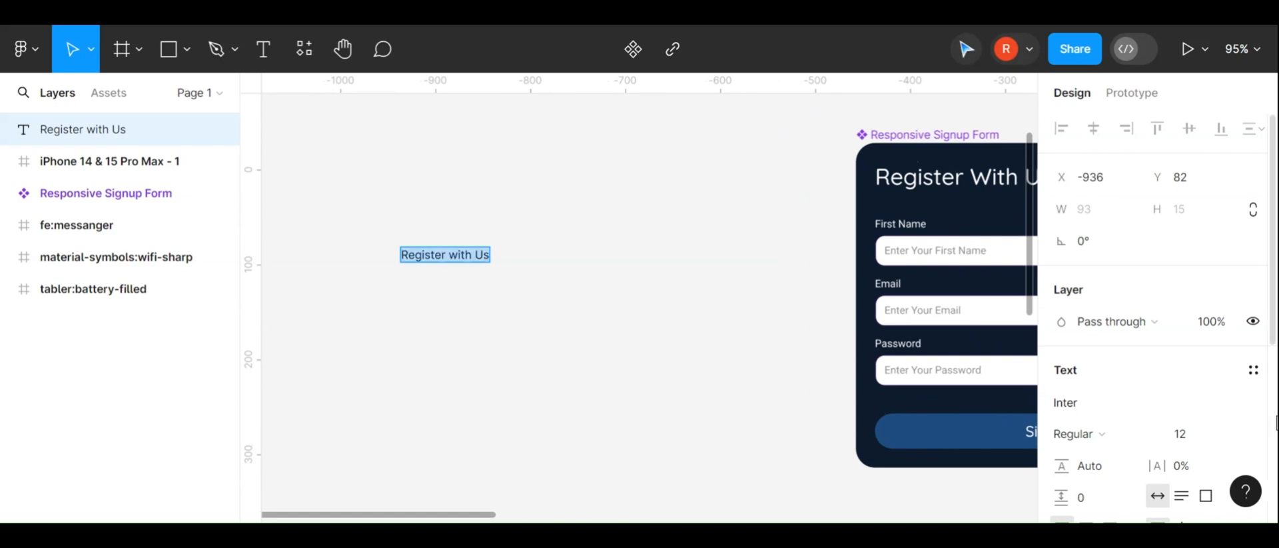
pyautogui.scroll(-1, 1216, 427)
pyautogui.click(1234, 423)
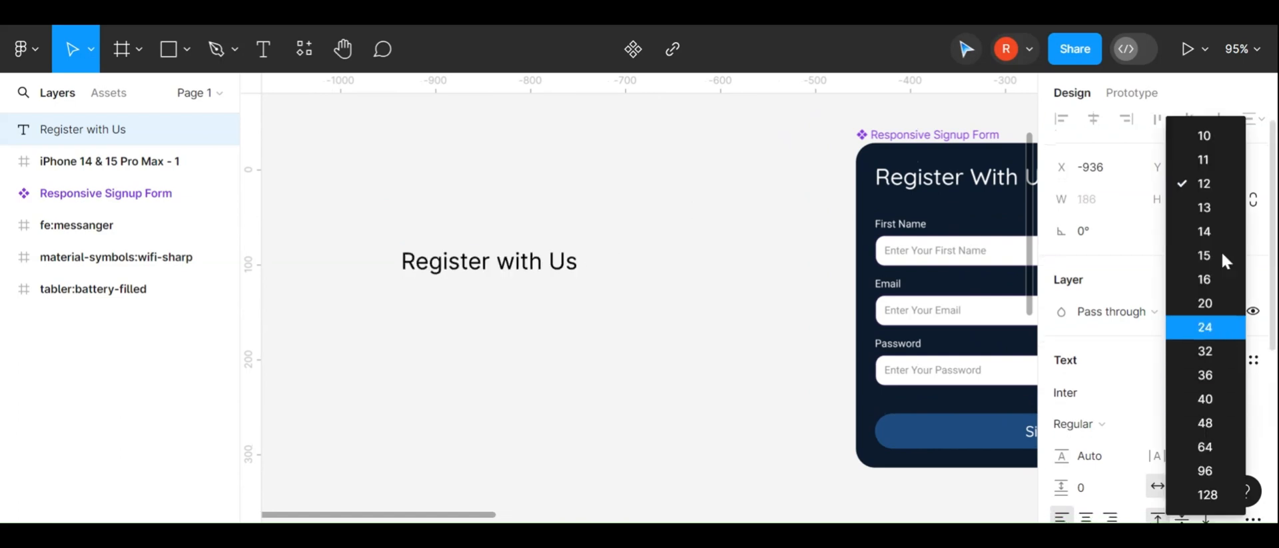
pyautogui.click(1221, 327)
# Apply title case to the heading in the type settings so it reads "Register With Us"
pyautogui.scroll(-1, 1169, 393)
pyautogui.click(1252, 469)
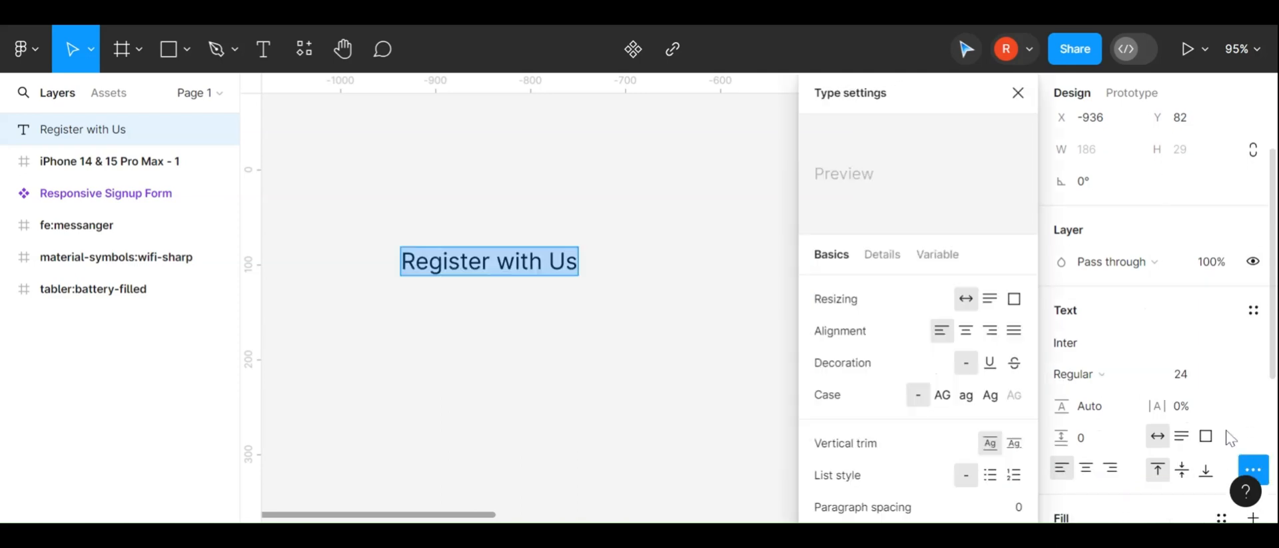
pyautogui.click(993, 400)
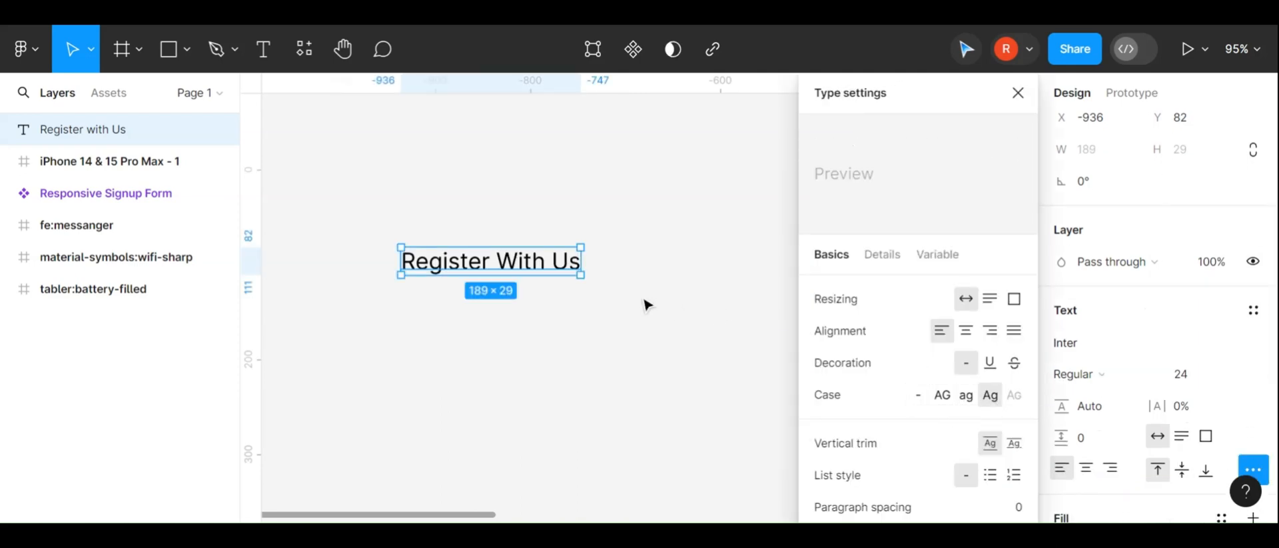
pyautogui.click(557, 362)
# Move the heading up to about Y 1
pyautogui.click(544, 270)
pyautogui.hscroll(2, 850, 203)
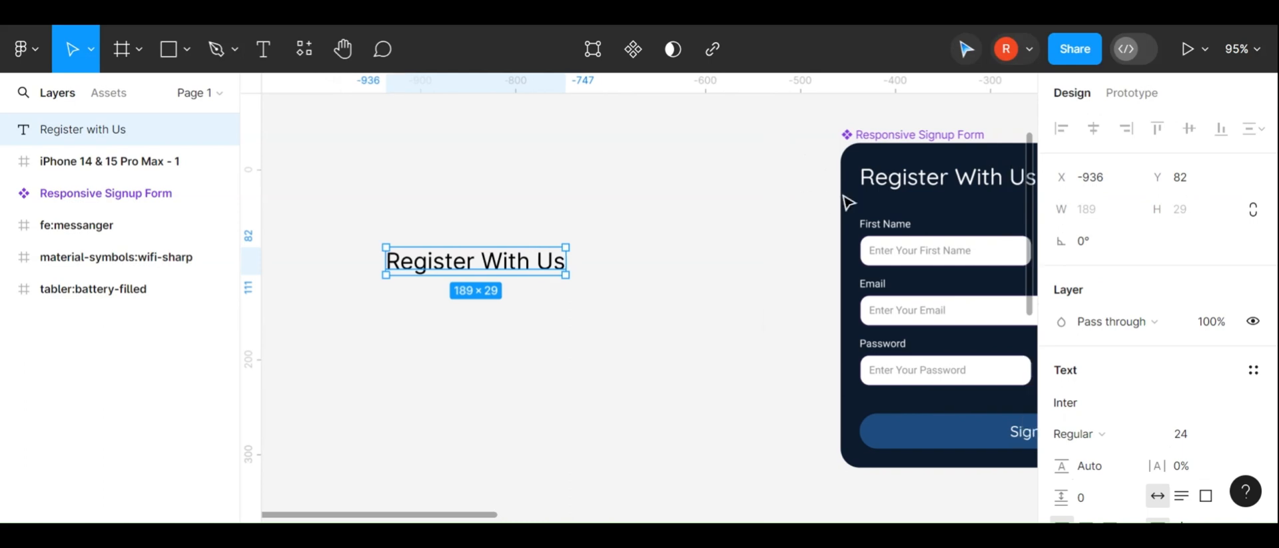
pyautogui.moveTo(471, 269); pyautogui.dragTo(480, 192)
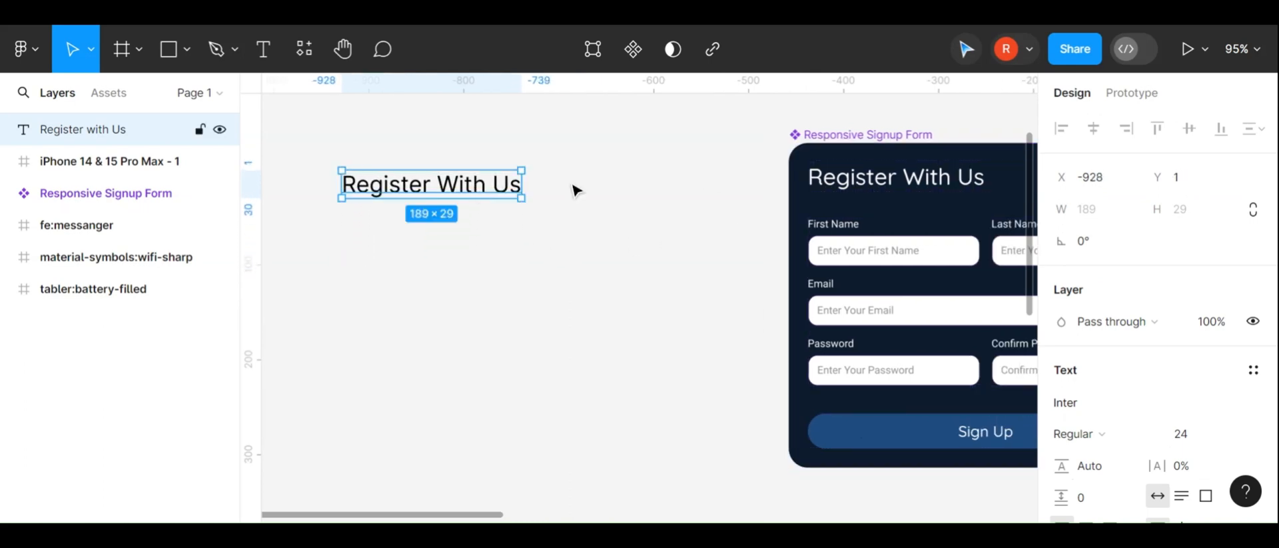
# Add a text layer reading "First Name" below the heading
pyautogui.hscroll(2, 822, 206)
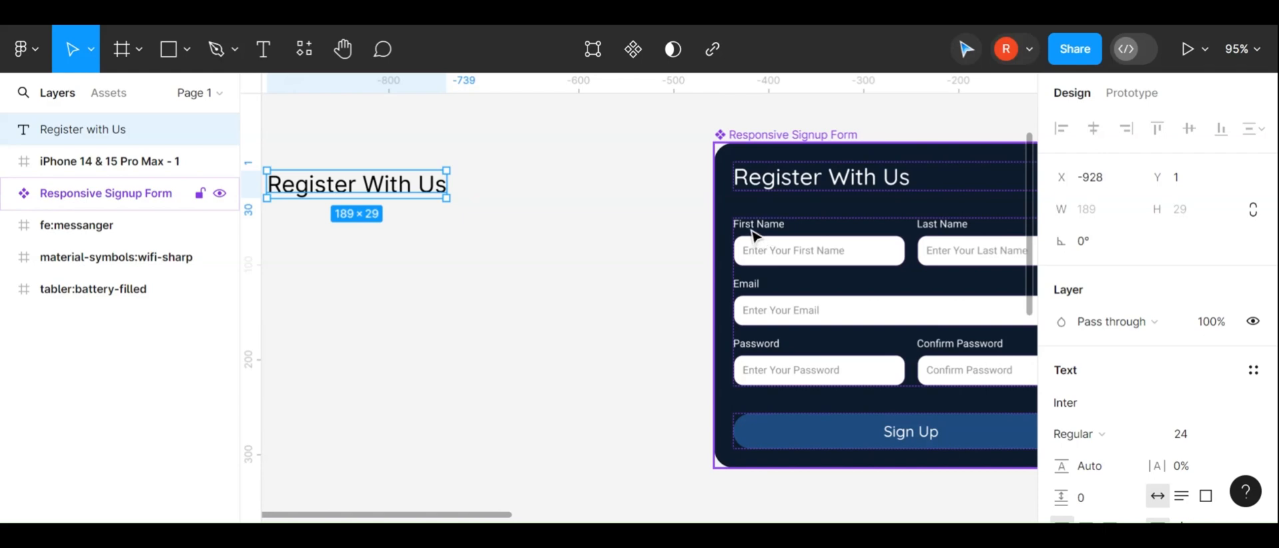
pyautogui.hscroll(-3, 616, 277)
pyautogui.click(618, 276)
pyautogui.press('t')
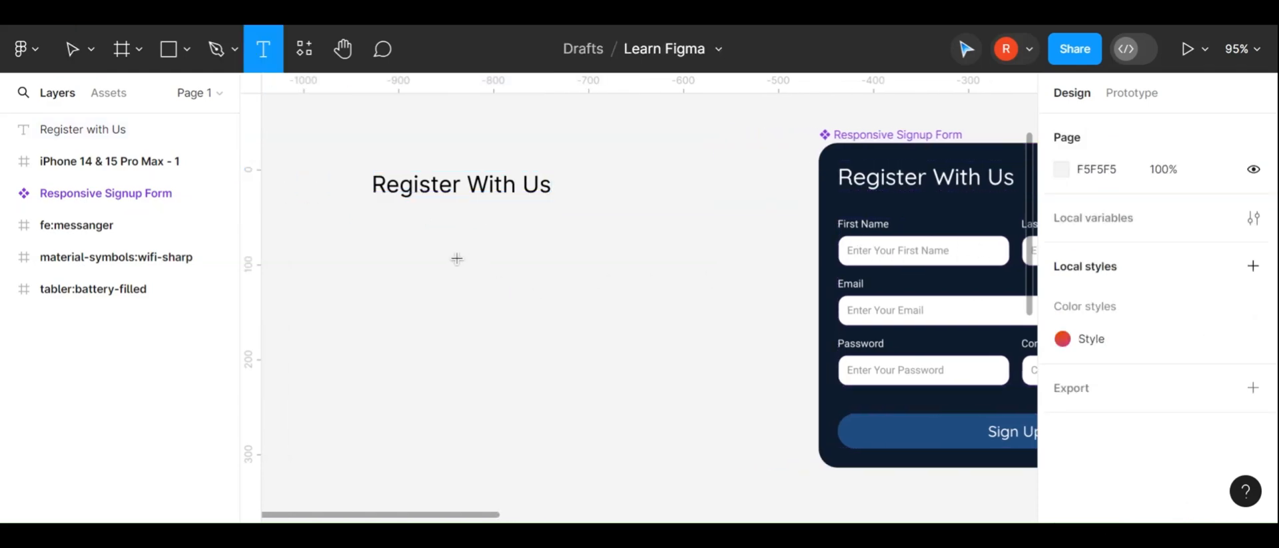
pyautogui.click(422, 256)
pyautogui.write('Firs')
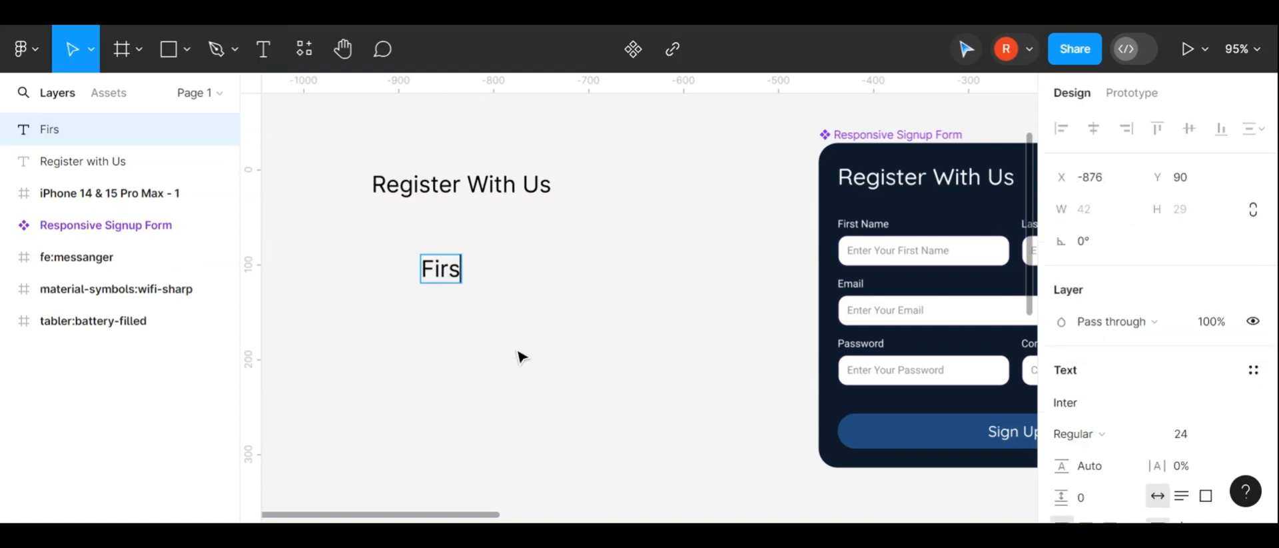
pyautogui.write('t Name')
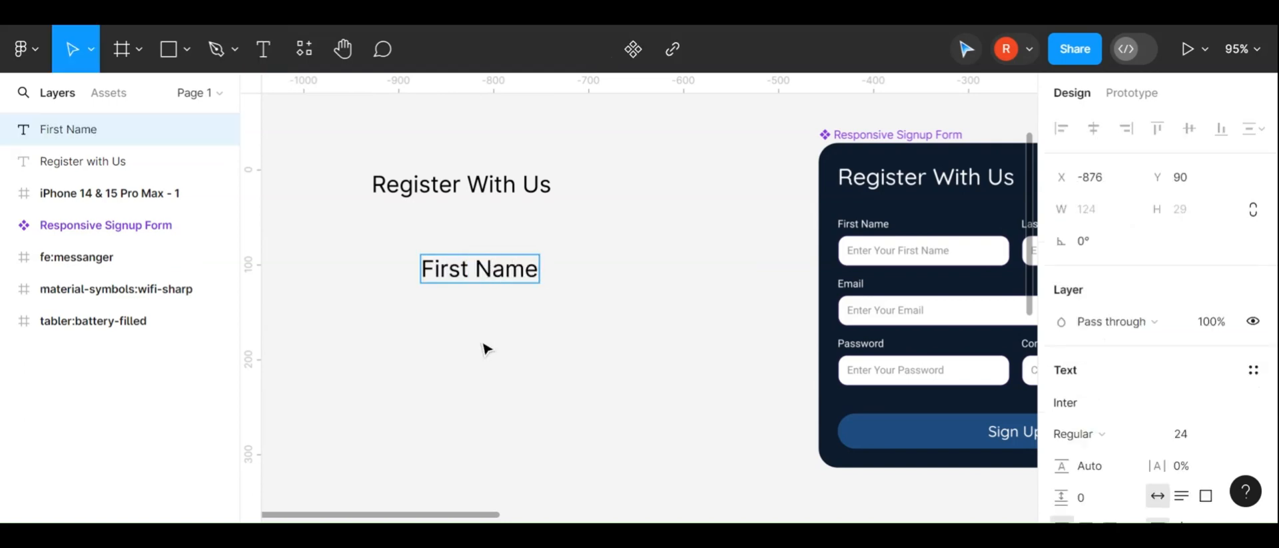
# Set the First Name label to size 14 and place it under the heading, aligned with its left edge
pyautogui.press('Escape')
pyautogui.click(1233, 437)
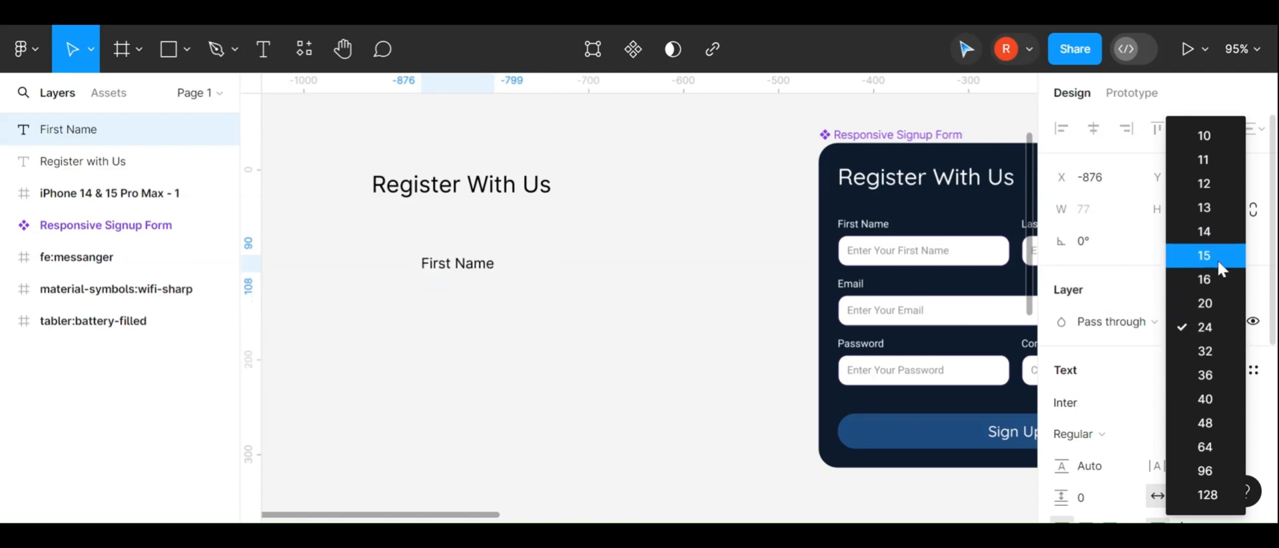
pyautogui.click(1218, 240)
pyautogui.click(587, 387)
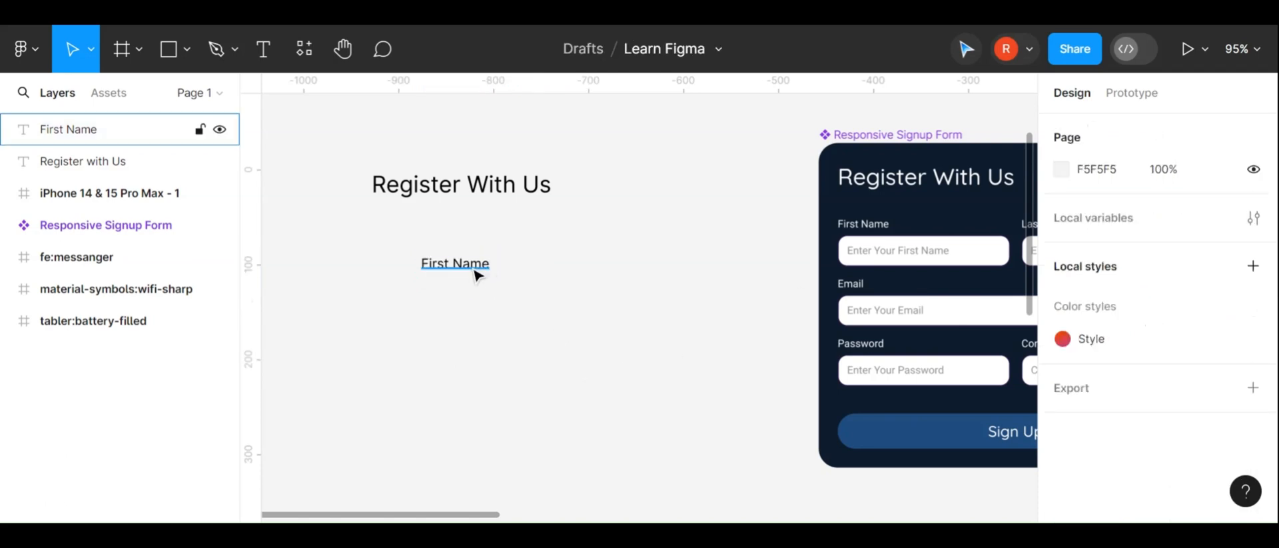
pyautogui.moveTo(475, 274); pyautogui.dragTo(428, 245)
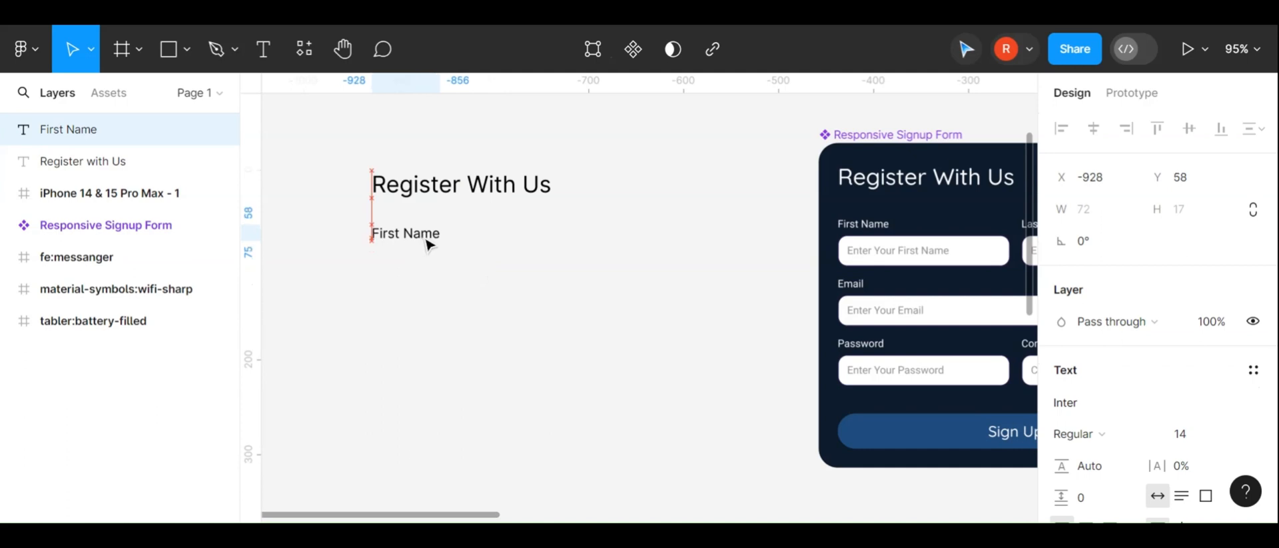
# Draw a rectangle about 189 × 30 below the First Name label as an input field
pyautogui.click(186, 50)
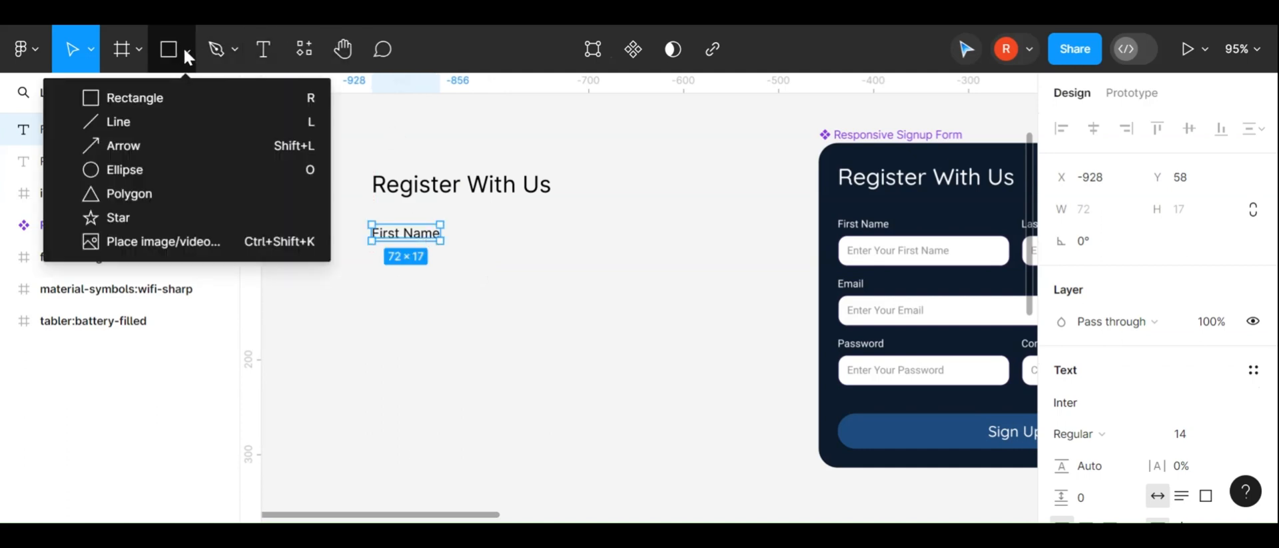
pyautogui.click(155, 94)
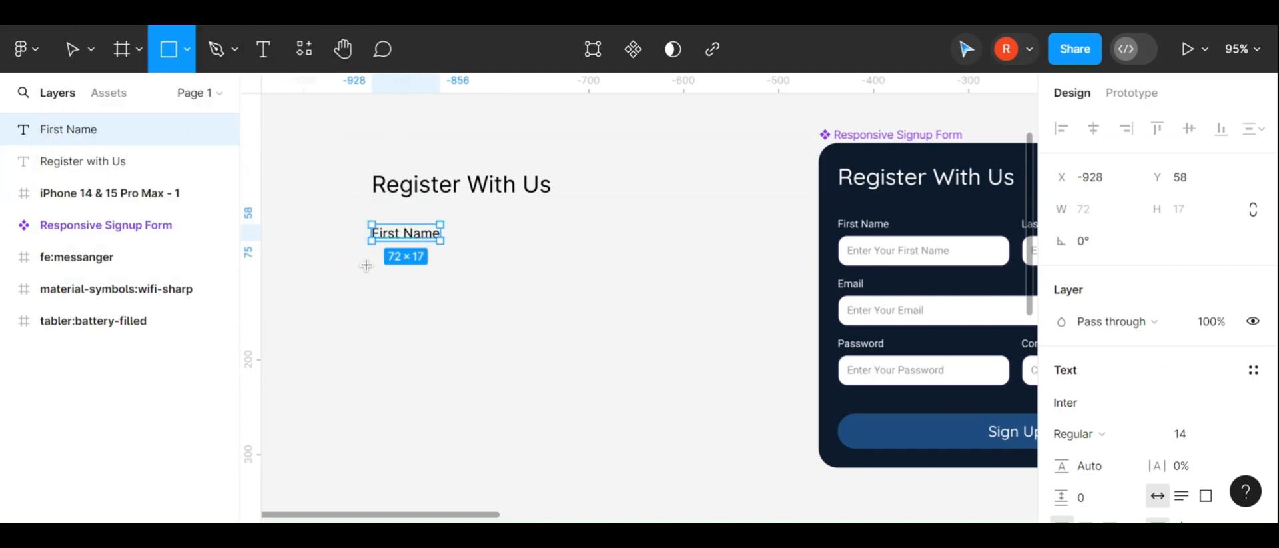
pyautogui.click(192, 50)
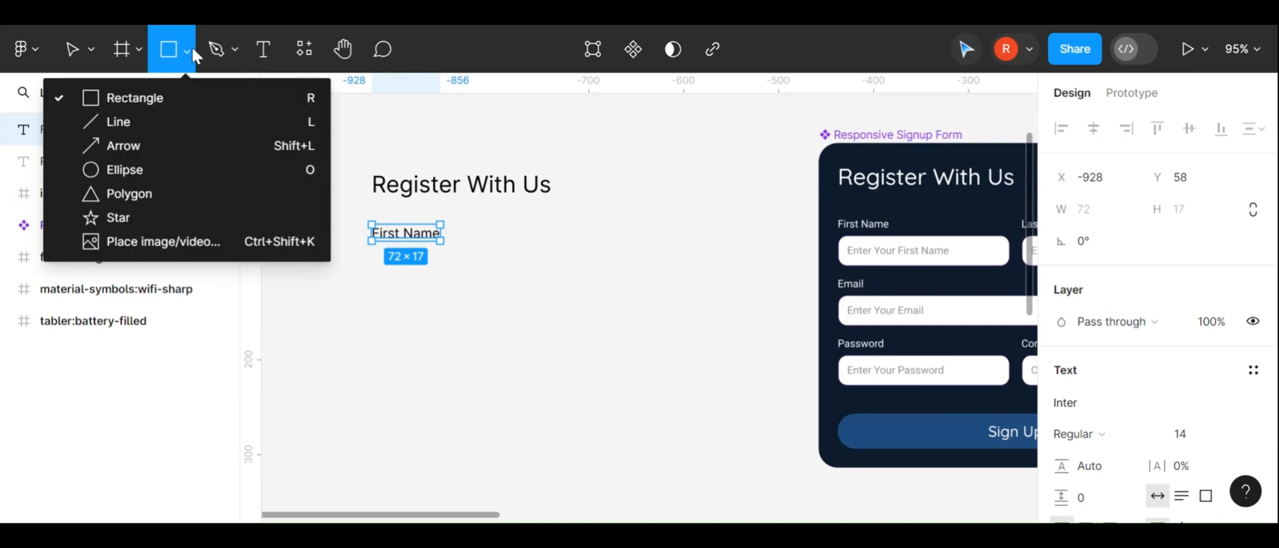
pyautogui.click(191, 90)
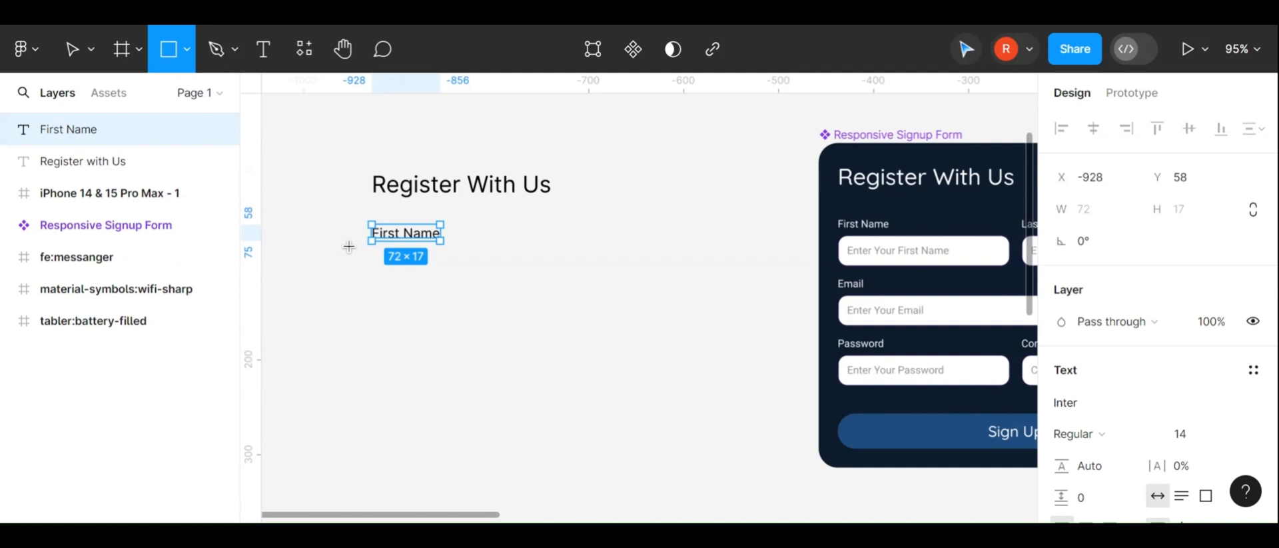
pyautogui.moveTo(371, 256); pyautogui.dragTo(548, 284)
# Set the rectangle's corner radius to 15
pyautogui.click(1214, 252)
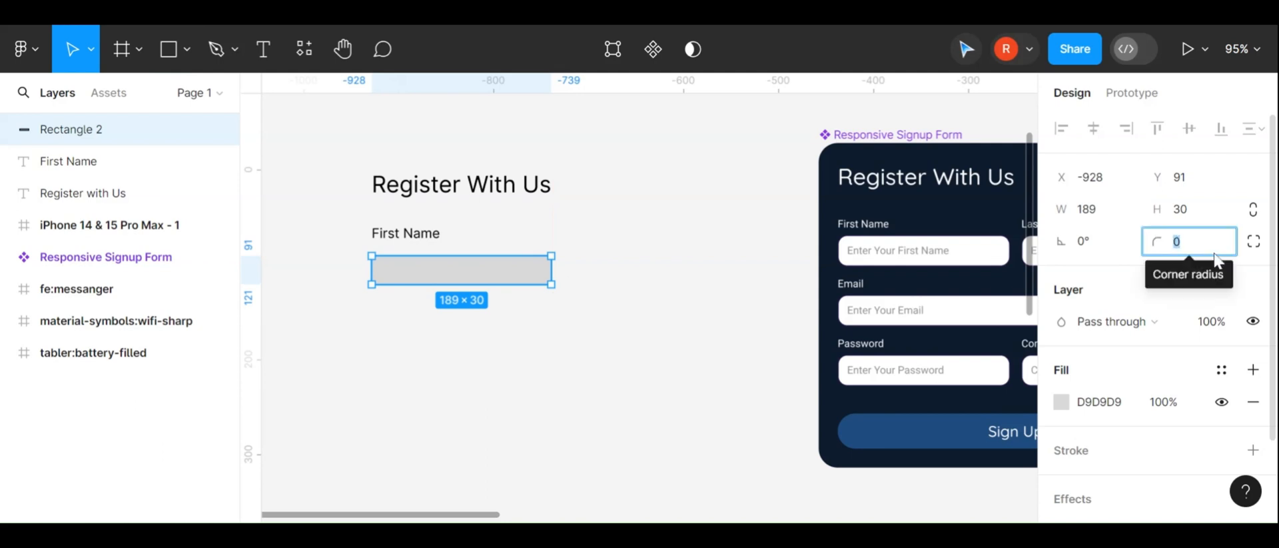
pyautogui.write('15')
pyautogui.press('Return')
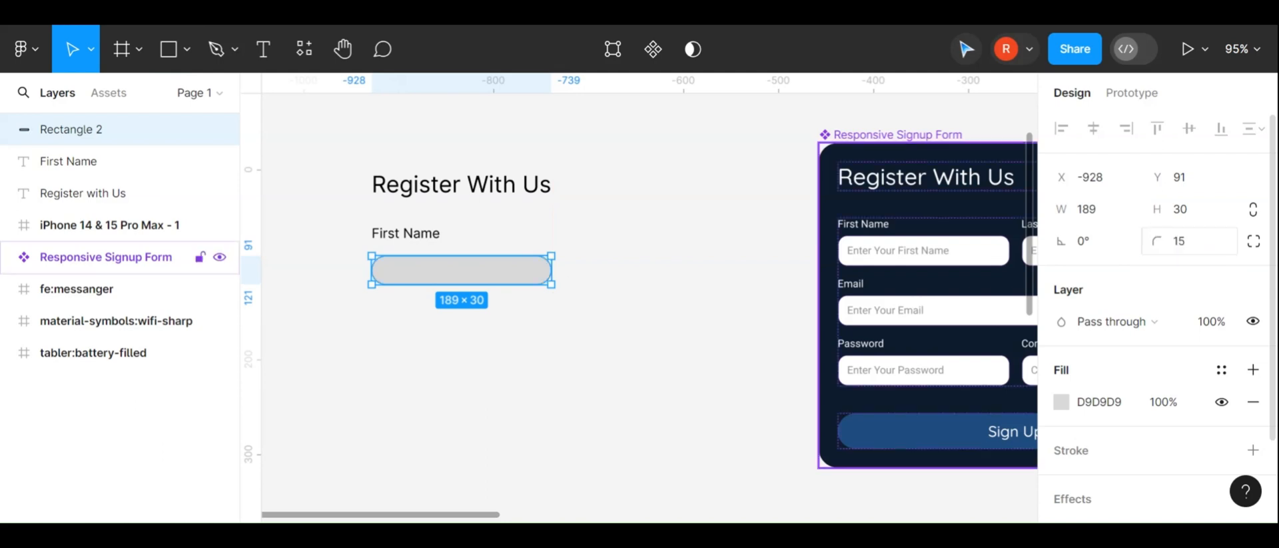
# Change the rectangle's fill to white FFFFFF and add a stroke to it
pyautogui.scroll(-2, 1159, 385)
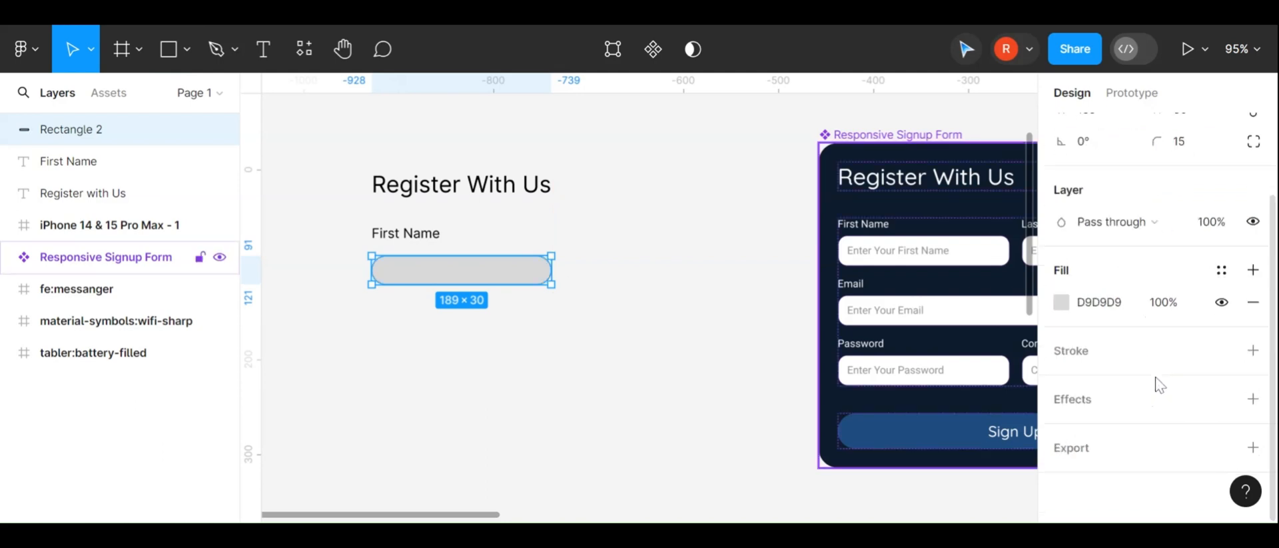
pyautogui.click(1061, 302)
pyautogui.moveTo(997, 210); pyautogui.dragTo(722, 151)
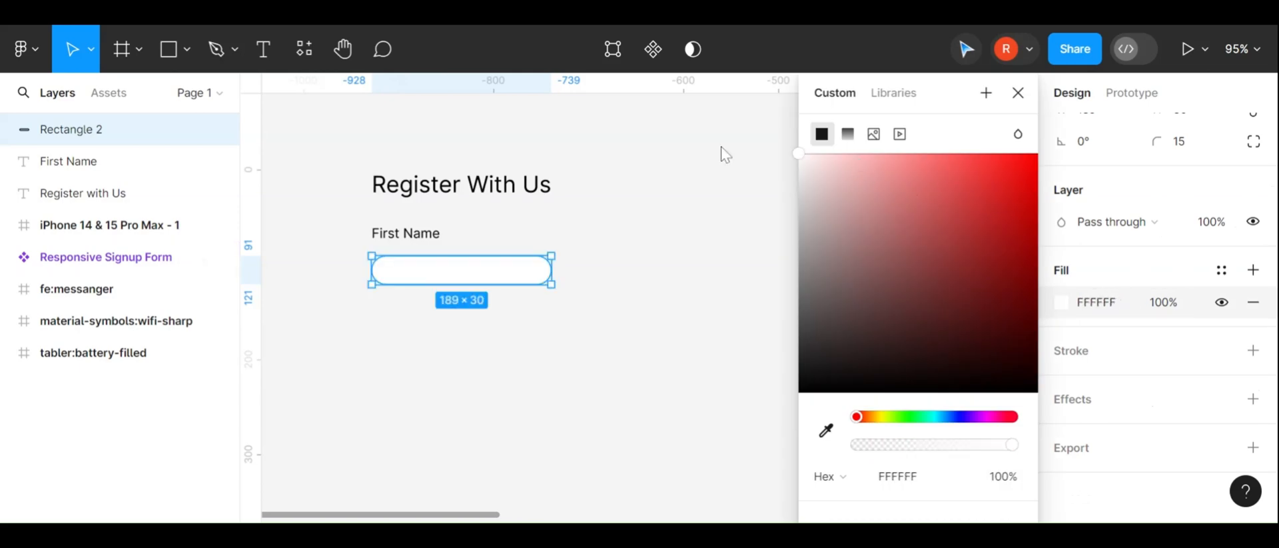
pyautogui.click(1116, 382)
pyautogui.click(1253, 350)
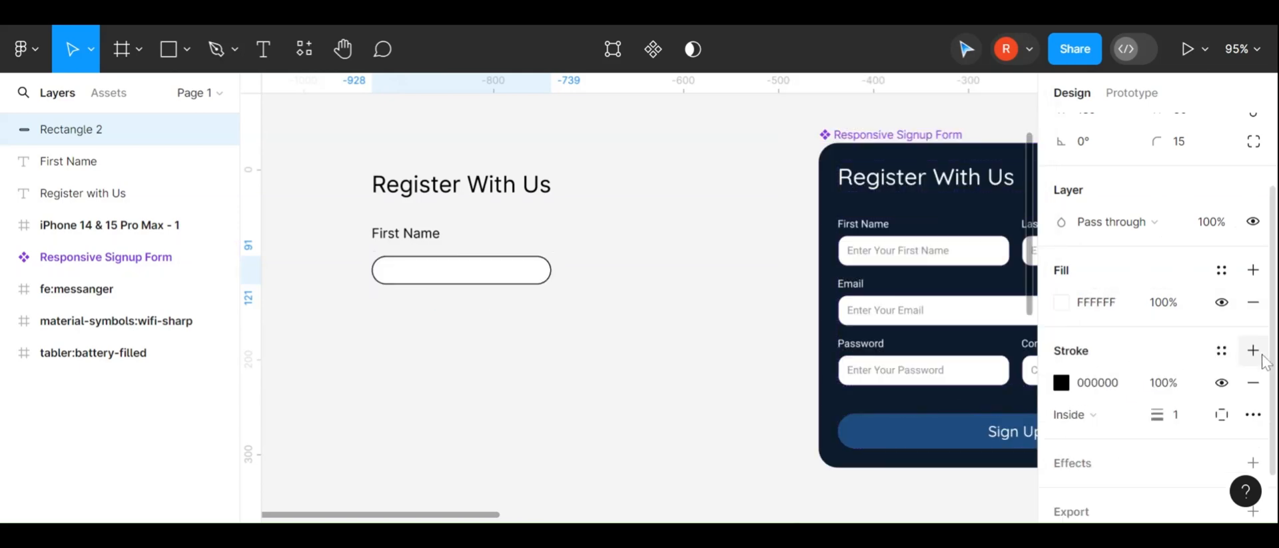
# Add the placeholder text "Enter Your First Name" and position it inside the rounded input field
pyautogui.click(595, 379)
pyautogui.hscroll(2, 595, 379)
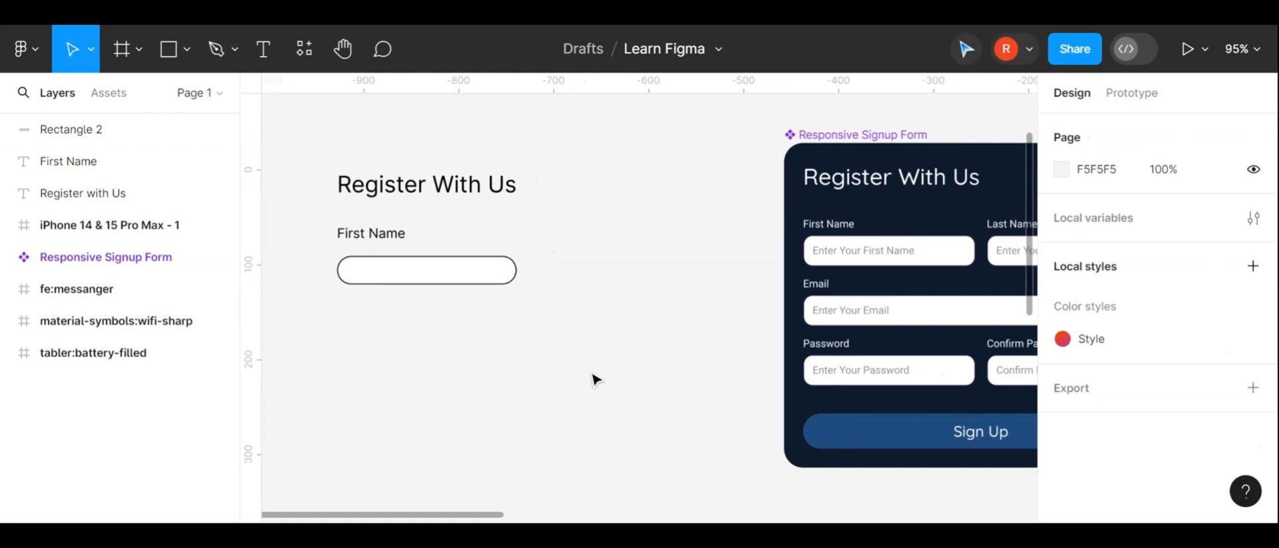
pyautogui.hscroll(1, 460, 334)
pyautogui.click(417, 276)
pyautogui.press('t')
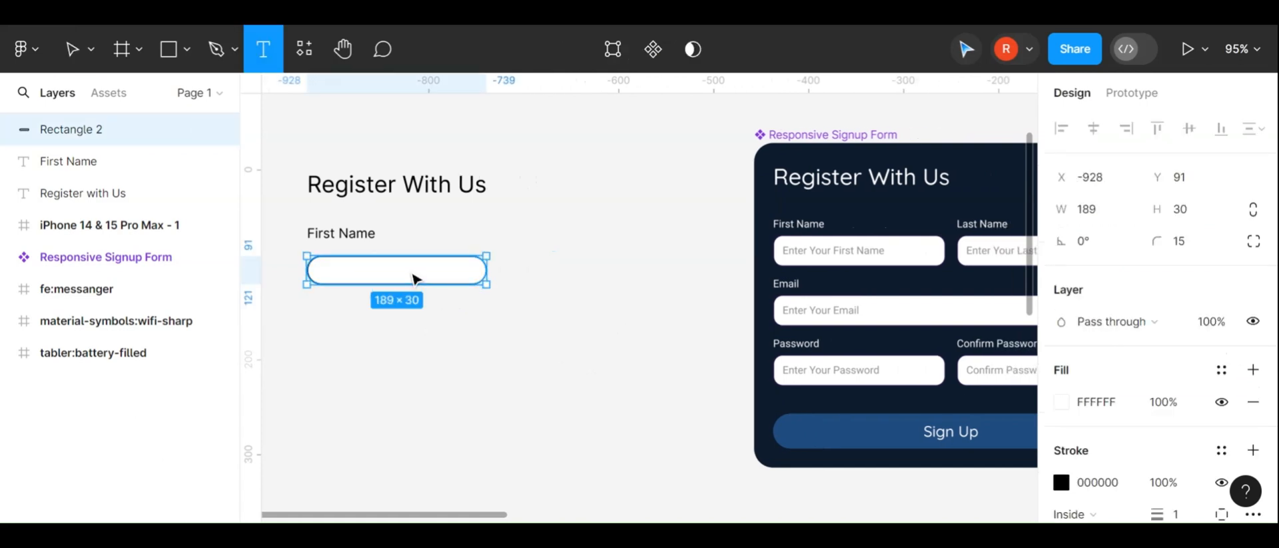
pyautogui.click(376, 271)
pyautogui.write('Enter')
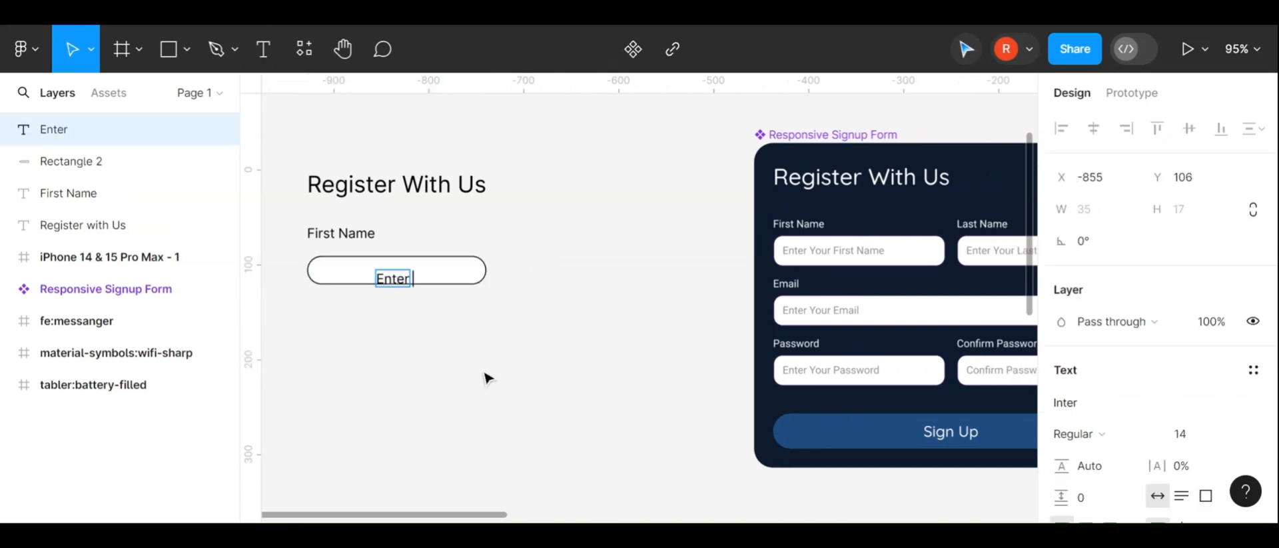
pyautogui.write(' Your First')
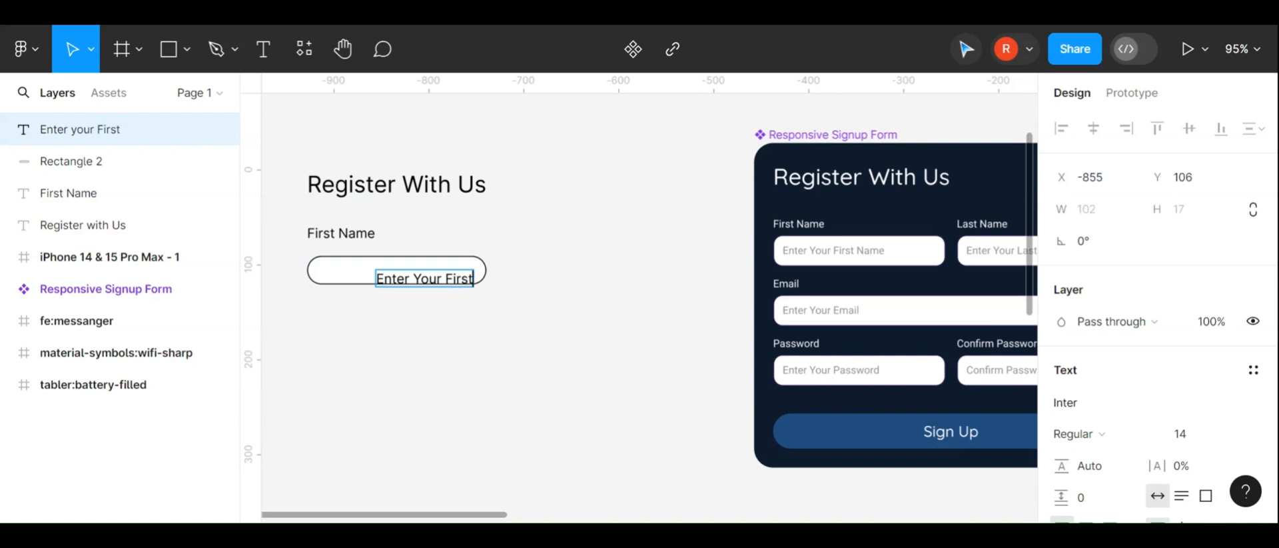
pyautogui.write(' Name')
pyautogui.press('Escape')
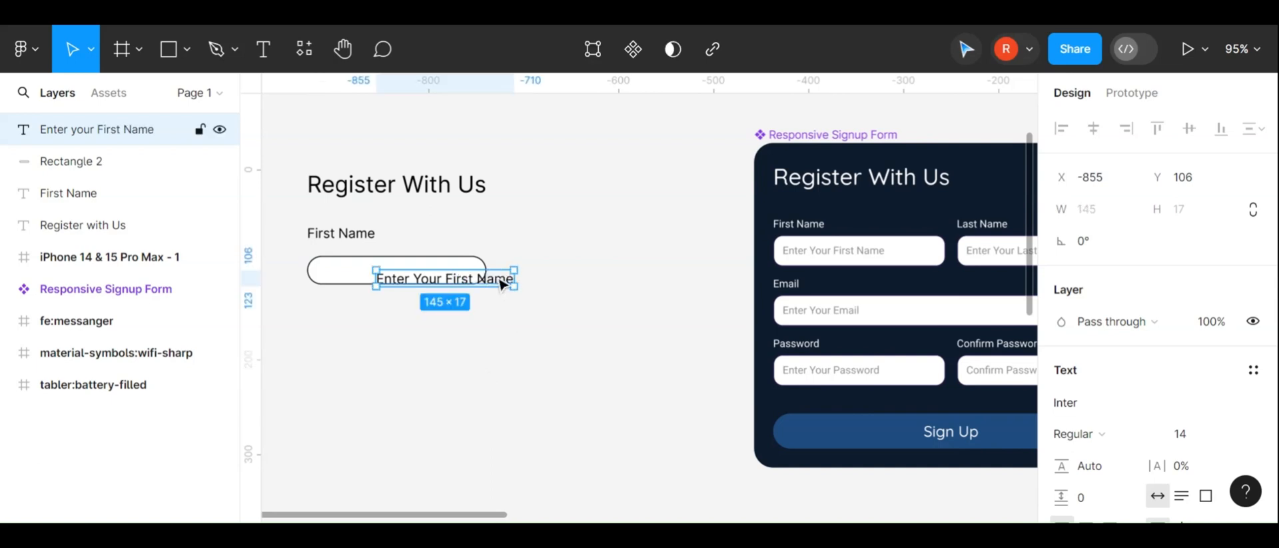
pyautogui.moveTo(501, 283); pyautogui.dragTo(445, 275)
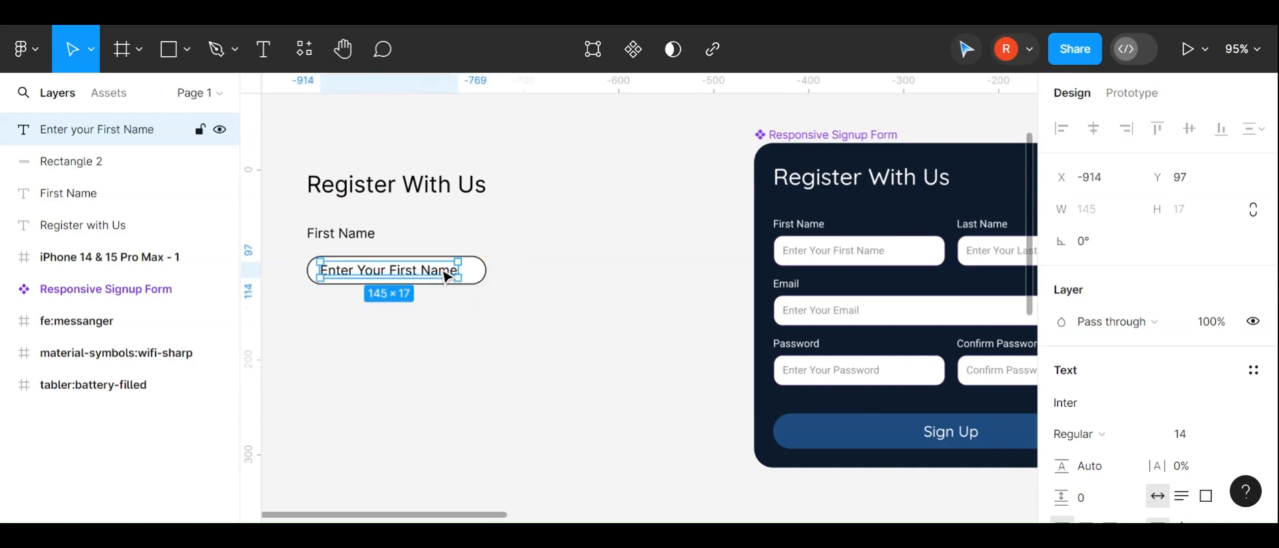
# Resize the input field's height to about 35, keeping it 189 wide
pyautogui.scroll(4, 445, 276)
pyautogui.click(517, 286)
pyautogui.hscroll(-3, 482, 299)
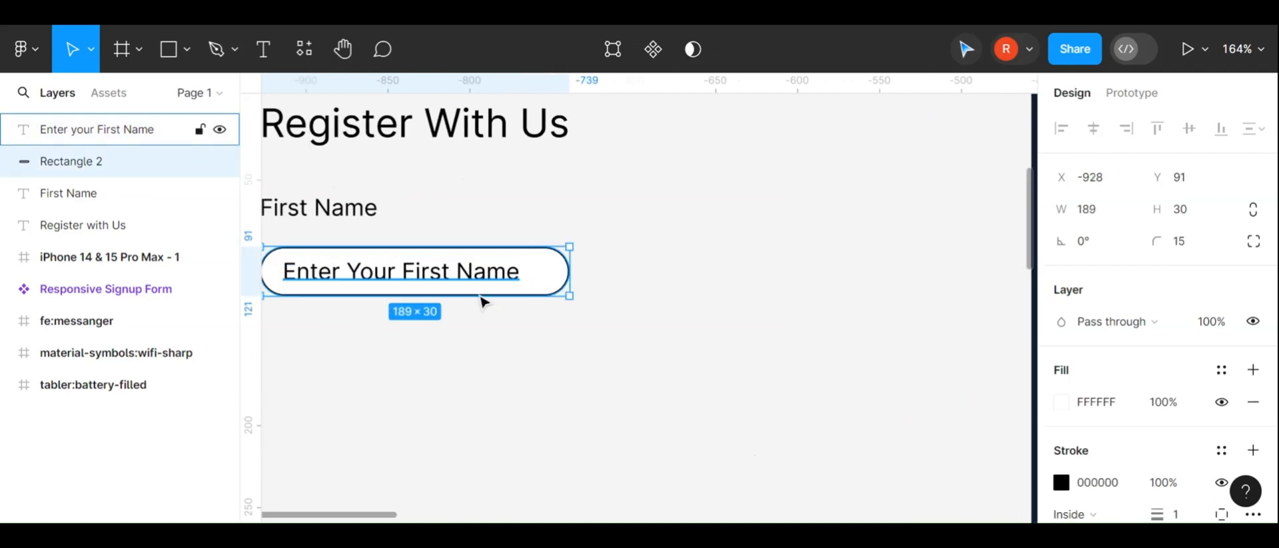
pyautogui.moveTo(485, 275); pyautogui.dragTo(483, 274)
pyautogui.scroll(-4, 620, 366)
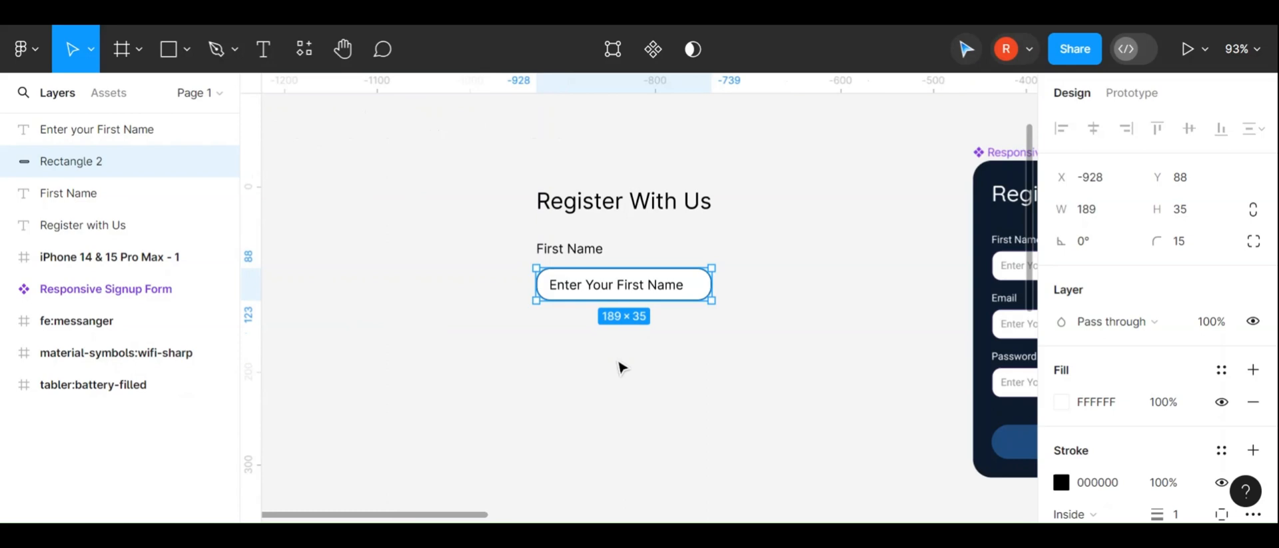
# Compare with the reference form and set the input field's corner radius to 10
pyautogui.scroll(4, 620, 366)
pyautogui.hscroll(3, 591, 276)
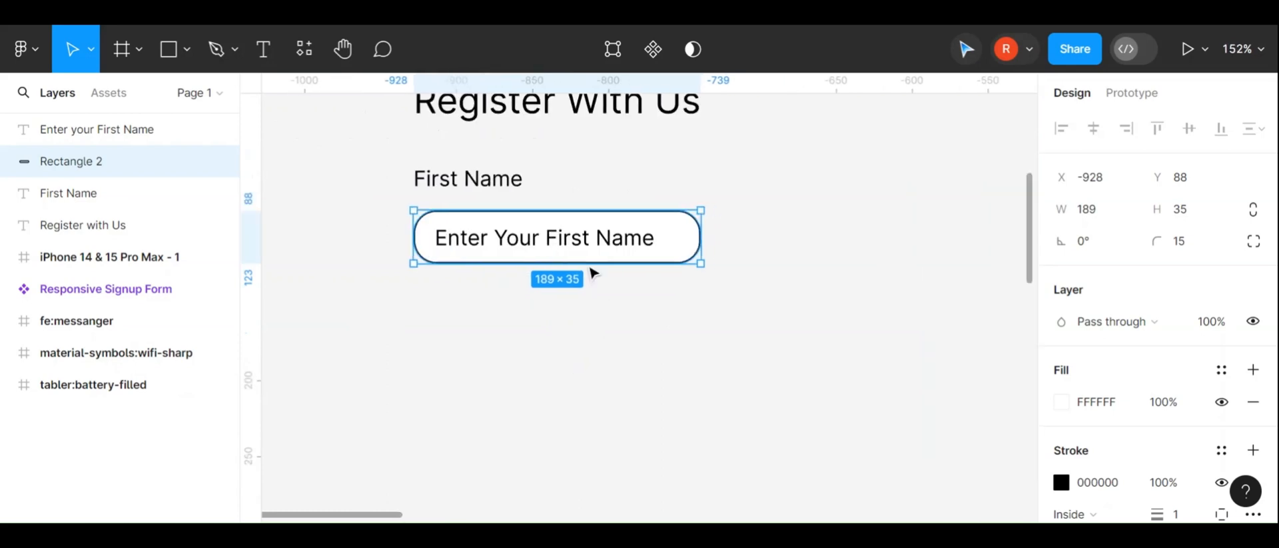
pyautogui.keyDown('shift'); pyautogui.click(488, 195); pyautogui.keyUp('shift')
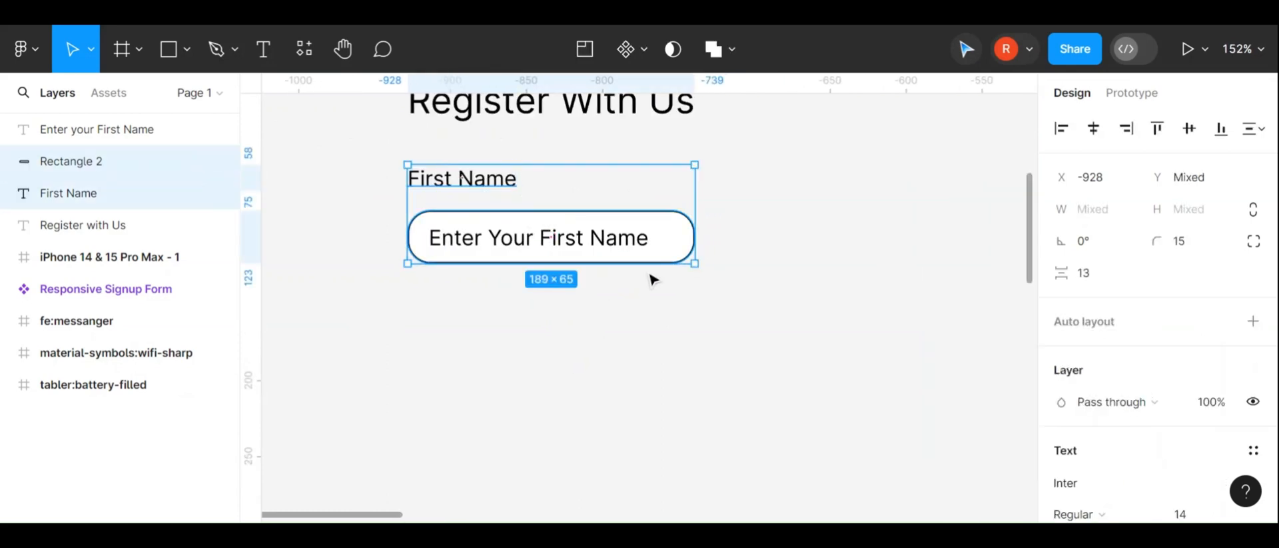
pyautogui.scroll(-2, 653, 279)
pyautogui.hscroll(3, 983, 245)
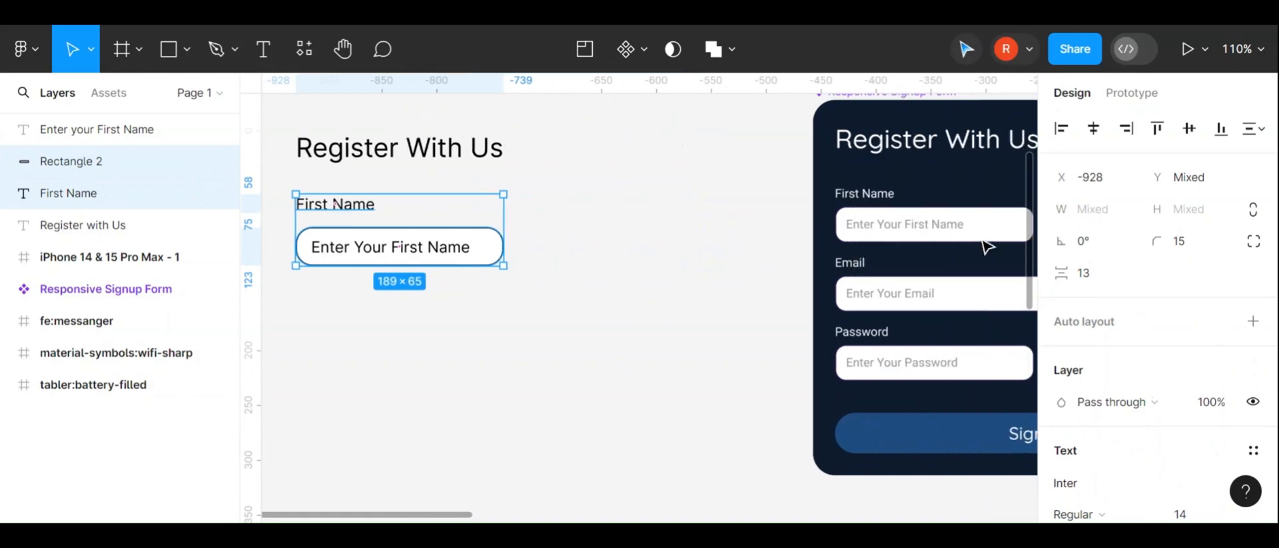
pyautogui.hscroll(2, 960, 241)
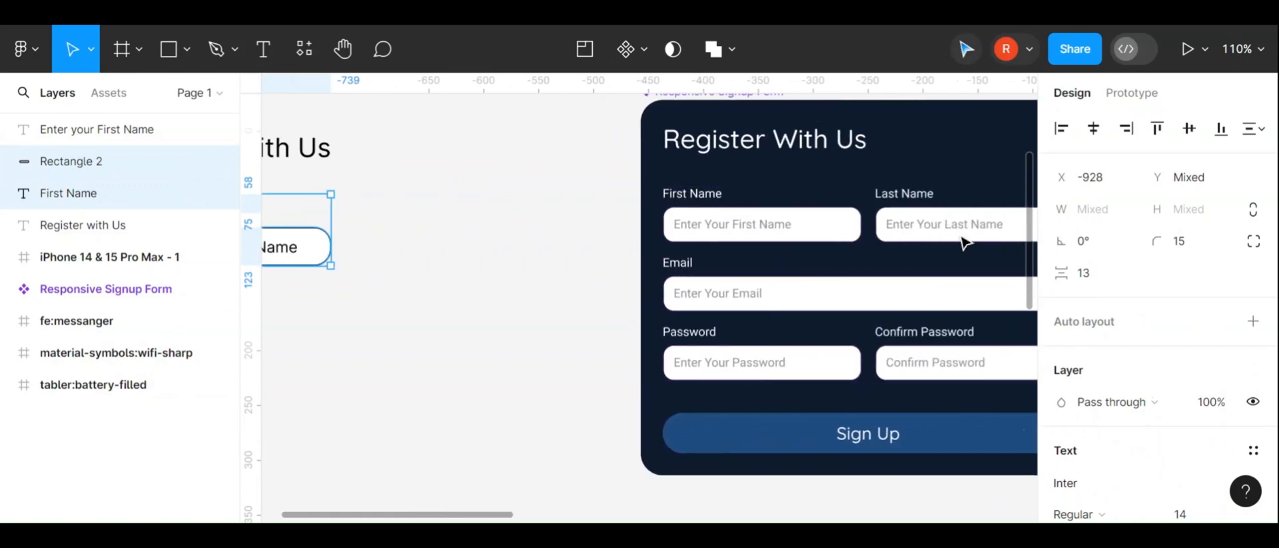
pyautogui.hscroll(-5, 963, 241)
pyautogui.click(548, 252)
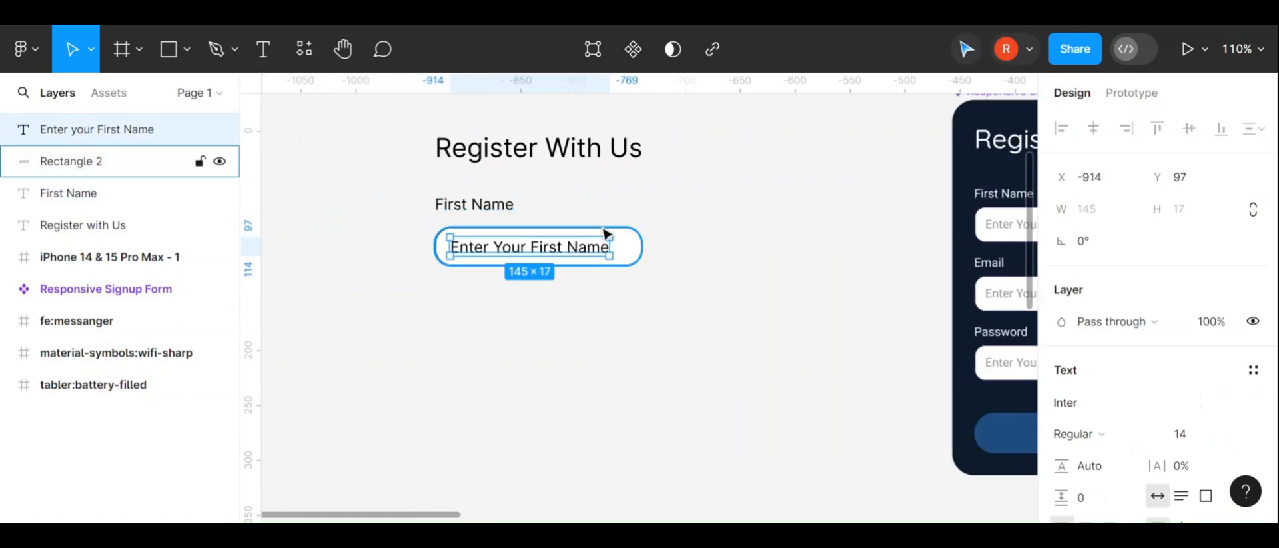
pyautogui.click(1204, 248)
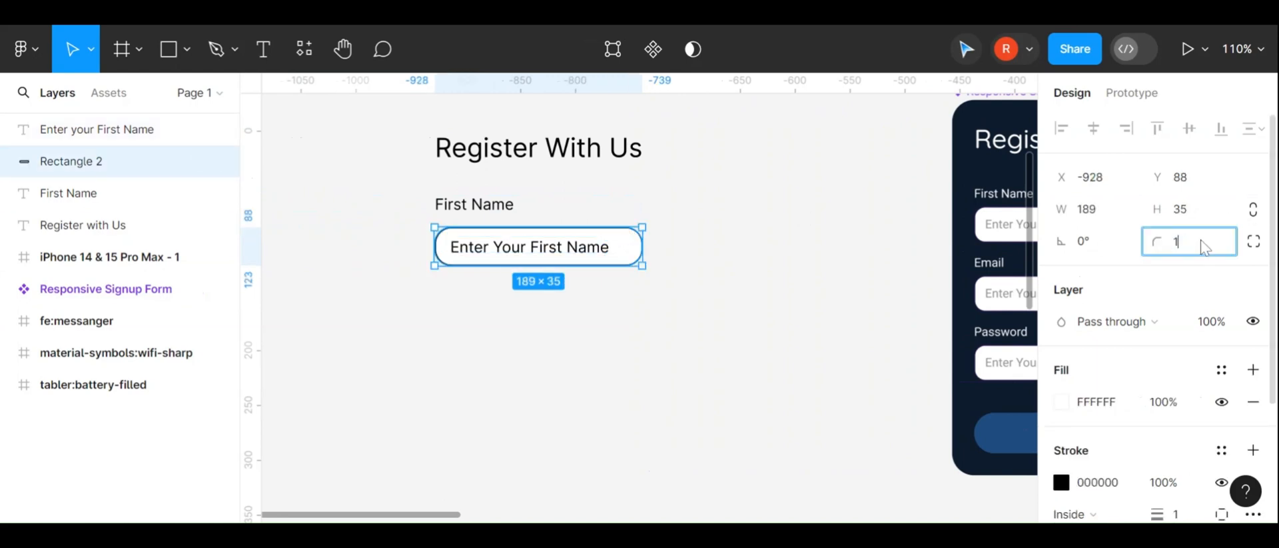
pyautogui.write('0')
pyautogui.click(760, 336)
# Add auto layout to the First Name label, field and placeholder, then move the group slightly left
pyautogui.hscroll(-2, 742, 339)
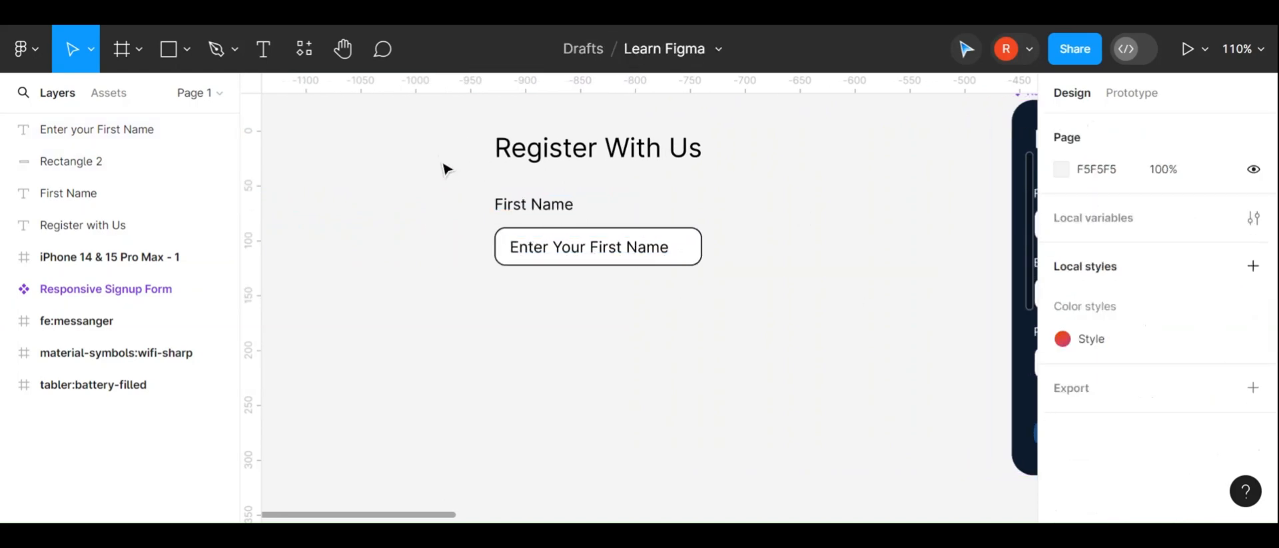
pyautogui.moveTo(477, 208); pyautogui.dragTo(770, 285)
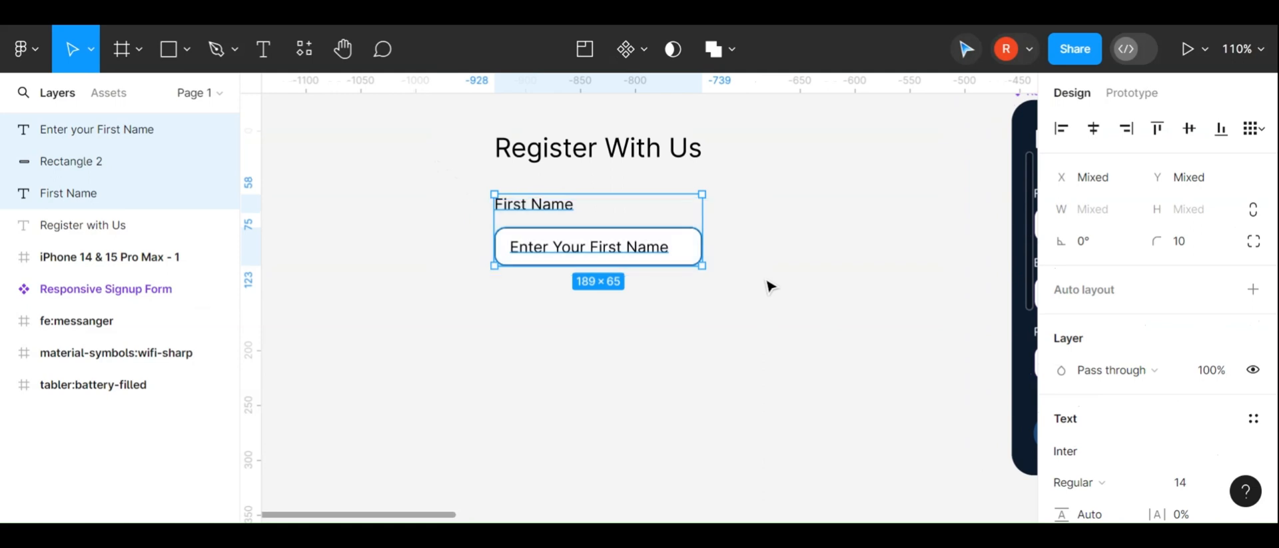
pyautogui.rightClick(649, 241)
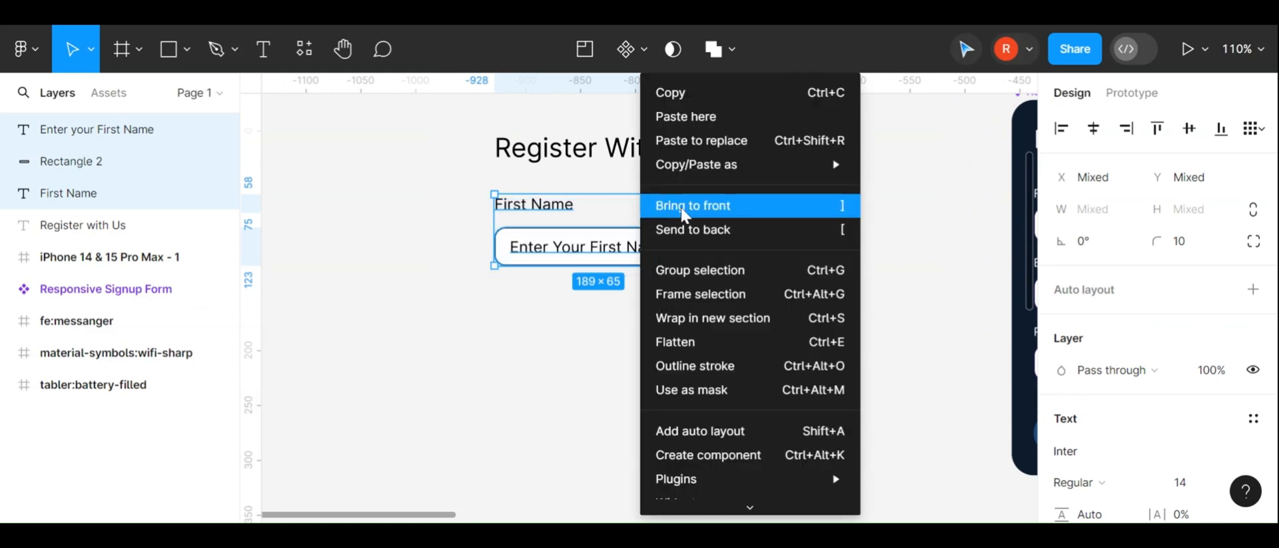
pyautogui.scroll(-1, 693, 383)
pyautogui.scroll(-1, 690, 379)
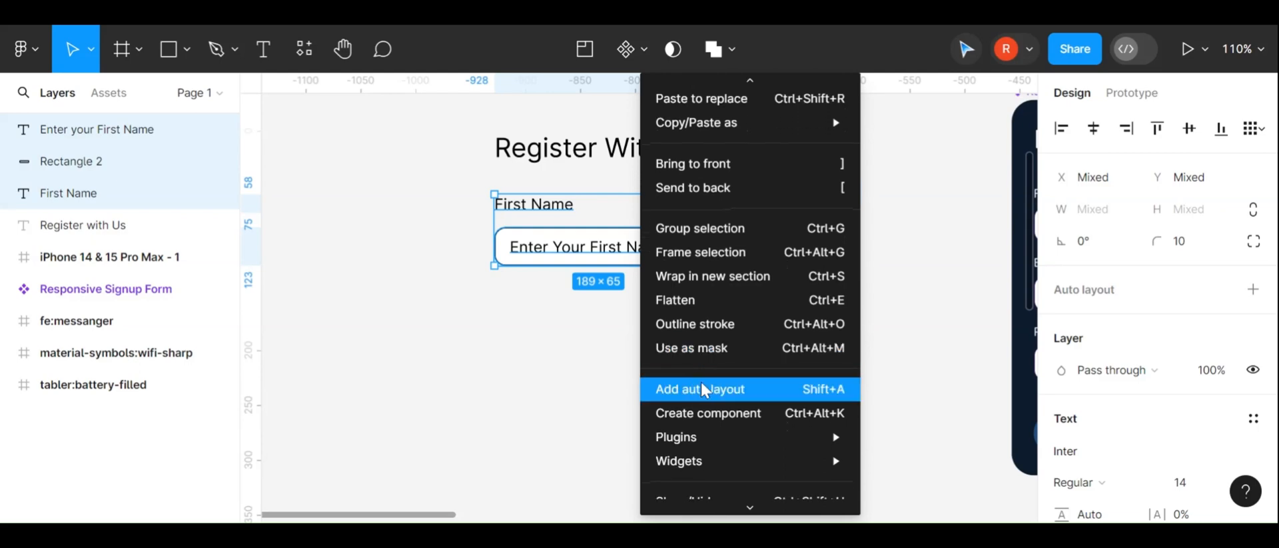
pyautogui.click(548, 225)
pyautogui.hotkey('shift', 'a')
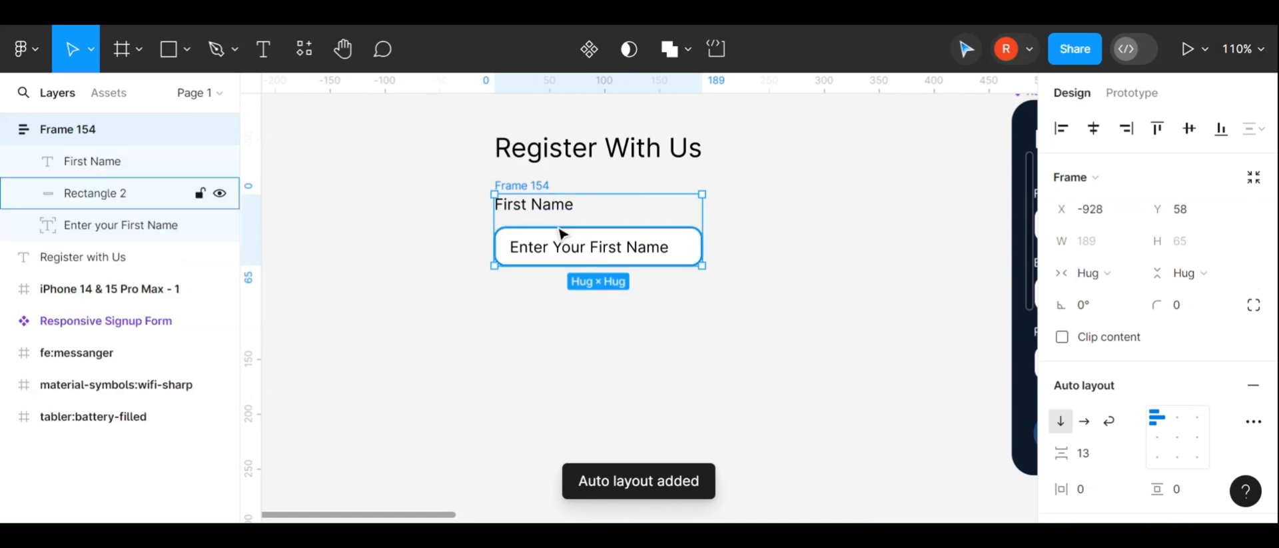
pyautogui.moveTo(562, 225); pyautogui.dragTo(464, 243)
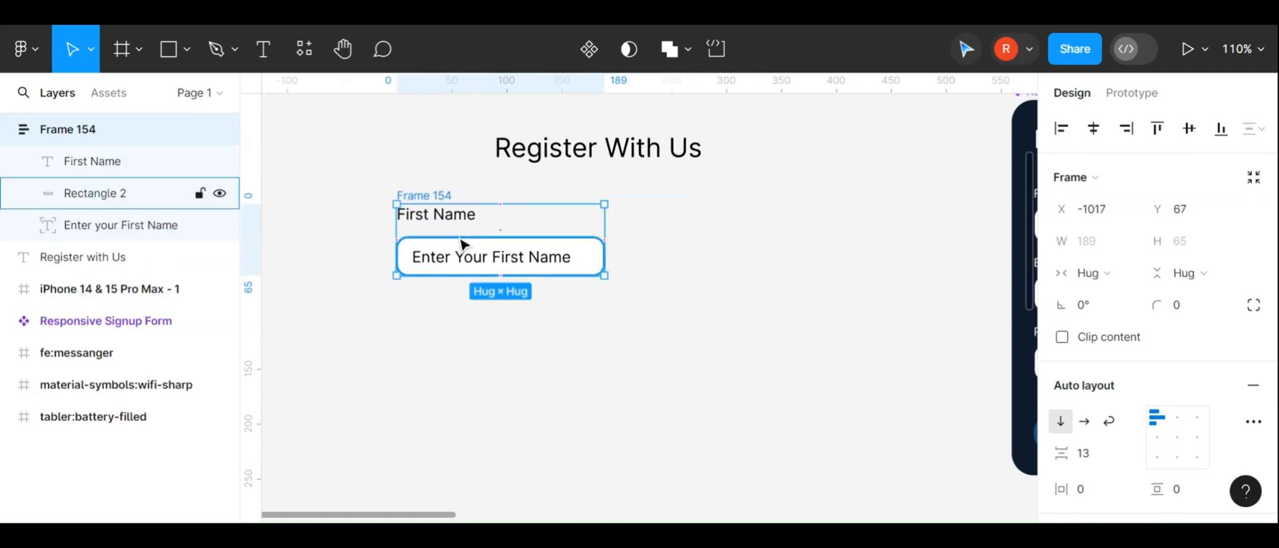
# Duplicate the First Name group beside it and rename the copy's label to Last Name
pyautogui.hotkey('ctrl', 'd')
pyautogui.doubleClick(716, 226)
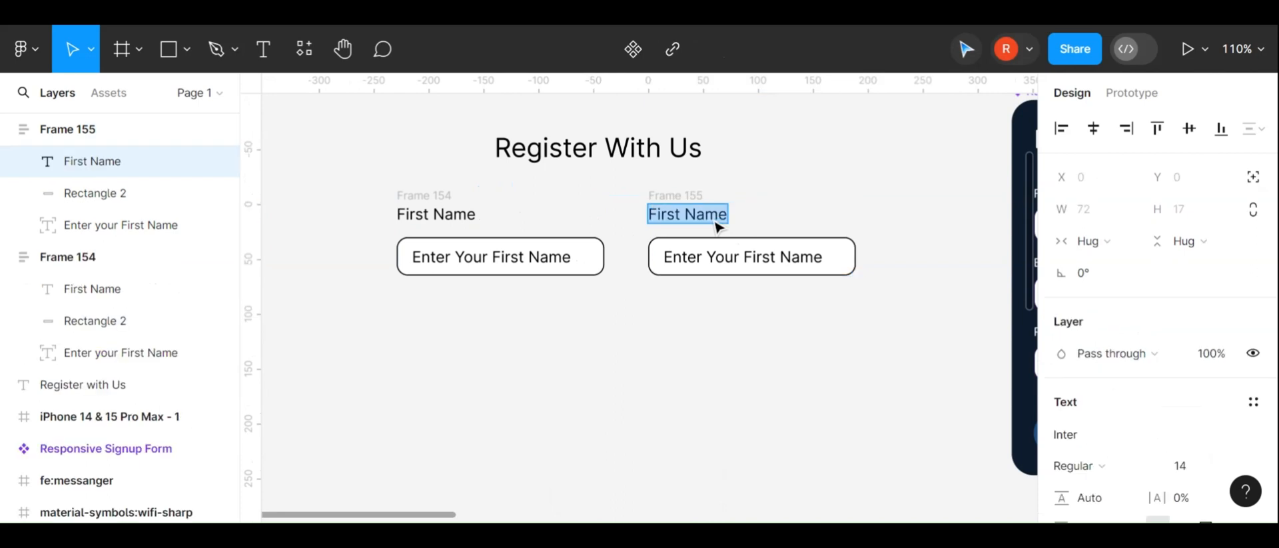
pyautogui.write('LAs')
pyautogui.press('BackSpace')
pyautogui.press('BackSpace')
pyautogui.write('ast ')
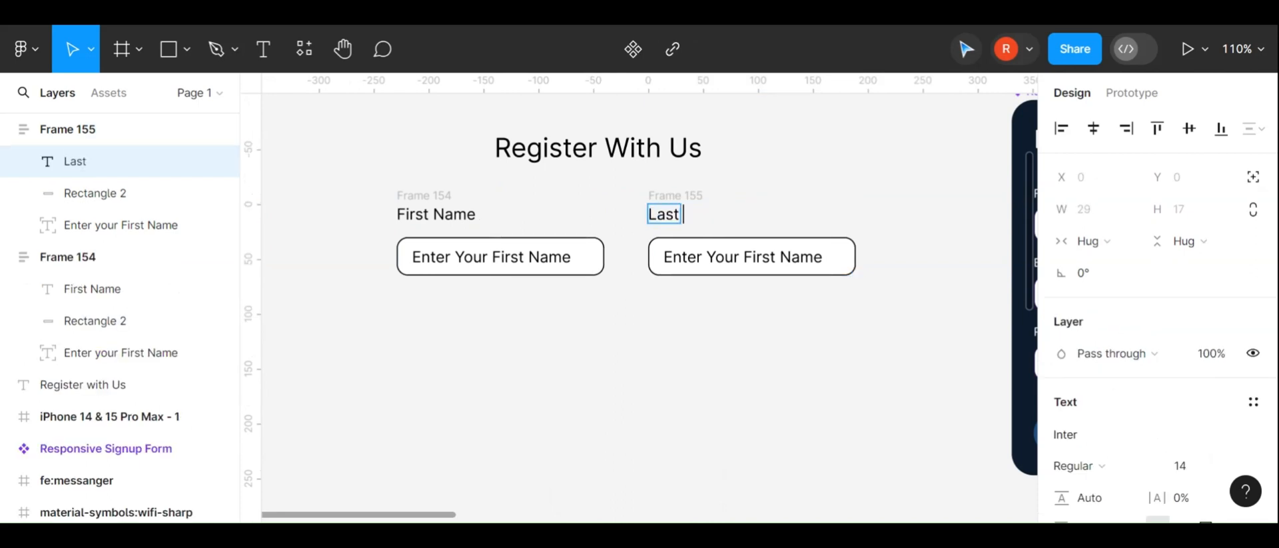
pyautogui.write('Name')
# Change the copy's placeholder text to "Enter Your Last Name"
pyautogui.doubleClick(734, 257)
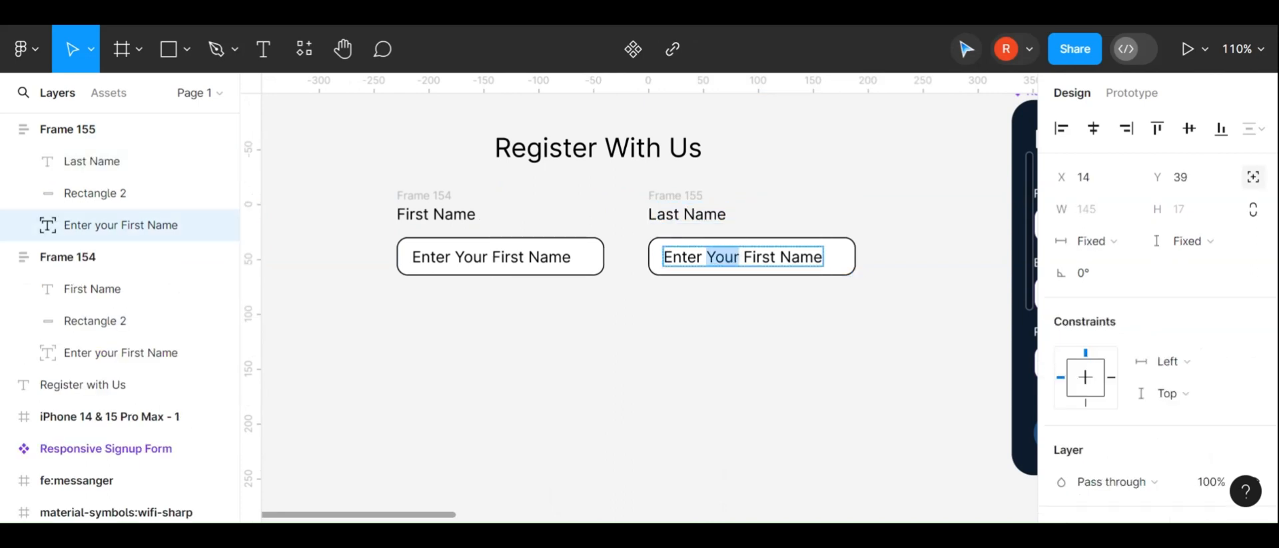
pyautogui.click(775, 257)
pyautogui.hotkey('ctrl', 'shift', 'Right')
pyautogui.write('Last')
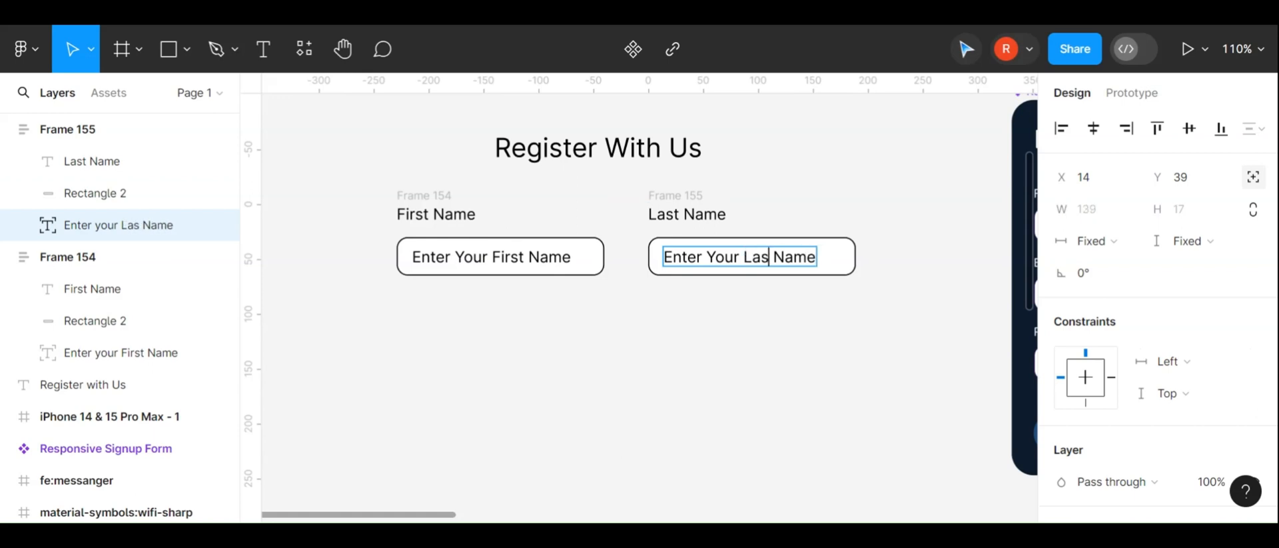
pyautogui.press('Escape')
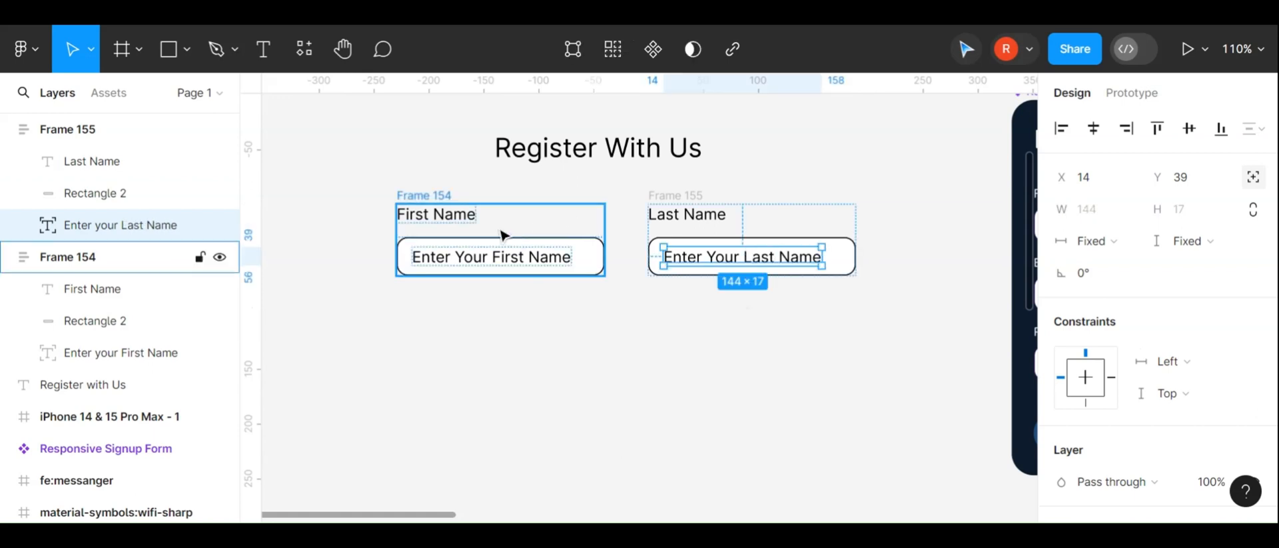
# Paste another copy of the First Name group and place it below the First Name group
pyautogui.moveTo(421, 198); pyautogui.dragTo(432, 200)
pyautogui.scroll(-3, 376, 244)
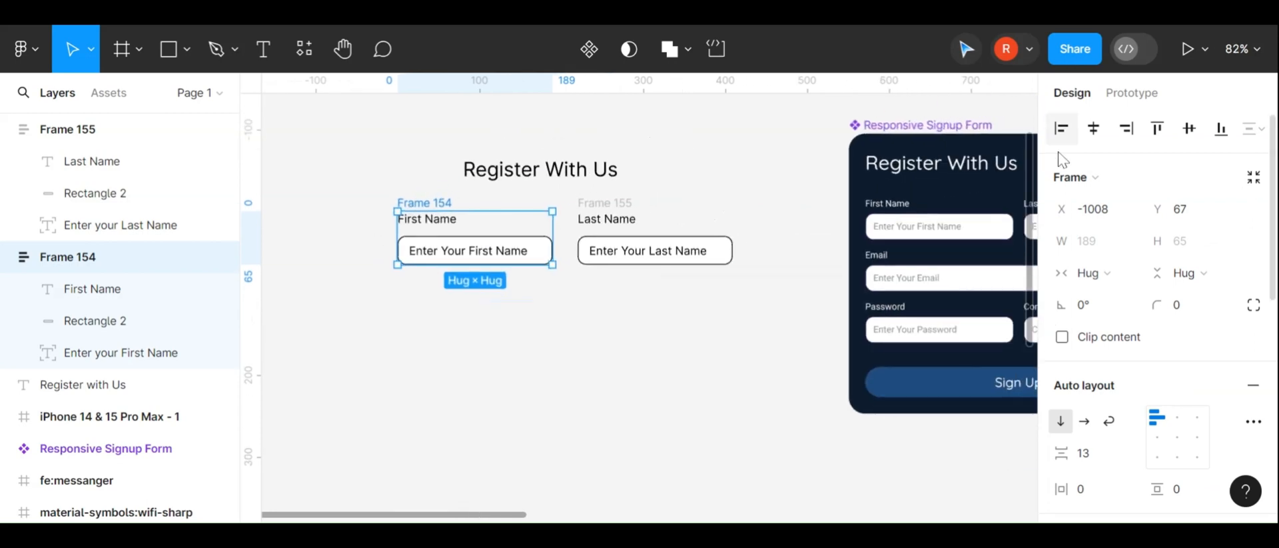
pyautogui.hscroll(3, 999, 203)
pyautogui.hscroll(-3, 889, 284)
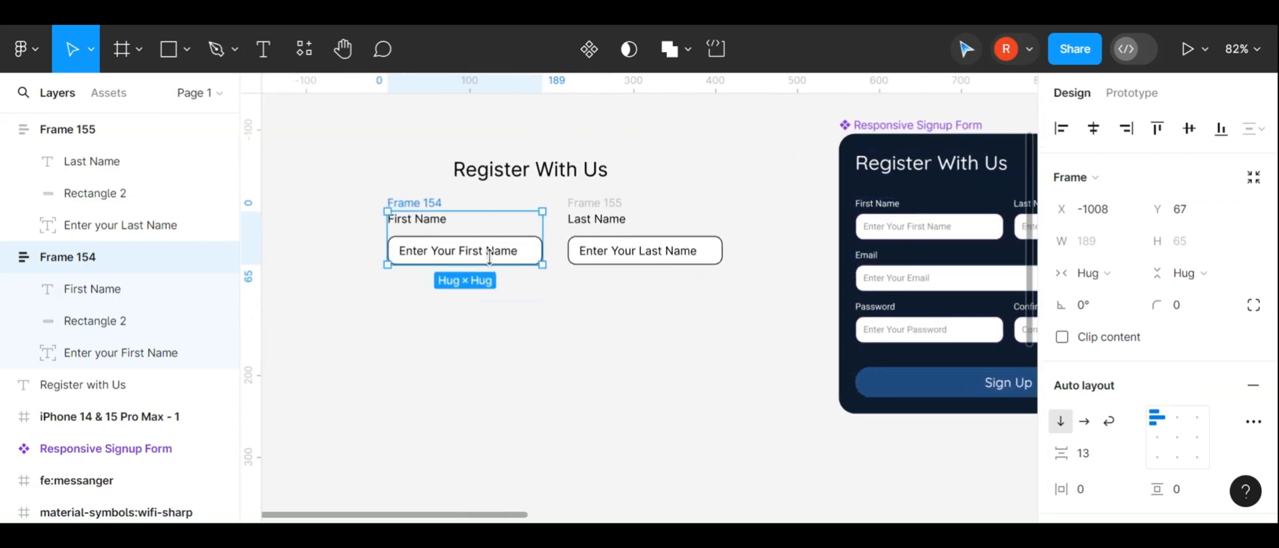
pyautogui.hotkey('ctrl', 'v')
pyautogui.keyDown('ctrl'); pyautogui.click(485, 360); pyautogui.keyUp('ctrl')
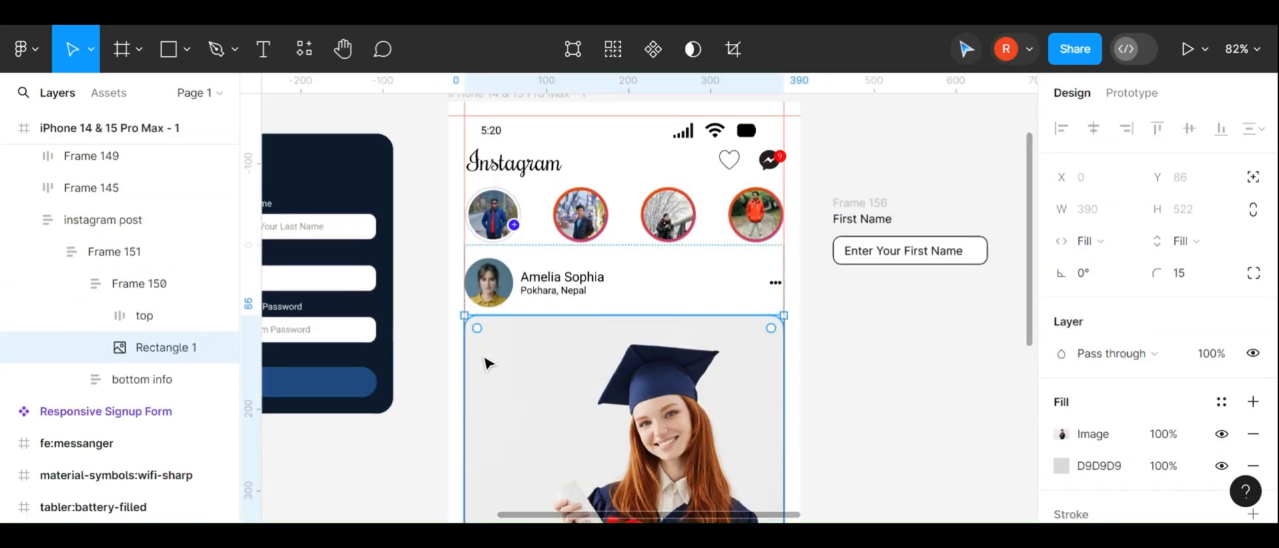
pyautogui.scroll(-5, 489, 360)
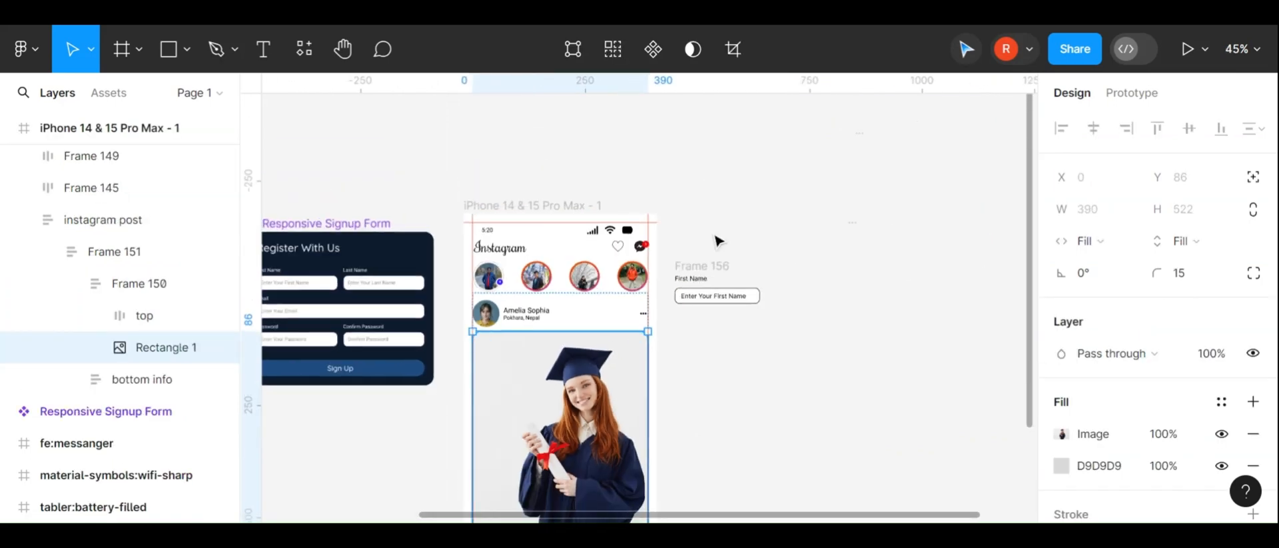
pyautogui.moveTo(718, 266); pyautogui.dragTo(358, 324)
pyautogui.scroll(5, 358, 324)
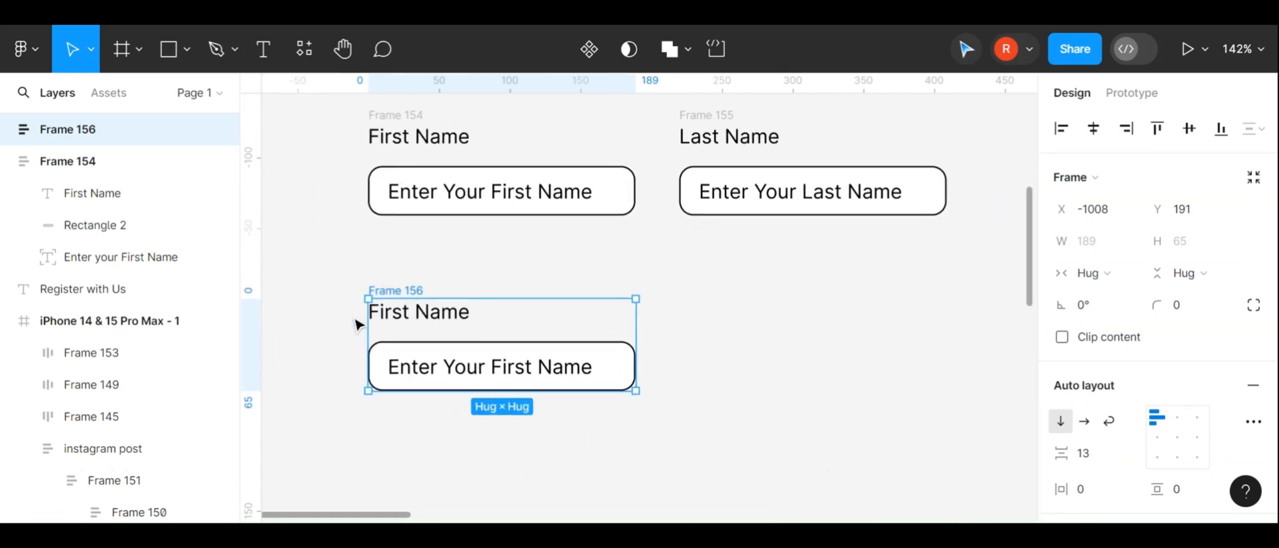
pyautogui.moveTo(427, 308); pyautogui.dragTo(429, 287)
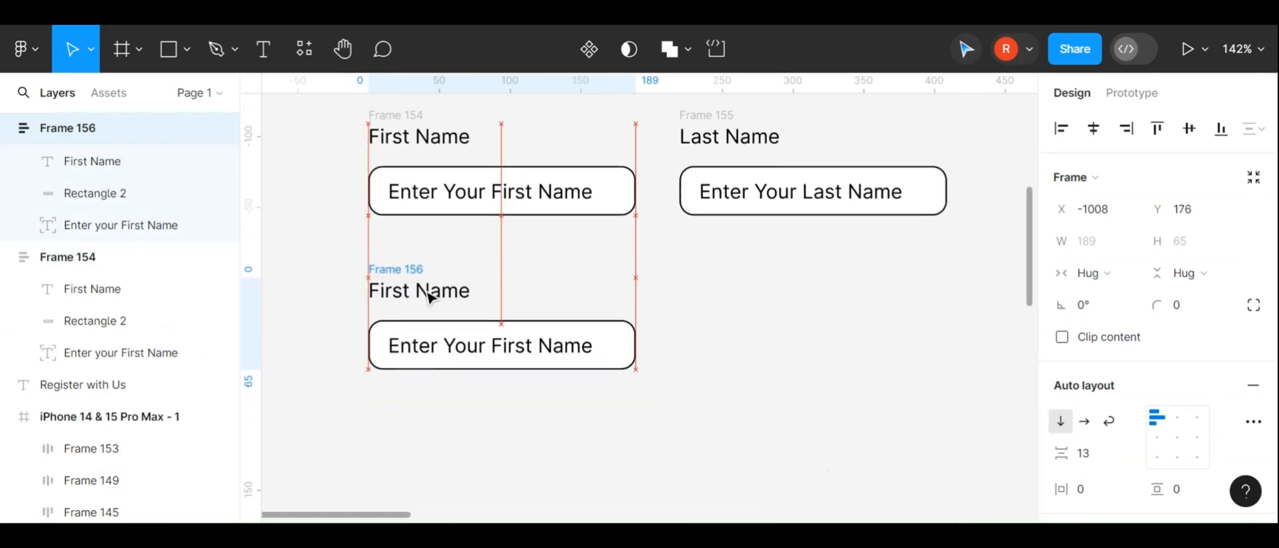
pyautogui.press('alt')
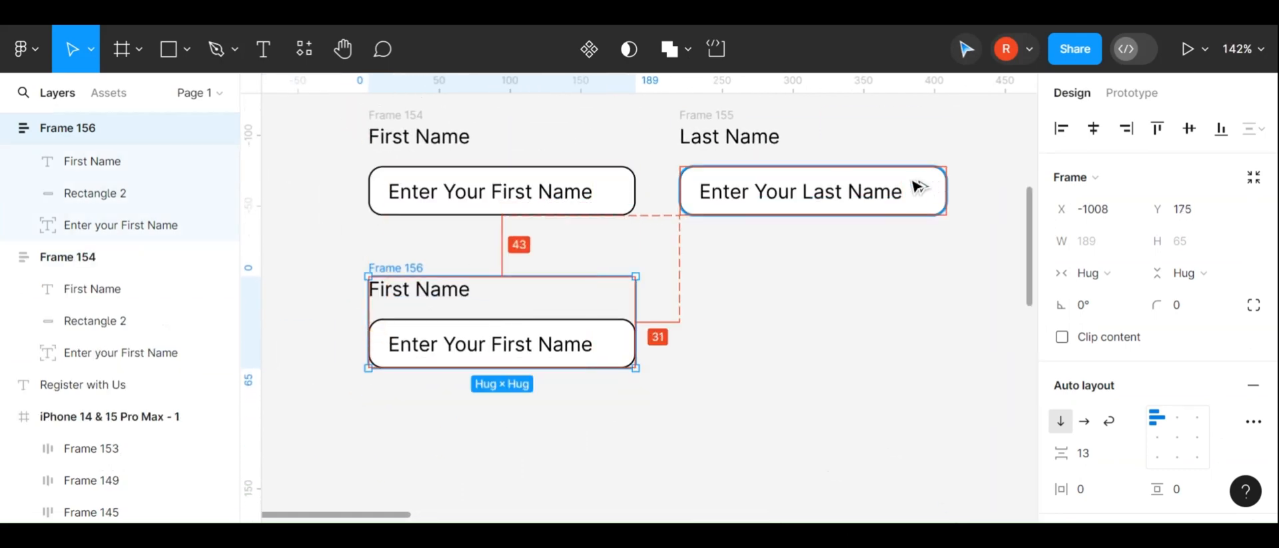
pyautogui.moveTo(908, 185); pyautogui.dragTo(923, 308)
pyautogui.hotkey('ctrl', 'z')
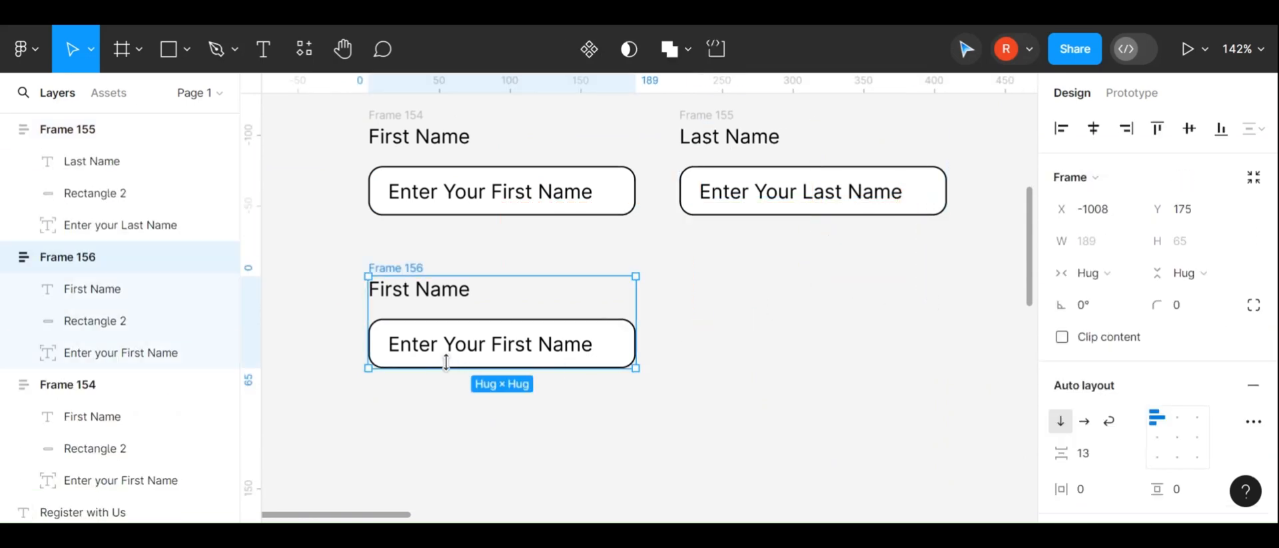
# Rename the new group's label to Email and open its placeholder text for editing
pyautogui.doubleClick(415, 300)
pyautogui.write('EMai')
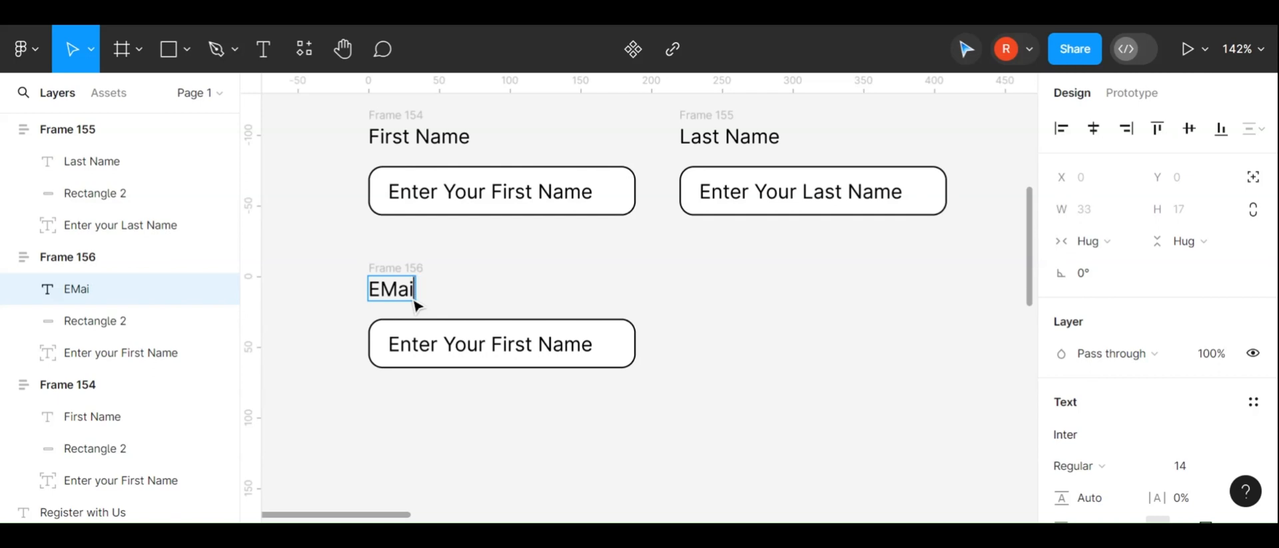
pyautogui.press('BackSpace')
pyautogui.press('BackSpace')
pyautogui.press('BackSpace')
pyautogui.write('mail')
pyautogui.doubleClick(466, 343)
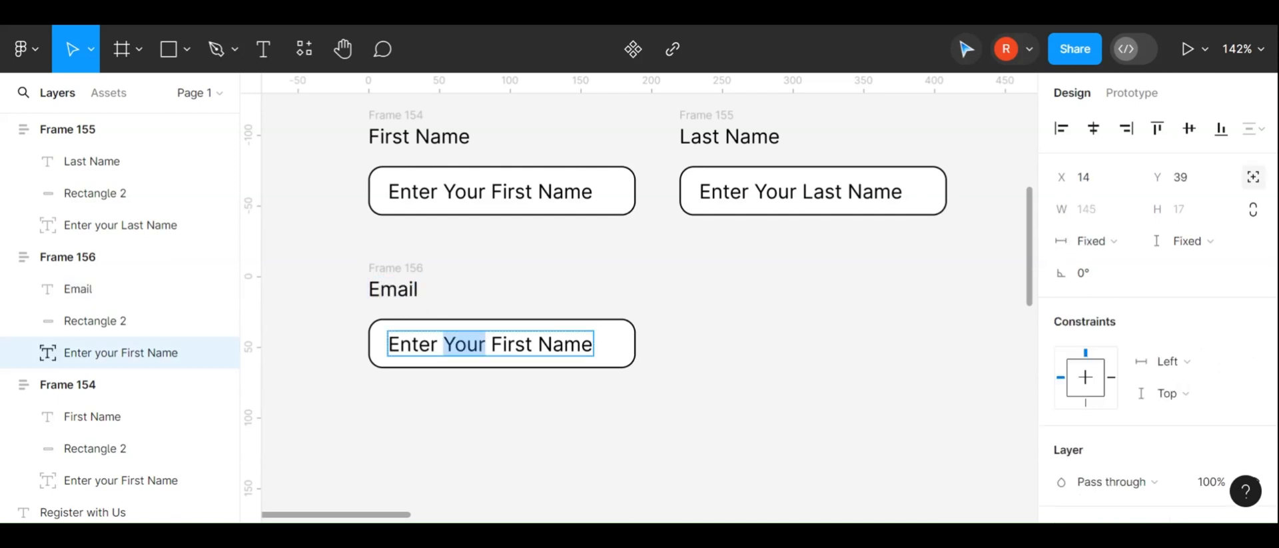
# Change the Email group's placeholder text to "Enter Your Email" and apply auto layout to the group
pyautogui.click(532, 344)
pyautogui.moveTo(491, 344); pyautogui.dragTo(593, 344)
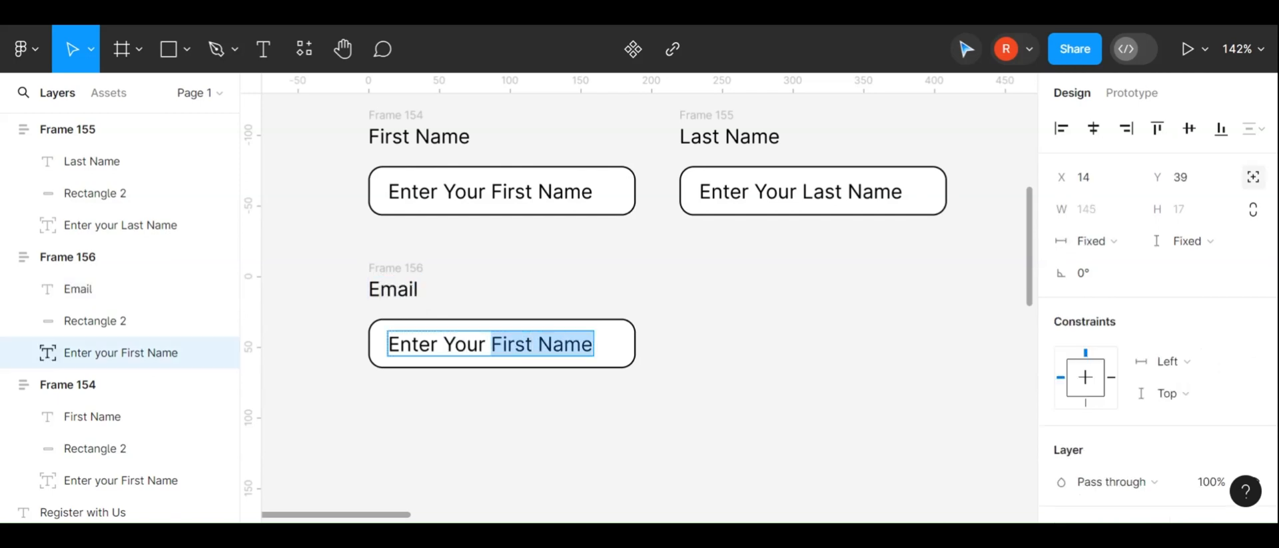
pyautogui.press('BackSpace')
pyautogui.press('BackSpace')
pyautogui.write('EMai')
pyautogui.press('BackSpace')
pyautogui.press('BackSpace')
pyautogui.write('mail')
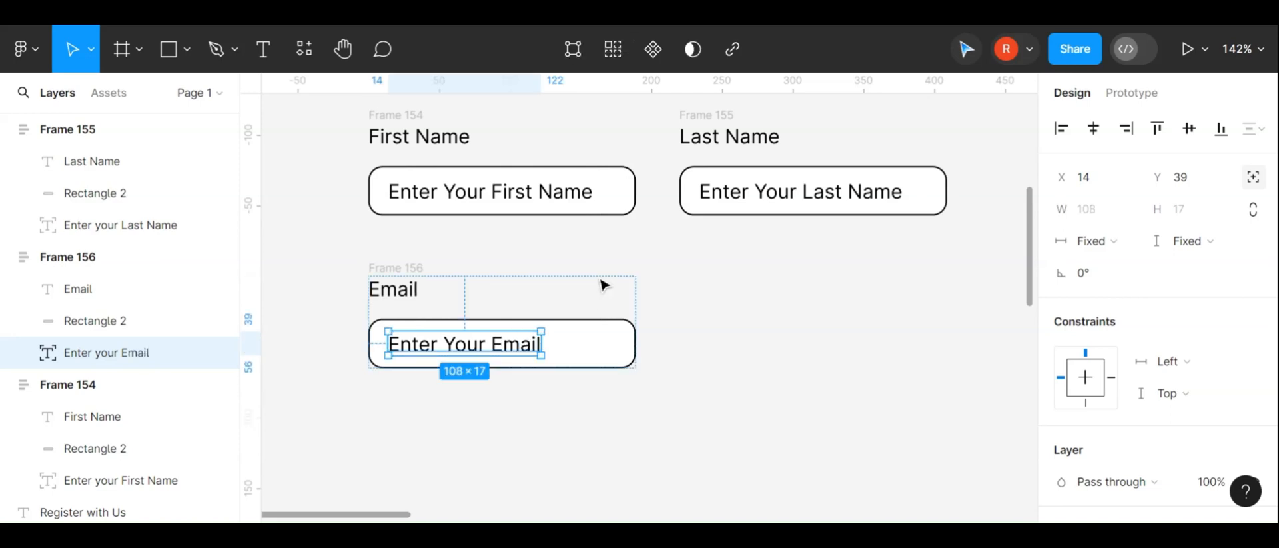
pyautogui.click(439, 291)
pyautogui.hotkey('shift', 'a')
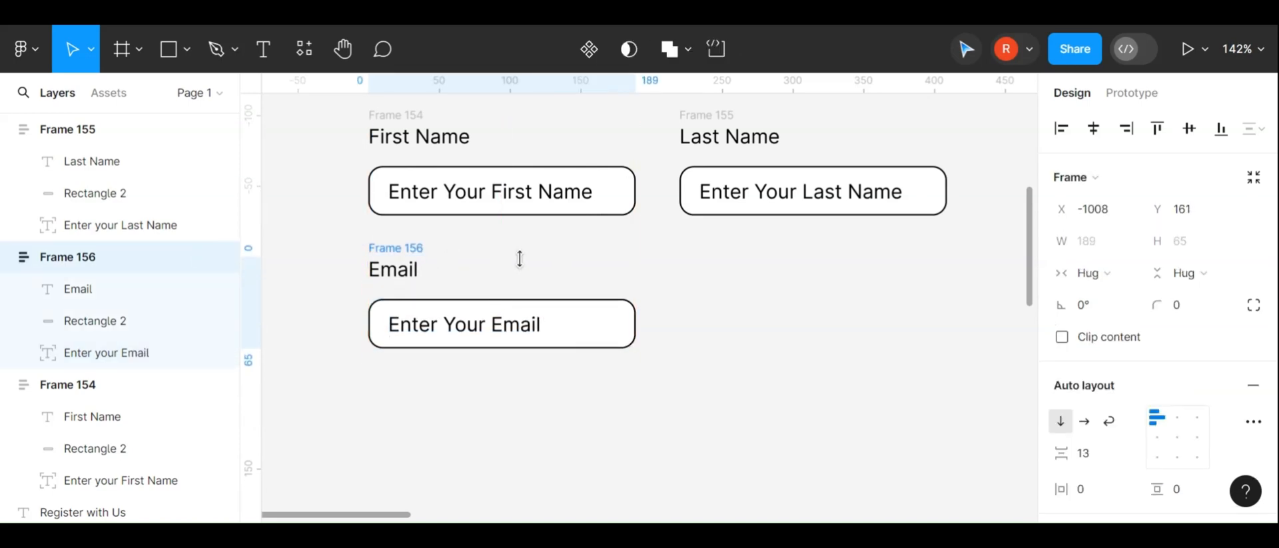
# Create a new text layer reading "Sign Up" below the Email field
pyautogui.scroll(-5, 520, 258)
pyautogui.click(582, 362)
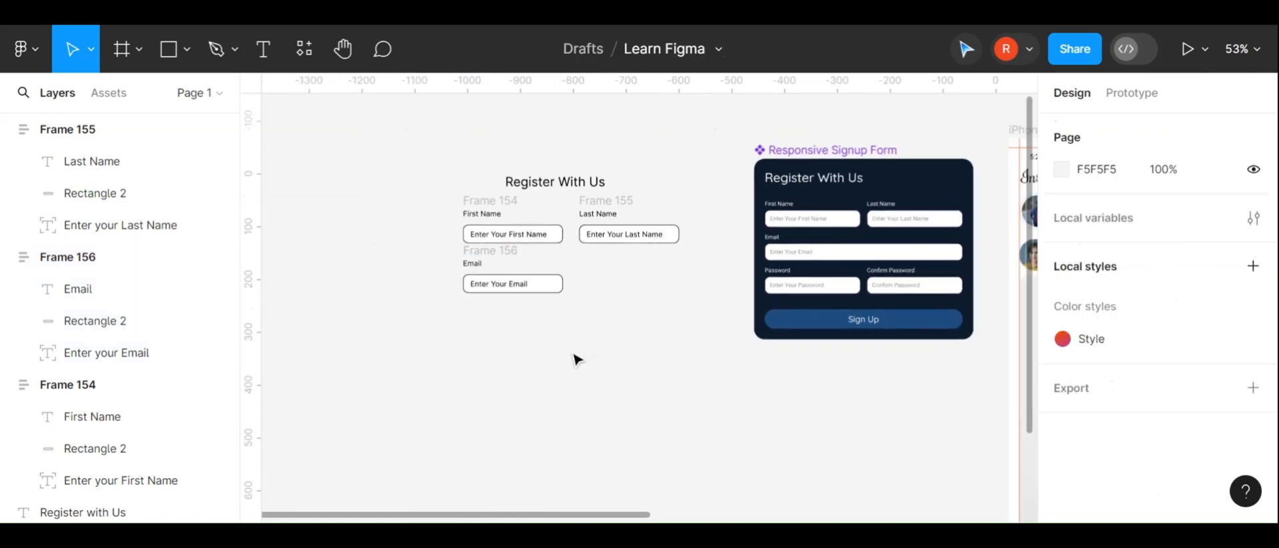
pyautogui.scroll(5, 529, 363)
pyautogui.press('t')
pyautogui.click(525, 353)
pyautogui.write('S')
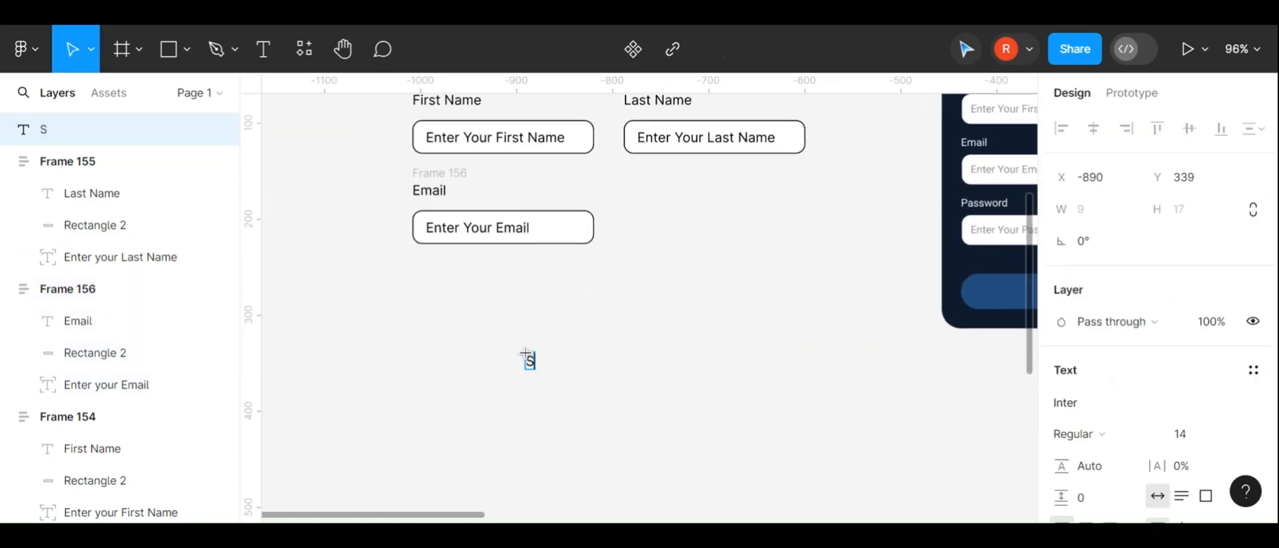
pyautogui.write('ign Up')
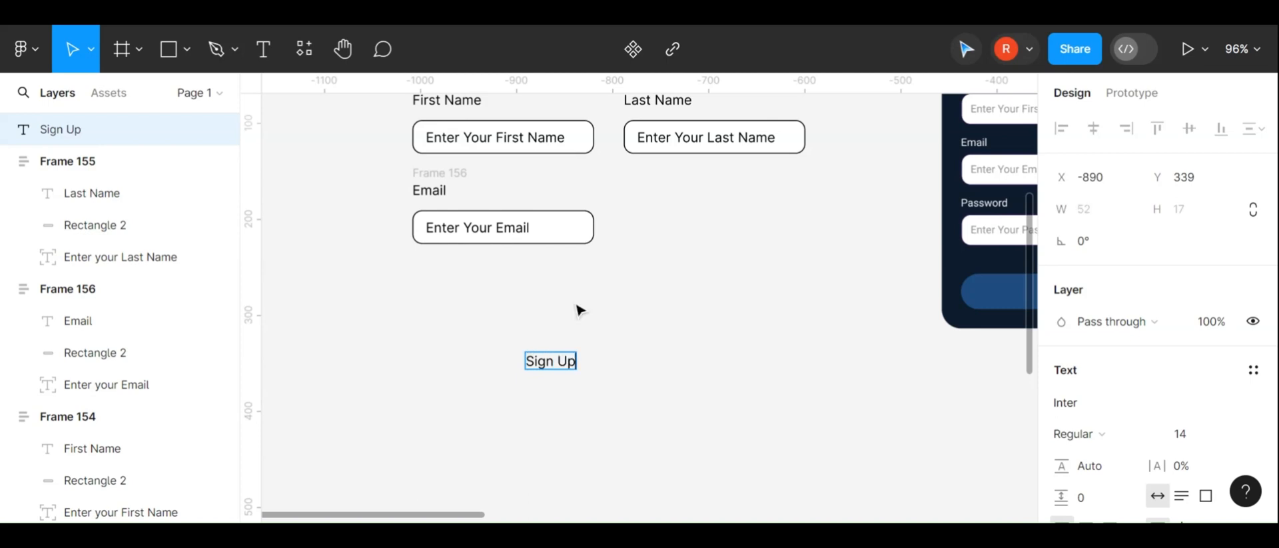
pyautogui.press('Escape')
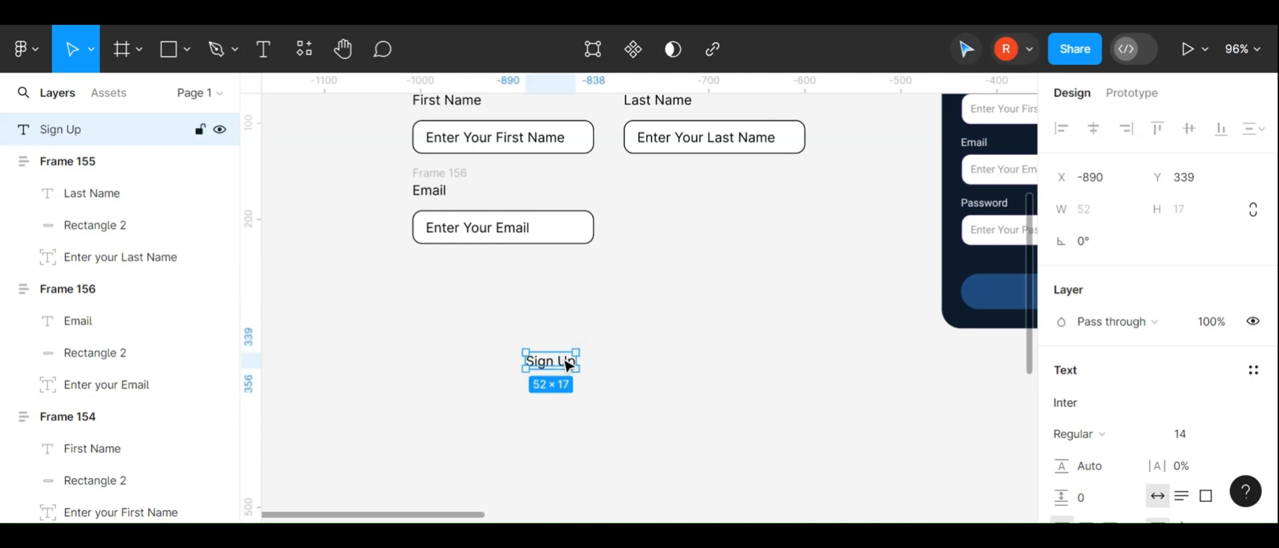
# Move the Sign Up text up, closer beneath the Email field
pyautogui.moveTo(566, 363); pyautogui.dragTo(573, 283)
pyautogui.hscroll(5, 573, 283)
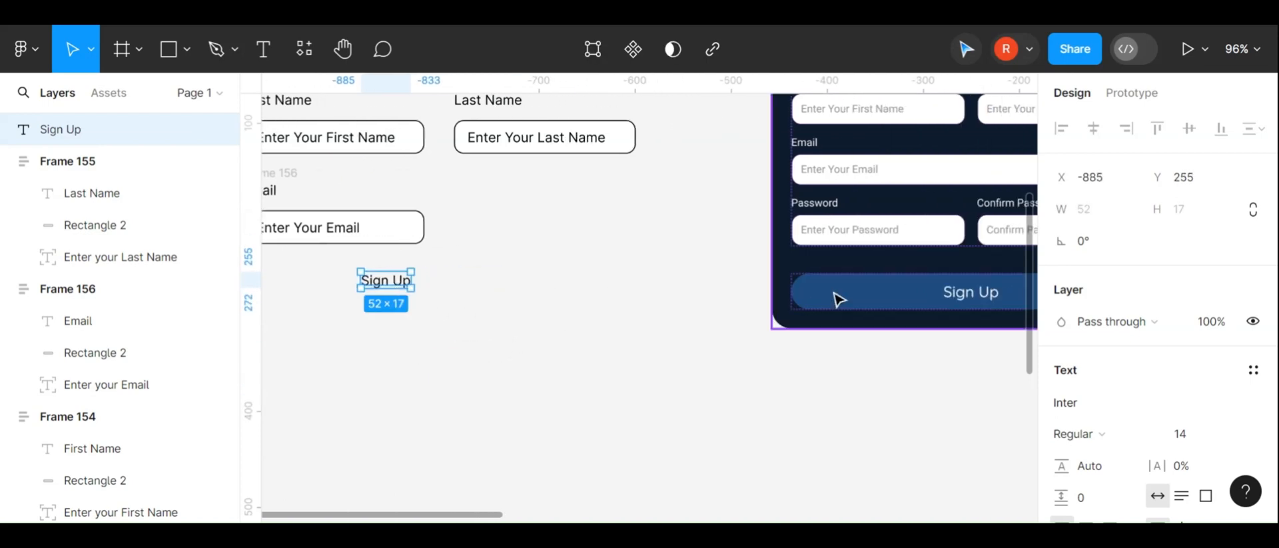
pyautogui.hscroll(5, 870, 288)
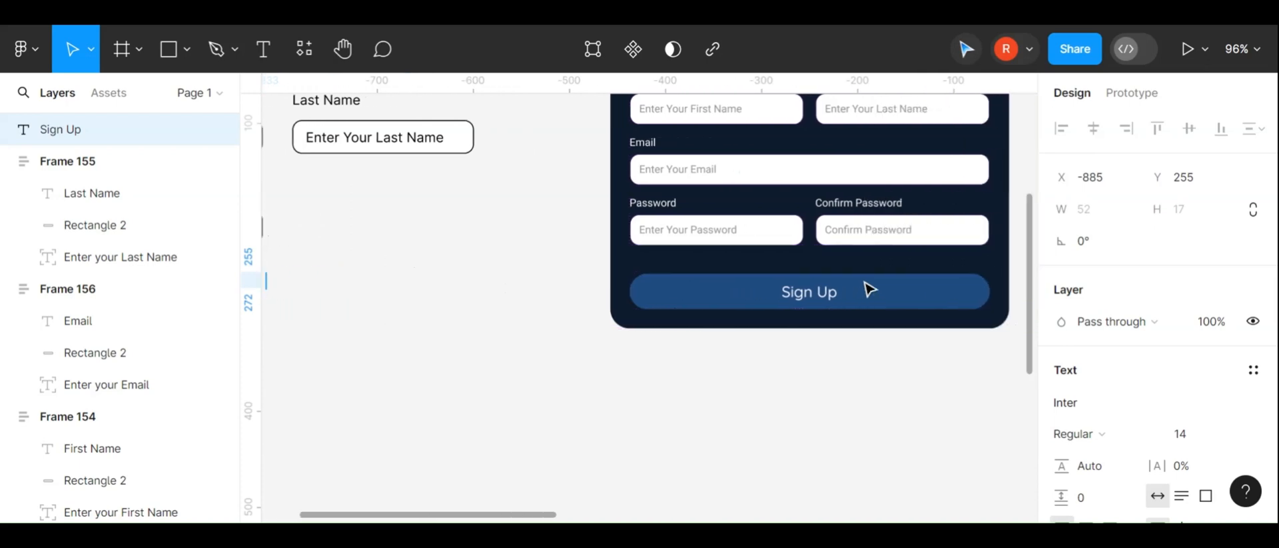
pyautogui.click(154, 60)
pyautogui.moveTo(358, 234)
pyautogui.mouseDown()
pyautogui.moveTo(577, 288)
pyautogui.moveTo(591, 272)
pyautogui.mouseUp()
pyautogui.press('Delete')
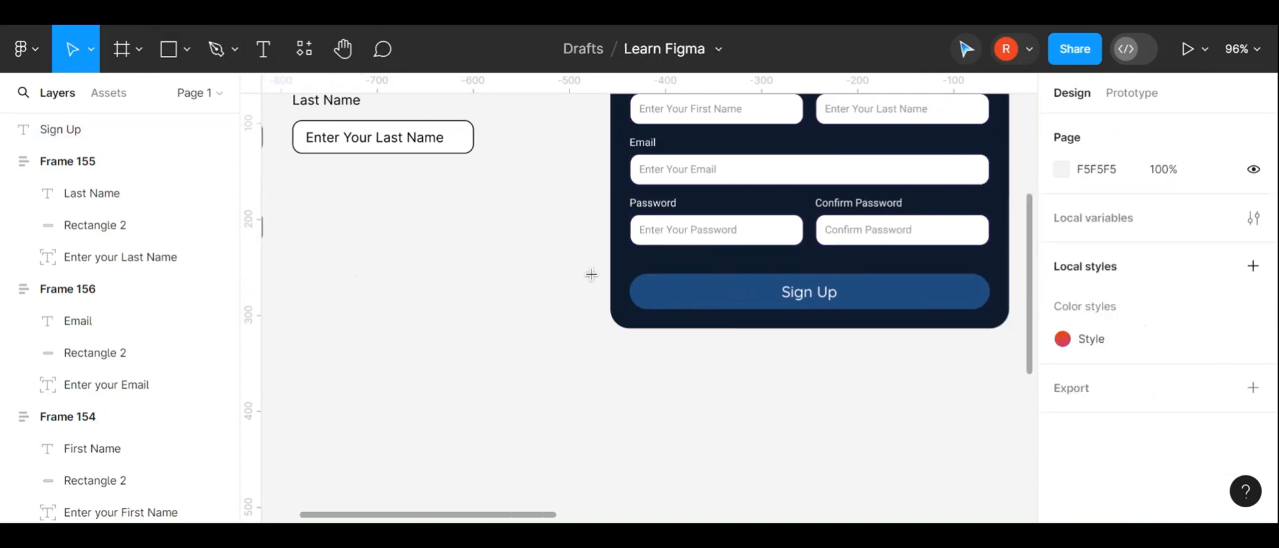
pyautogui.hscroll(-5, 546, 290)
# Wrap the Sign Up text in an auto layout frame
pyautogui.click(450, 283)
pyautogui.scroll(2, 451, 356)
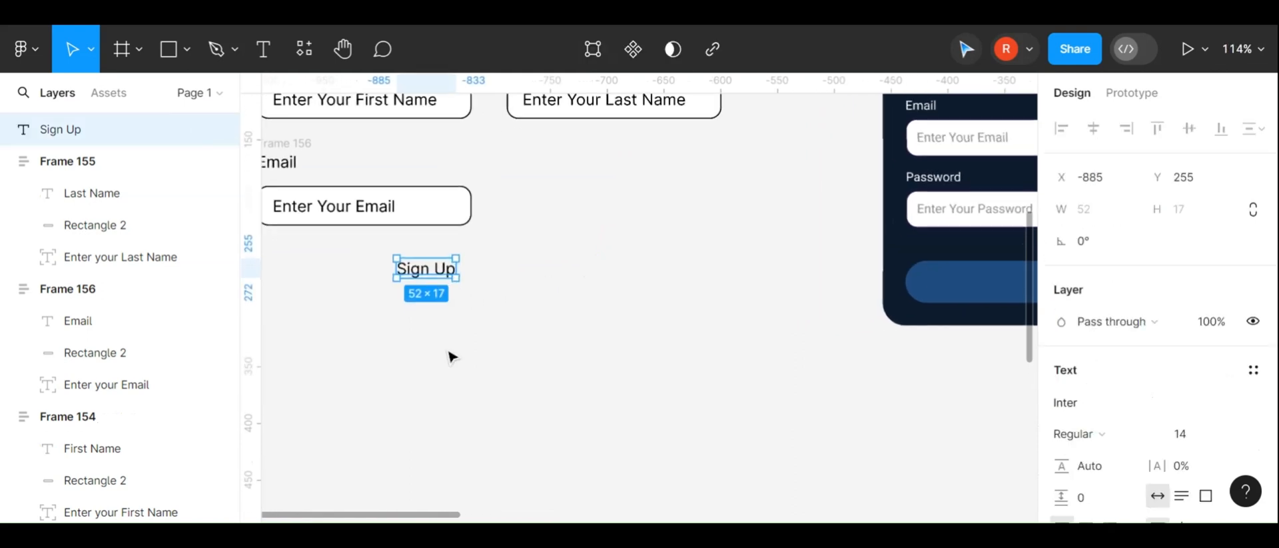
pyautogui.hscroll(-2, 451, 357)
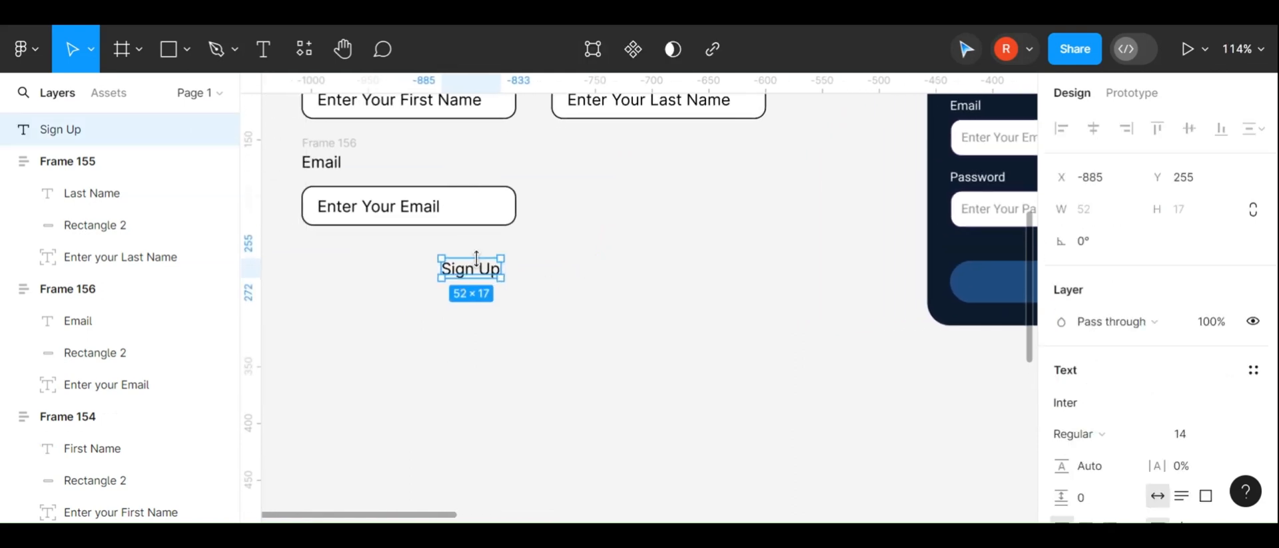
pyautogui.rightClick(494, 274)
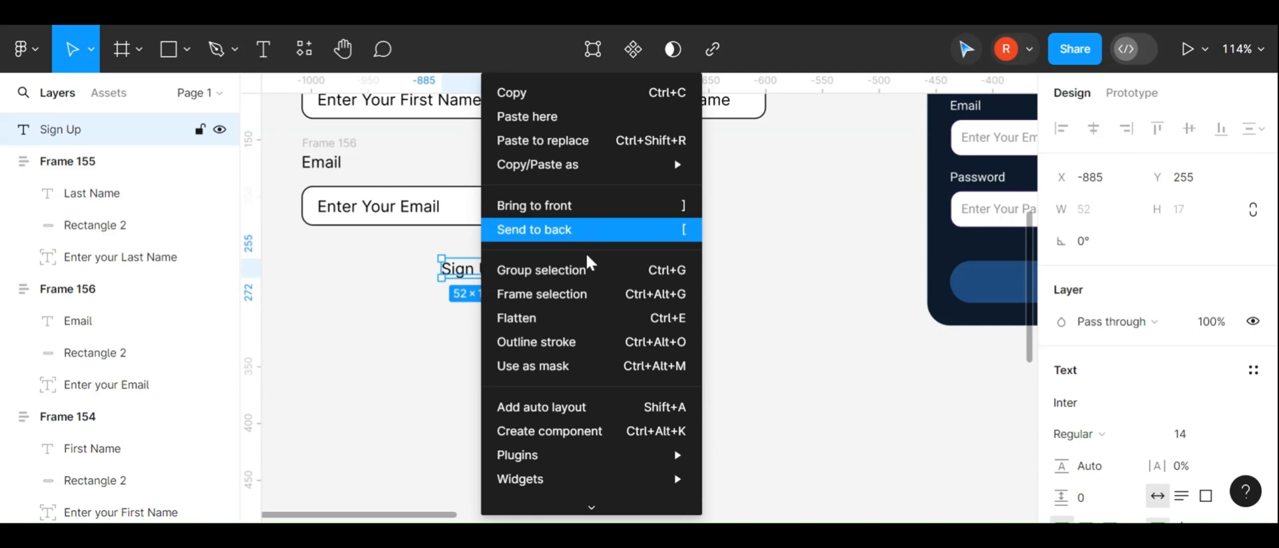
pyautogui.moveTo(586, 454)
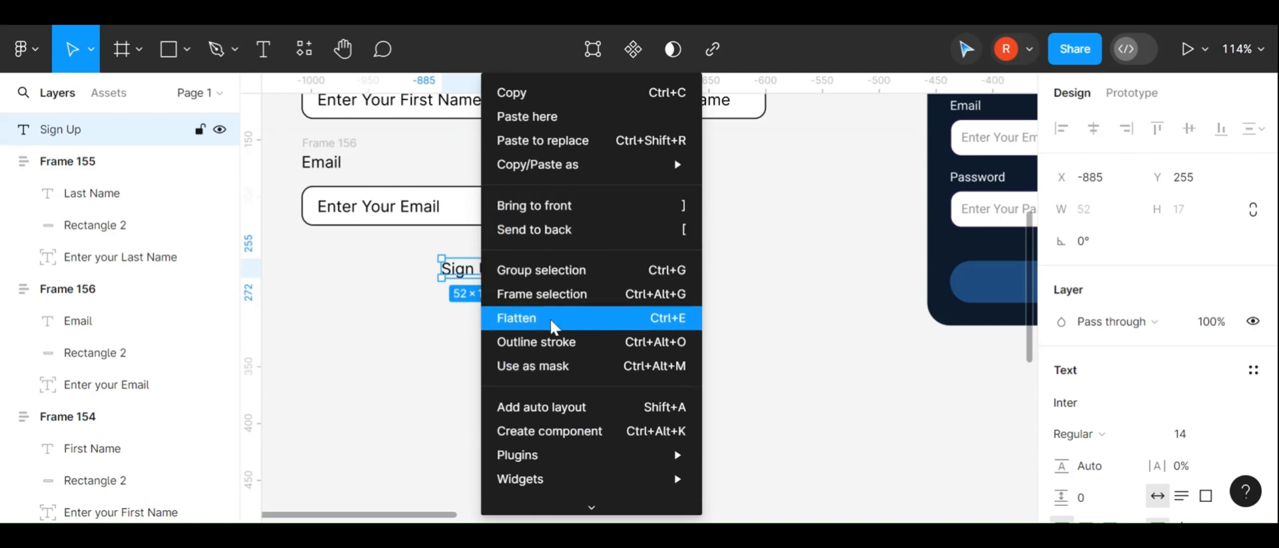
pyautogui.click(573, 411)
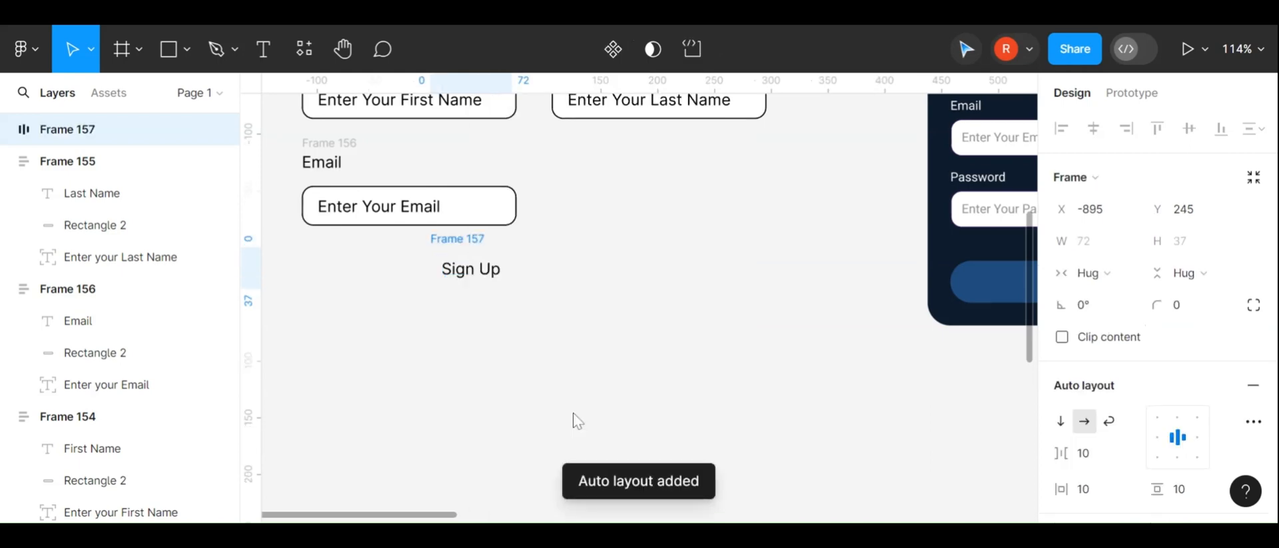
# Move the Sign Up frame and add a fill sampled from the reference Sign Up button's blue, 1F4C7F
pyautogui.moveTo(494, 267); pyautogui.dragTo(594, 303)
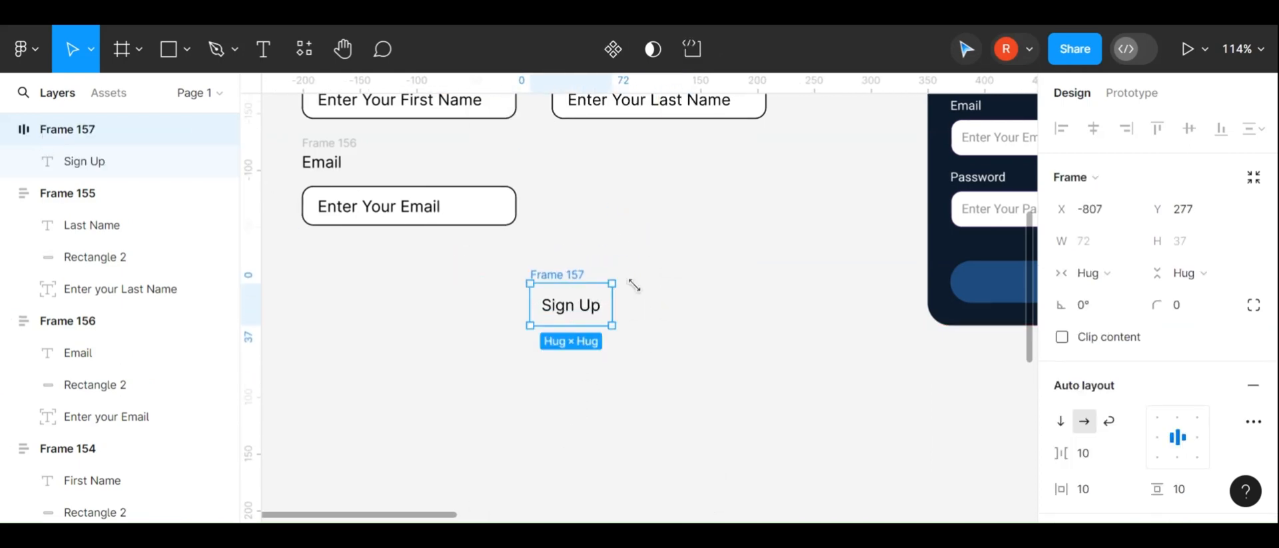
pyautogui.scroll(-3, 1159, 345)
pyautogui.scroll(-4, 1159, 345)
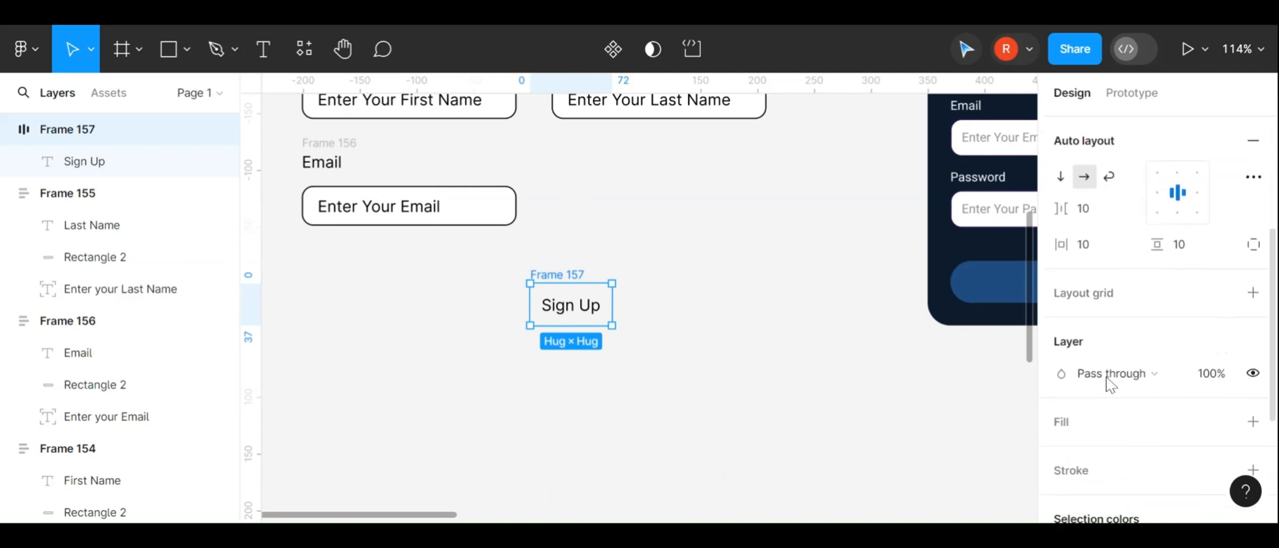
pyautogui.scroll(-1, 1131, 255)
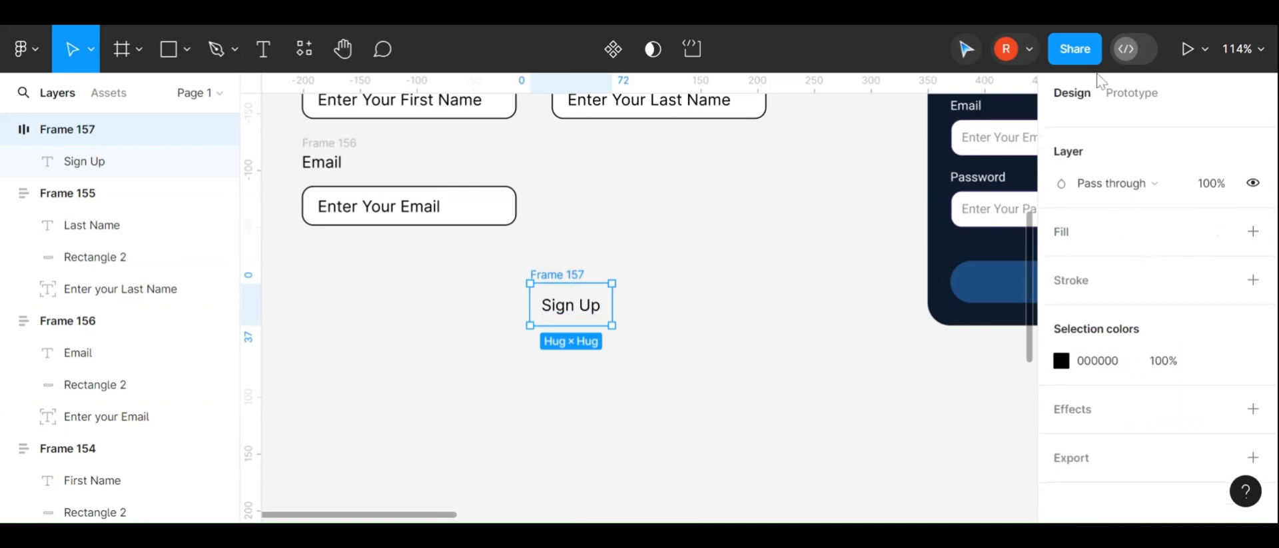
pyautogui.click(1254, 234)
pyautogui.click(1061, 263)
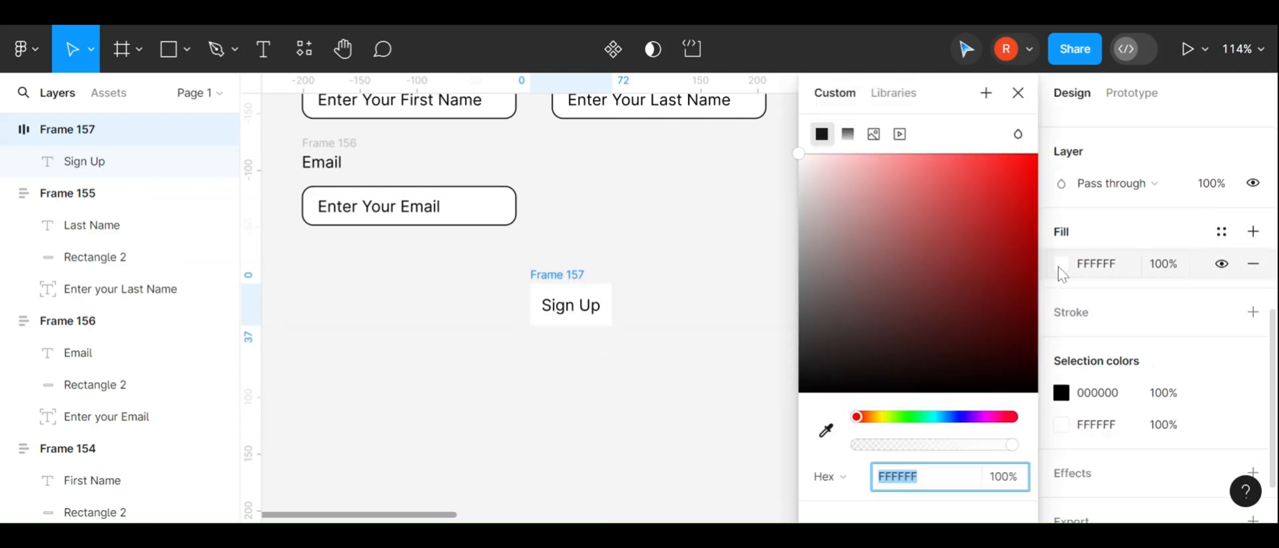
pyautogui.moveTo(954, 204); pyautogui.dragTo(998, 192)
pyautogui.moveTo(857, 417); pyautogui.dragTo(871, 416)
pyautogui.moveTo(959, 417); pyautogui.dragTo(975, 417)
pyautogui.hscroll(6, 640, 271)
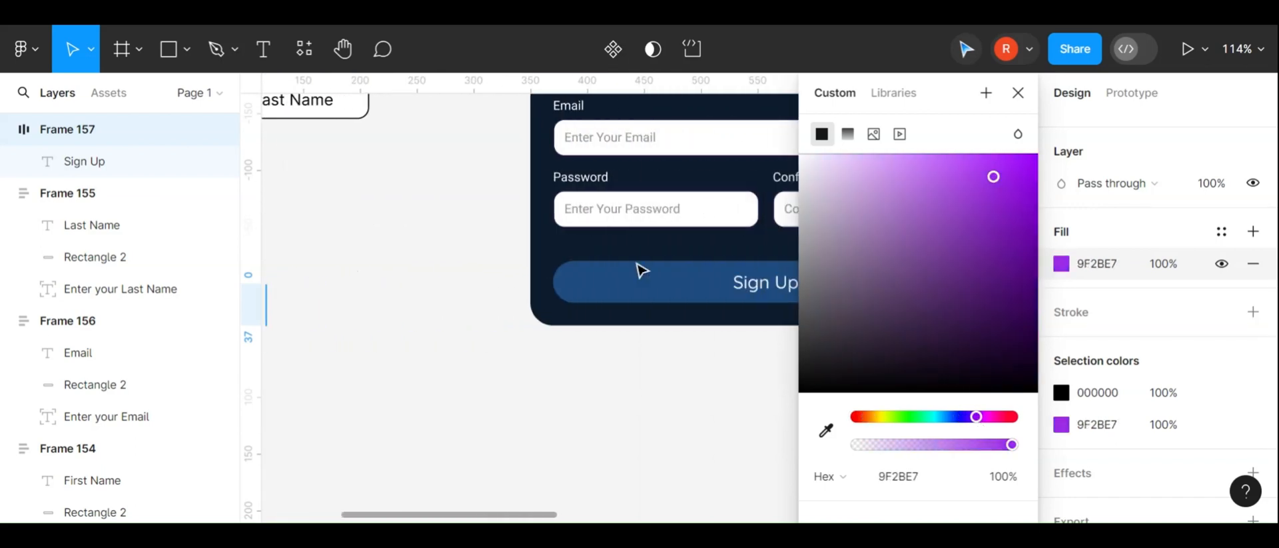
pyautogui.click(826, 429)
pyautogui.click(620, 279)
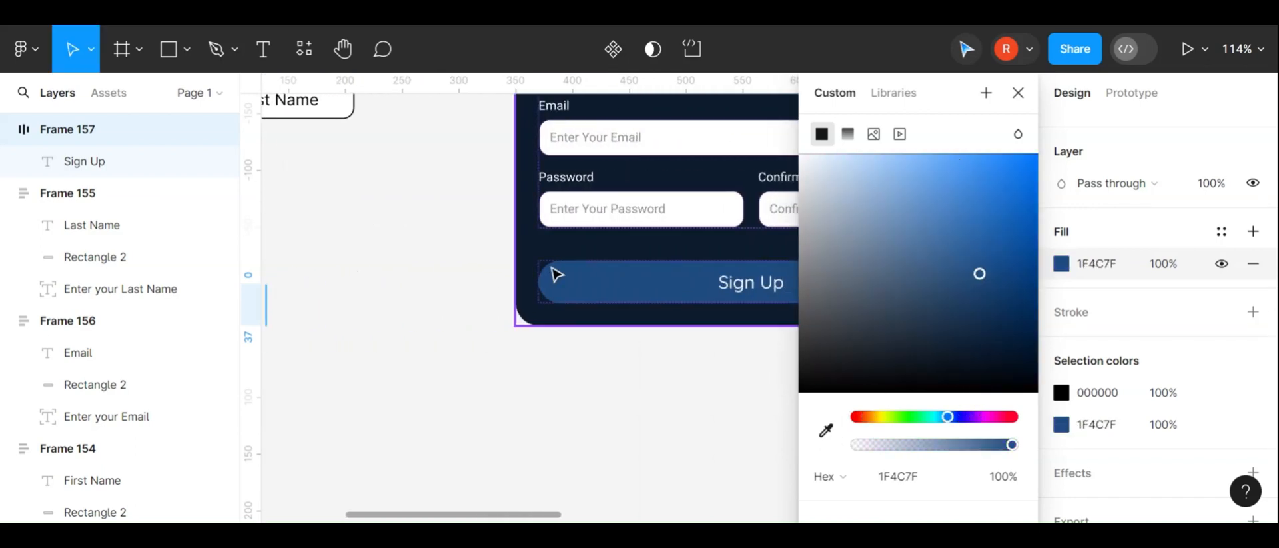
pyautogui.hscroll(-6, 553, 274)
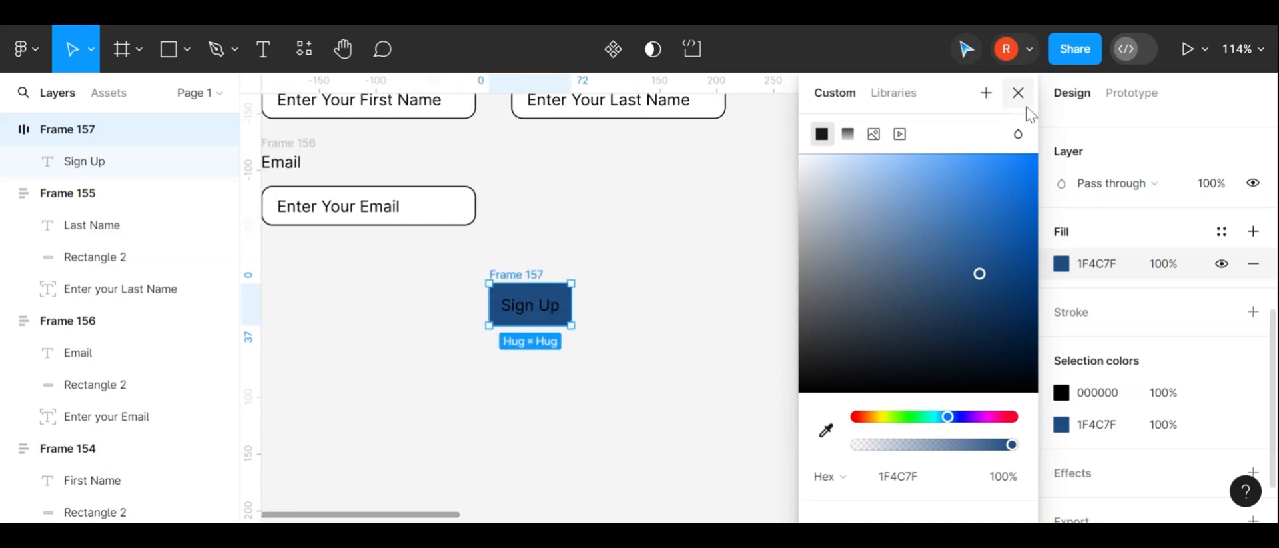
pyautogui.click(1017, 92)
# Change the Sign Up label's text color to white
pyautogui.doubleClick(531, 308)
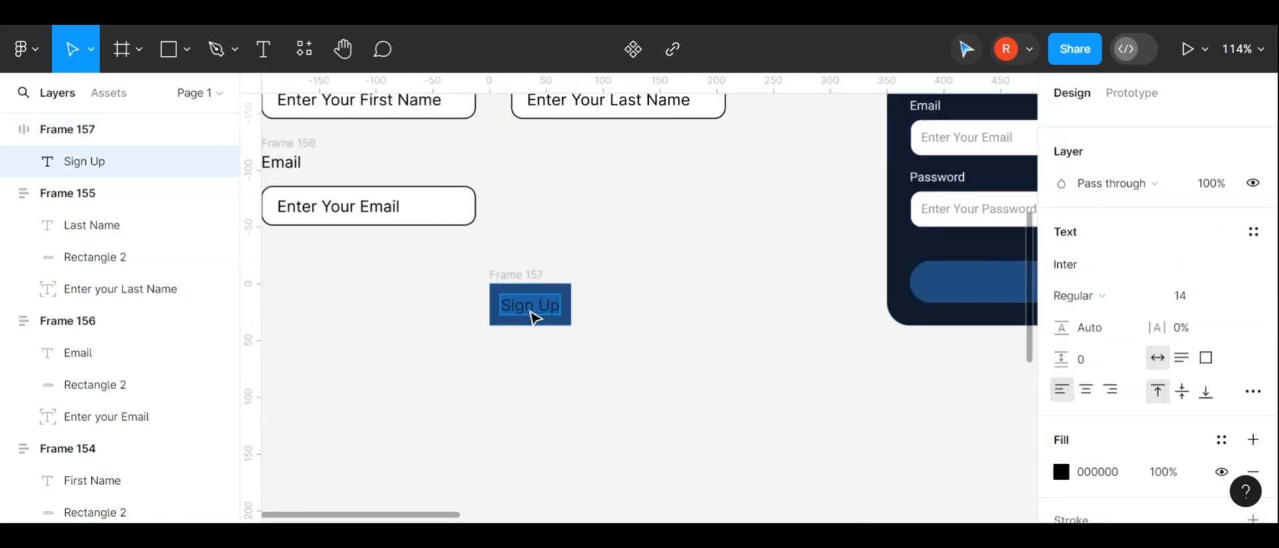
pyautogui.scroll(-2, 1082, 399)
pyautogui.click(1061, 395)
pyautogui.click(953, 195)
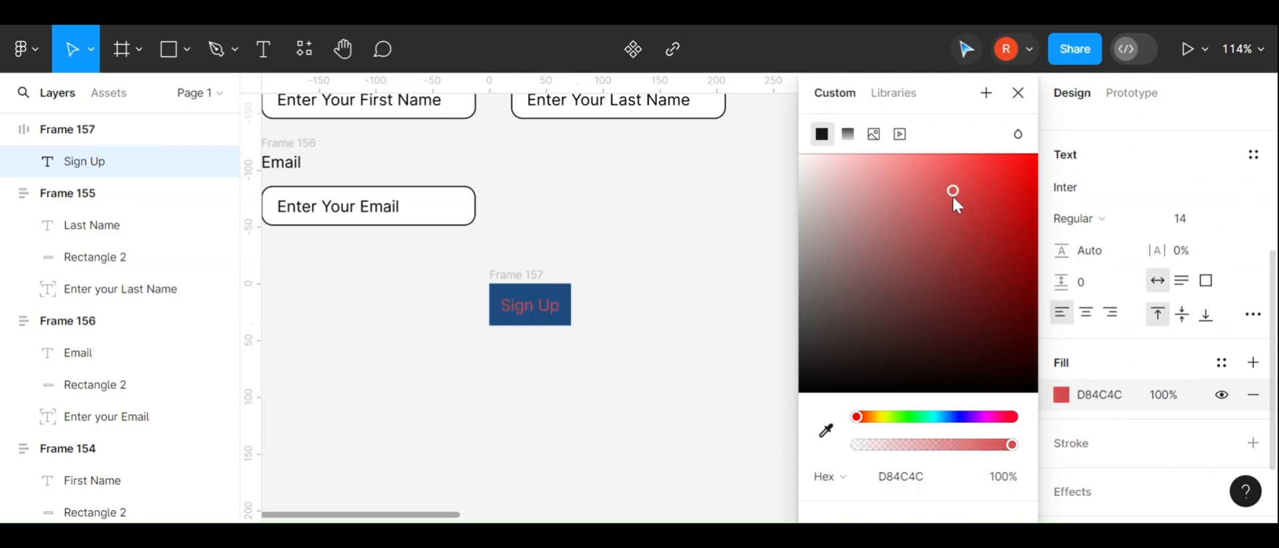
pyautogui.moveTo(952, 194); pyautogui.dragTo(798, 161)
# Move the Sign Up button left and stretch its width to 269
pyautogui.moveTo(513, 275); pyautogui.dragTo(391, 277)
pyautogui.moveTo(453, 316); pyautogui.dragTo(674, 316)
pyautogui.scroll(3, 1155, 187)
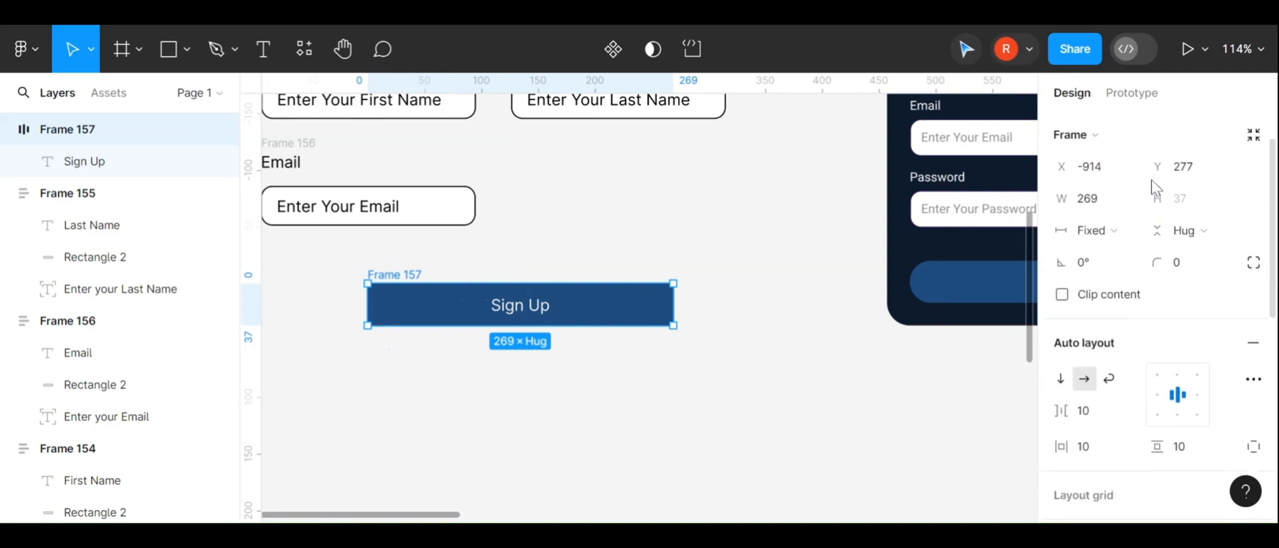
# Set the Sign Up button's corner radius to 15
pyautogui.click(1212, 274)
pyautogui.write('10')
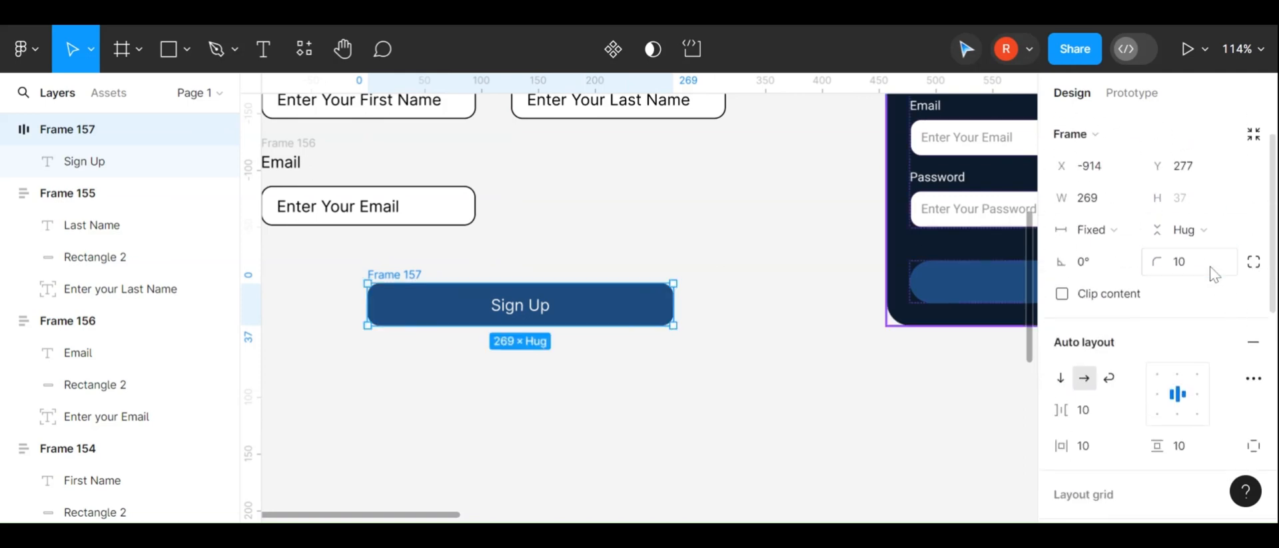
pyautogui.press('Return')
pyautogui.write('15')
pyautogui.press('Return')
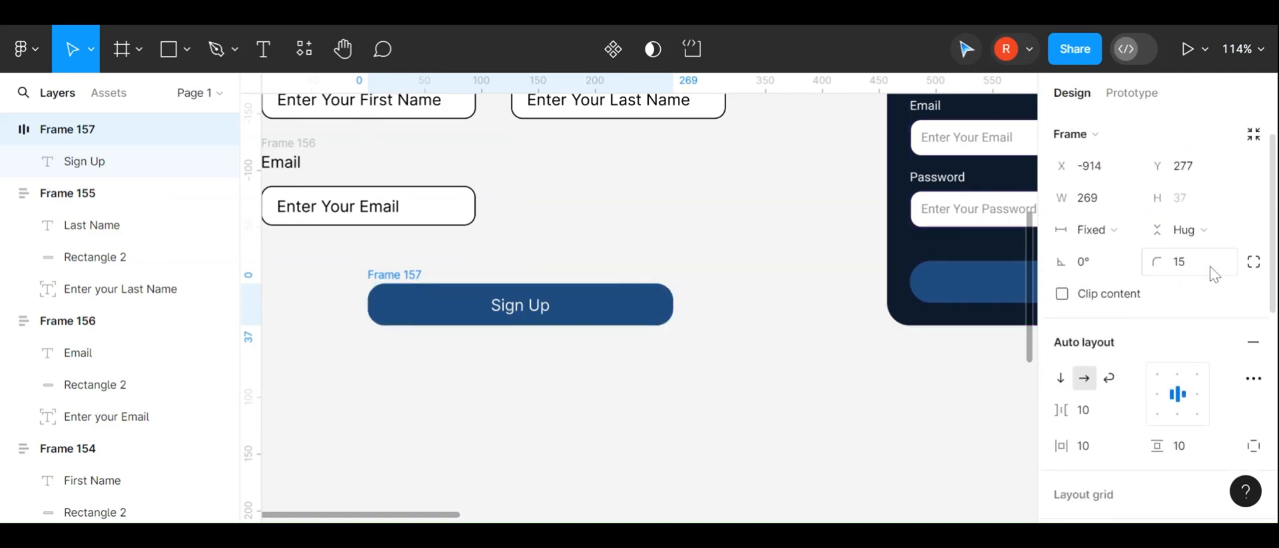
# Nudge the Sign Up button into place below the Email field
pyautogui.click(597, 217)
pyautogui.scroll(1, 599, 219)
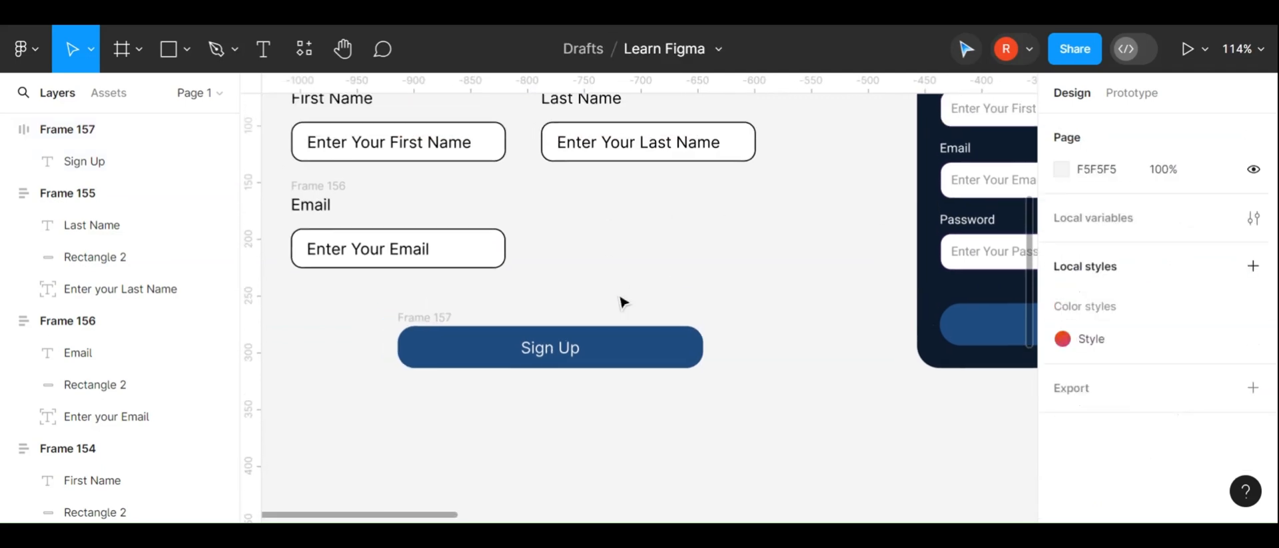
pyautogui.scroll(-3, 621, 301)
pyautogui.click(646, 337)
pyautogui.moveTo(646, 337); pyautogui.dragTo(636, 328)
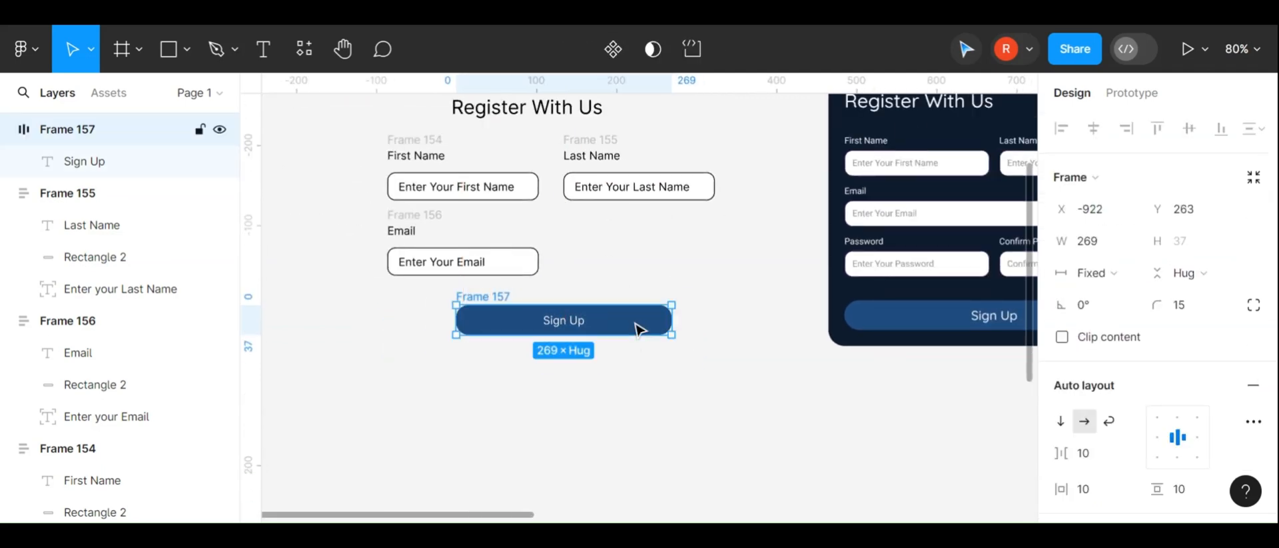
# Make the Sign Up label Semi Bold at font size 16
pyautogui.doubleClick(574, 328)
pyautogui.hotkey('ctrl', 'b')
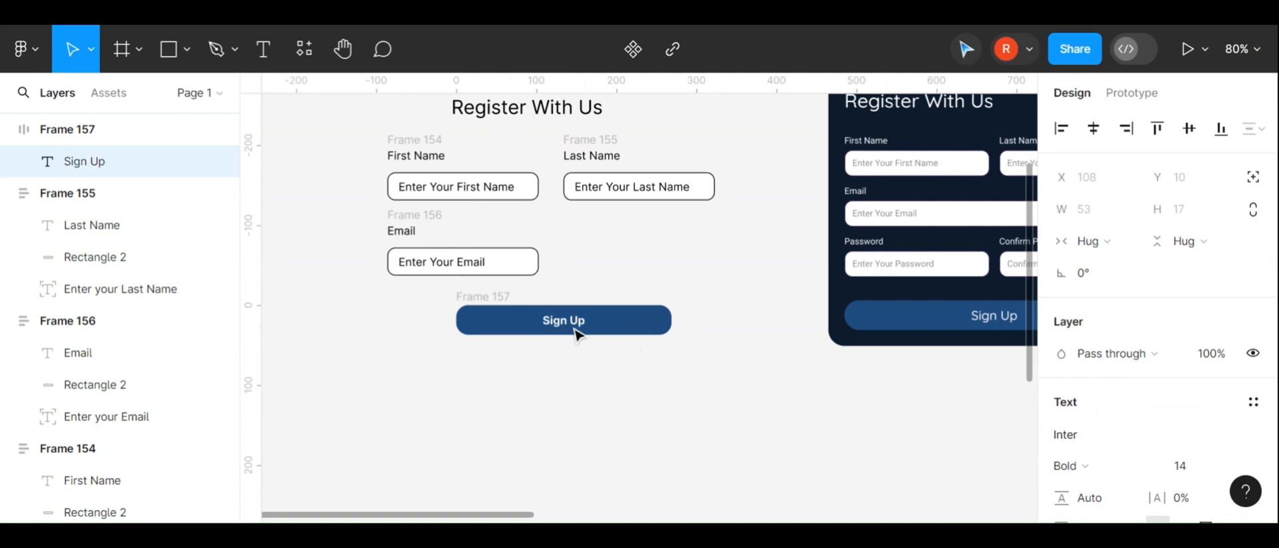
pyautogui.press('Escape')
pyautogui.scroll(-1, 1063, 379)
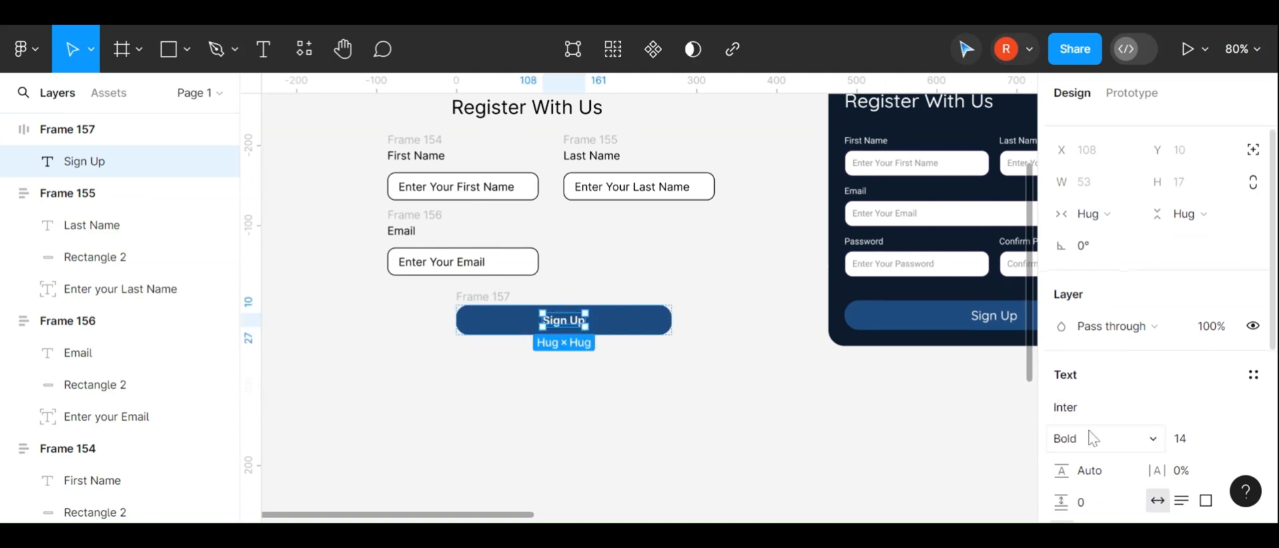
pyautogui.click(1085, 436)
pyautogui.click(1108, 220)
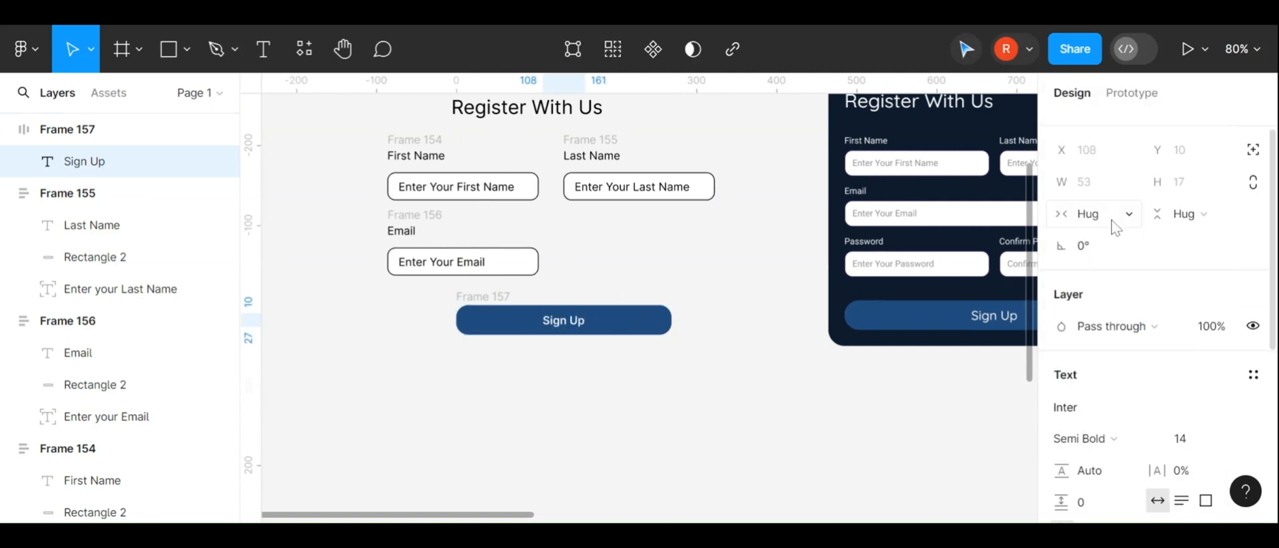
pyautogui.click(1247, 439)
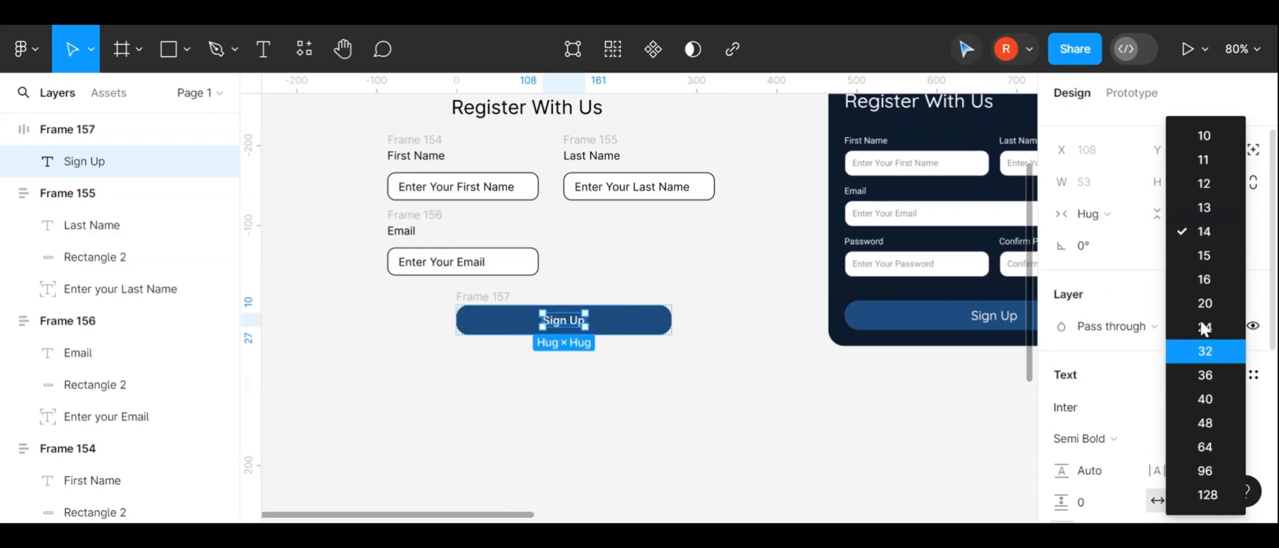
pyautogui.click(1206, 283)
# Shift the Sign Up button slightly left beneath the input fields
pyautogui.click(699, 412)
pyautogui.scroll(2, 686, 413)
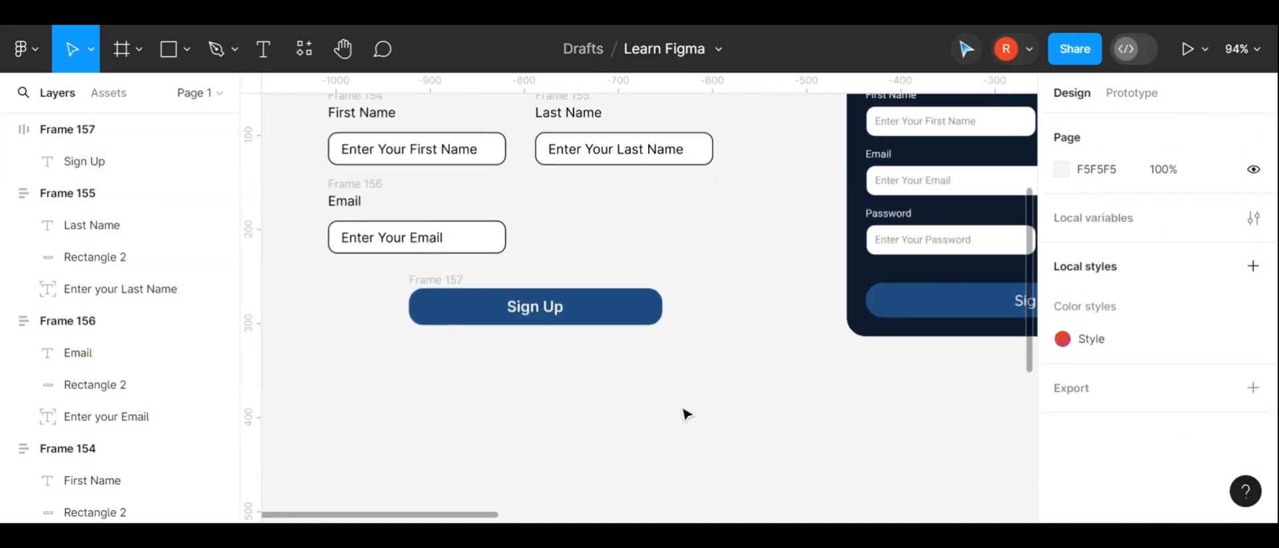
pyautogui.scroll(2, 559, 367)
pyautogui.click(509, 353)
pyautogui.moveTo(496, 347)
pyautogui.mouseDown()
pyautogui.moveTo(486, 373)
pyautogui.moveTo(422, 342)
pyautogui.moveTo(433, 373)
pyautogui.moveTo(479, 351)
pyautogui.mouseUp()
pyautogui.scroll(-1, 477, 349)
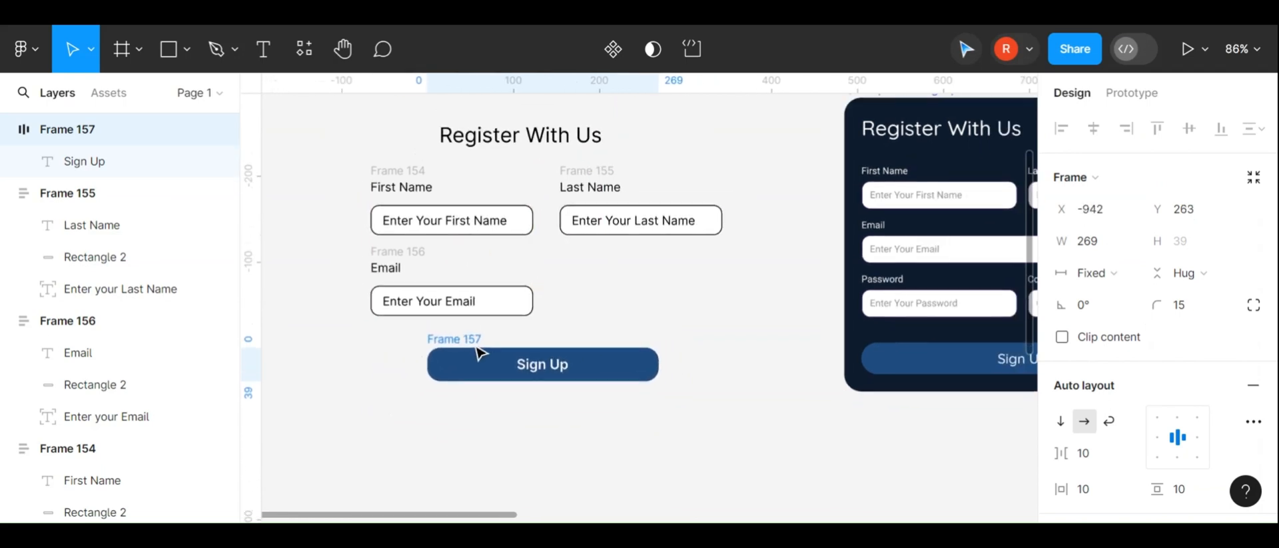
# Examine the heading and the input field frames of the form by selecting each in turn
pyautogui.hscroll(3, 778, 247)
pyautogui.hscroll(-2, 912, 285)
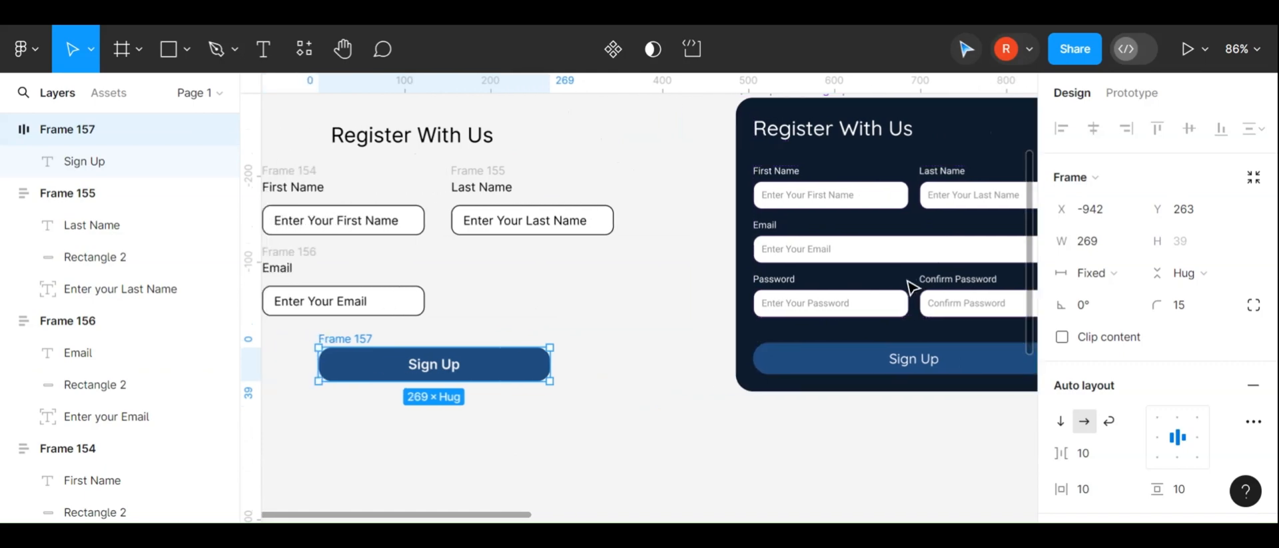
pyautogui.hscroll(-5, 586, 274)
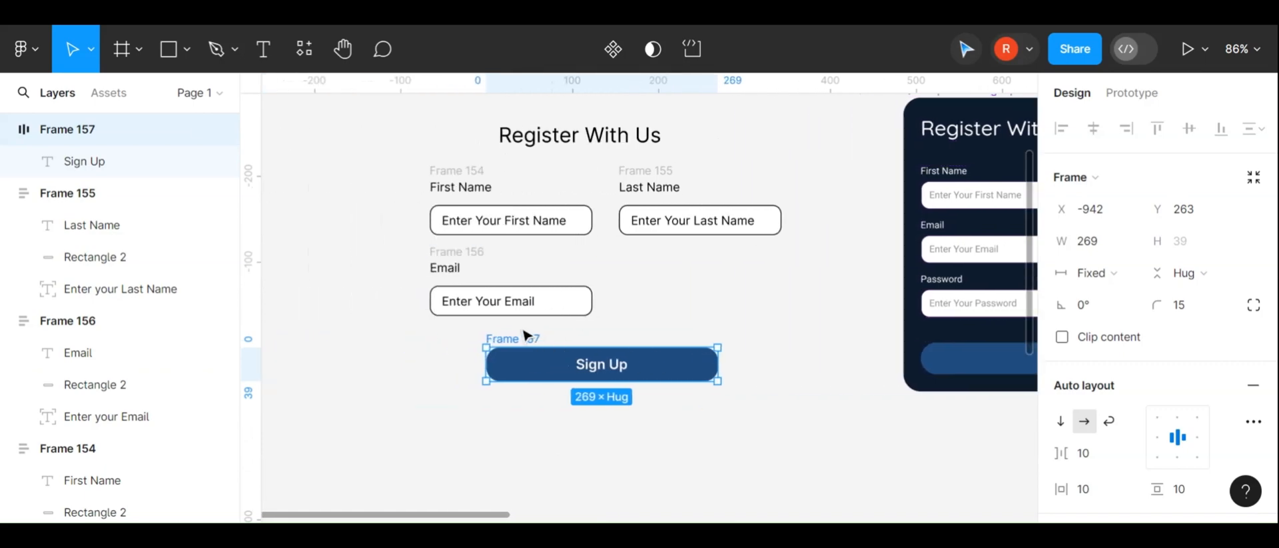
pyautogui.click(525, 331)
pyautogui.scroll(1, 576, 274)
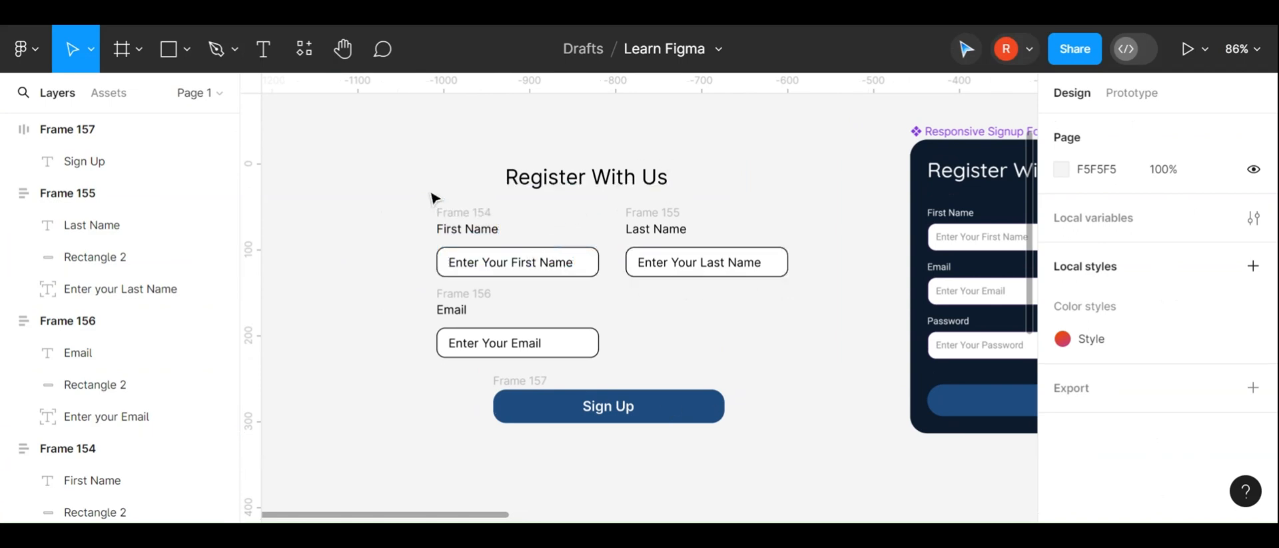
pyautogui.moveTo(430, 197); pyautogui.dragTo(502, 162)
pyautogui.click(760, 442)
pyautogui.click(471, 160)
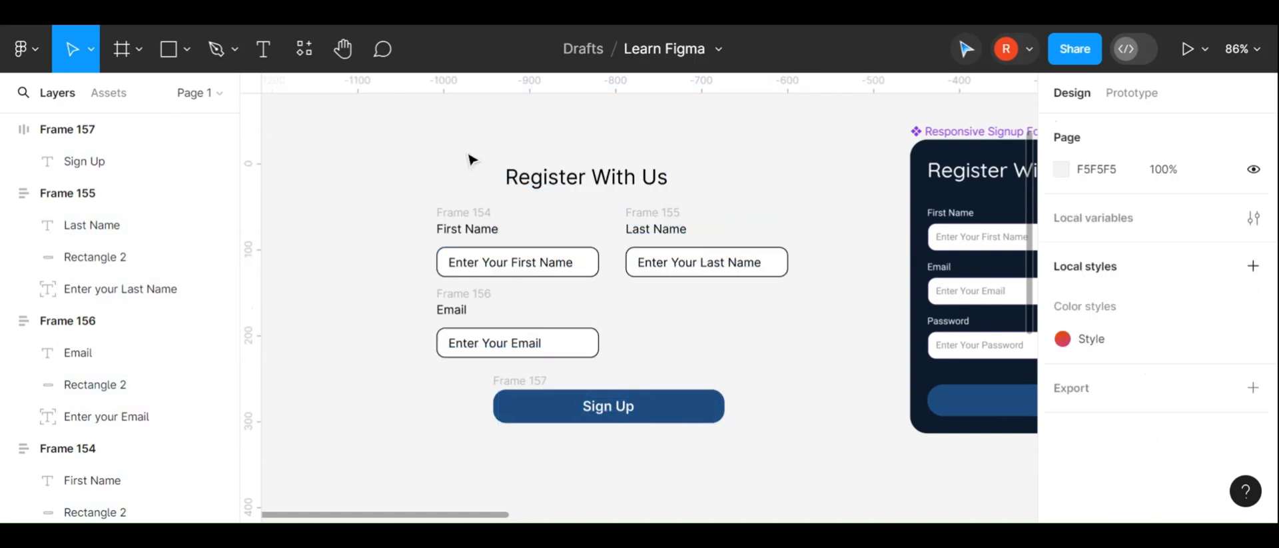
pyautogui.click(576, 181)
pyautogui.click(471, 221)
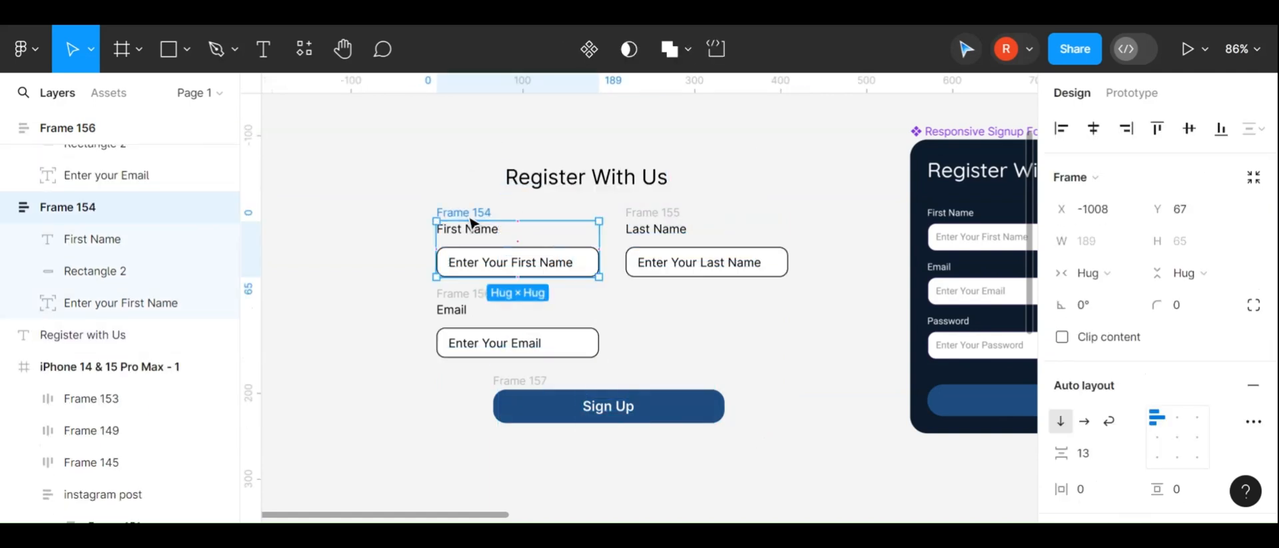
pyautogui.click(680, 216)
pyautogui.click(478, 306)
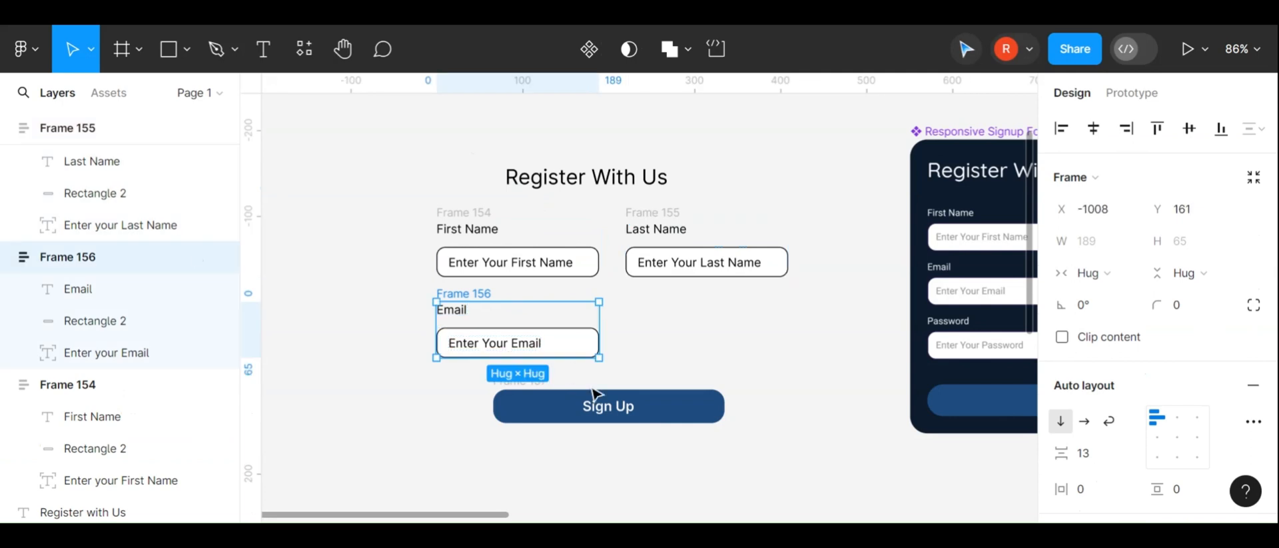
pyautogui.click(651, 407)
pyautogui.click(645, 177)
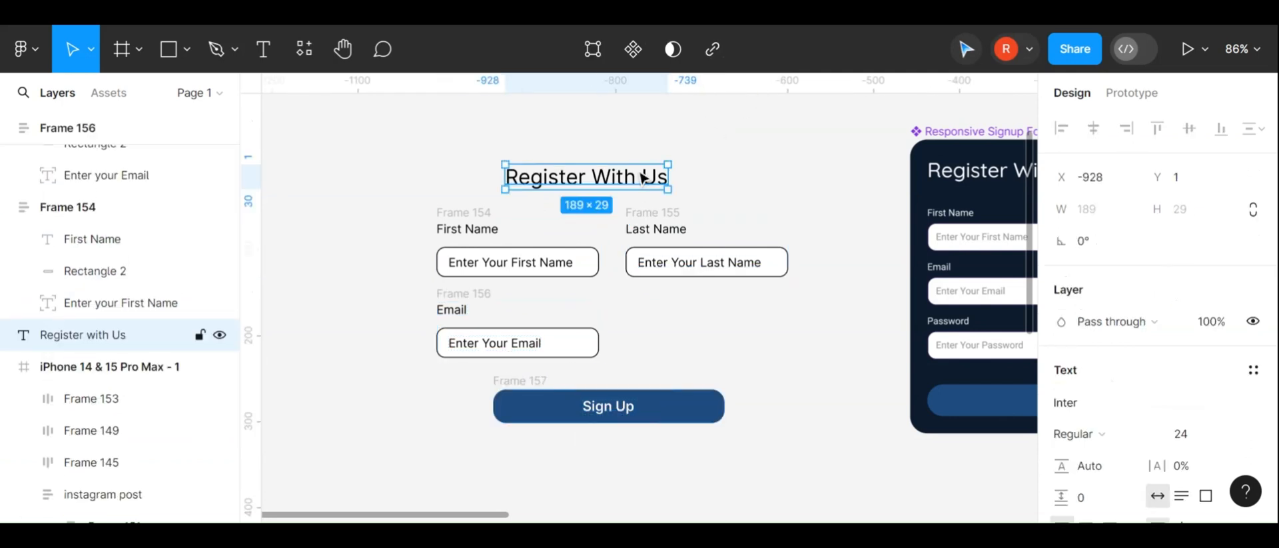
# Select the First Name and Last Name field frames and wrap them in a horizontal auto layout
pyautogui.click(453, 225)
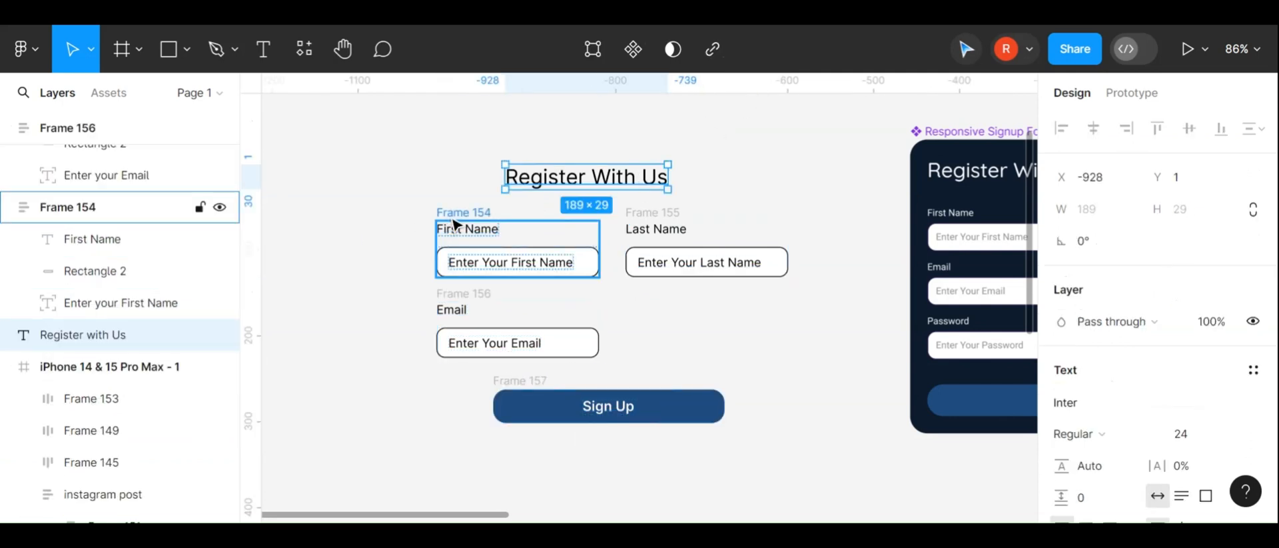
pyautogui.keyDown('shift'); pyautogui.click(684, 222); pyautogui.keyUp('shift')
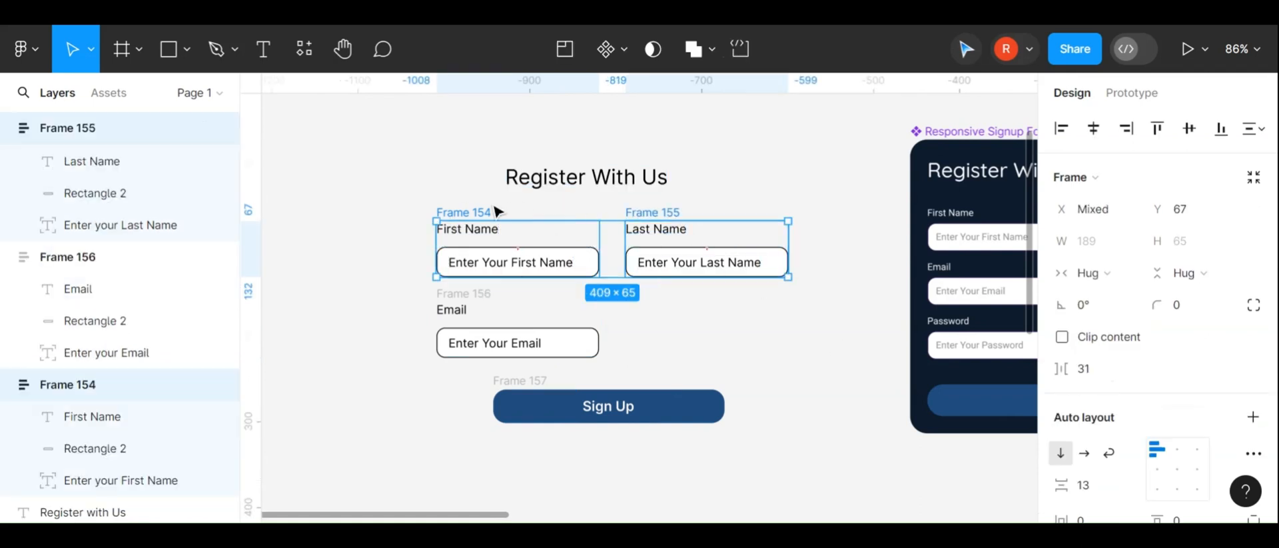
pyautogui.click(475, 217)
pyautogui.keyDown('shift'); pyautogui.click(664, 211); pyautogui.keyUp('shift')
pyautogui.hotkey('shift', 'a')
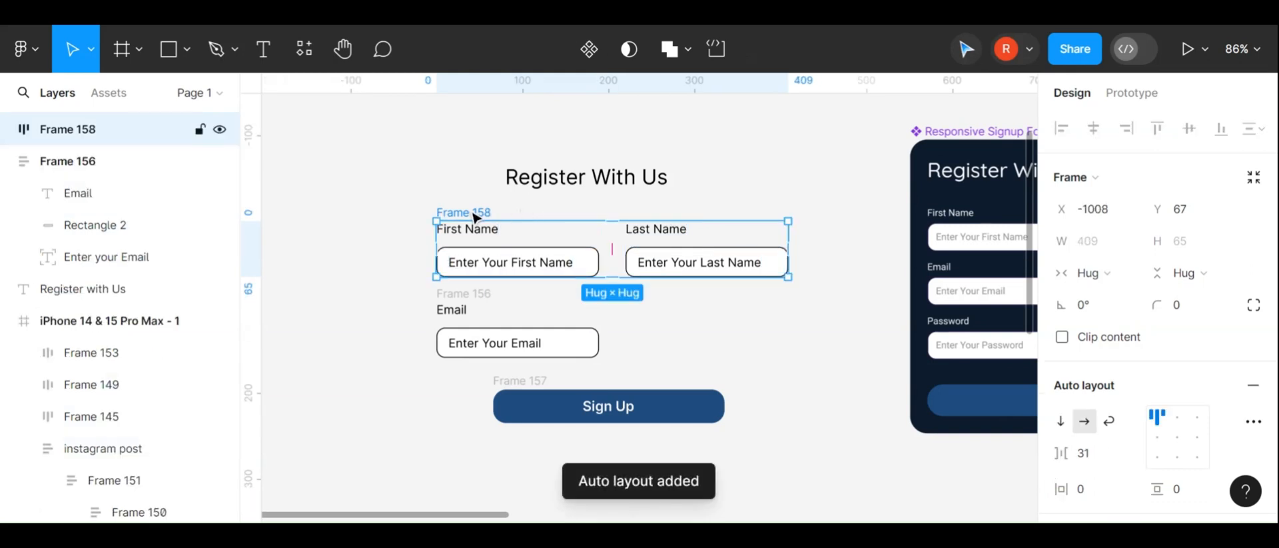
# Wrap the name row and the Email field together in a vertical auto layout frame
pyautogui.moveTo(474, 217); pyautogui.dragTo(508, 214)
pyautogui.hotkey('ctrl', 'z')
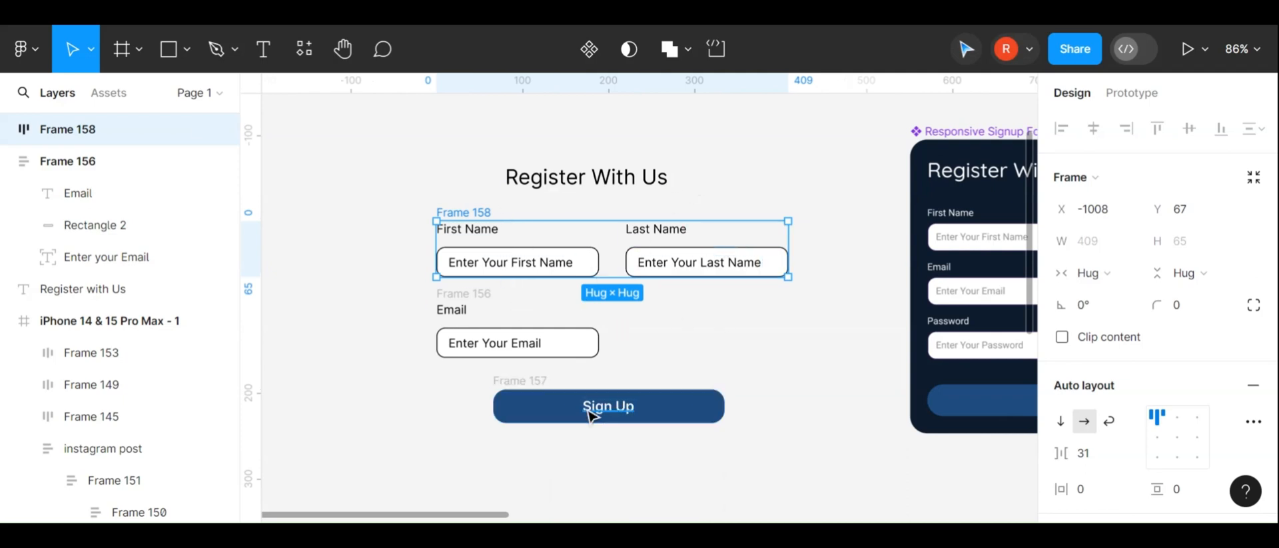
pyautogui.keyDown('shift'); pyautogui.click(485, 293); pyautogui.keyUp('shift')
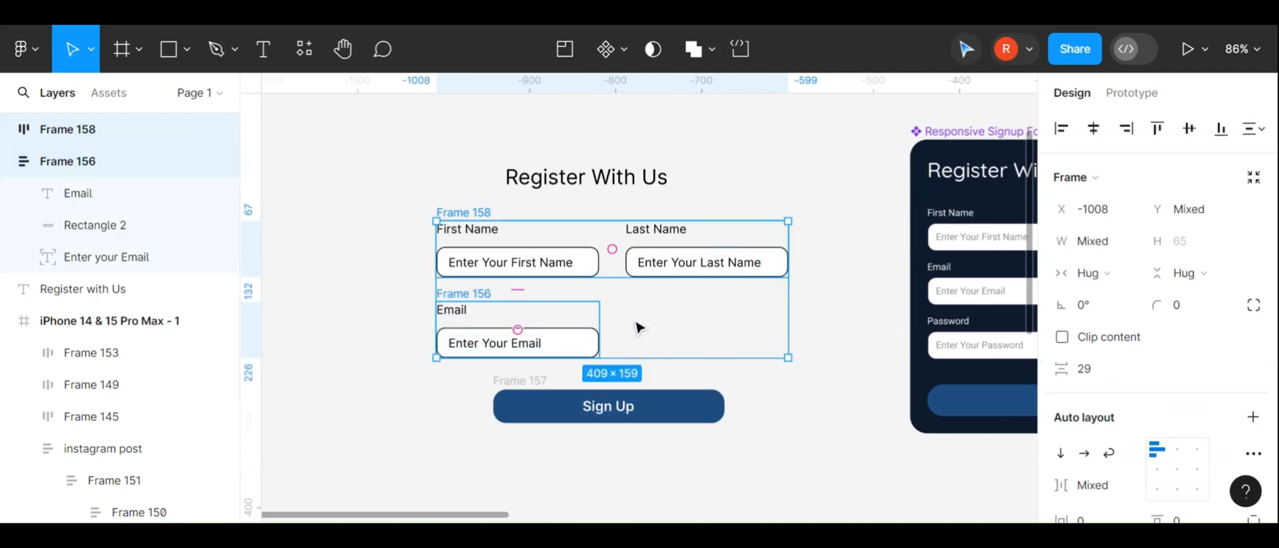
pyautogui.hotkey('shift', 'a')
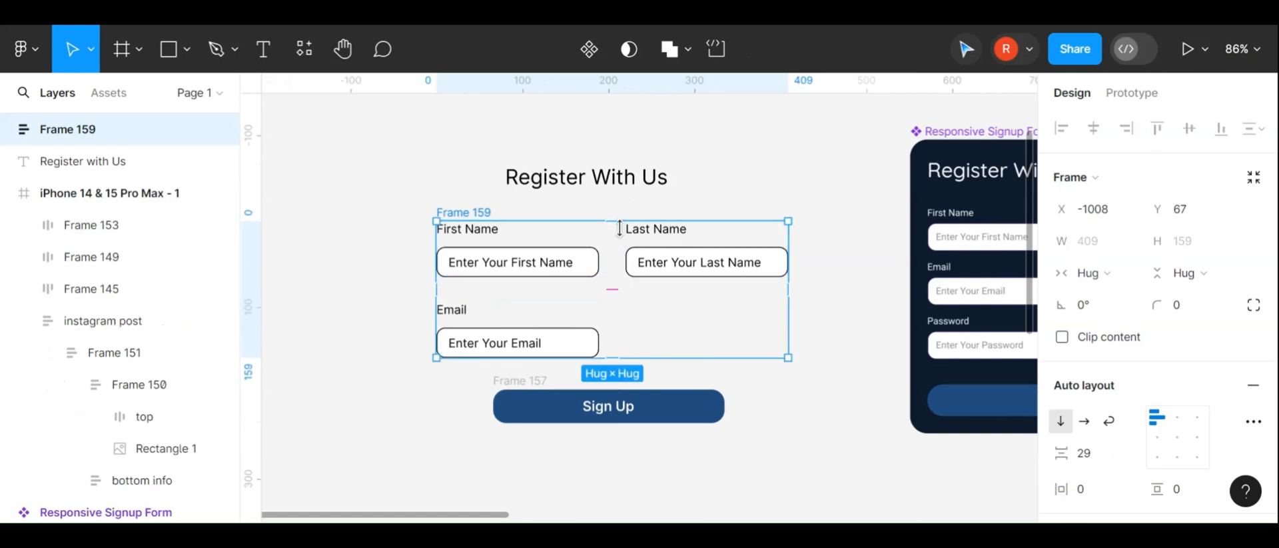
# Reduce the vertical spacing between the name row and the Email field to 25
pyautogui.click(613, 291)
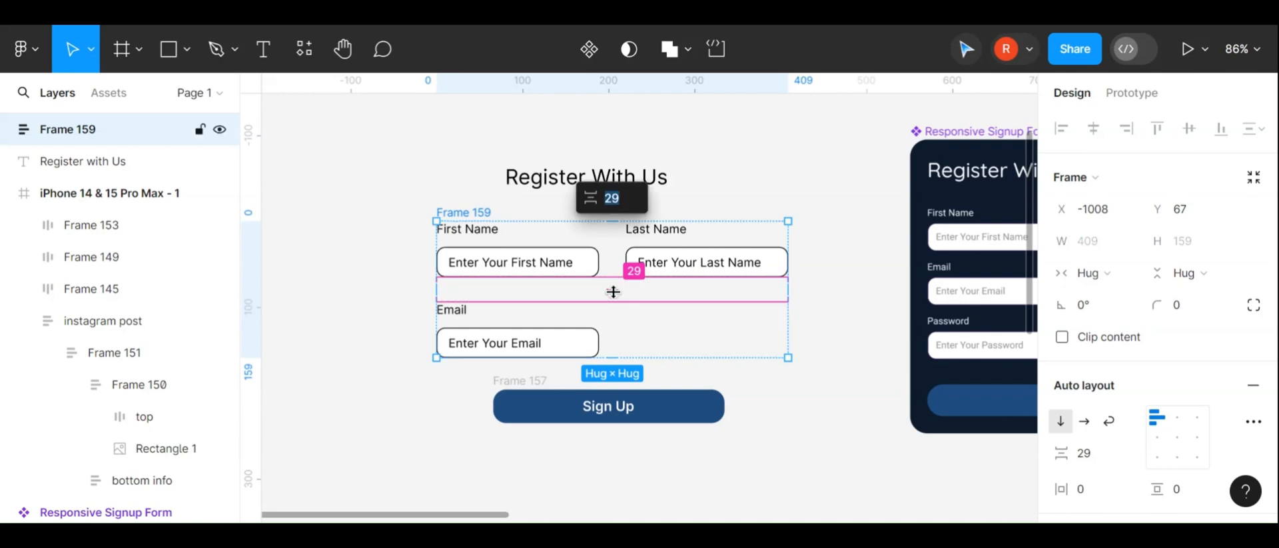
pyautogui.click(860, 333)
pyautogui.click(586, 177)
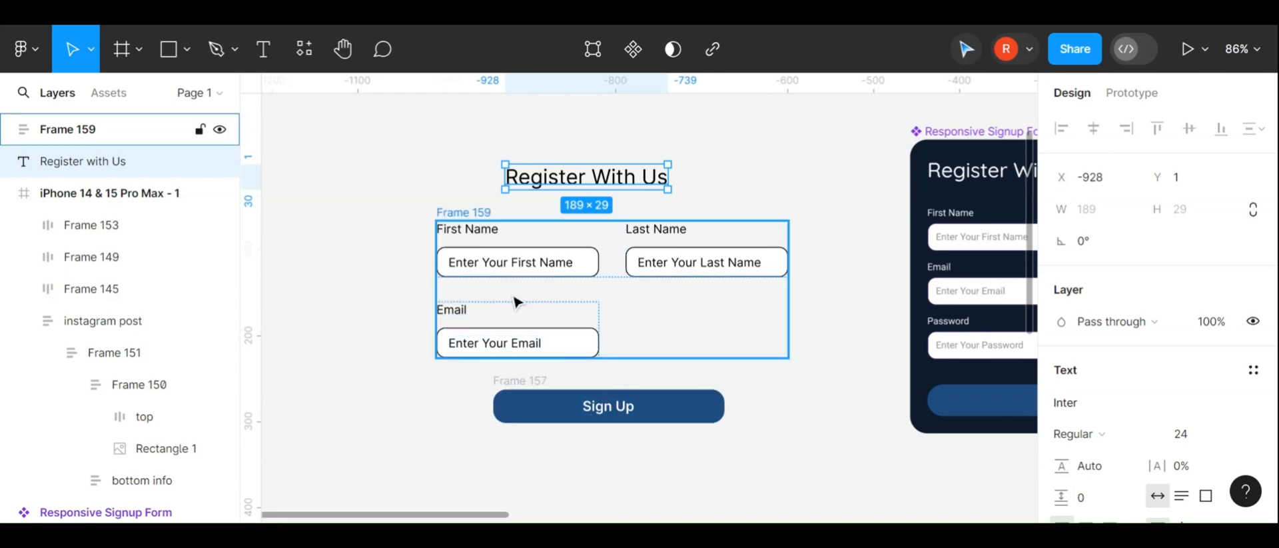
pyautogui.scroll(3, 506, 301)
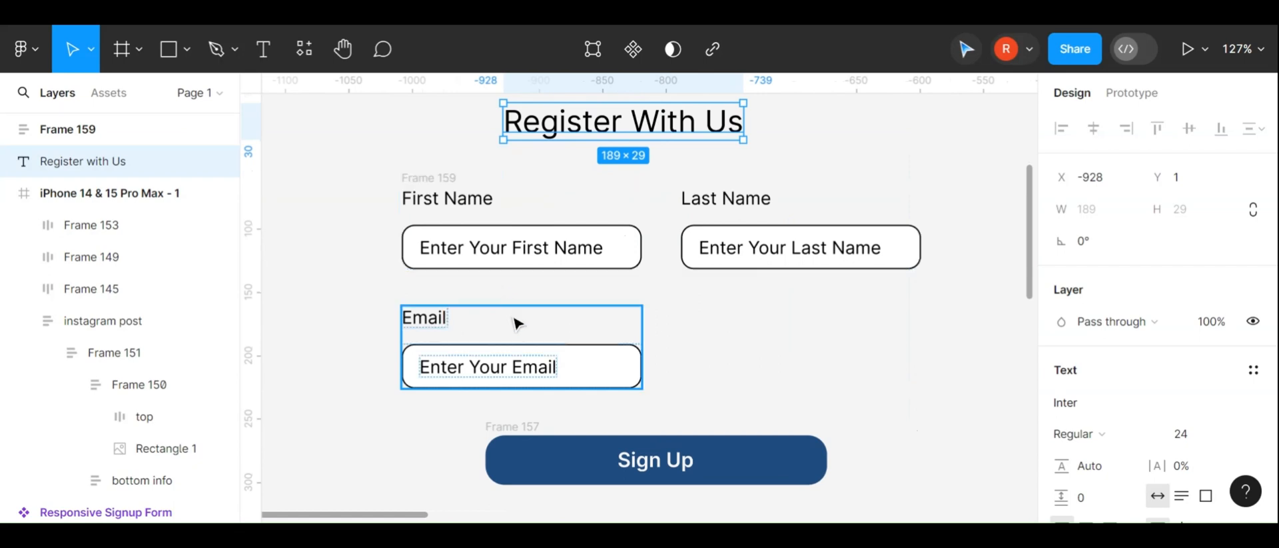
pyautogui.click(513, 202)
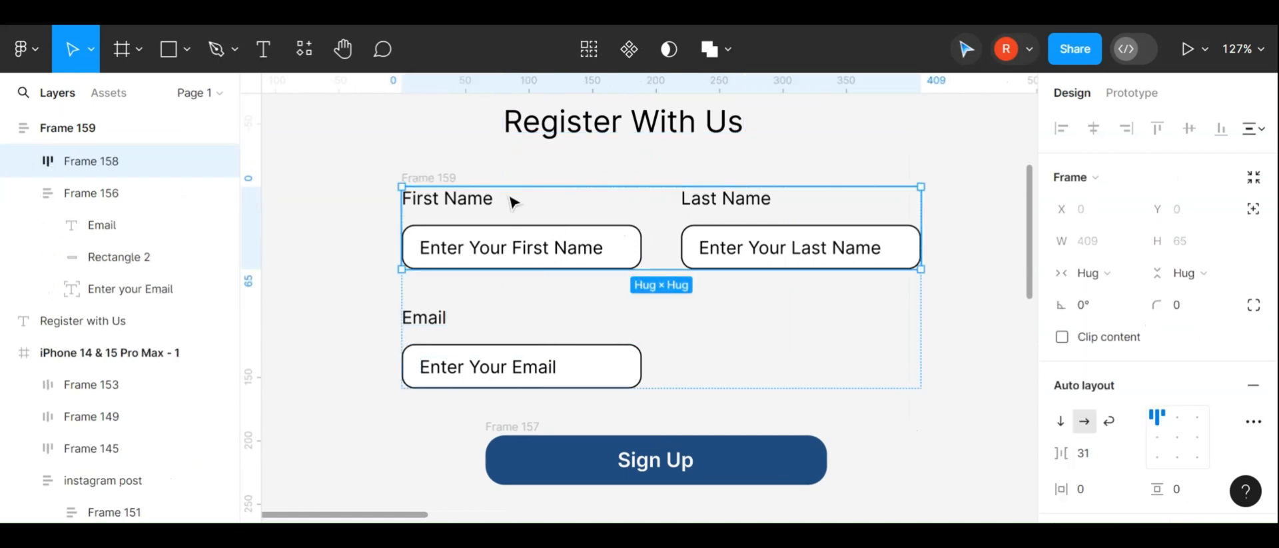
pyautogui.keyDown('shift'); pyautogui.click(503, 320); pyautogui.keyUp('shift')
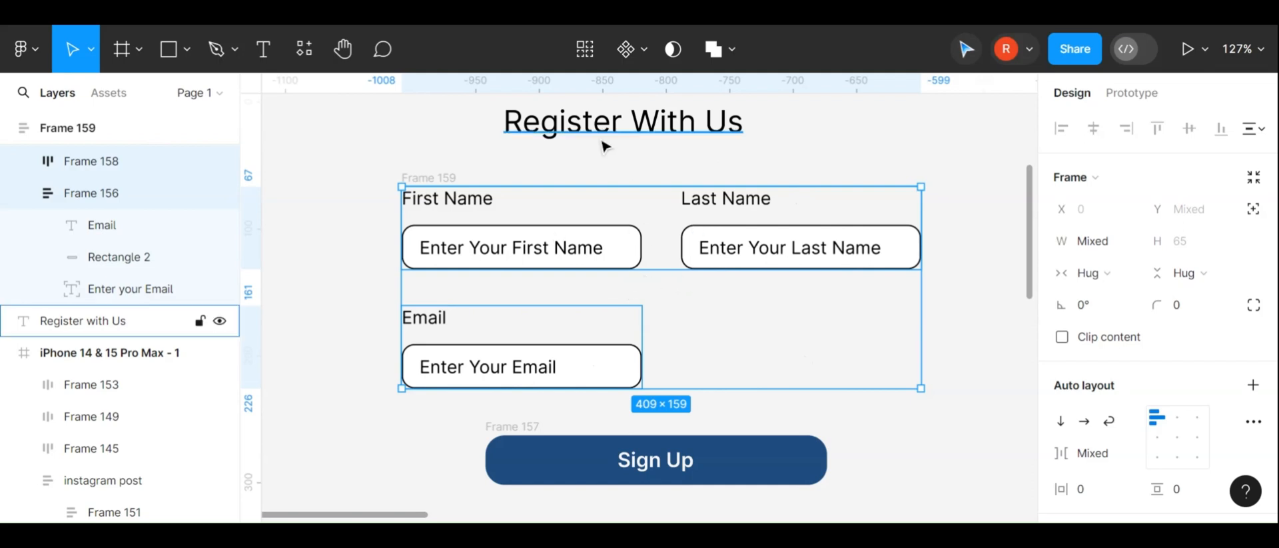
pyautogui.click(291, 251)
pyautogui.click(500, 201)
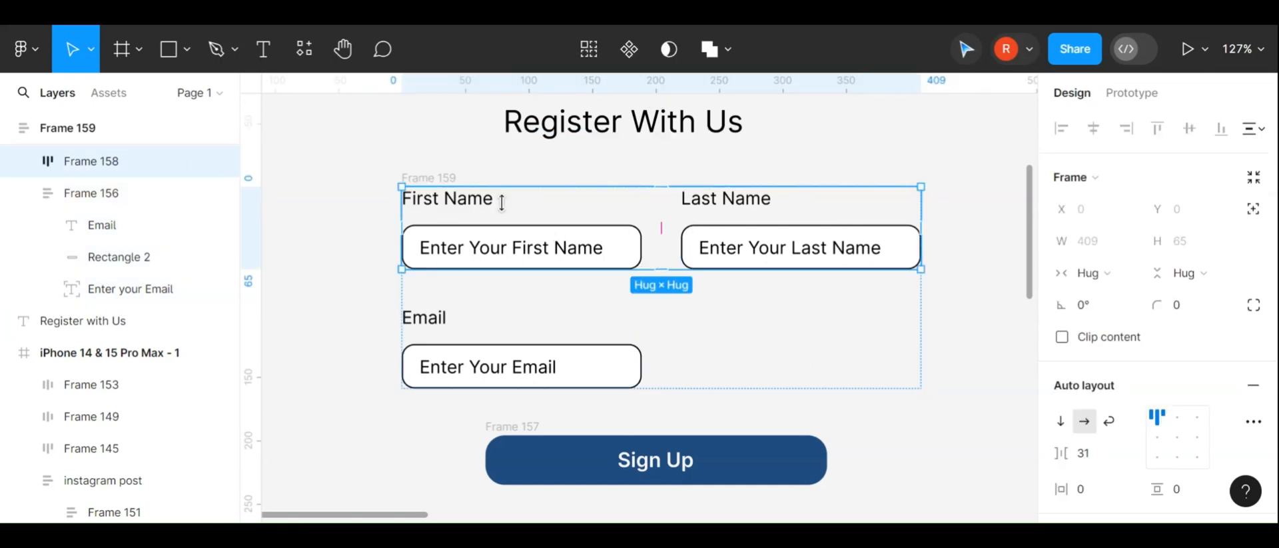
pyautogui.click(736, 320)
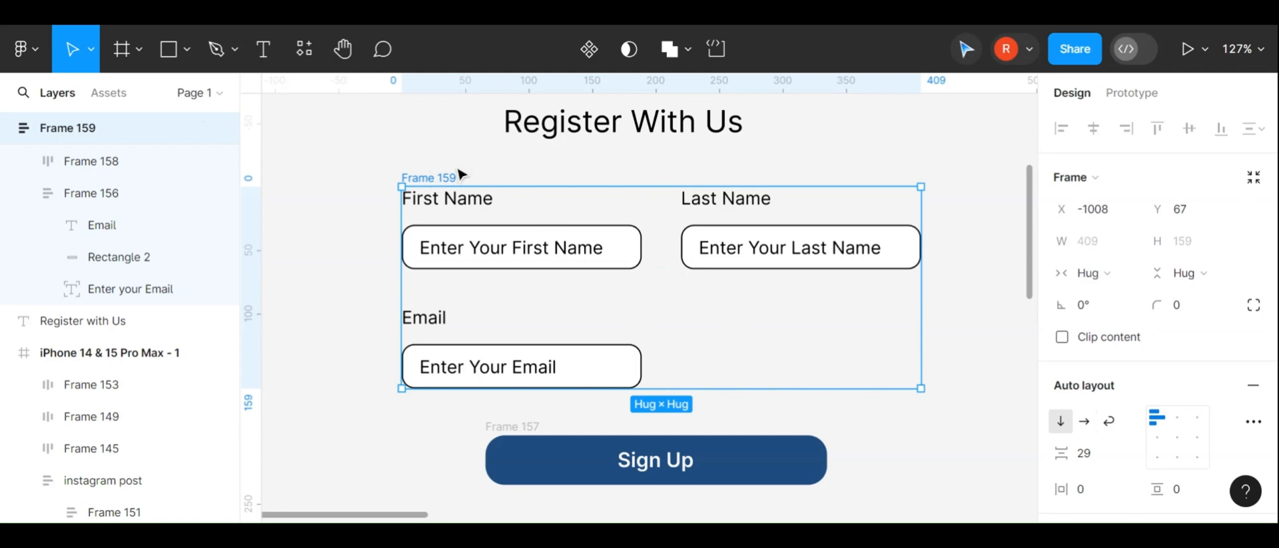
pyautogui.moveTo(665, 290)
pyautogui.mouseDown()
pyautogui.moveTo(664, 274)
pyautogui.moveTo(662, 288)
pyautogui.mouseUp()
pyautogui.click(375, 283)
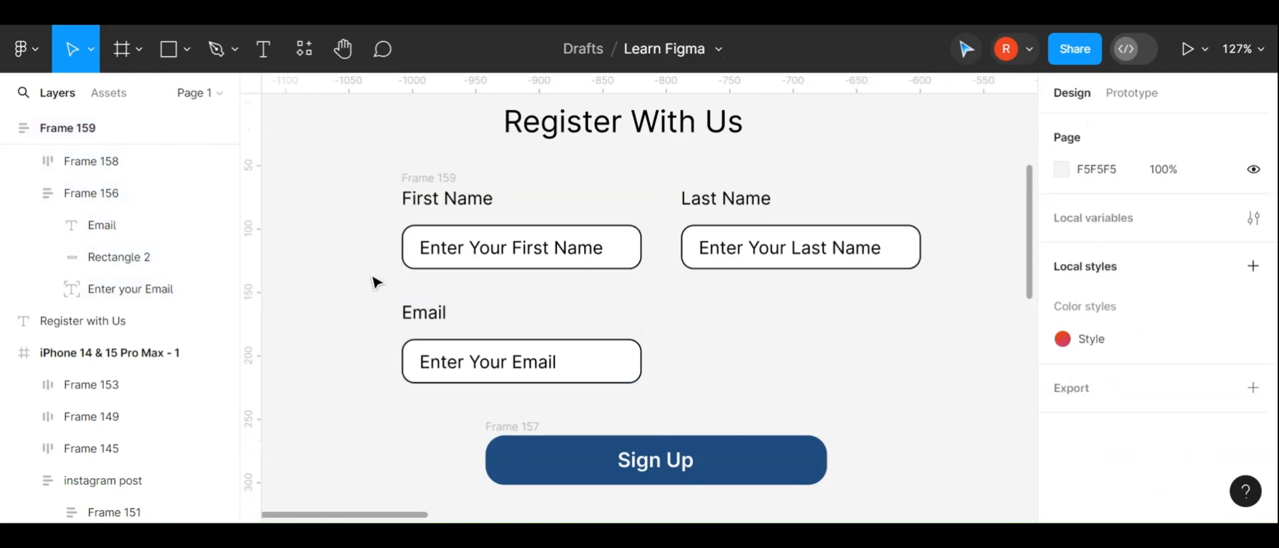
pyautogui.scroll(-5, 375, 282)
pyautogui.moveTo(411, 211); pyautogui.dragTo(572, 280)
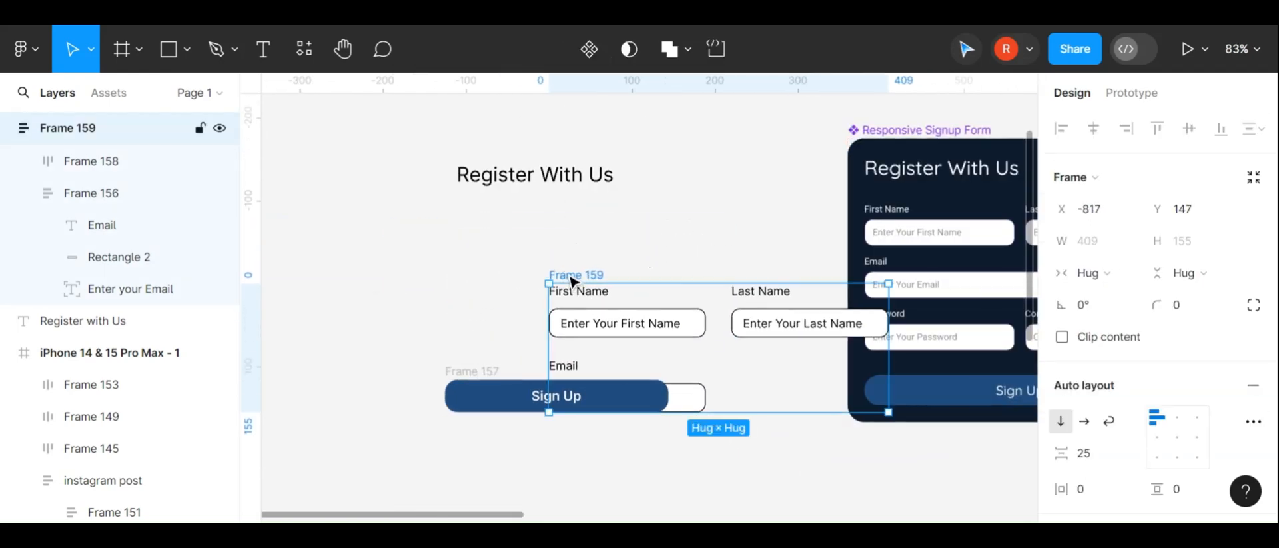
pyautogui.hotkey('ctrl', 'z')
pyautogui.moveTo(430, 206); pyautogui.dragTo(471, 220)
pyautogui.hotkey('ctrl', 'z')
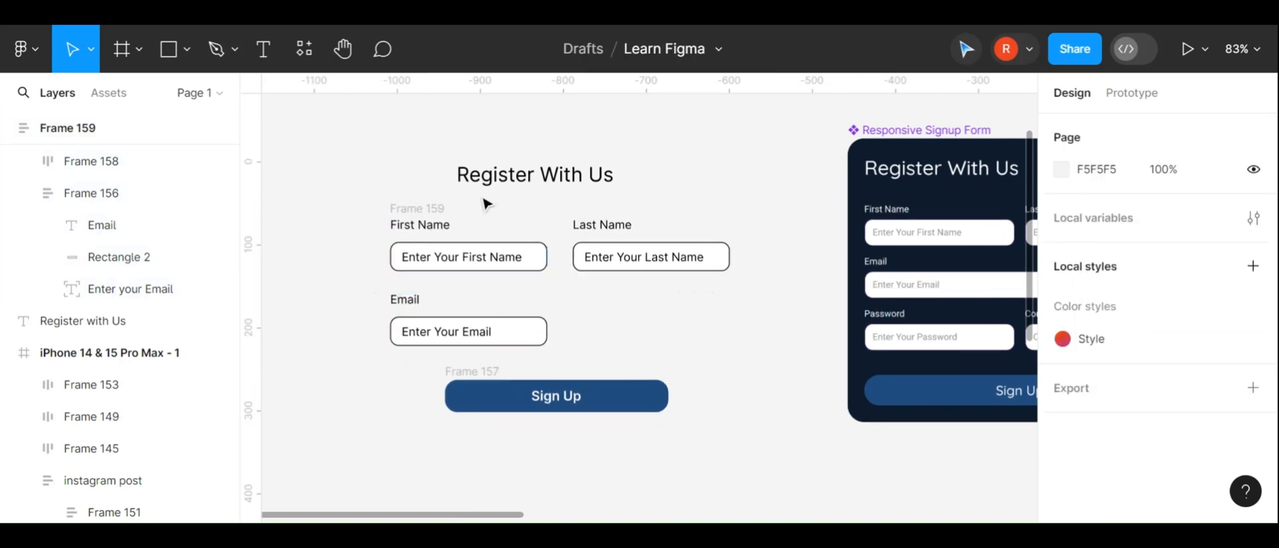
# Move the heading to the fields' left edge and wrap heading, fields and Sign Up button in a vertical auto layout
pyautogui.click(423, 207)
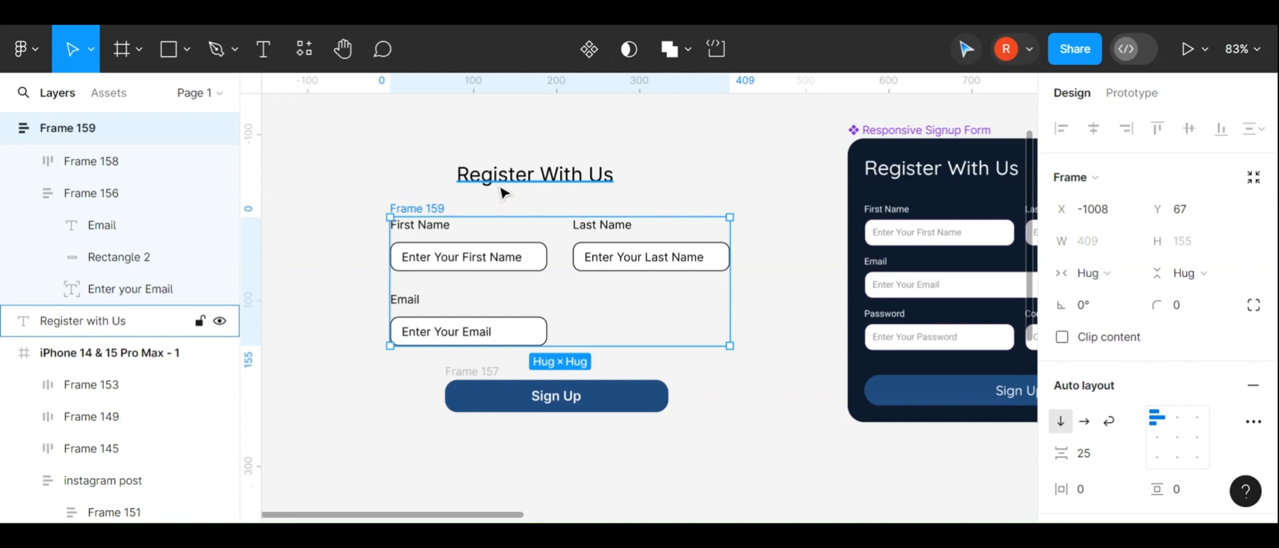
pyautogui.moveTo(534, 174); pyautogui.dragTo(443, 182)
pyautogui.keyDown('shift'); pyautogui.click(433, 209); pyautogui.keyUp('shift')
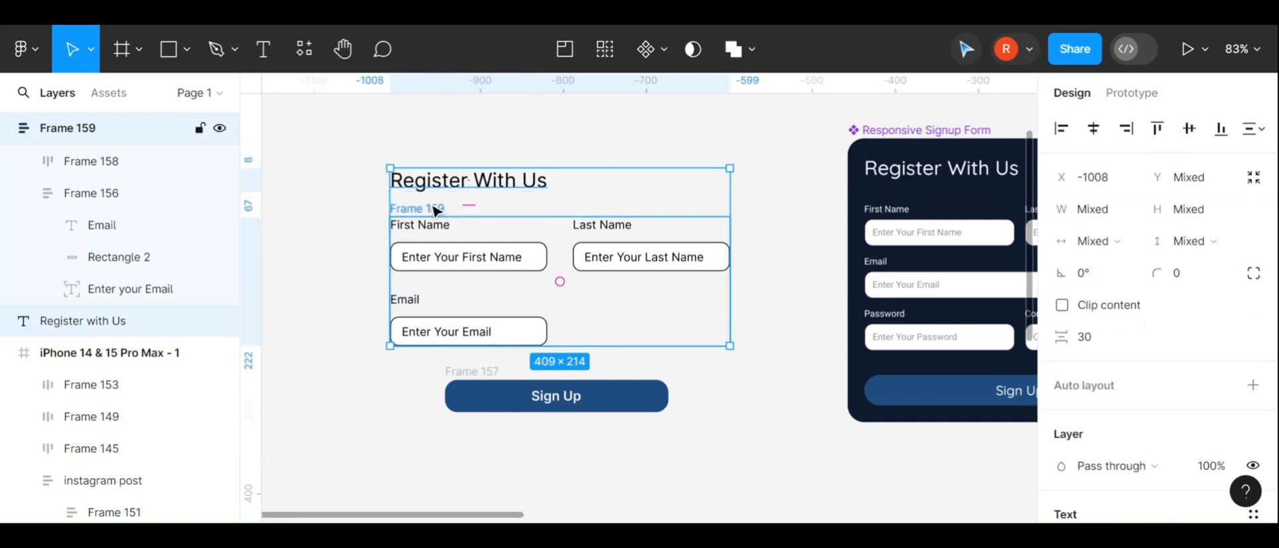
pyautogui.keyDown('shift'); pyautogui.click(490, 378); pyautogui.keyUp('shift')
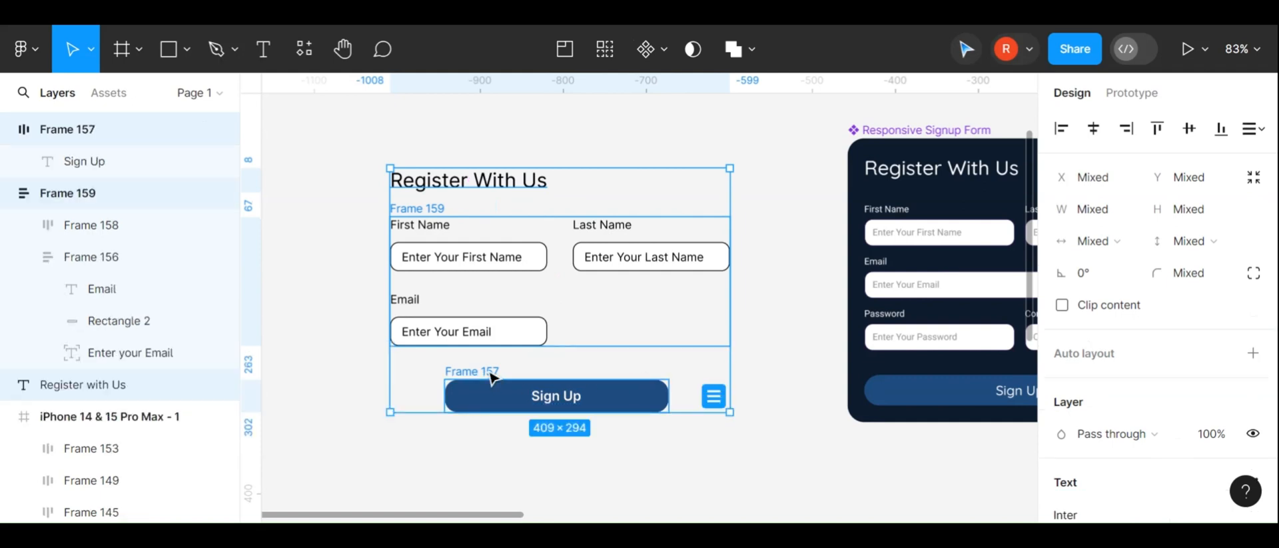
pyautogui.hotkey('shift', 'a')
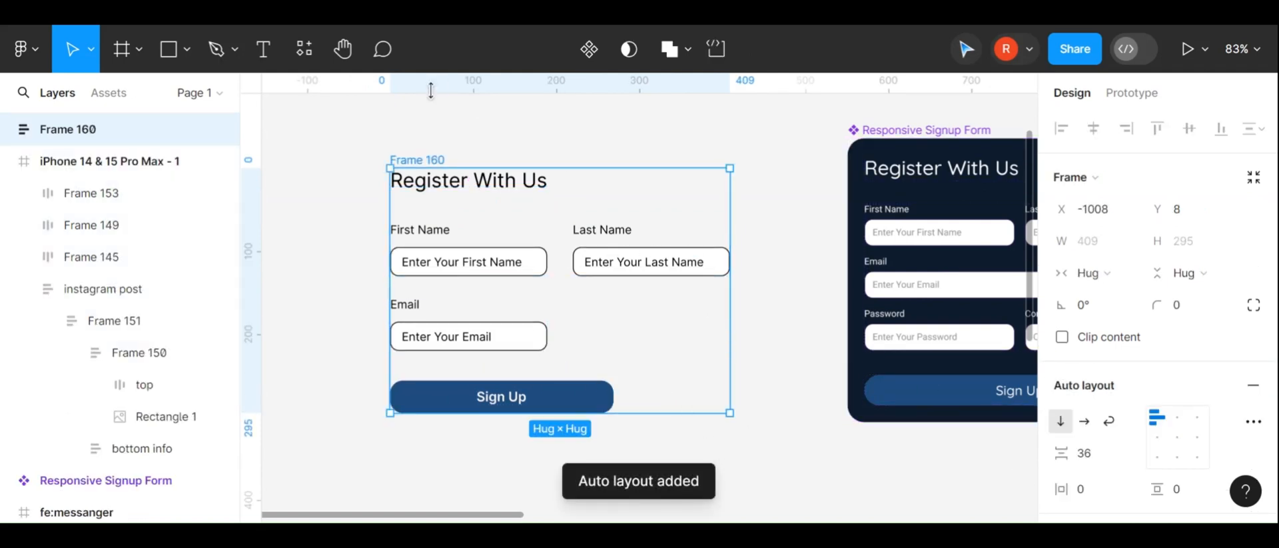
# Reposition the outer auto layout frame slightly and rename it Signup Form
pyautogui.moveTo(439, 161); pyautogui.dragTo(466, 166)
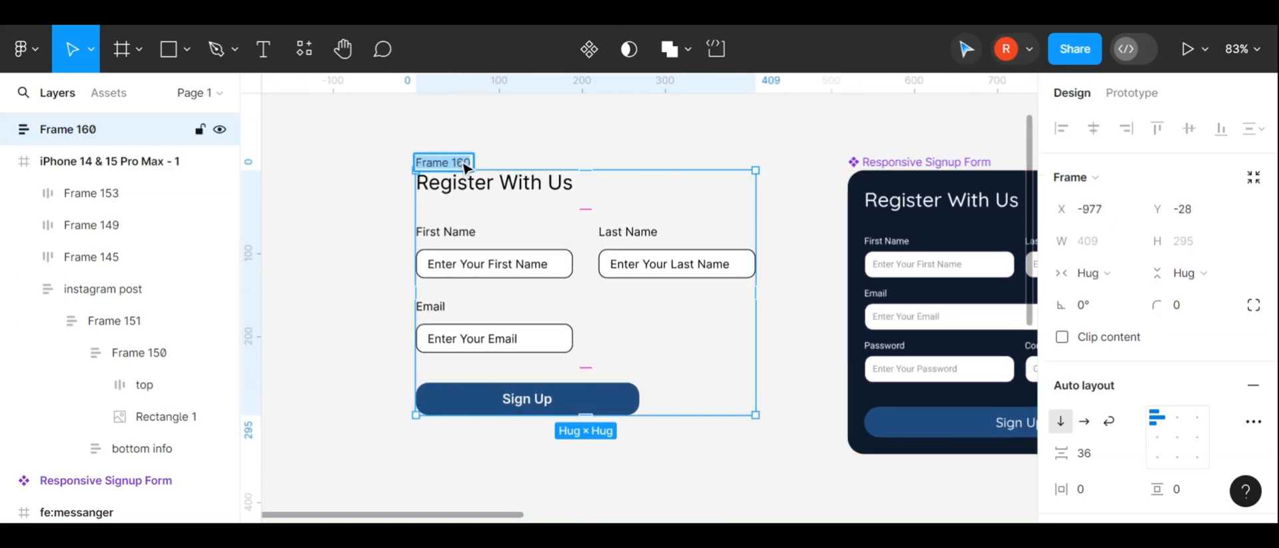
pyautogui.write('Form')
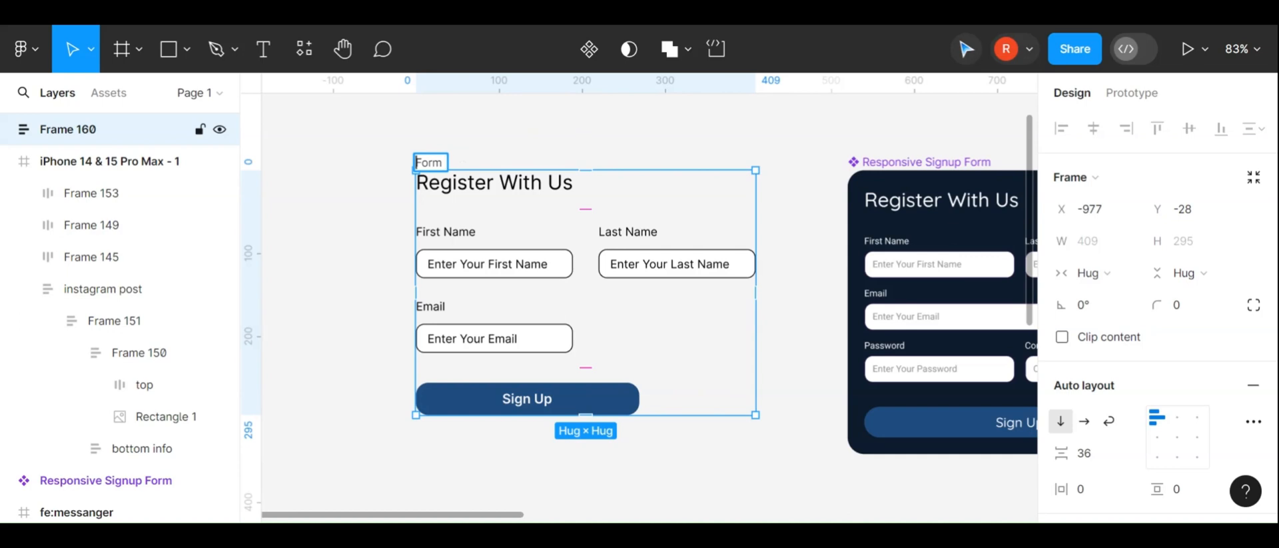
pyautogui.write('nput')
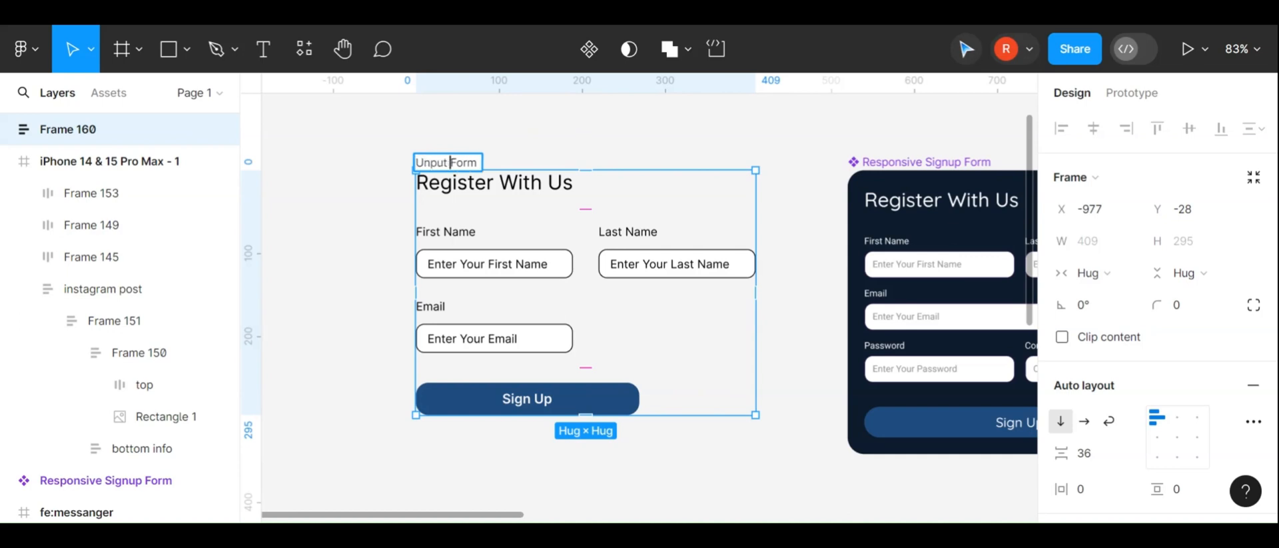
pyautogui.hotkey('ctrl', 'shift', 'Right')
pyautogui.write('Lignuon')
pyautogui.click(545, 148)
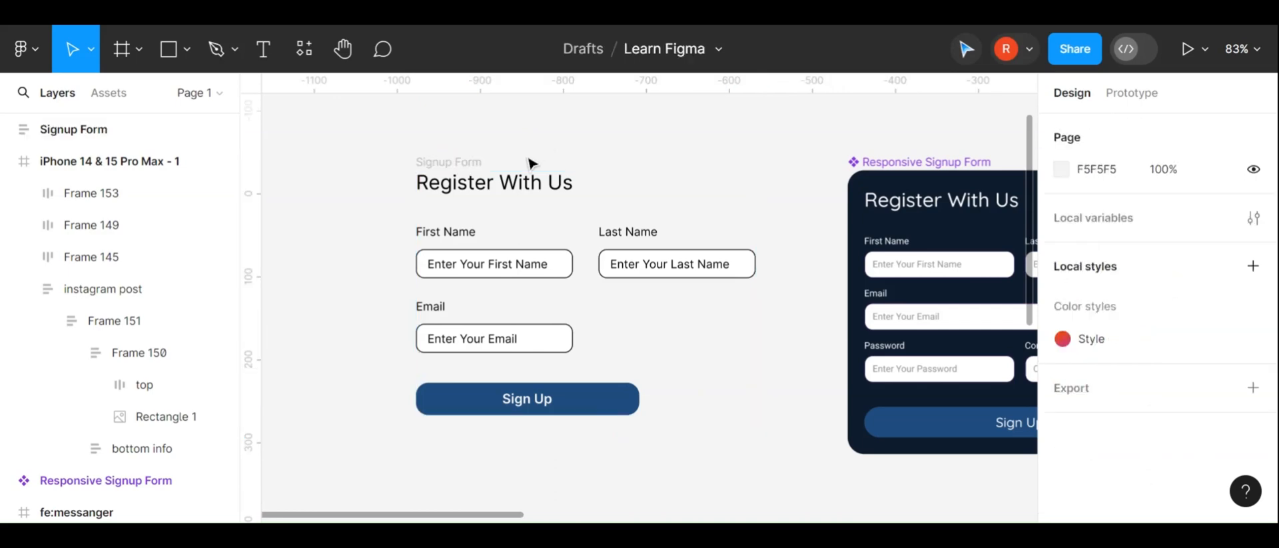
# Set the Signup Form frame's vertical item spacing to 25
pyautogui.scroll(2, 531, 162)
pyautogui.click(541, 158)
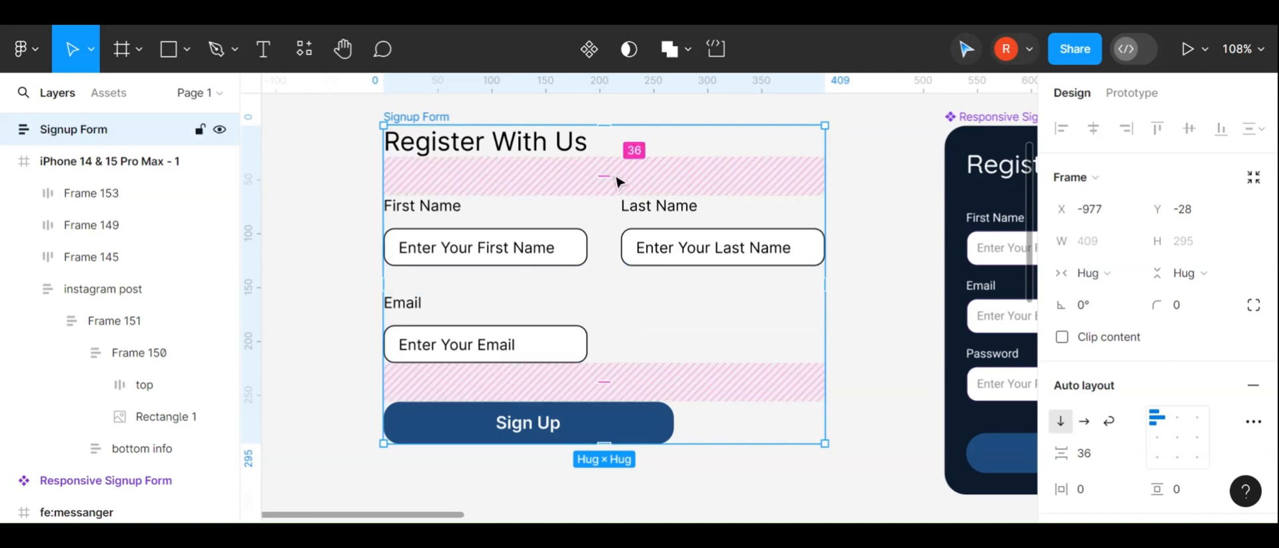
pyautogui.click(529, 285)
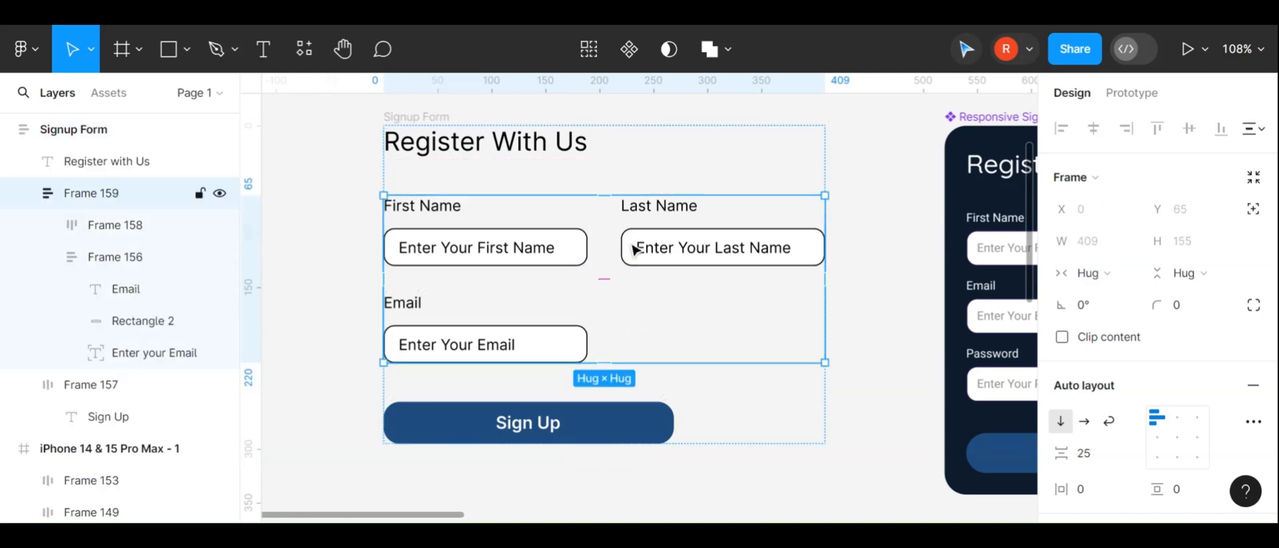
pyautogui.click(548, 180)
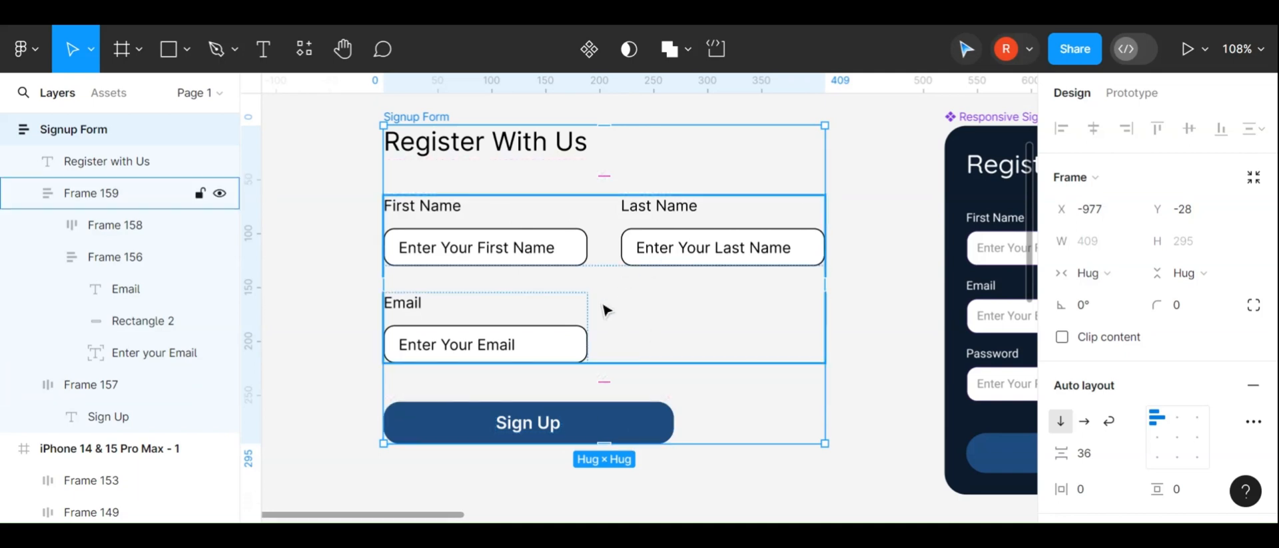
pyautogui.scroll(-2, 589, 325)
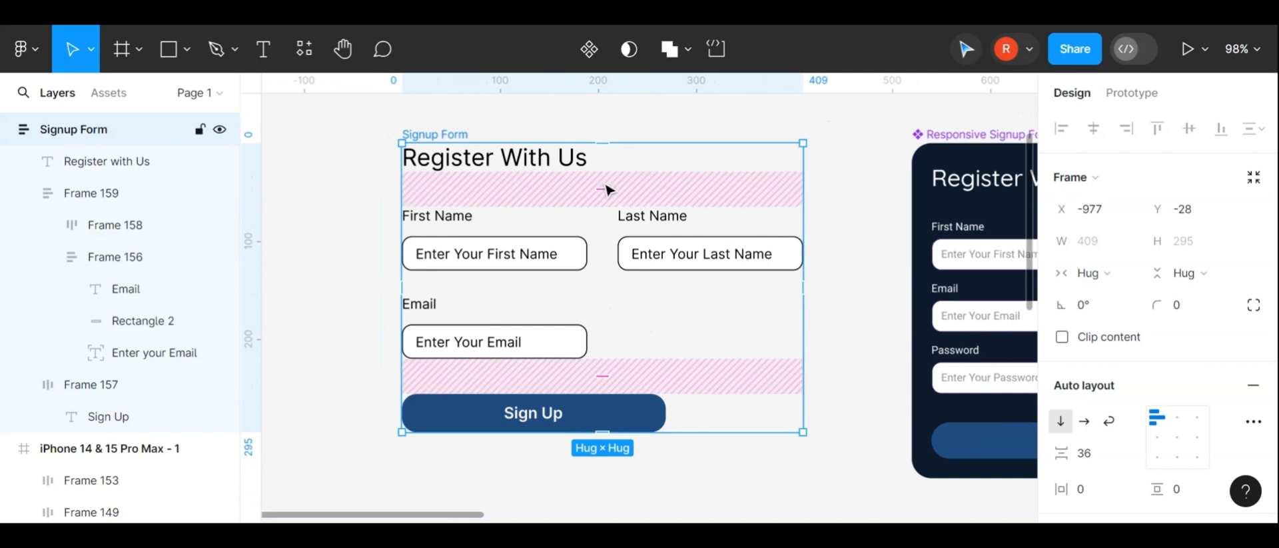
pyautogui.moveTo(603, 187); pyautogui.dragTo(604, 181)
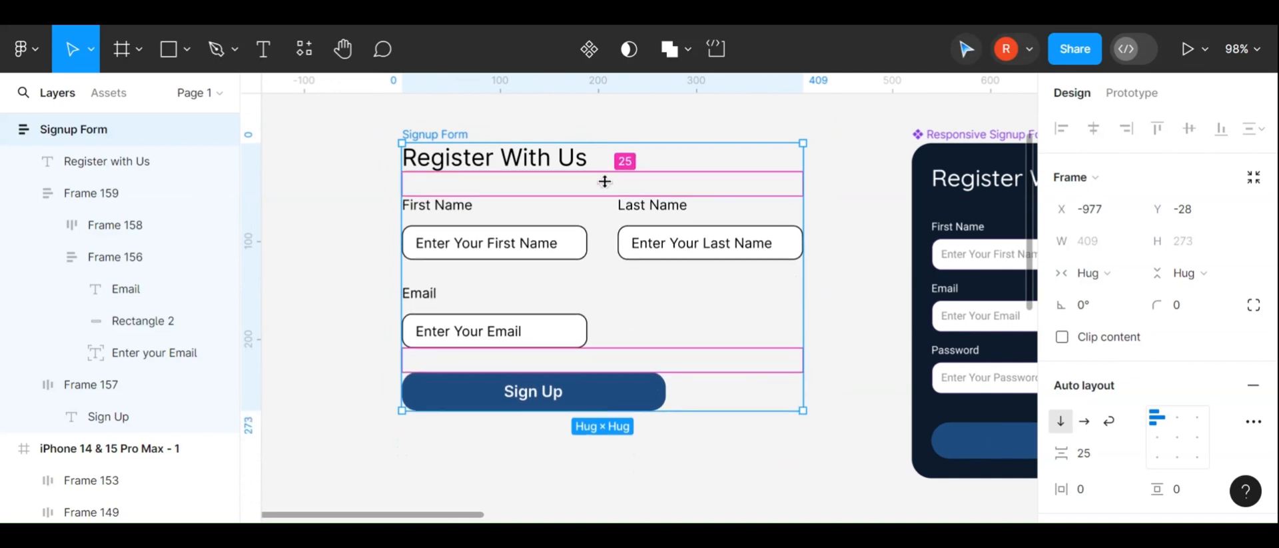
# Add a fill to the Signup Form frame and sample the reference form's dark background color 0D1C2E with the eyedropper
pyautogui.click(379, 288)
pyautogui.click(413, 138)
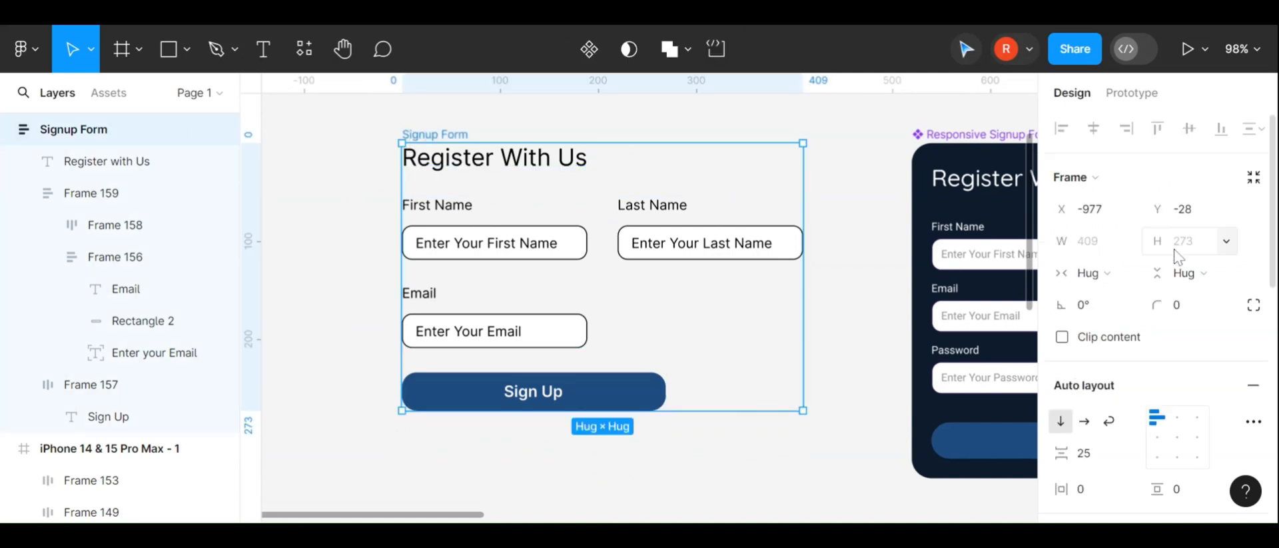
pyautogui.scroll(-3, 1172, 253)
pyautogui.hscroll(1, 964, 172)
pyautogui.hscroll(5, 964, 172)
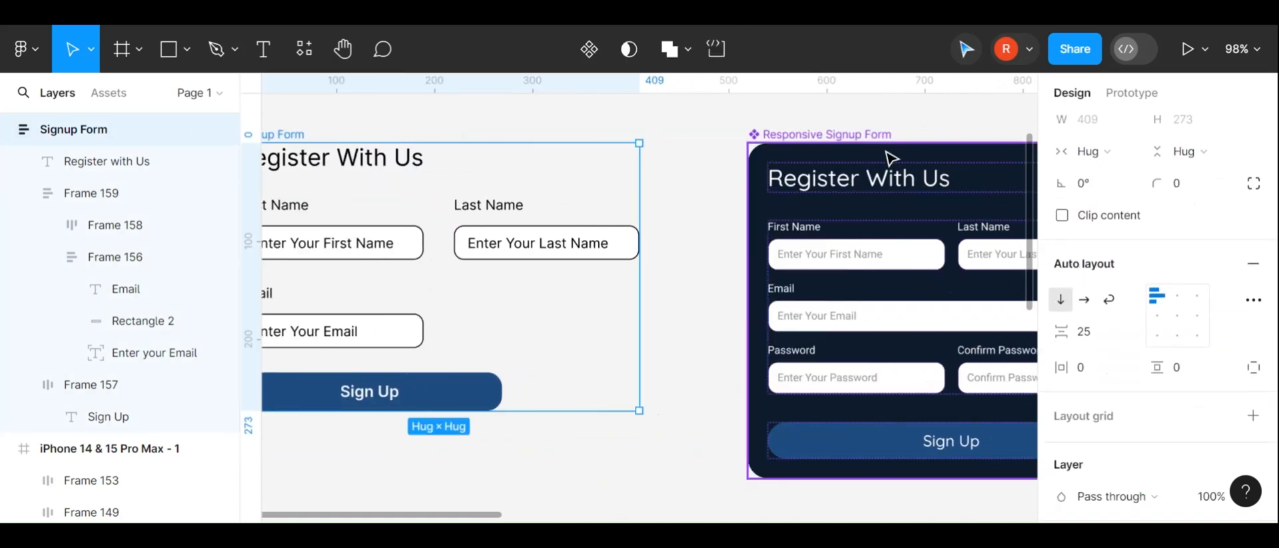
pyautogui.hscroll(-2, 720, 199)
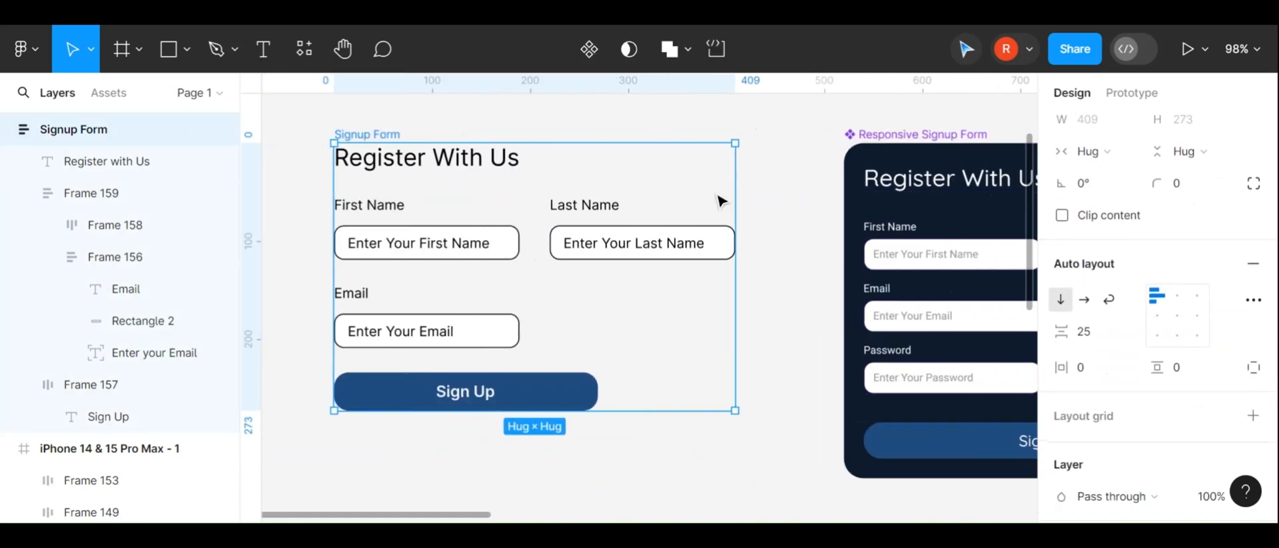
pyautogui.scroll(-3, 1116, 340)
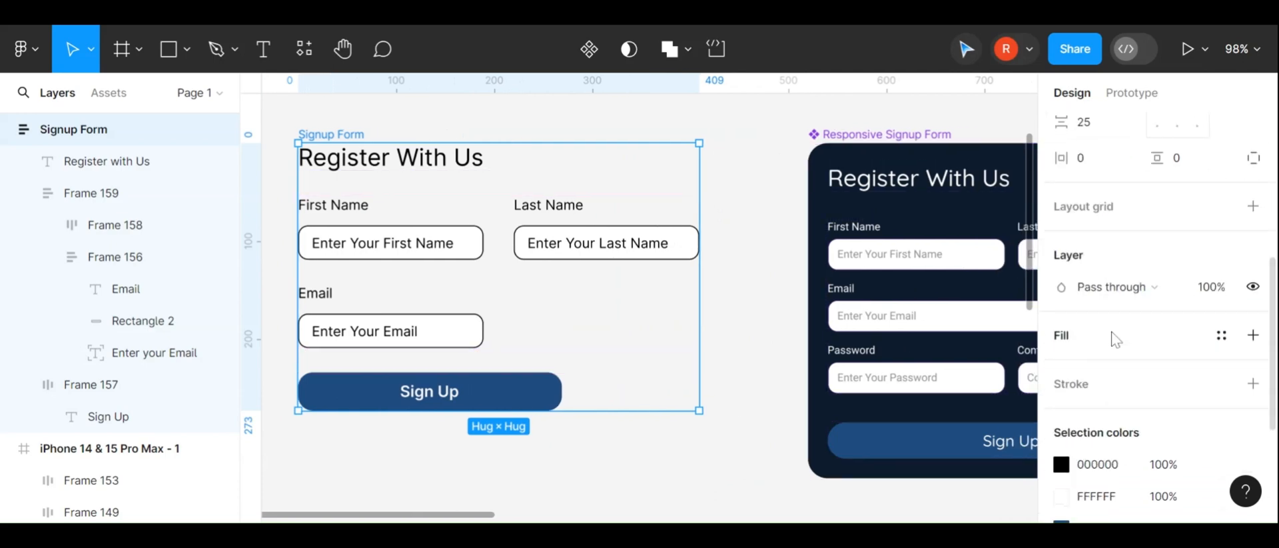
pyautogui.click(1253, 336)
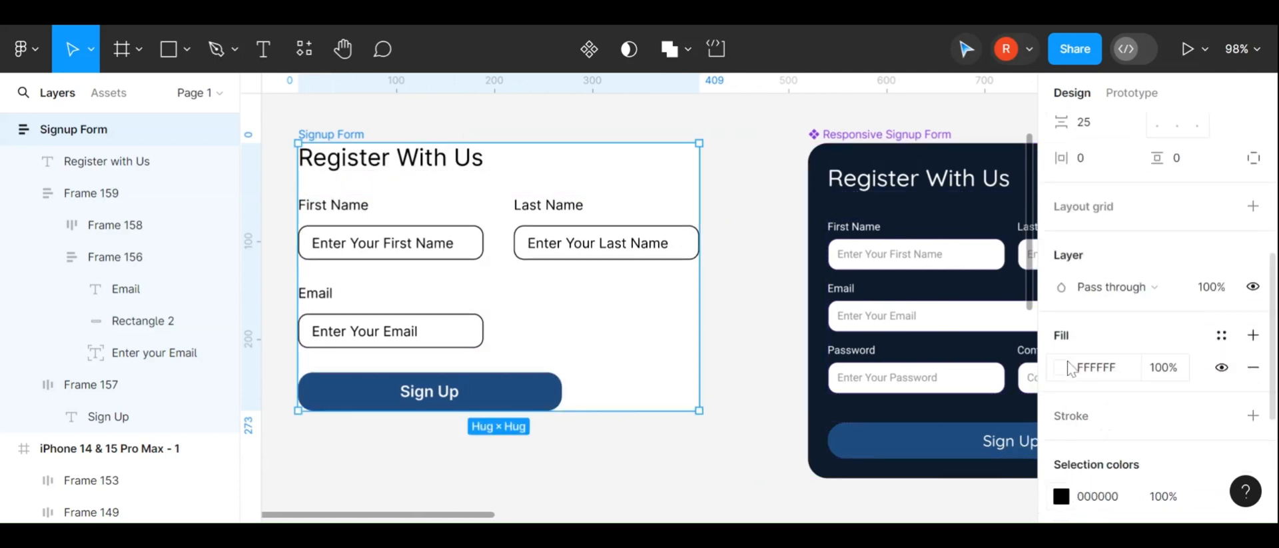
pyautogui.click(1062, 367)
pyautogui.hscroll(2, 766, 273)
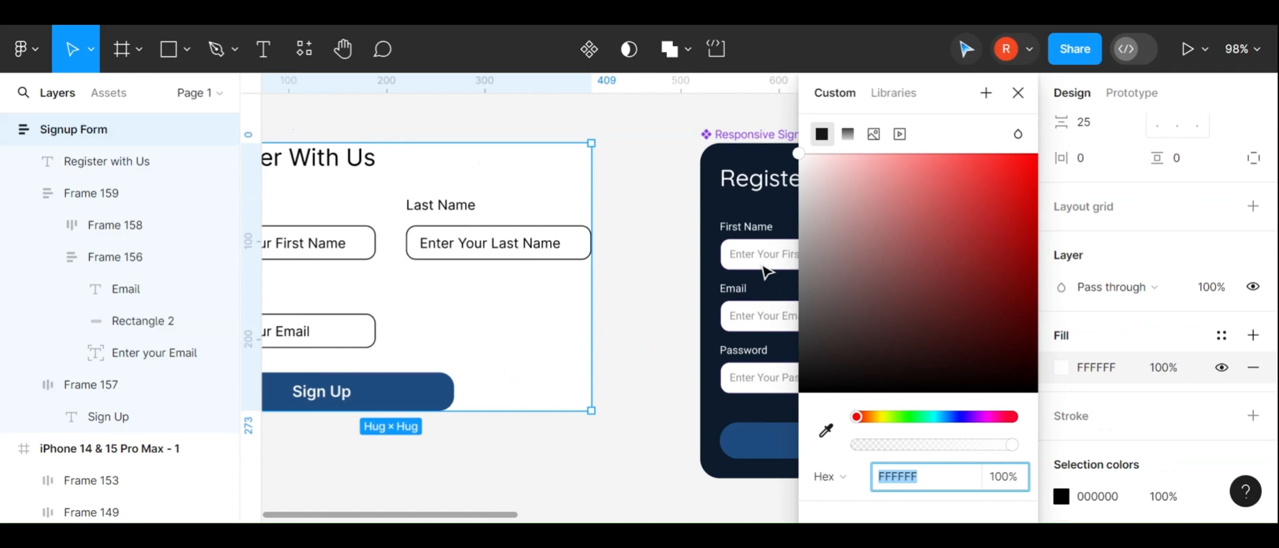
pyautogui.click(828, 432)
pyautogui.click(723, 206)
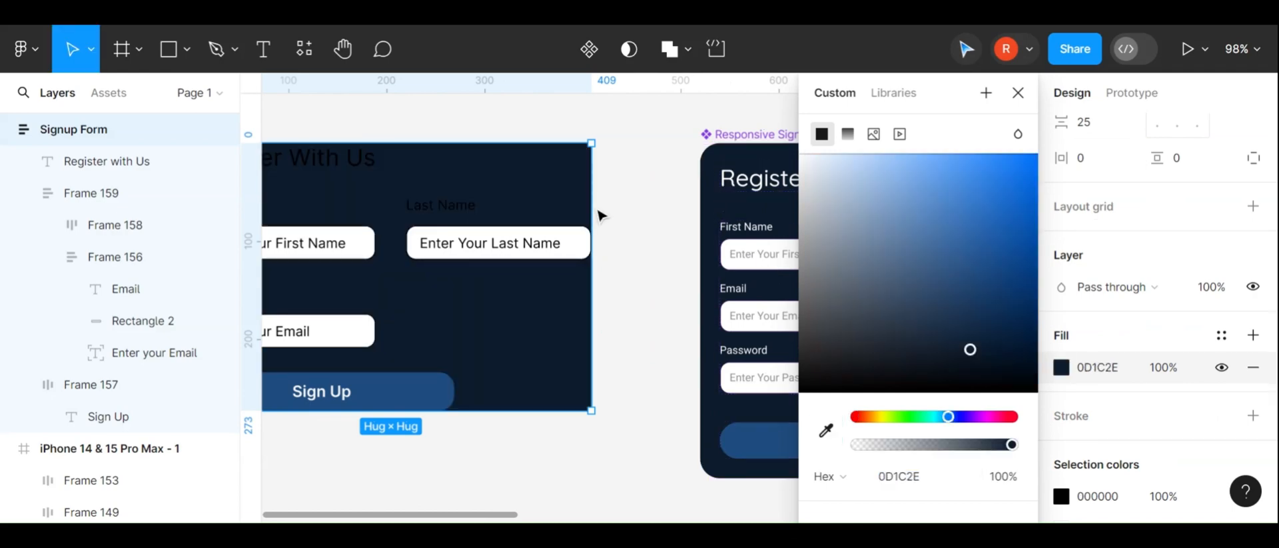
pyautogui.hscroll(-2, 599, 215)
pyautogui.scroll(-3, 599, 214)
pyautogui.click(1018, 93)
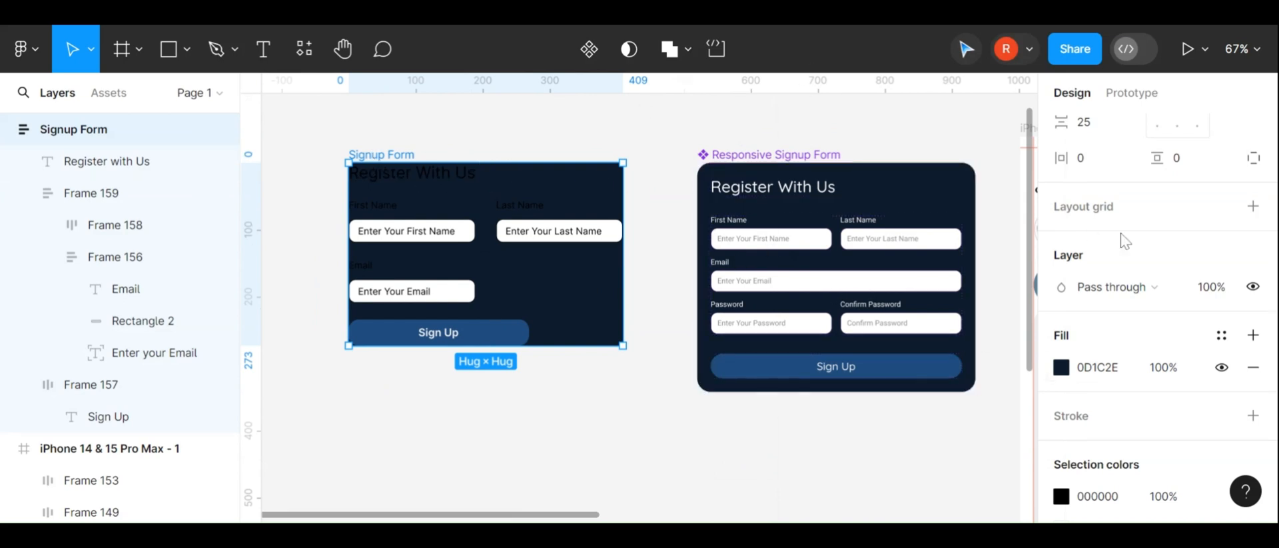
# Set the Signup Form frame's horizontal padding to 40 and vertical padding to 35
pyautogui.scroll(2, 1122, 238)
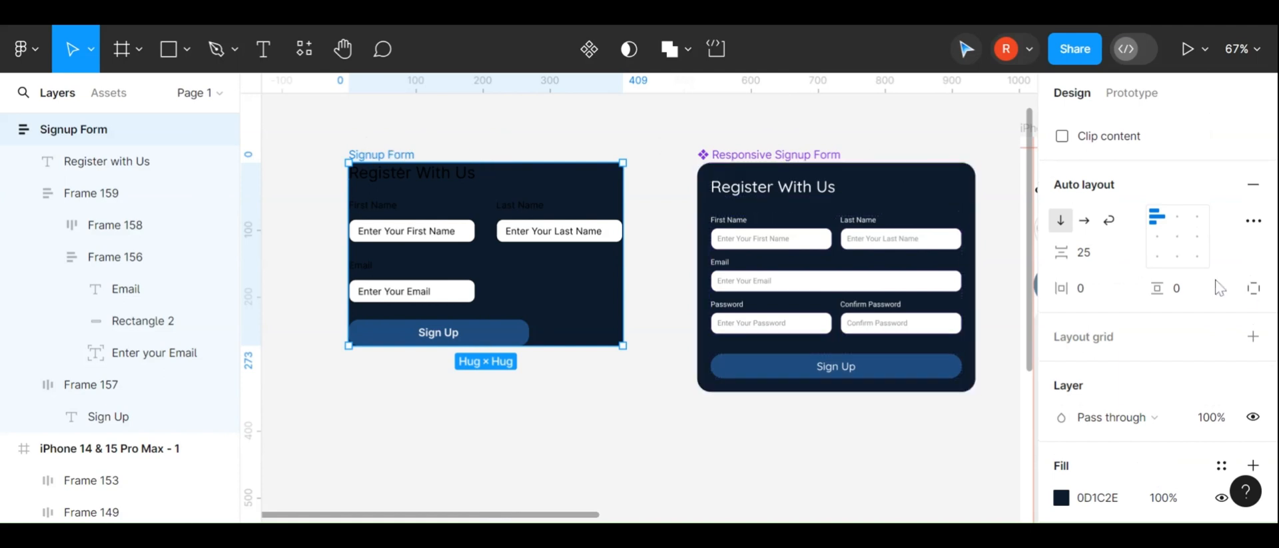
pyautogui.scroll(3, 1246, 296)
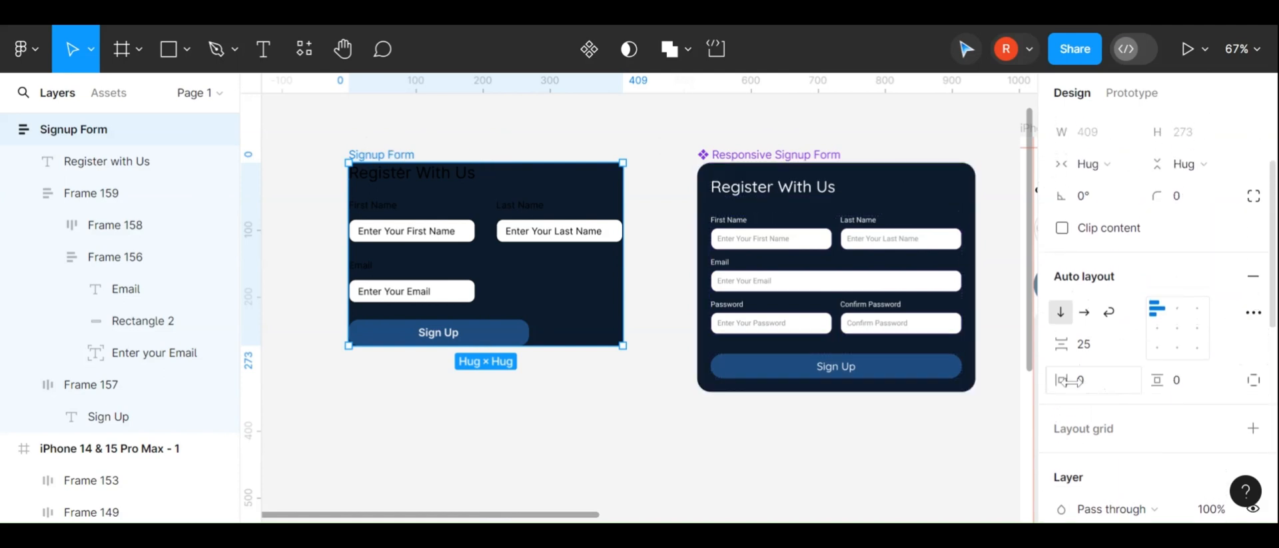
pyautogui.moveTo(1069, 380); pyautogui.dragTo(1185, 379)
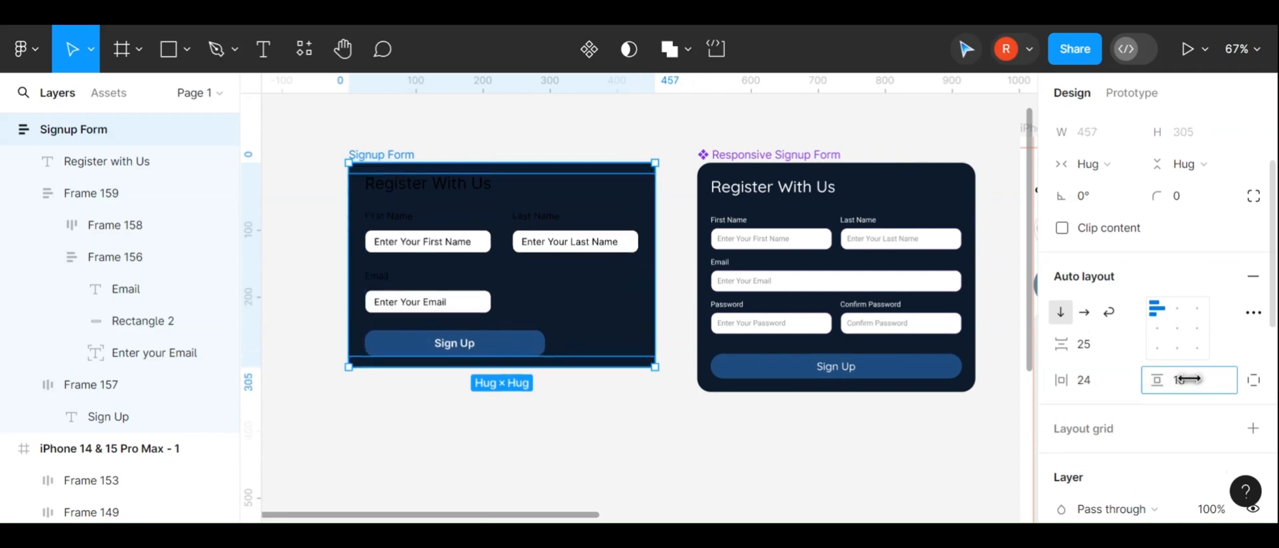
pyautogui.click(1107, 384)
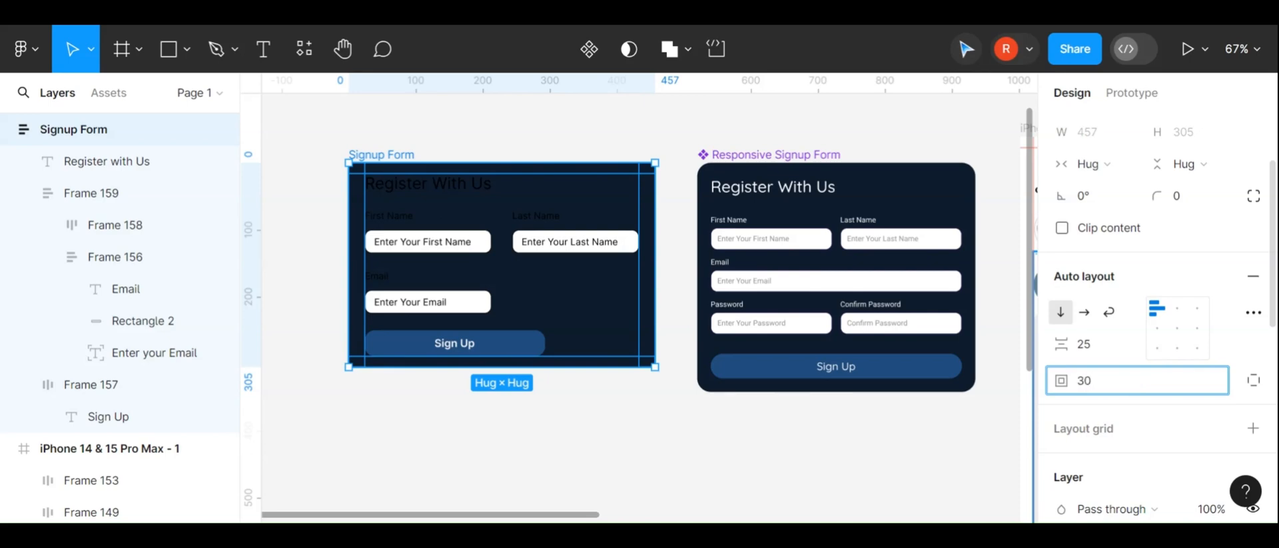
pyautogui.write('30')
pyautogui.press('Return')
pyautogui.click(1108, 384)
pyautogui.write('40')
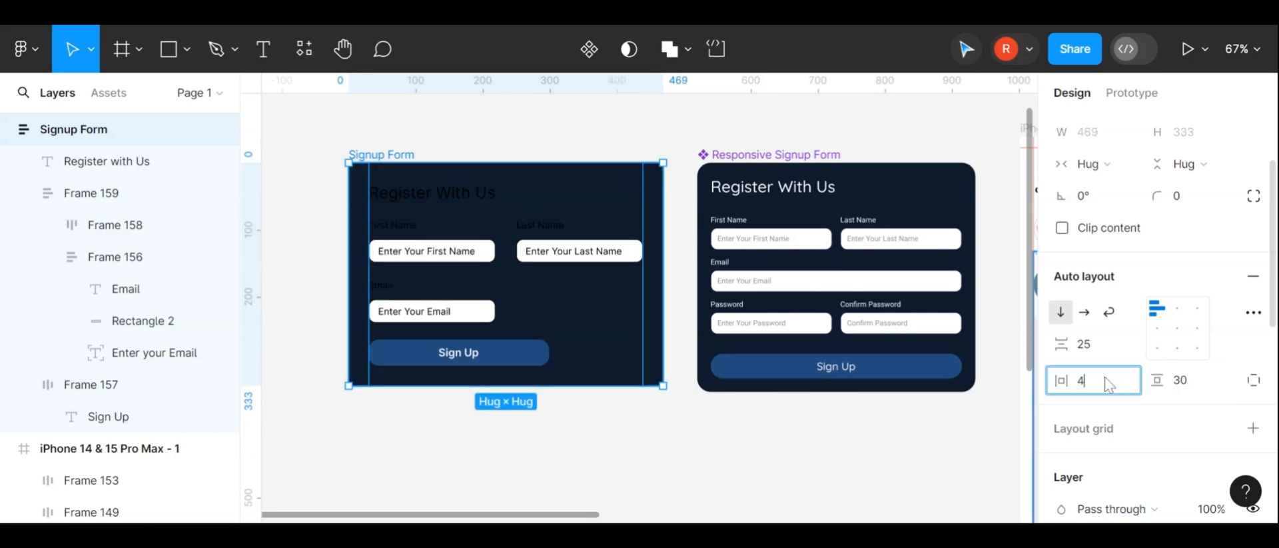
pyautogui.press('Return')
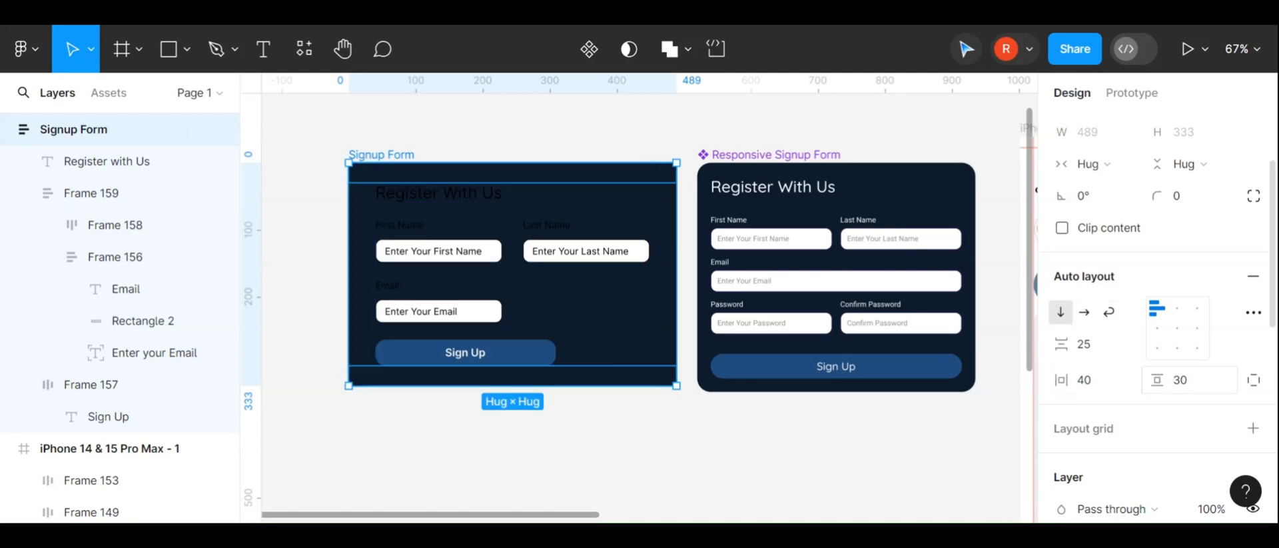
pyautogui.moveTo(1157, 379); pyautogui.dragTo(1178, 377)
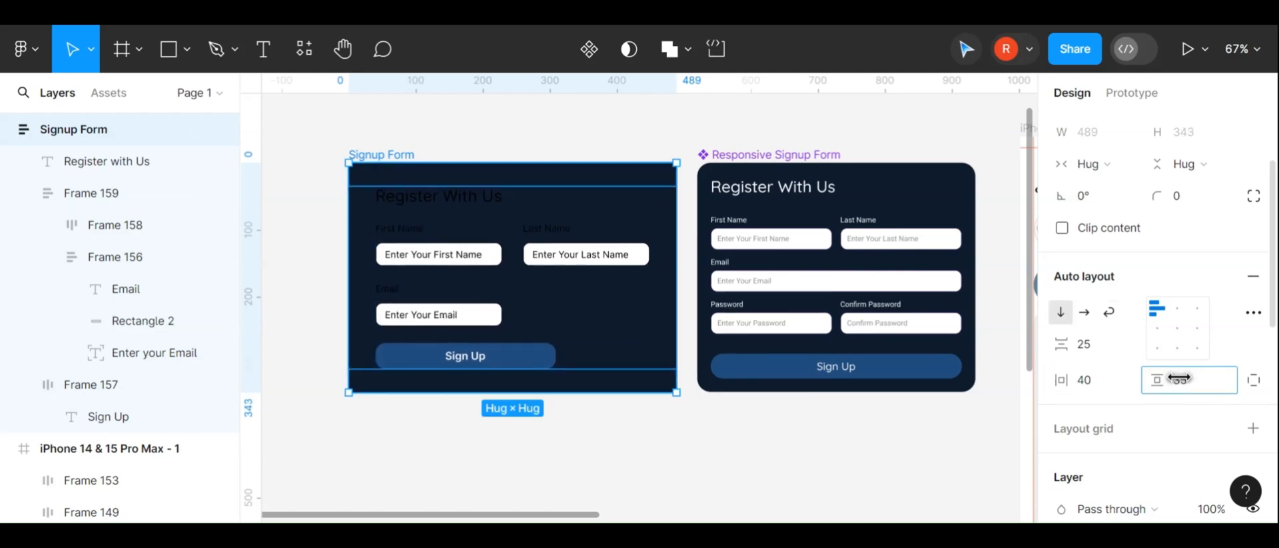
# Set the Signup Form frame's corner radius to 20
pyautogui.click(1194, 201)
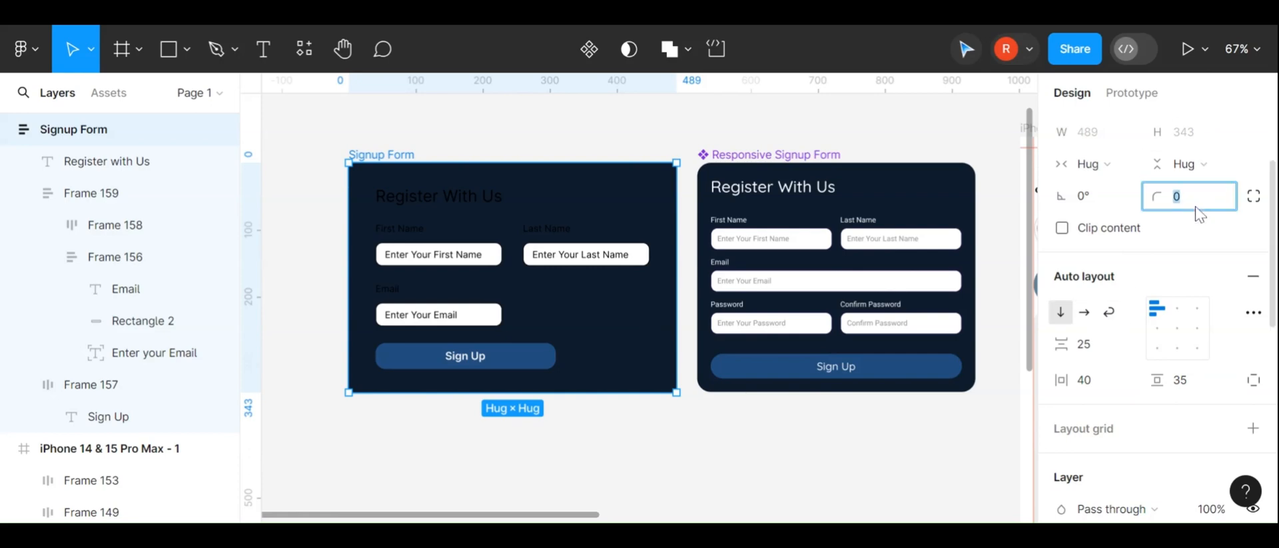
pyautogui.write('20')
pyautogui.press('Return')
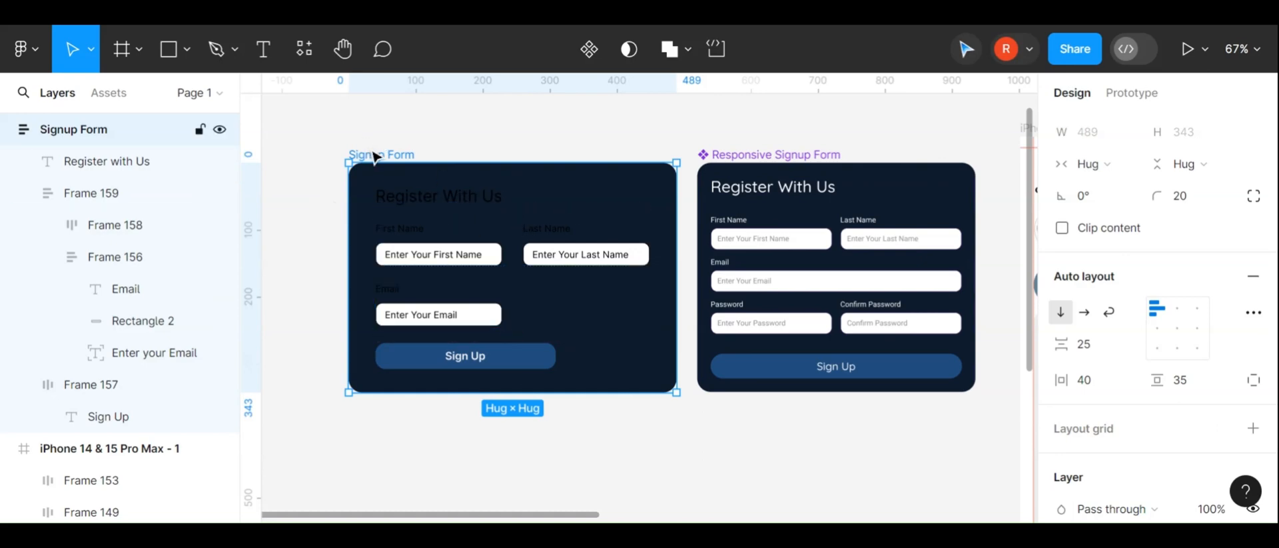
# Change the form's black selection color to white so the heading and labels turn white
pyautogui.scroll(-4, 1065, 396)
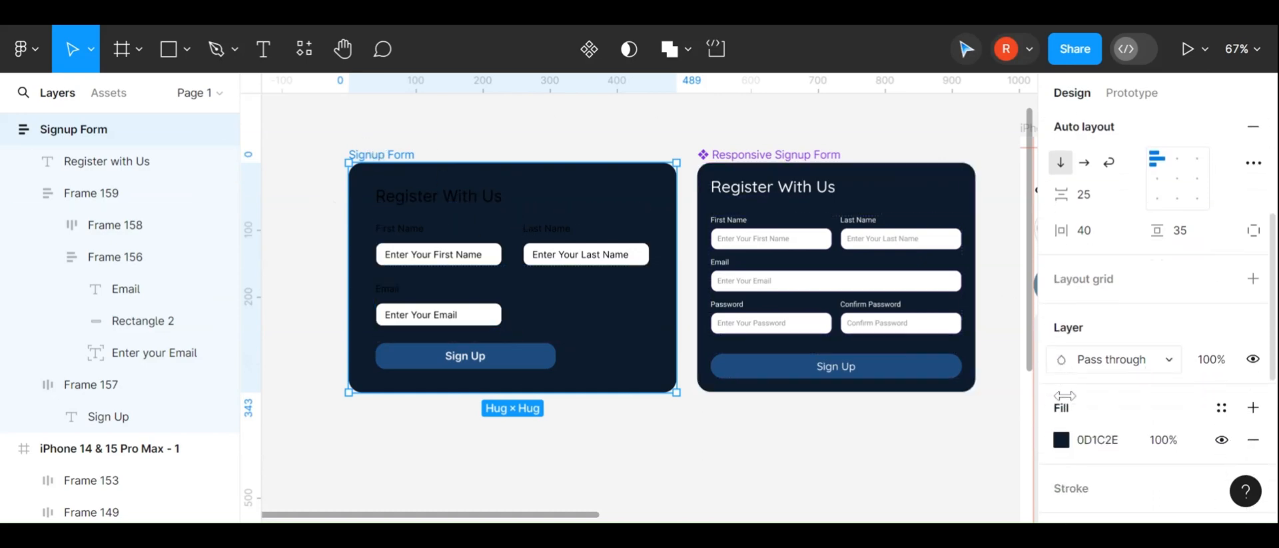
pyautogui.scroll(-2, 1065, 395)
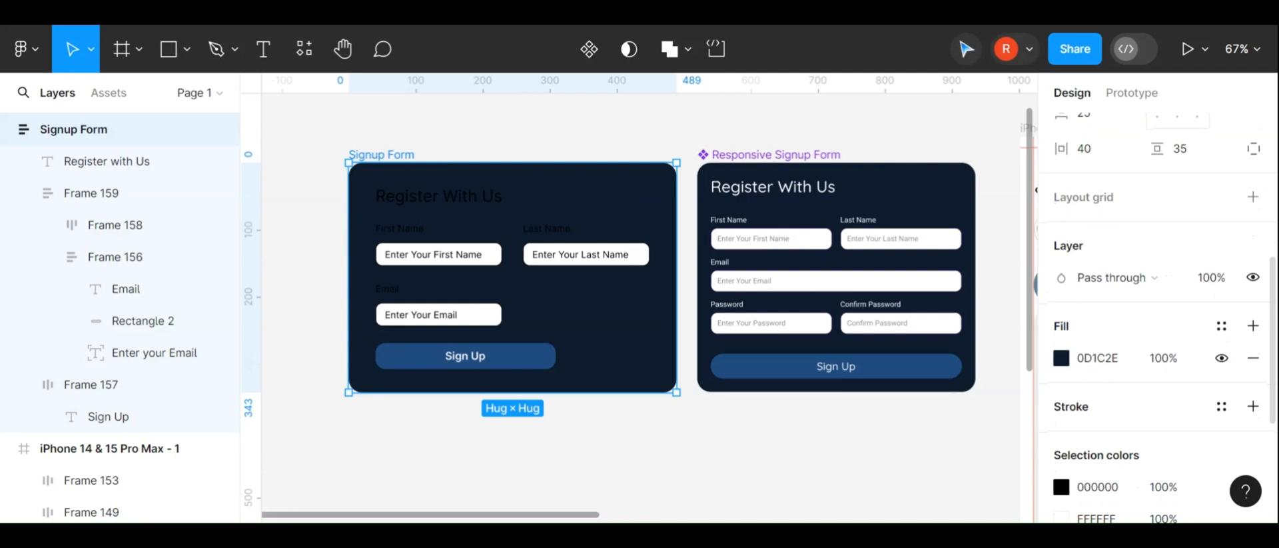
pyautogui.scroll(-3, 1099, 398)
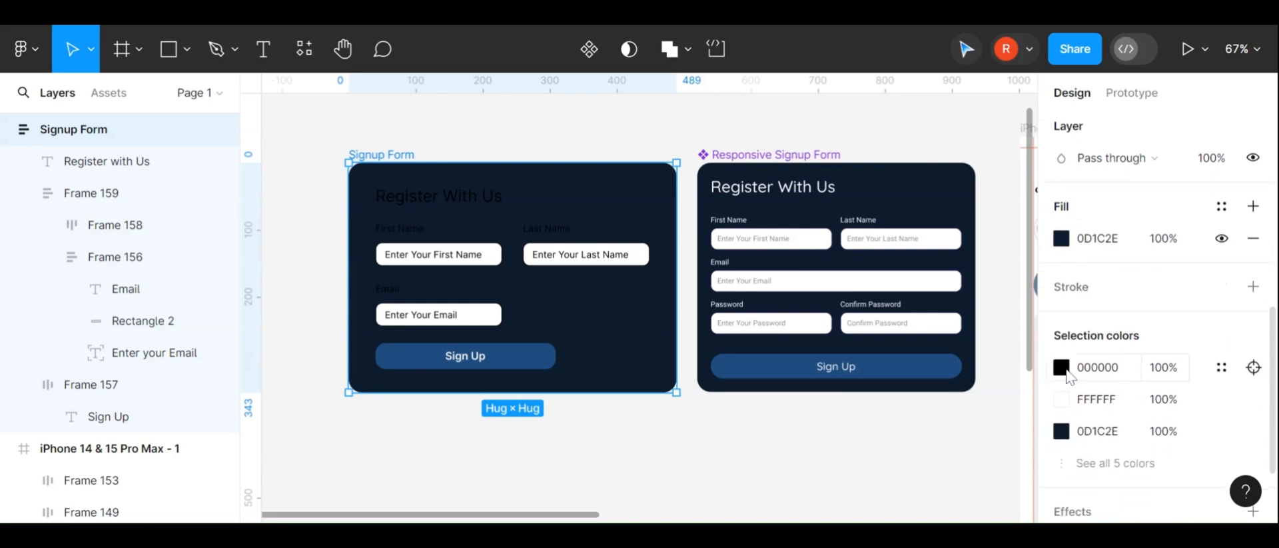
pyautogui.click(1064, 370)
pyautogui.moveTo(897, 250); pyautogui.dragTo(638, 211)
pyautogui.click(588, 425)
pyautogui.keyDown('ctrl'); pyautogui.scroll(2, 505, 286); pyautogui.keyUp('ctrl')
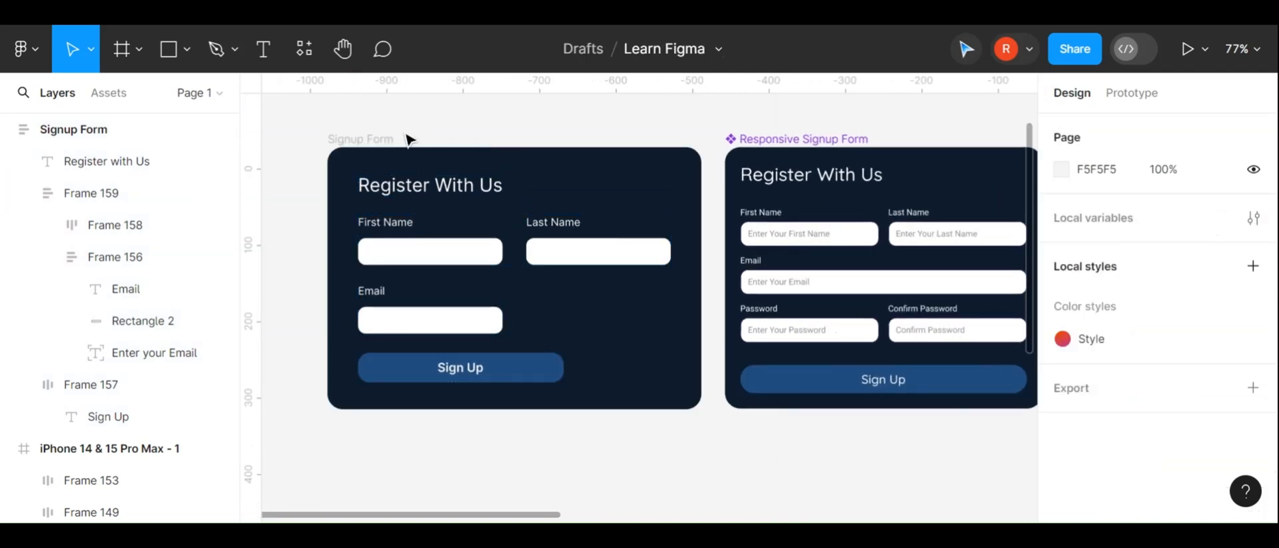
pyautogui.doubleClick(445, 252)
pyautogui.doubleClick(425, 256)
pyautogui.doubleClick(425, 256)
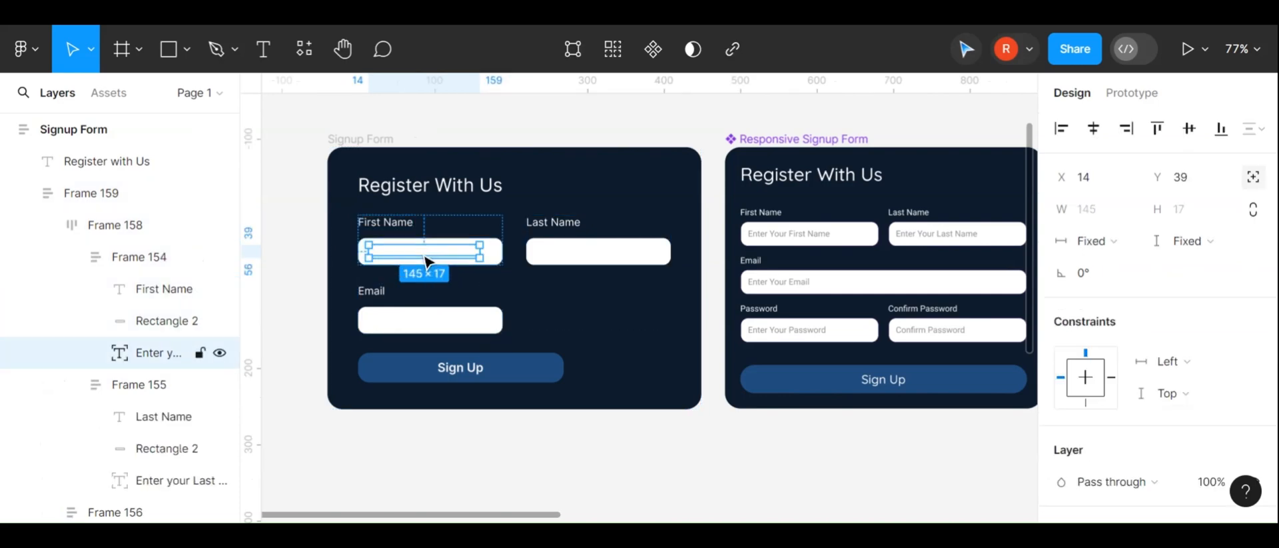
pyautogui.keyDown('shift'); pyautogui.click(614, 262); pyautogui.keyUp('shift')
pyautogui.keyDown('shift'); pyautogui.click(433, 325); pyautogui.keyUp('shift')
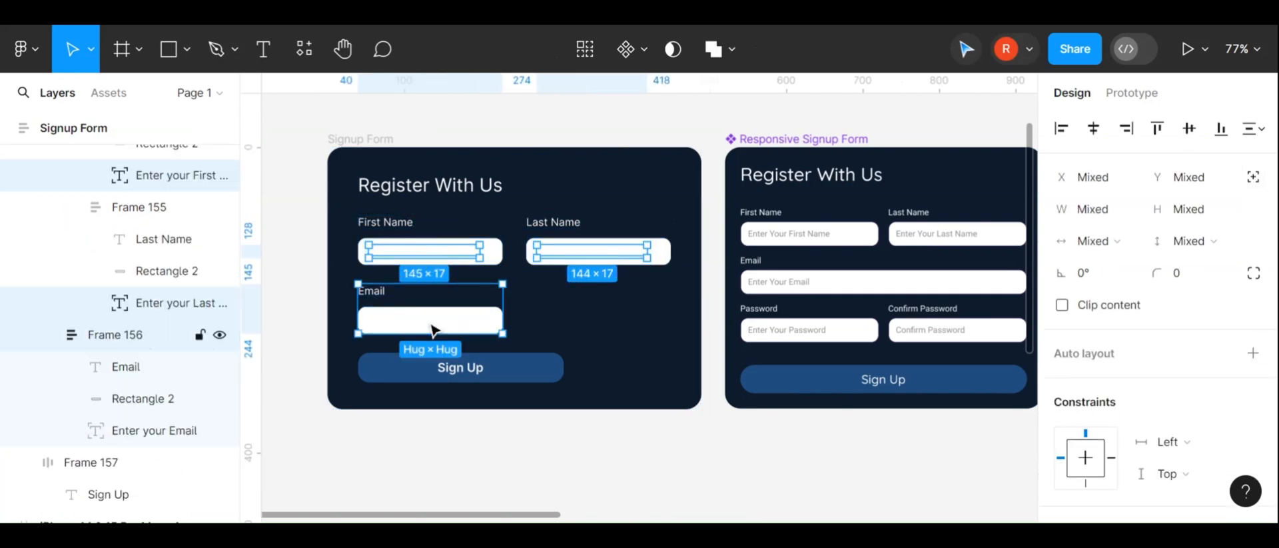
pyautogui.keyDown('shift'); pyautogui.doubleClick(433, 326); pyautogui.keyUp('shift')
pyautogui.scroll(-3, 1132, 369)
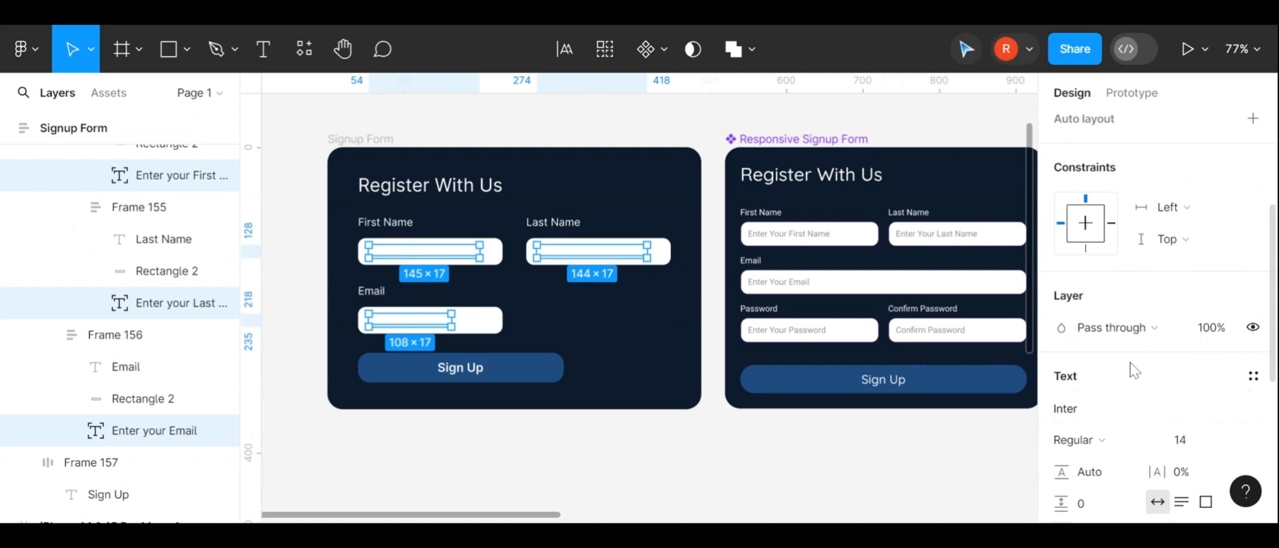
pyautogui.scroll(-2, 1134, 369)
# Select the three placeholder texts inside the input fields and give them a dark fill color
pyautogui.click(603, 316)
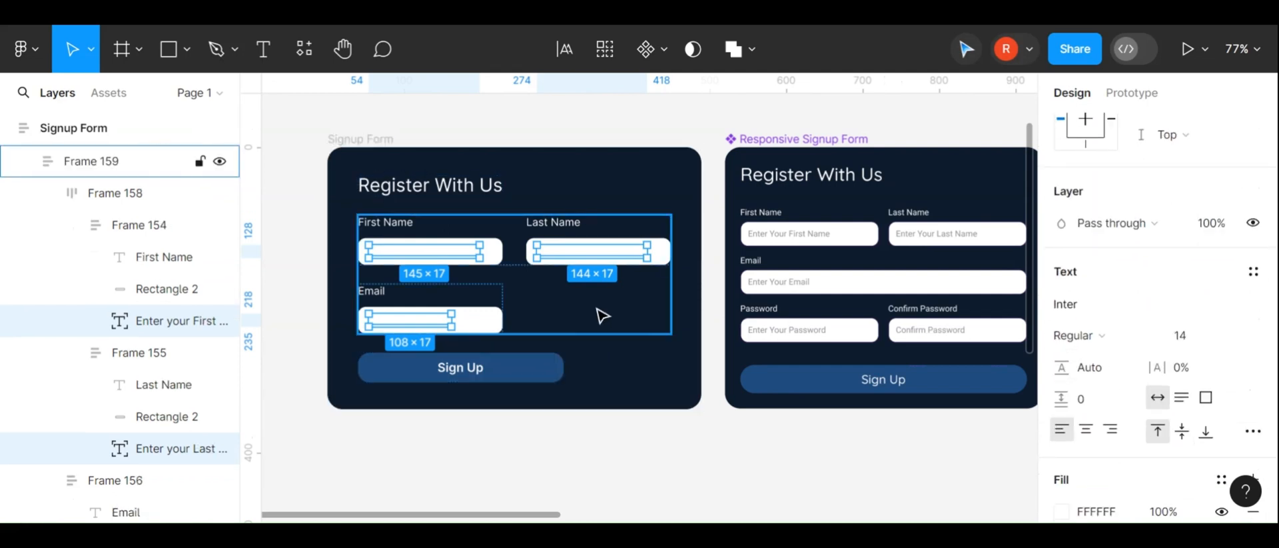
pyautogui.keyDown('ctrl'); pyautogui.doubleClick(443, 252); pyautogui.keyUp('ctrl')
pyautogui.click(581, 253)
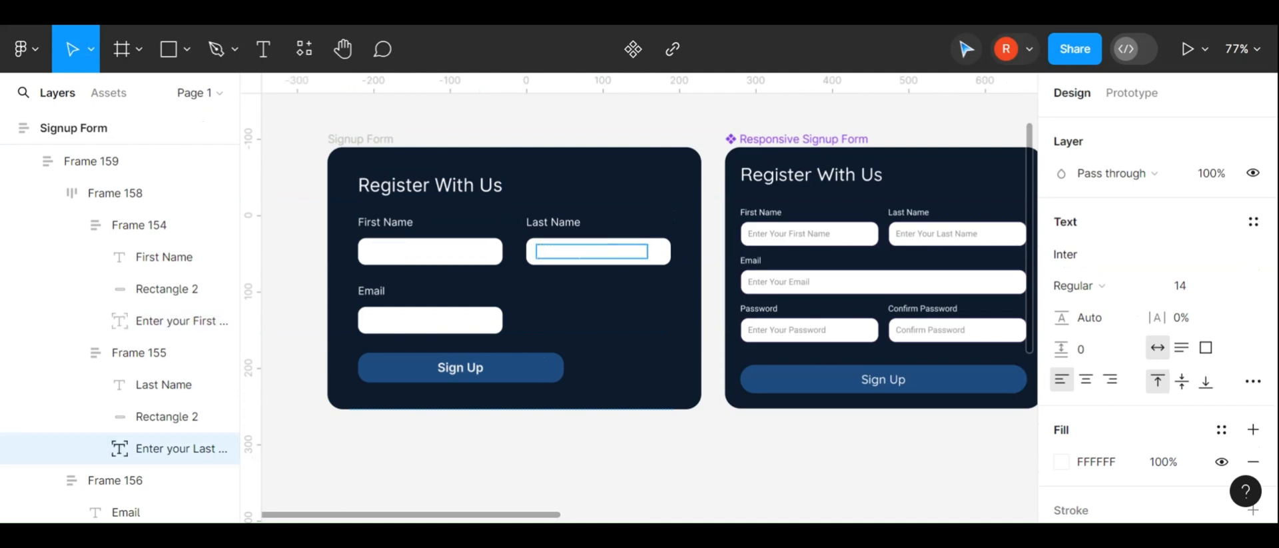
pyautogui.doubleClick(440, 252)
pyautogui.click(576, 313)
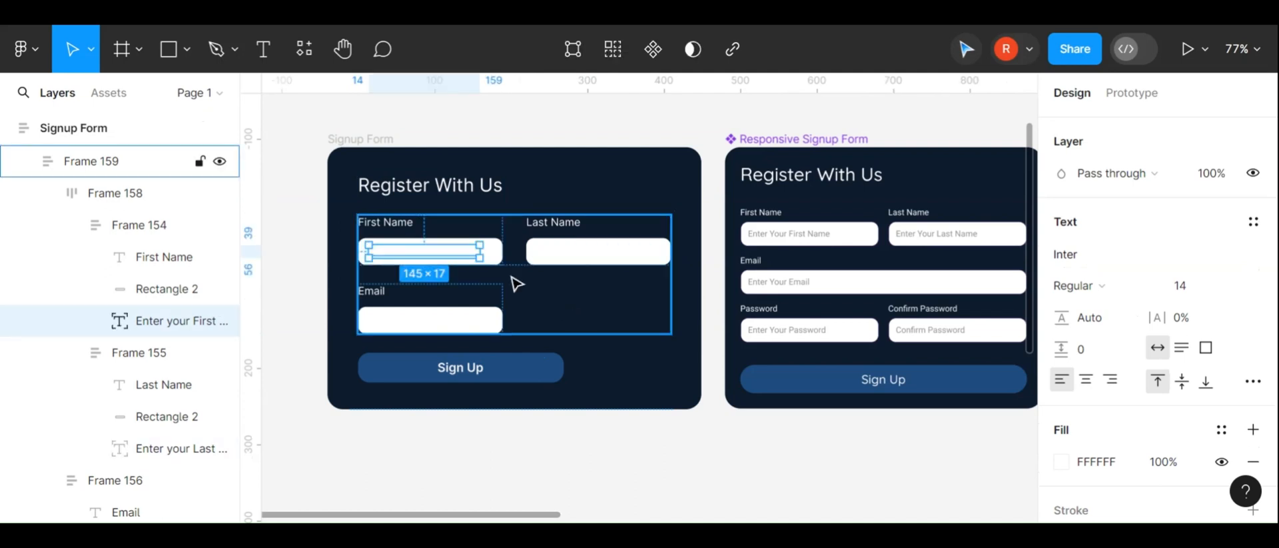
pyautogui.keyDown('shift'); pyautogui.click(594, 253); pyautogui.keyUp('shift')
pyautogui.keyDown('shift'); pyautogui.click(447, 321); pyautogui.keyUp('shift')
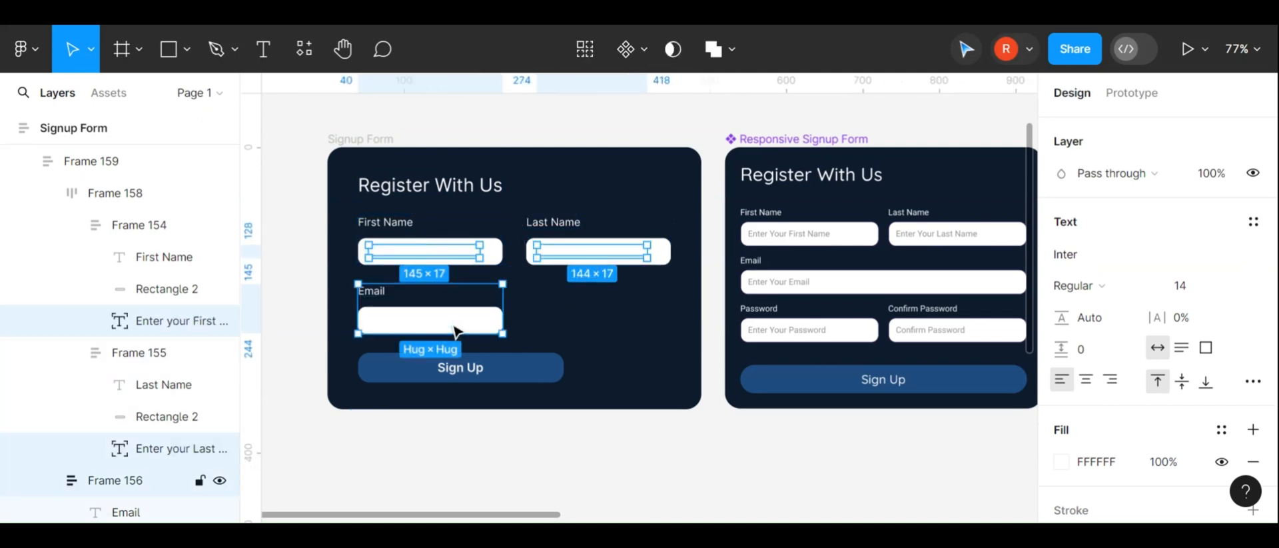
pyautogui.scroll(-3, 1147, 378)
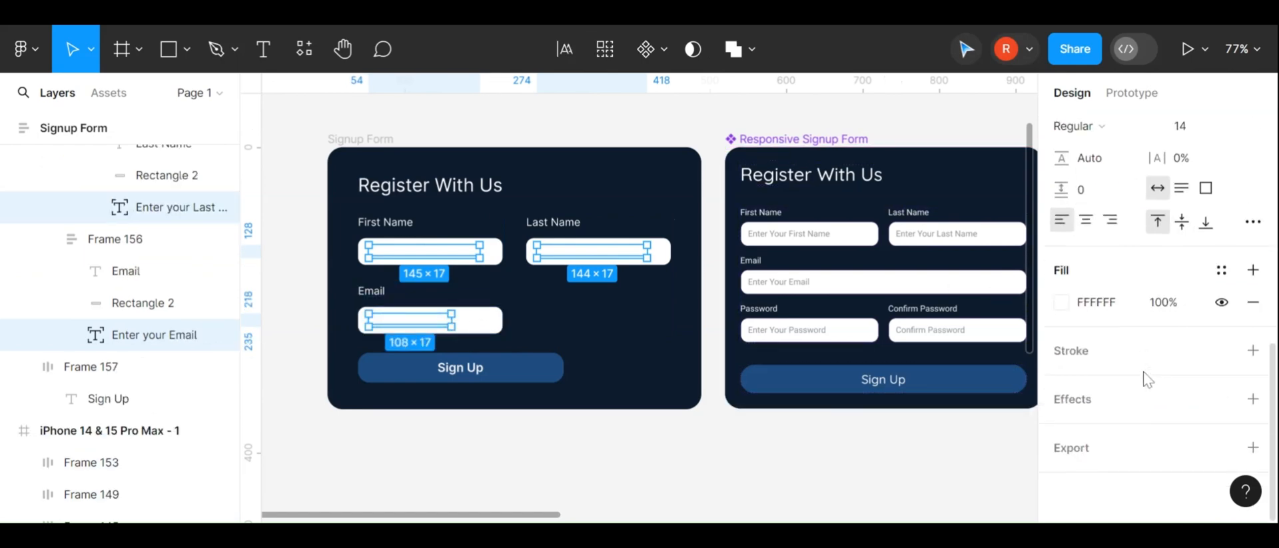
pyautogui.click(1061, 302)
pyautogui.moveTo(806, 200); pyautogui.dragTo(797, 353)
pyautogui.click(631, 478)
pyautogui.scroll(-3, 618, 438)
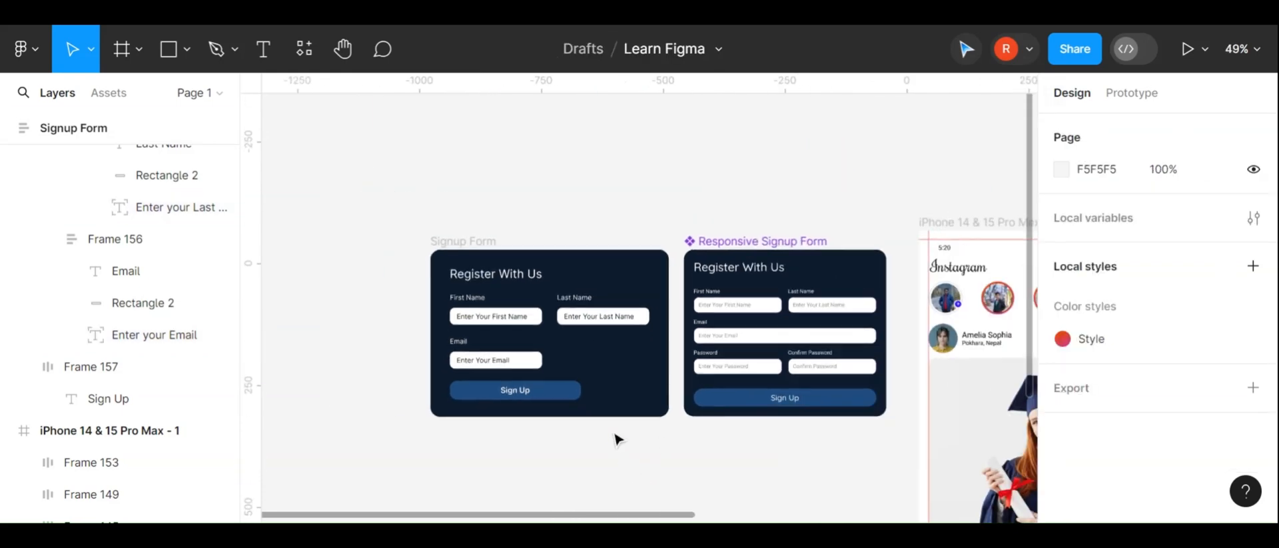
# Stretch the Email field to about 404 px wide so it spans the name row
pyautogui.click(529, 362)
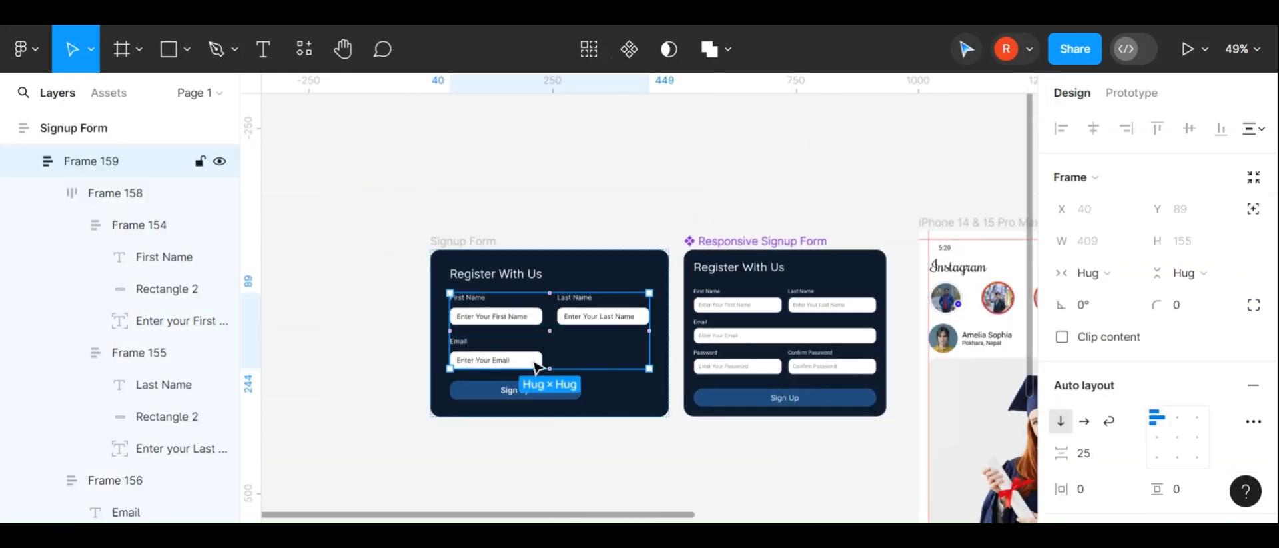
pyautogui.click(529, 364)
pyautogui.scroll(2, 533, 366)
pyautogui.scroll(1, 535, 366)
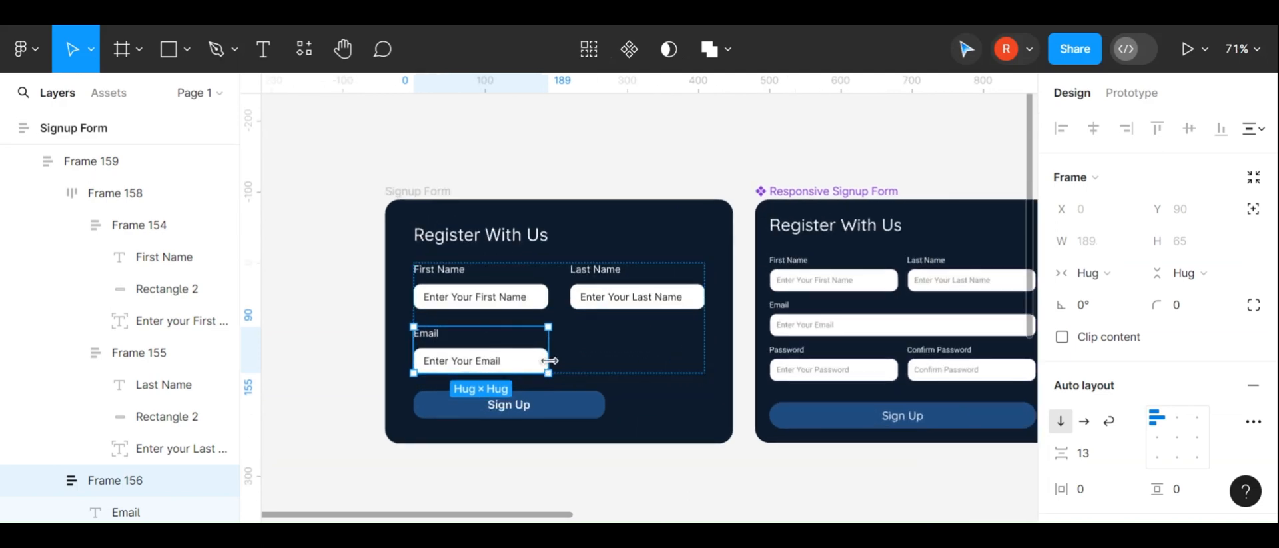
pyautogui.moveTo(550, 361); pyautogui.dragTo(701, 347)
pyautogui.hotkey('ctrl', 'z')
pyautogui.click(517, 364)
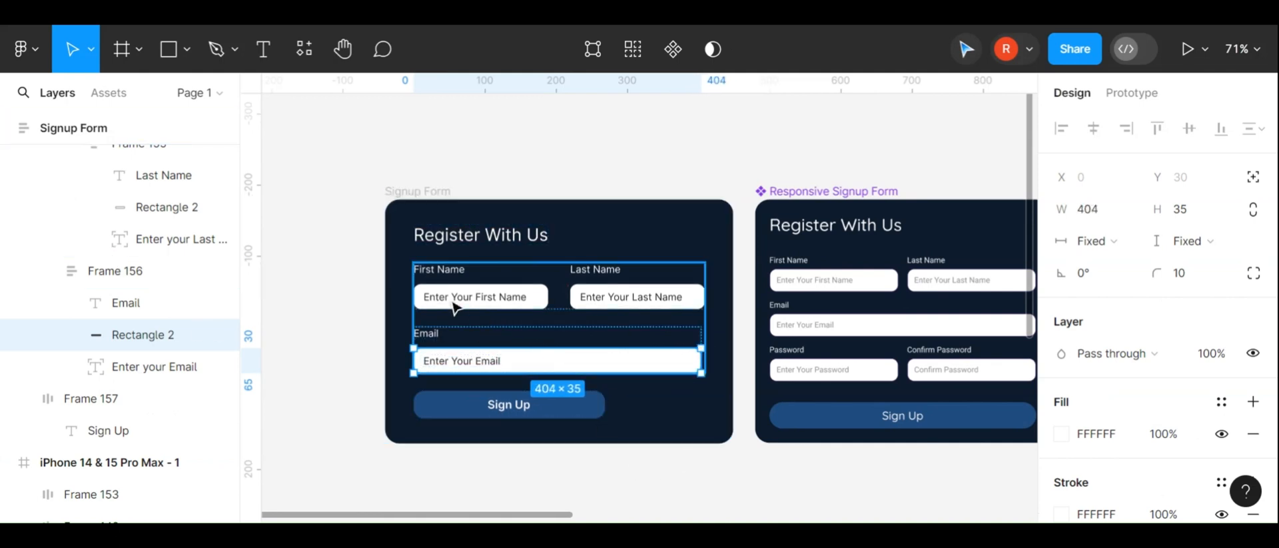
# Add a vertical guide at the Last Name field's right edge and extend the Email field to meet it
pyautogui.moveTo(252, 293); pyautogui.dragTo(706, 302)
pyautogui.scroll(5, 706, 302)
pyautogui.click(756, 345)
pyautogui.scroll(-3, 756, 345)
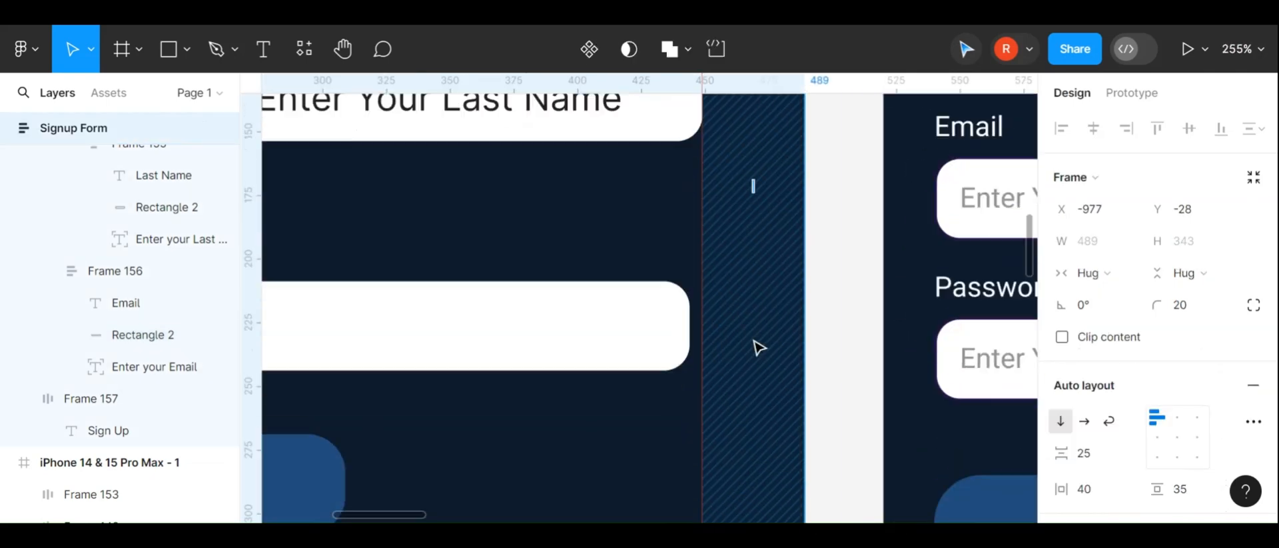
pyautogui.doubleClick(651, 318)
pyautogui.moveTo(688, 305); pyautogui.dragTo(702, 306)
pyautogui.doubleClick(679, 314)
pyautogui.click(725, 421)
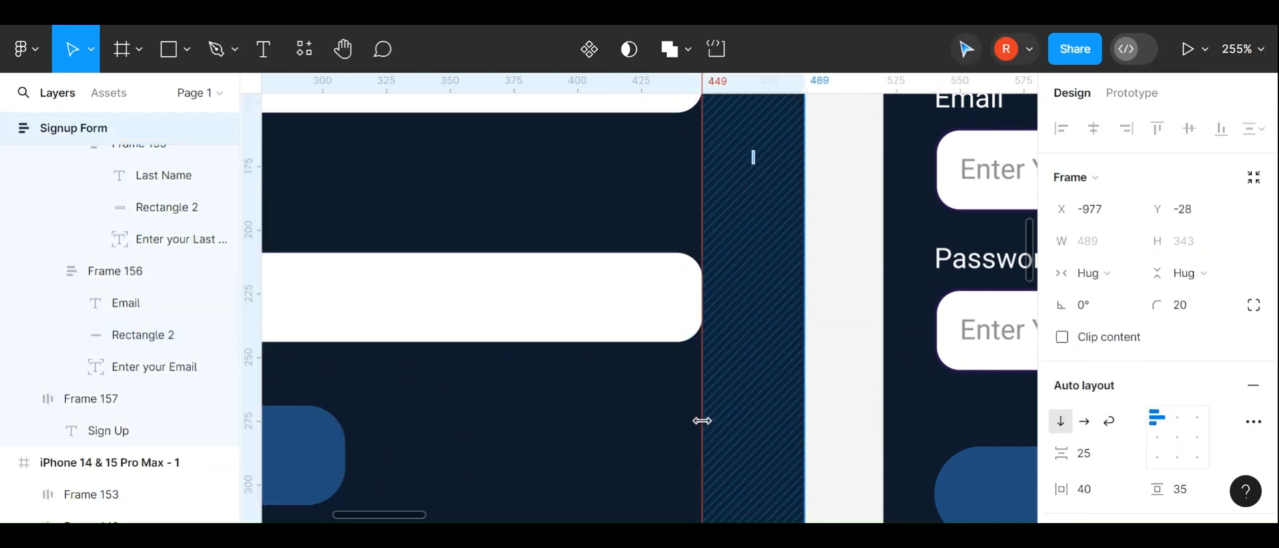
# Delete the vertical guide and move the Signup Form frame slightly left on the canvas
pyautogui.click(703, 421)
pyautogui.press('Delete')
pyautogui.scroll(-8, 702, 420)
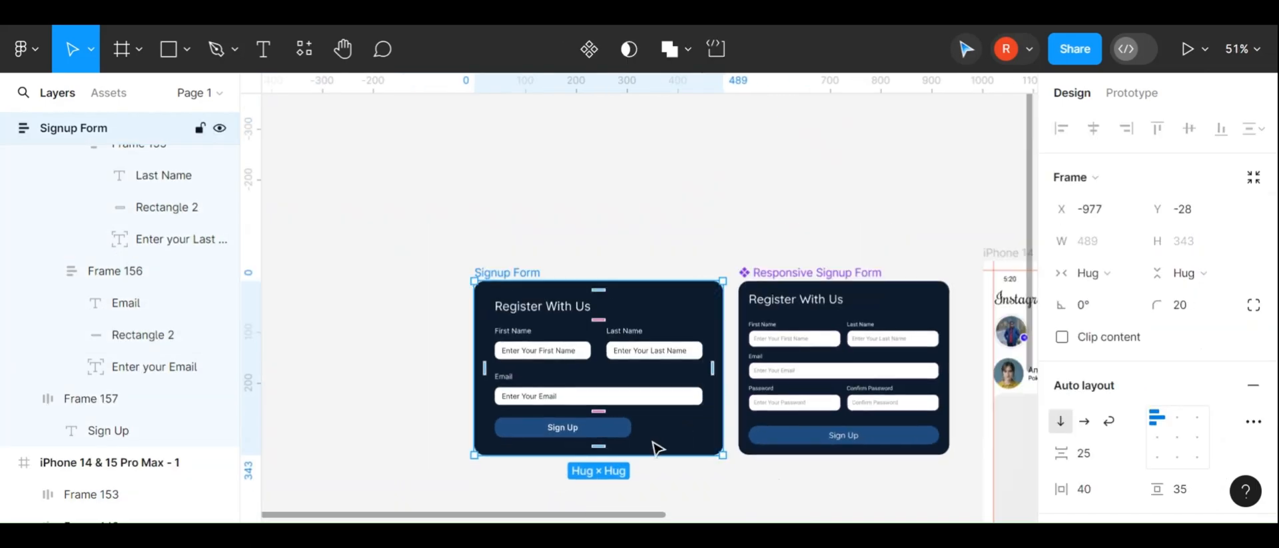
pyautogui.click(629, 486)
pyautogui.scroll(1, 630, 486)
pyautogui.moveTo(475, 251); pyautogui.dragTo(422, 249)
pyautogui.moveTo(670, 313); pyautogui.dragTo(587, 316)
pyautogui.doubleClick(586, 316)
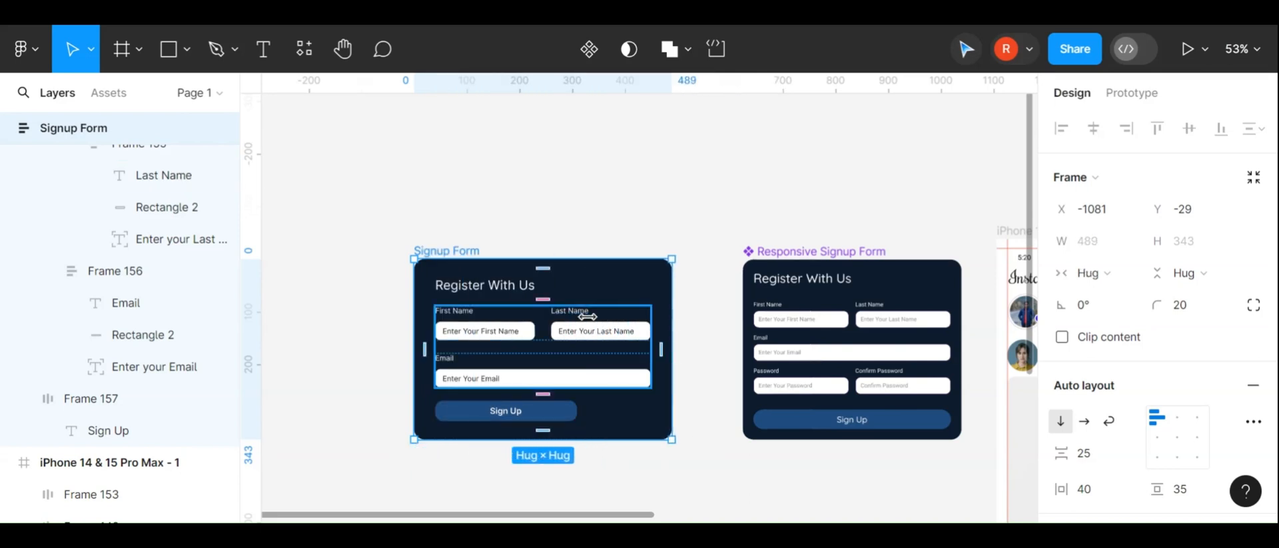
pyautogui.click(506, 286)
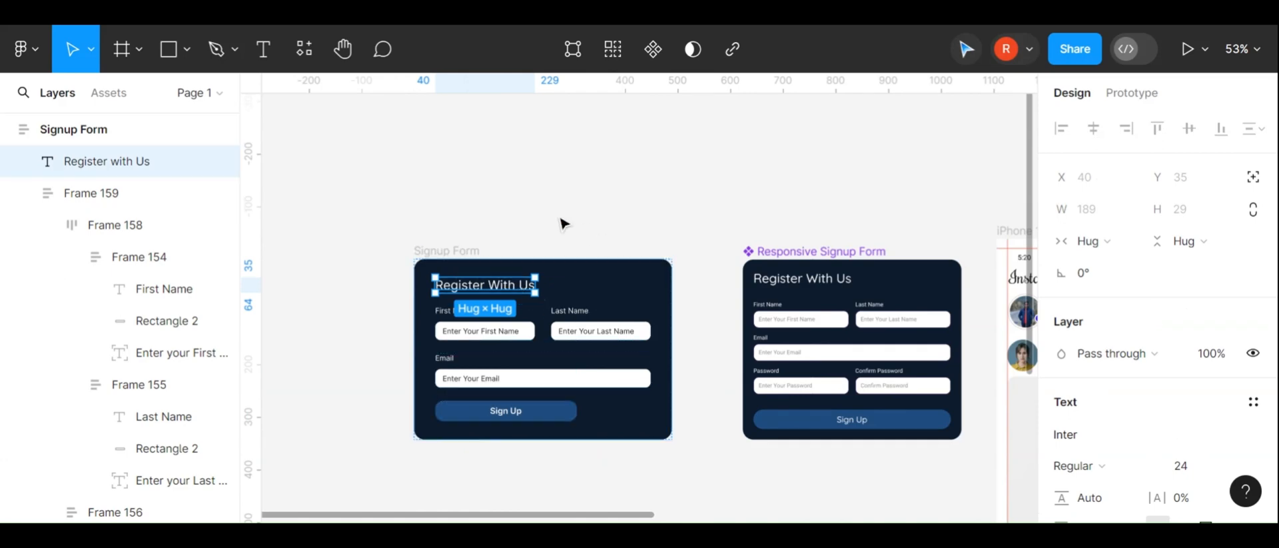
pyautogui.click(562, 220)
pyautogui.click(491, 294)
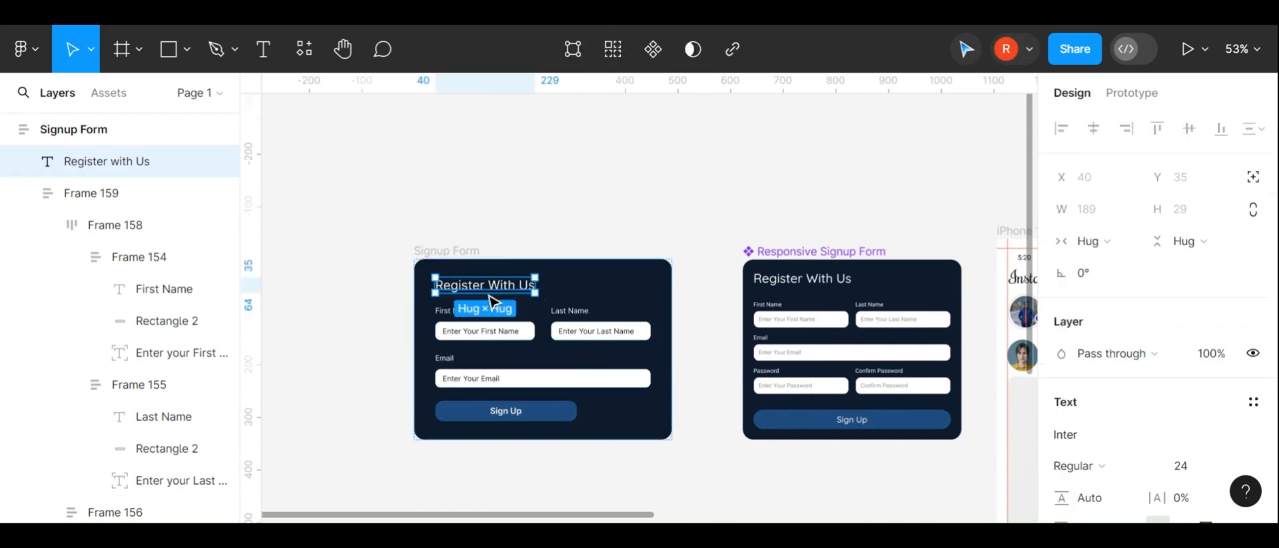
pyautogui.click(697, 298)
pyautogui.click(669, 310)
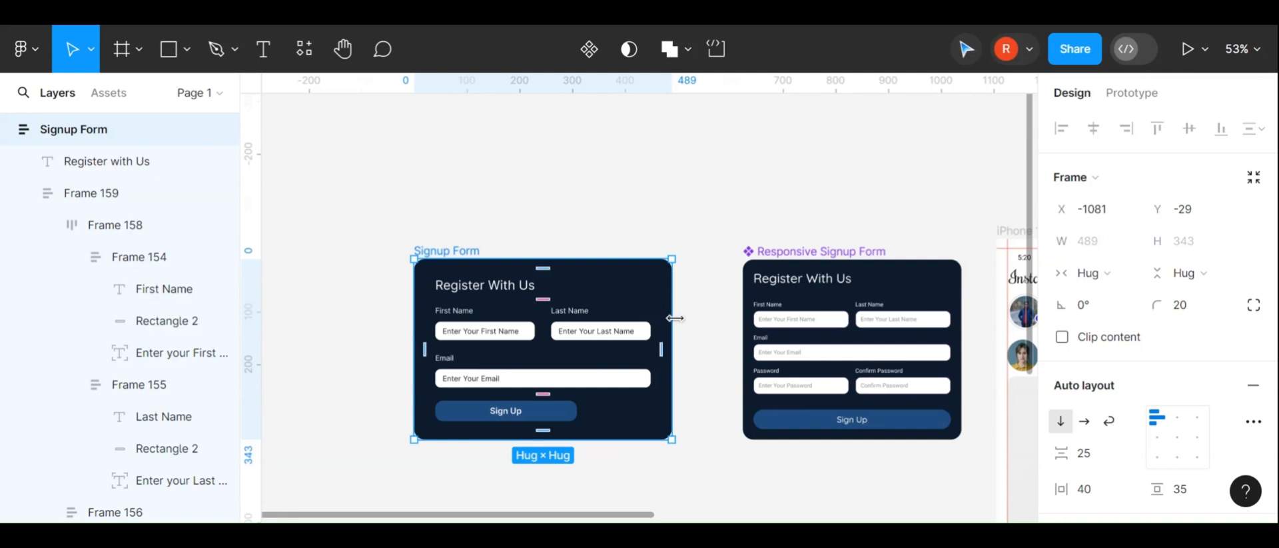
pyautogui.moveTo(675, 317); pyautogui.dragTo(489, 300)
pyautogui.hotkey('ctrl', 'z')
# Set the Register With Us heading's horizontal sizing to Fill container
pyautogui.click(470, 286)
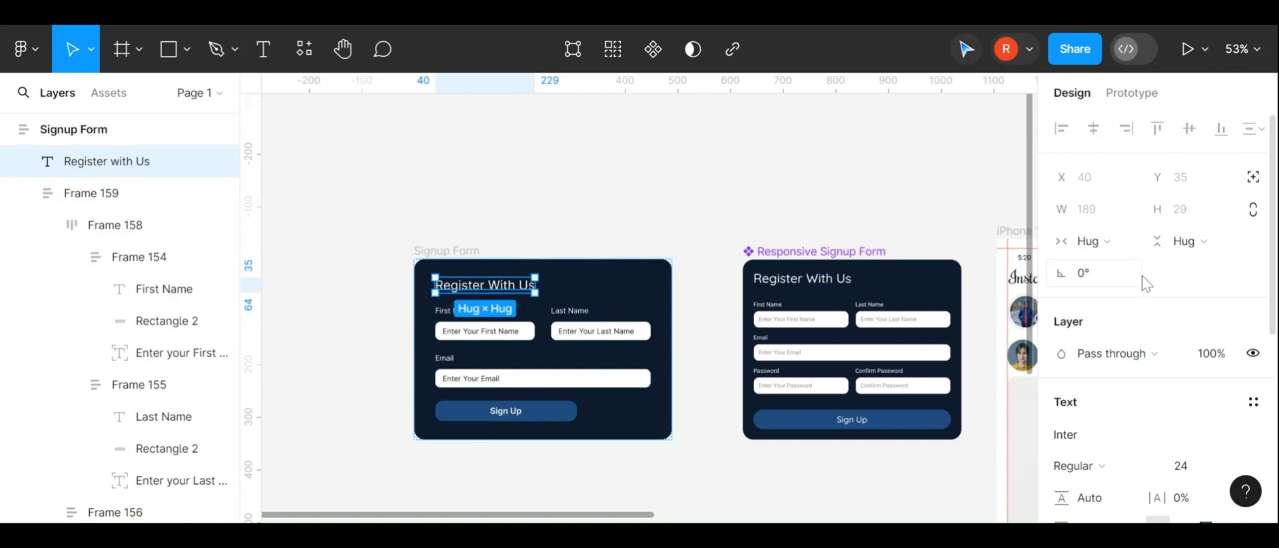
pyautogui.click(1134, 244)
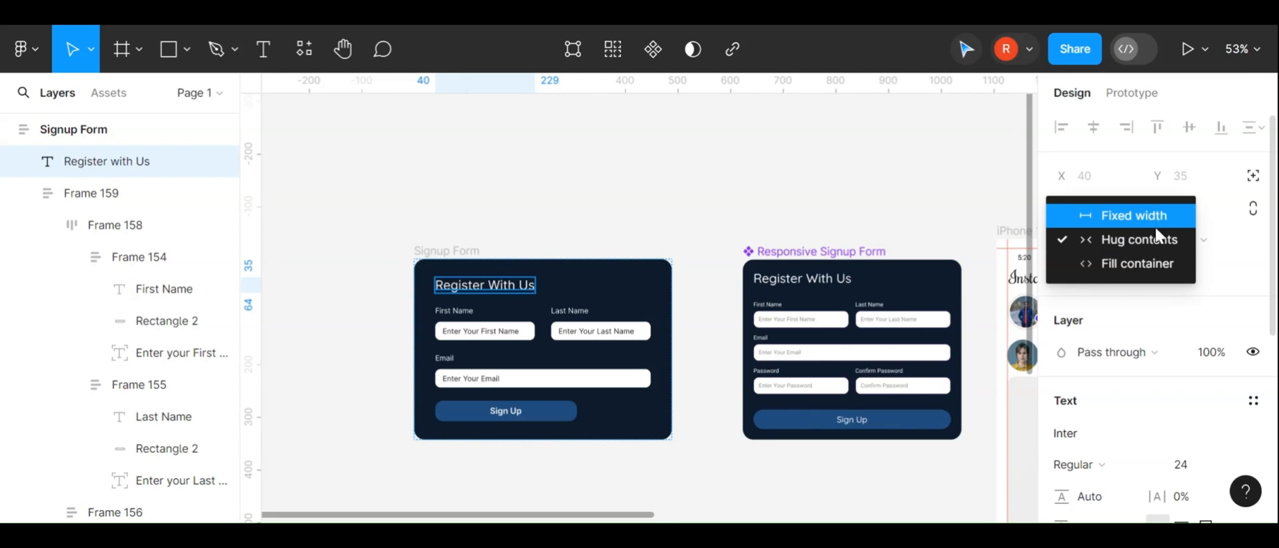
pyautogui.click(1131, 266)
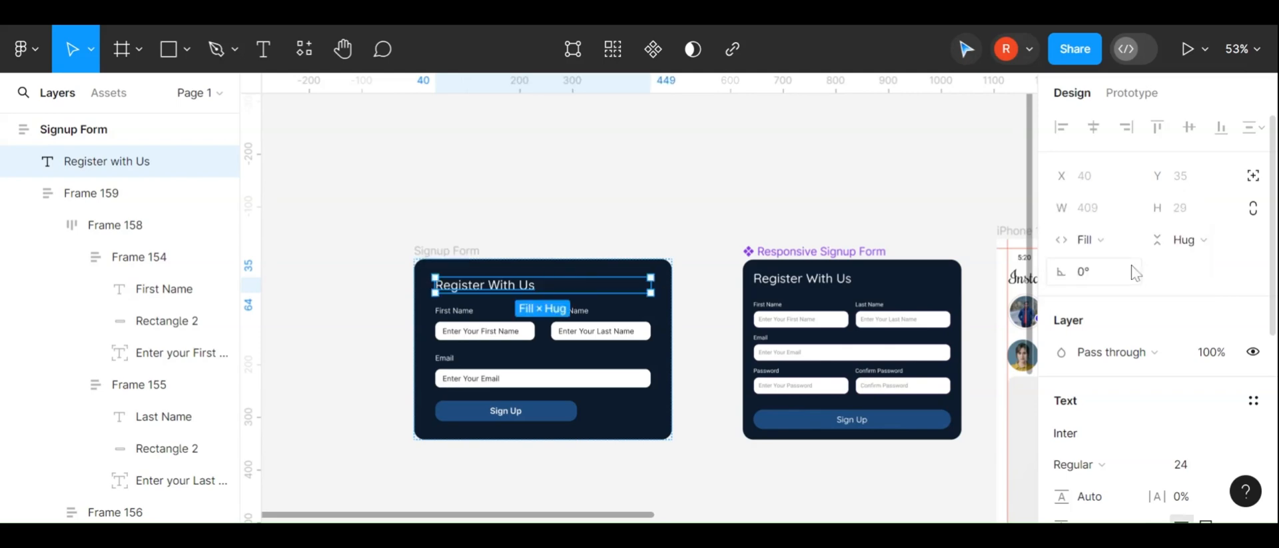
pyautogui.click(547, 240)
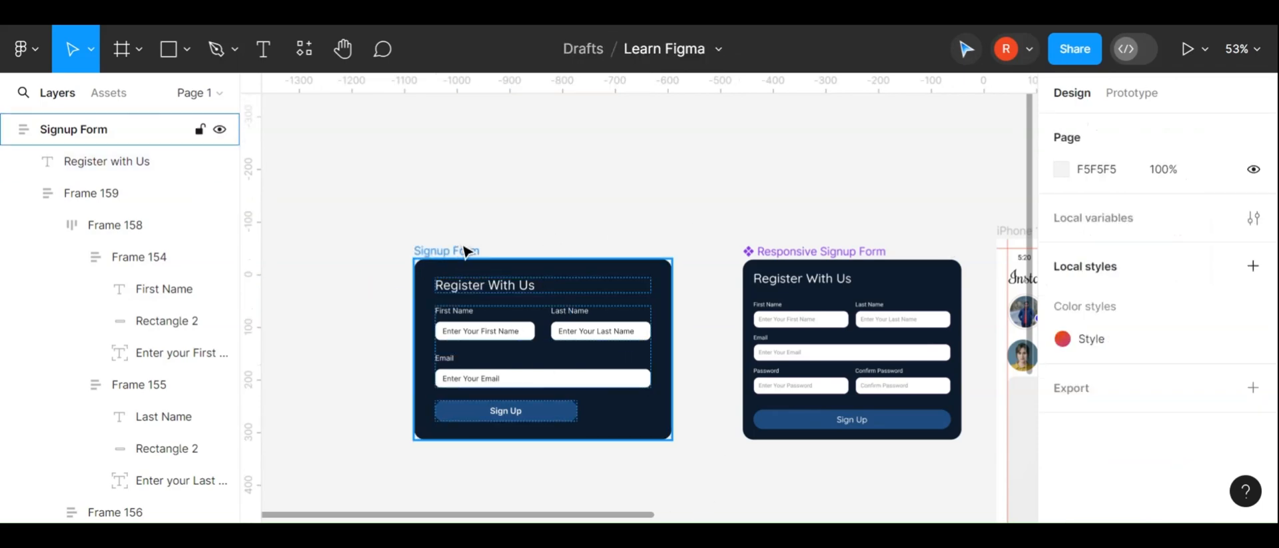
# Resize the Signup Form frame to a fixed width of about 473 px
pyautogui.click(447, 251)
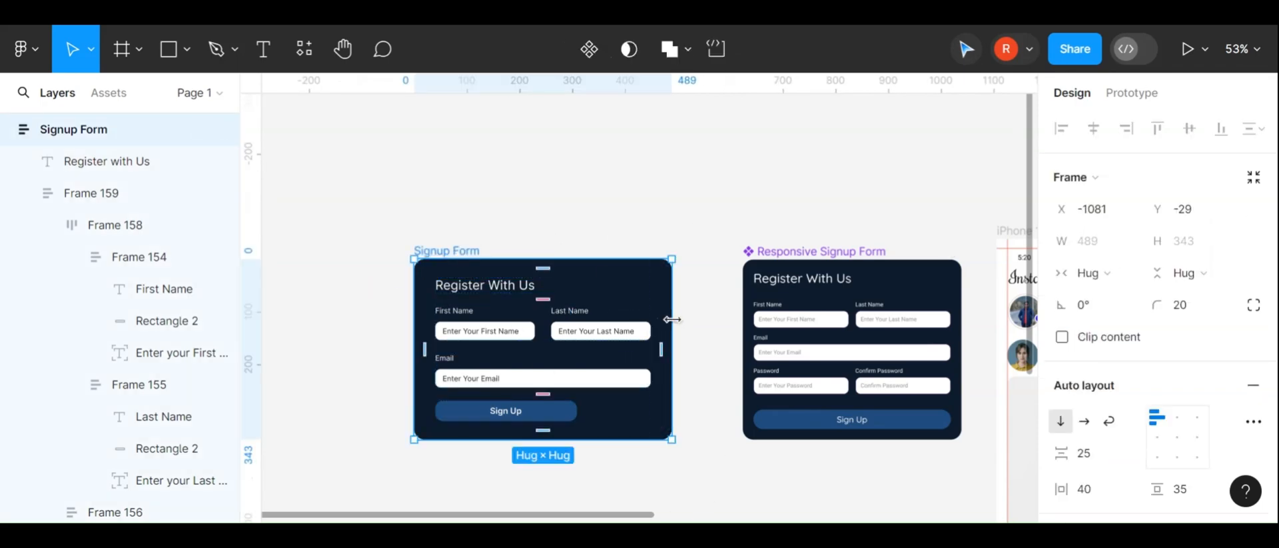
pyautogui.moveTo(671, 319); pyautogui.dragTo(663, 297)
pyautogui.scroll(1, 555, 343)
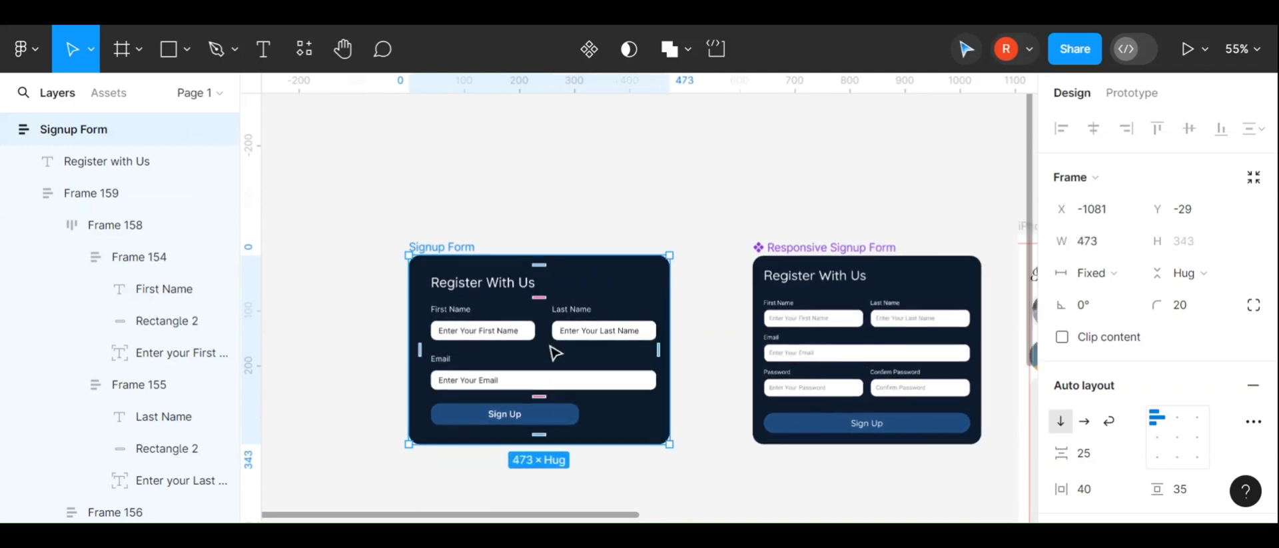
# Set the Sign Up button frame's horizontal sizing to Fill container
pyautogui.click(574, 423)
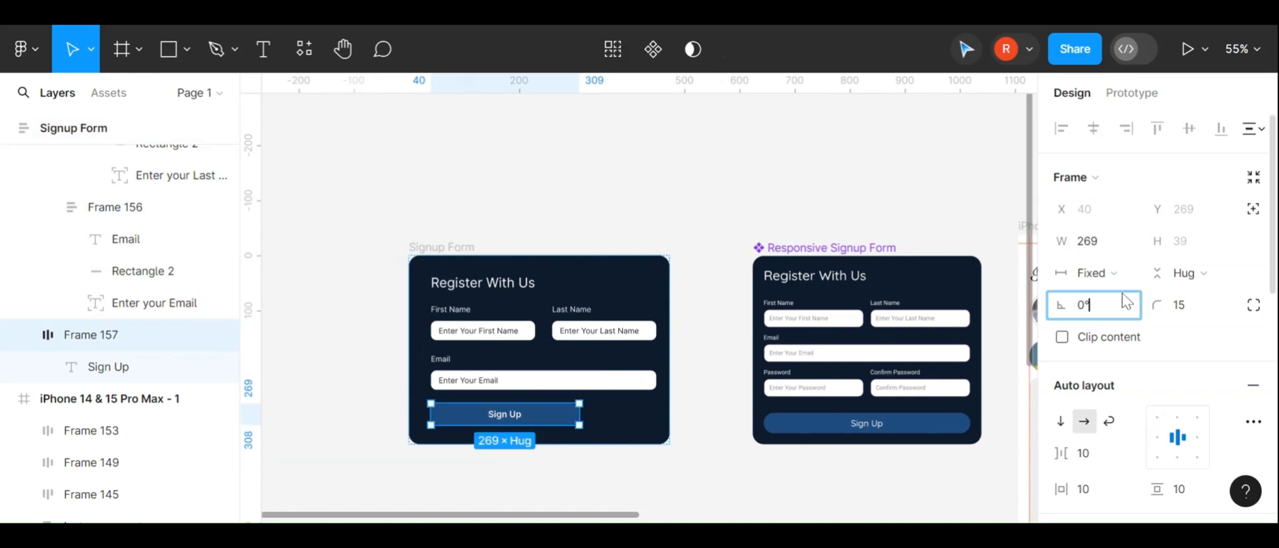
pyautogui.click(1111, 273)
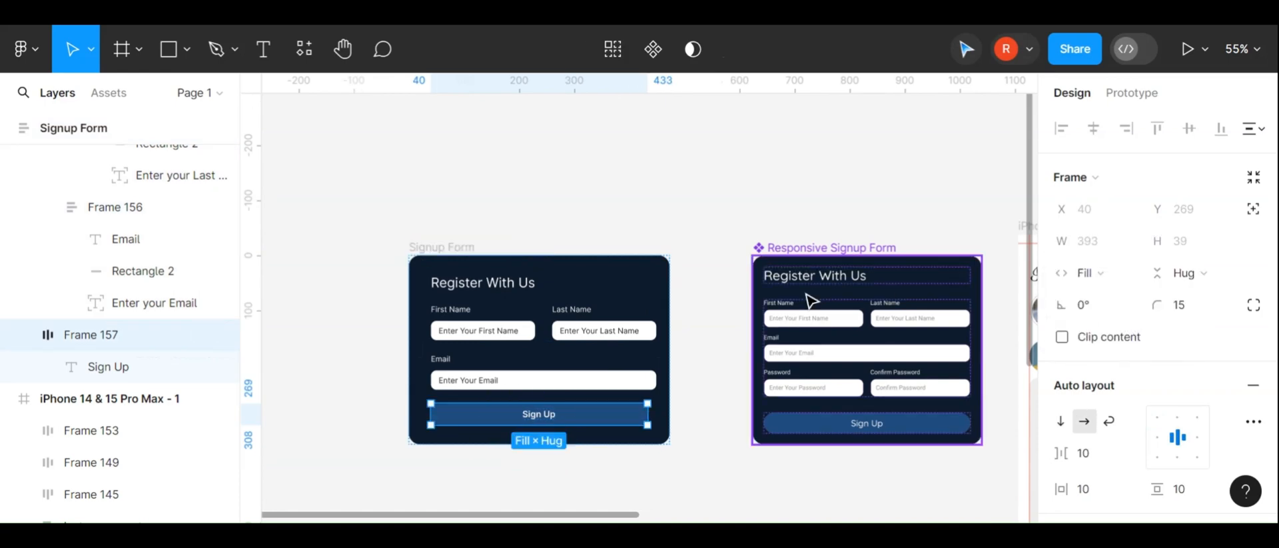
pyautogui.click(714, 363)
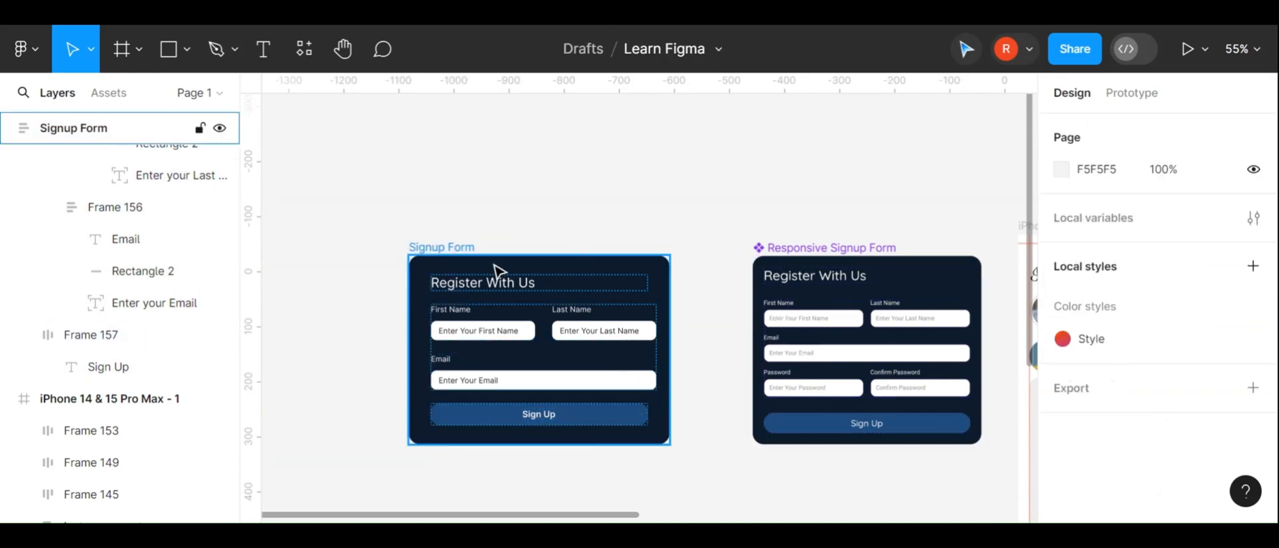
# Widen the Signup Form frame to about 487 px
pyautogui.click(450, 245)
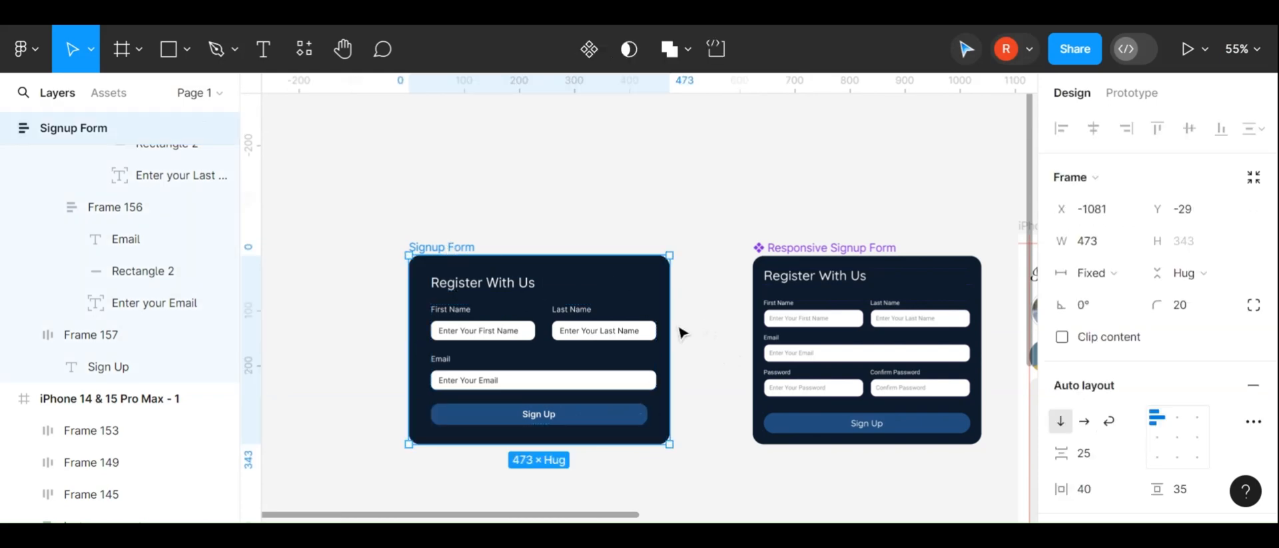
pyautogui.moveTo(671, 323); pyautogui.dragTo(676, 290)
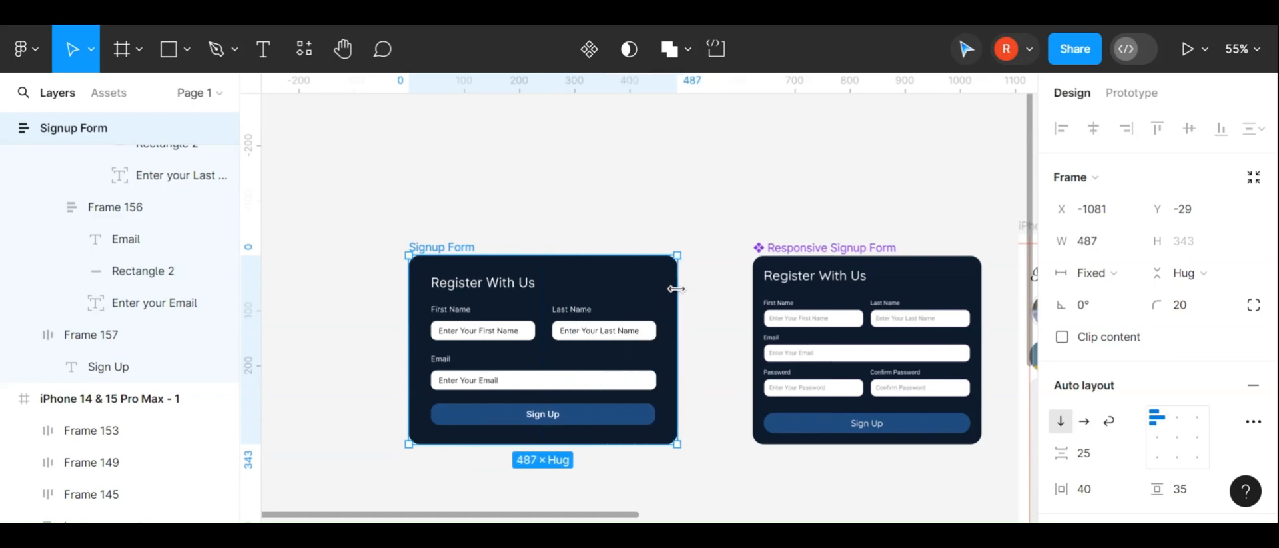
pyautogui.click(706, 352)
# Set the Email label's horizontal sizing to Fill container
pyautogui.click(521, 358)
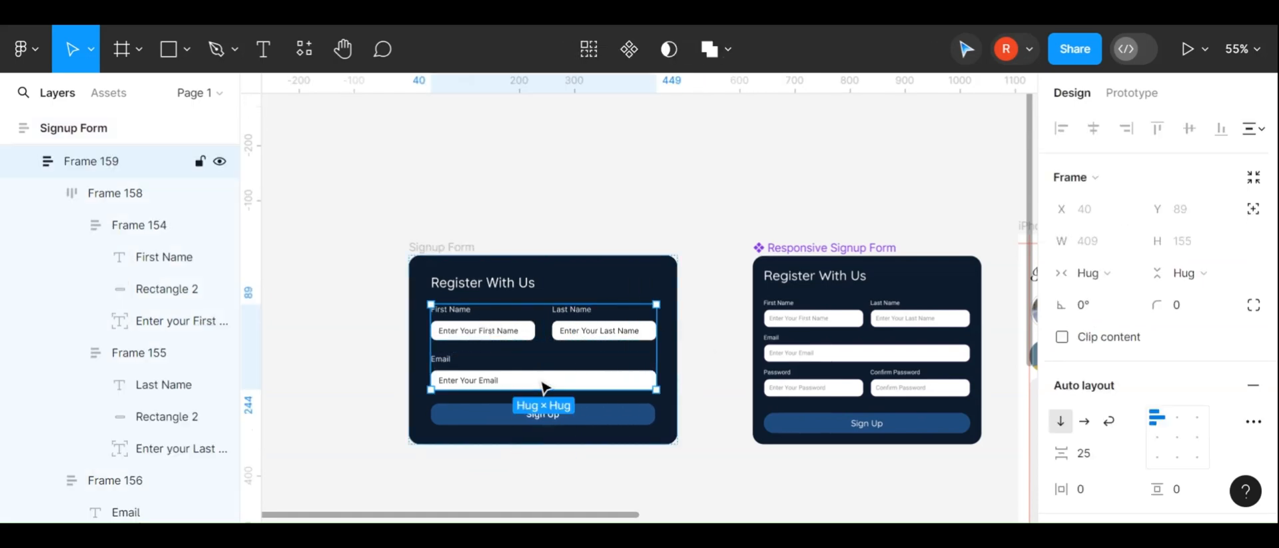
pyautogui.click(542, 385)
pyautogui.click(492, 375)
pyautogui.click(493, 377)
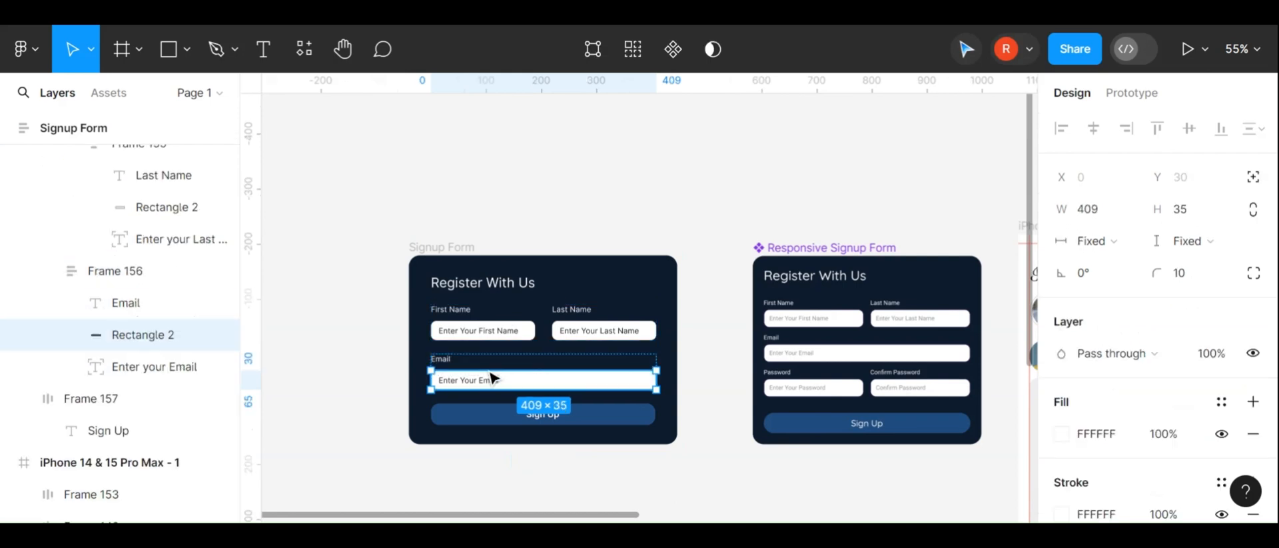
pyautogui.scroll(3, 465, 366)
pyautogui.click(431, 355)
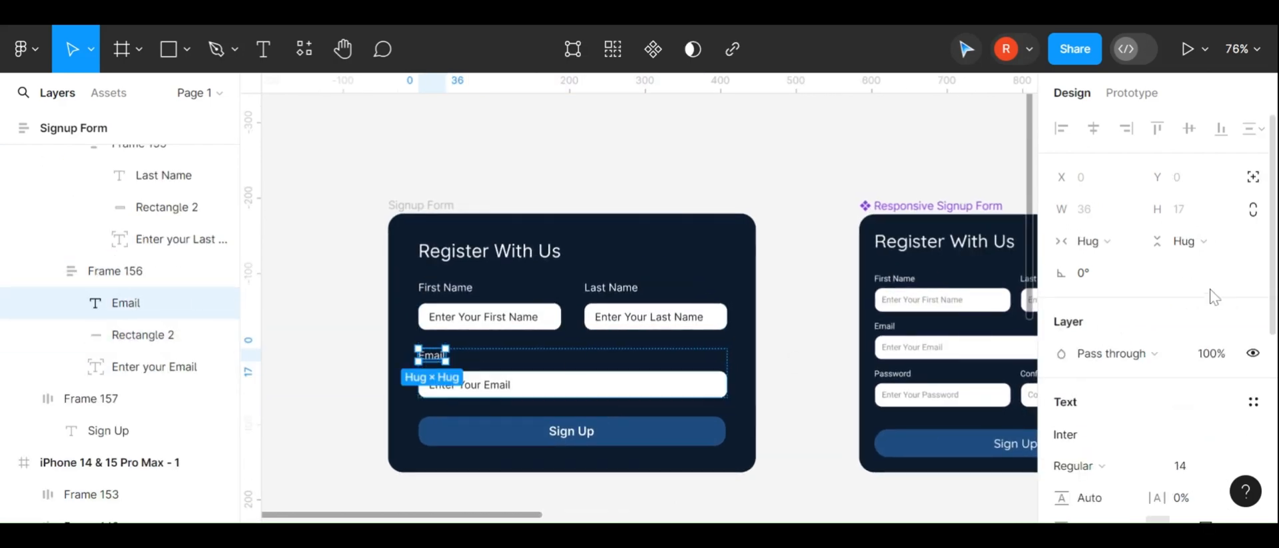
pyautogui.click(1111, 242)
pyautogui.click(1117, 283)
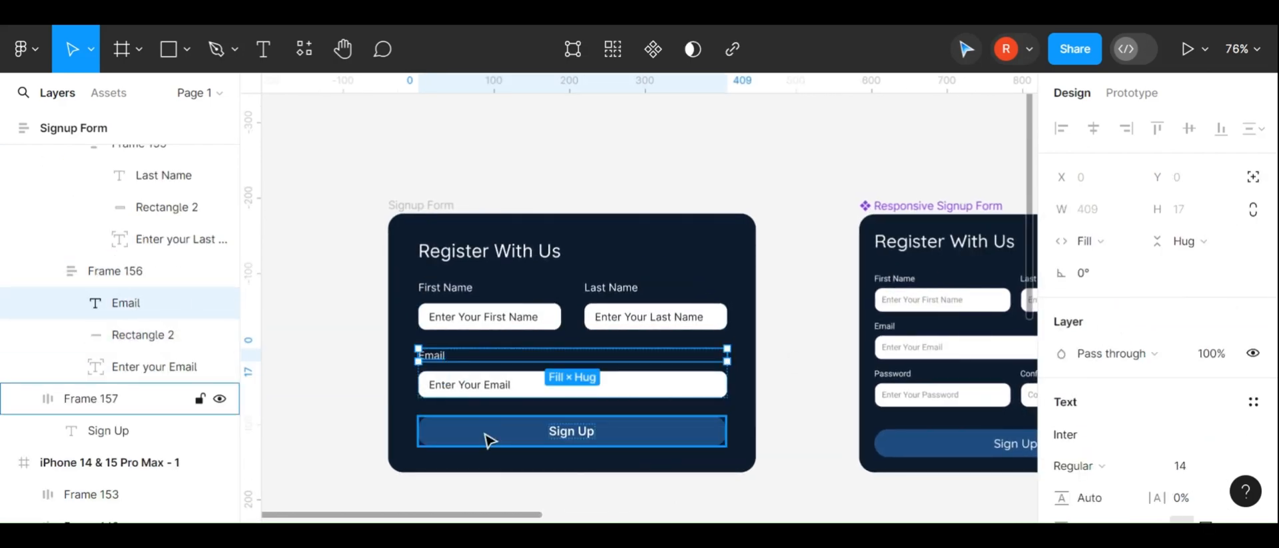
# Set the Email input rectangle's horizontal sizing to Fill container
pyautogui.click(480, 386)
pyautogui.click(672, 385)
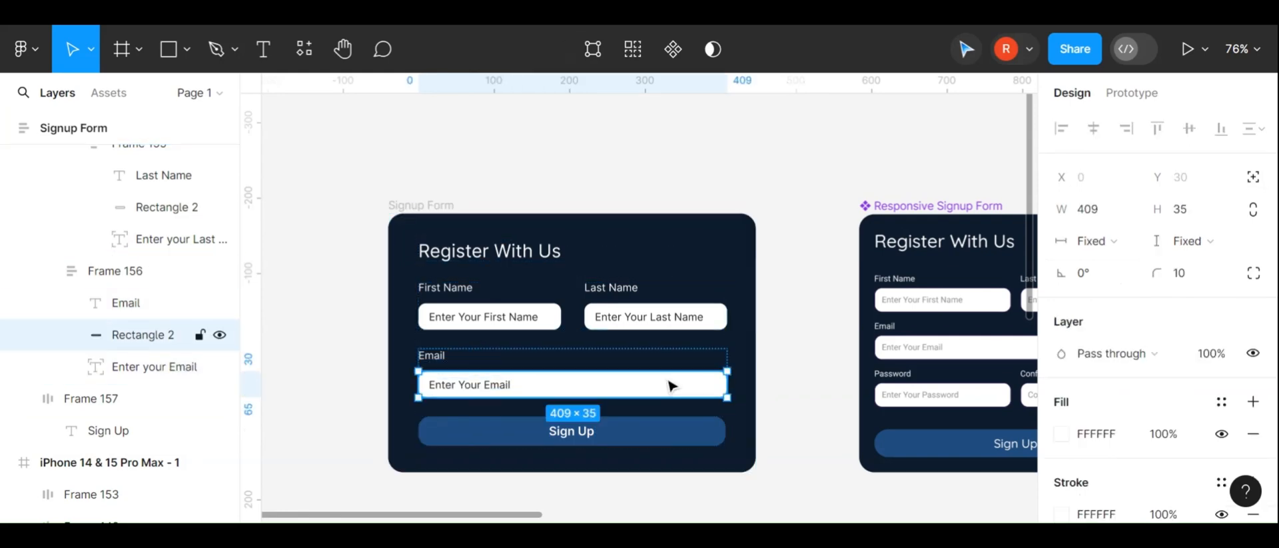
pyautogui.click(1113, 242)
pyautogui.click(1119, 267)
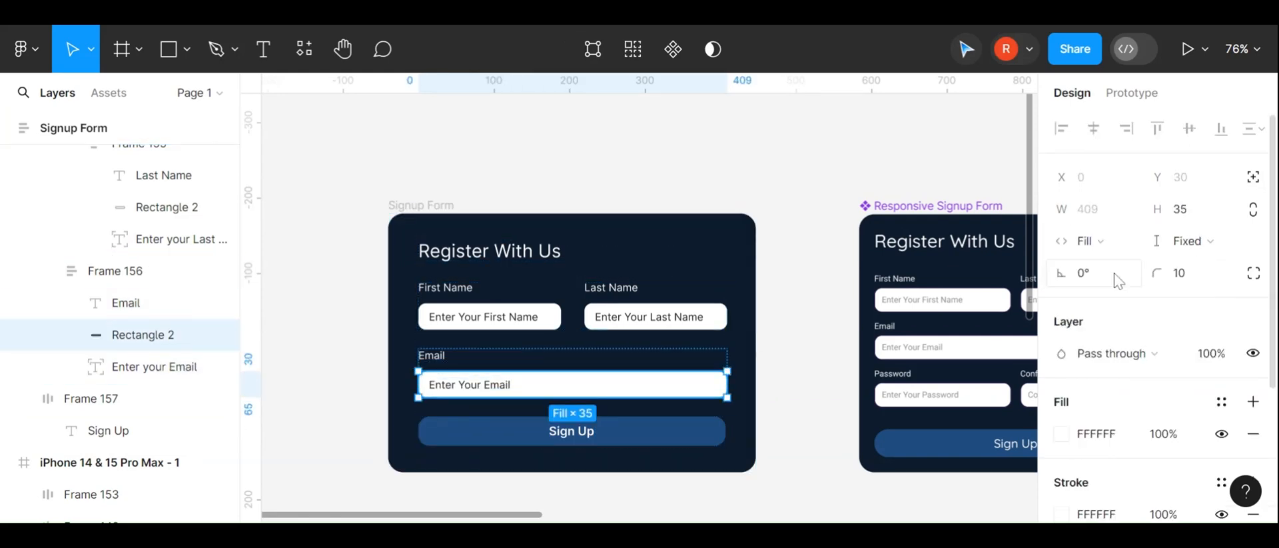
pyautogui.click(757, 365)
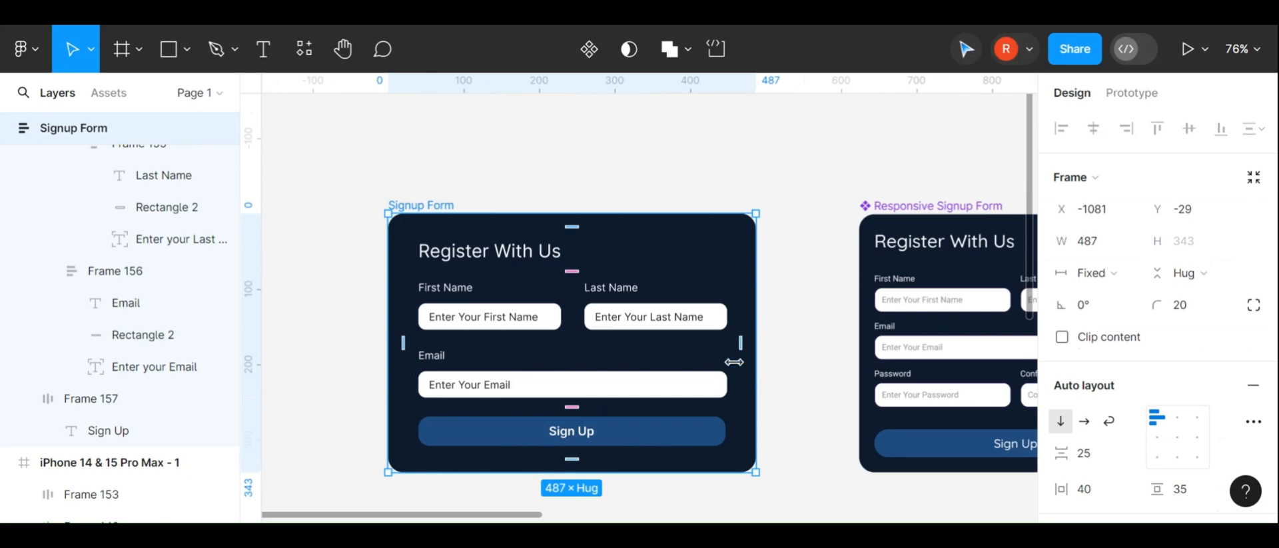
pyautogui.click(791, 360)
pyautogui.click(431, 204)
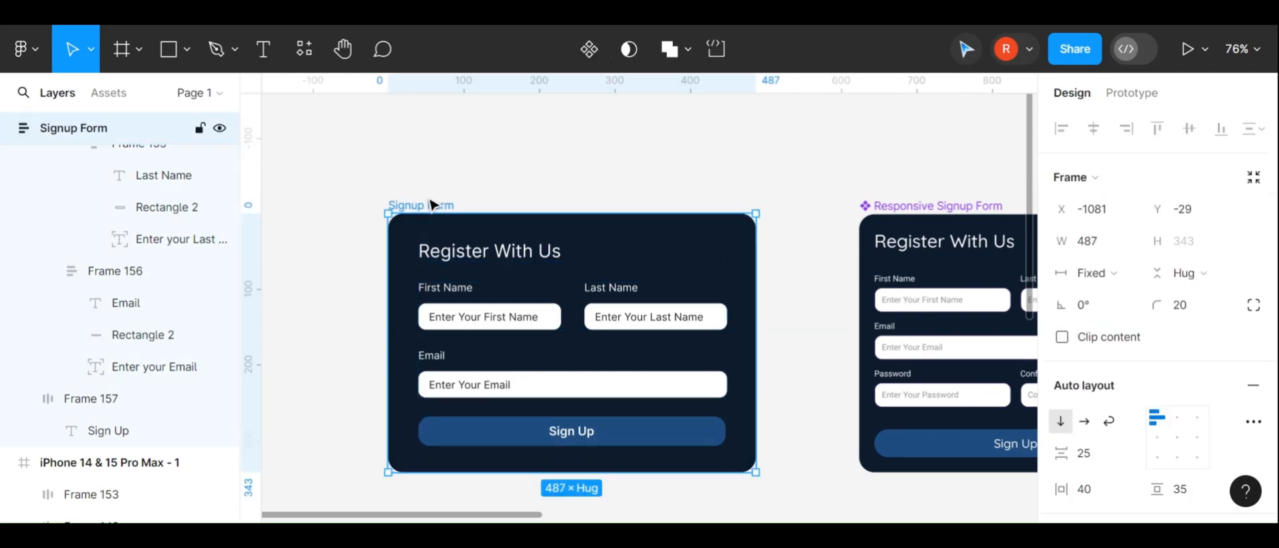
pyautogui.moveTo(757, 304); pyautogui.dragTo(572, 289)
pyautogui.hotkey('ctrl', 'z')
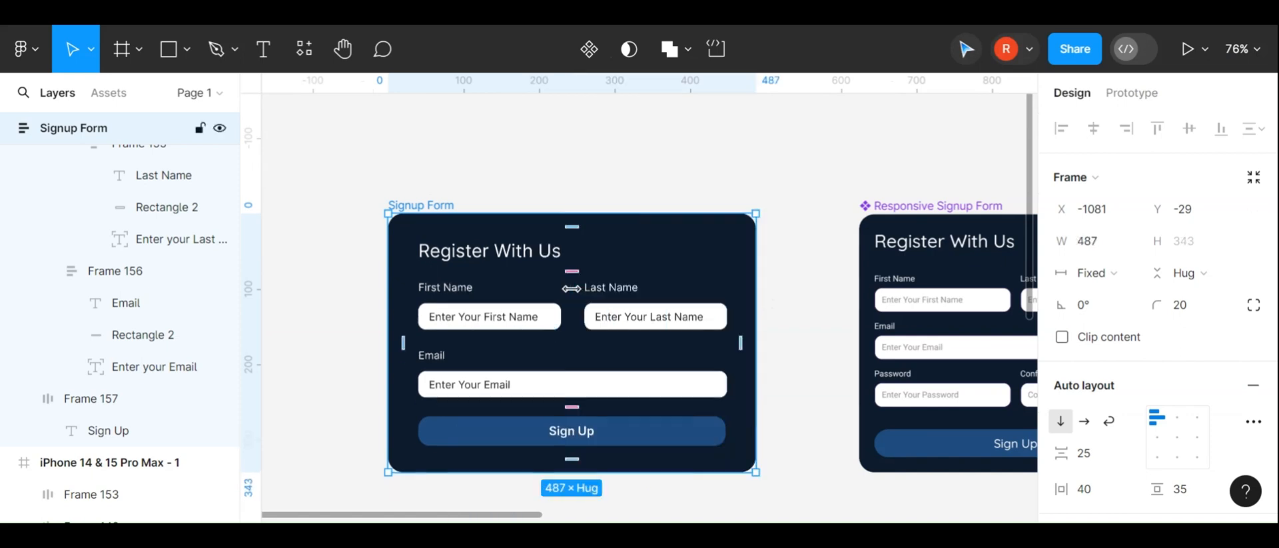
# Set the Email field frame's horizontal sizing to Fill container
pyautogui.click(560, 380)
pyautogui.click(560, 381)
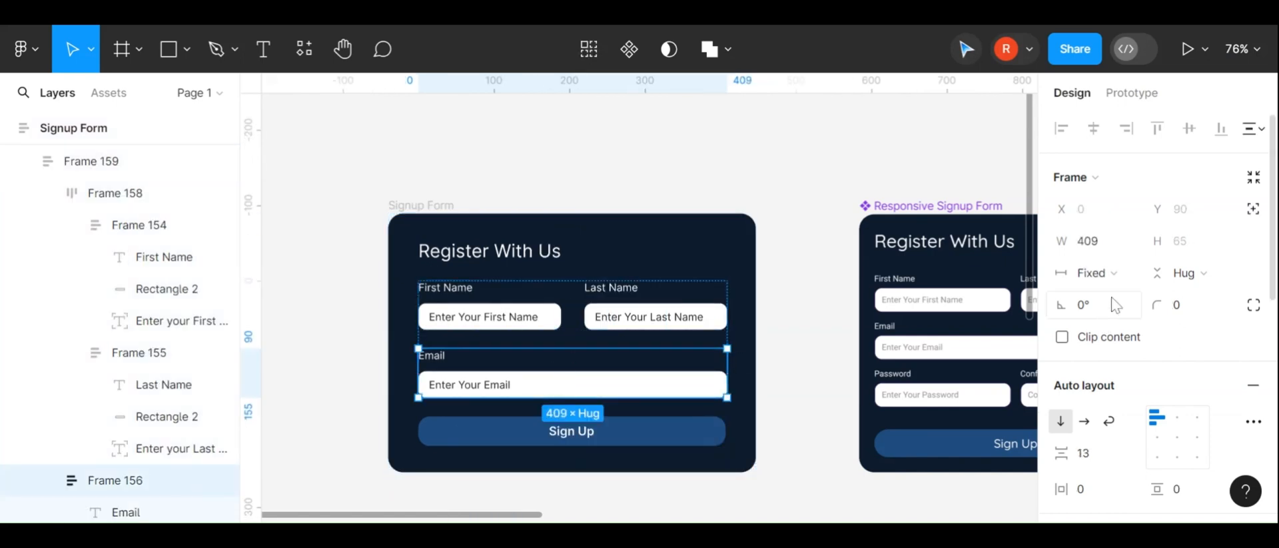
pyautogui.click(1114, 273)
pyautogui.click(1124, 321)
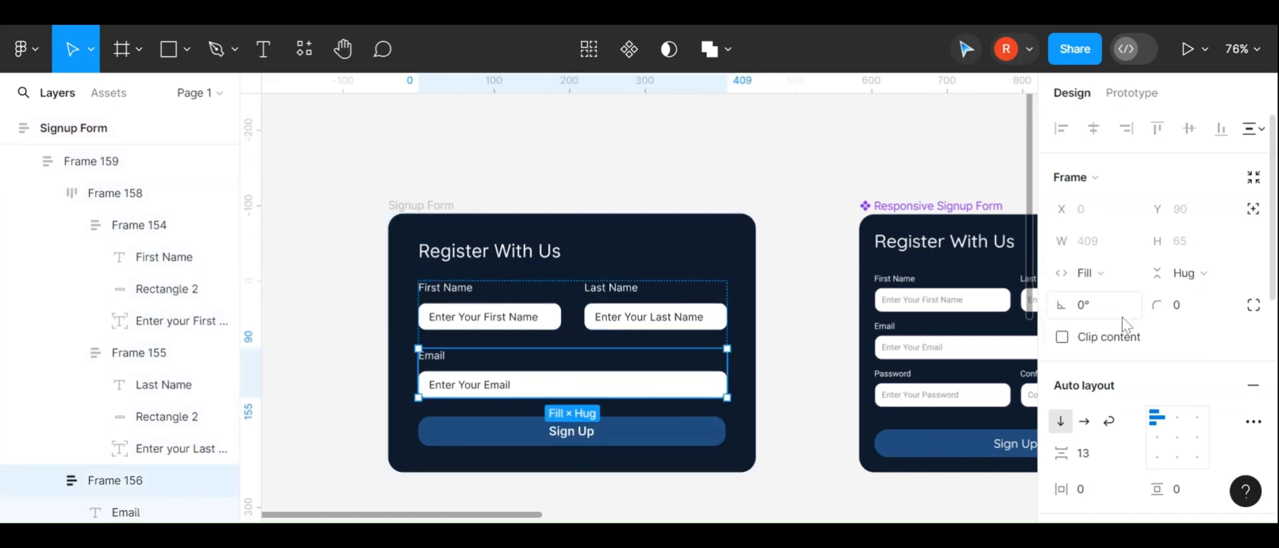
pyautogui.click(754, 331)
pyautogui.moveTo(754, 329); pyautogui.dragTo(551, 329)
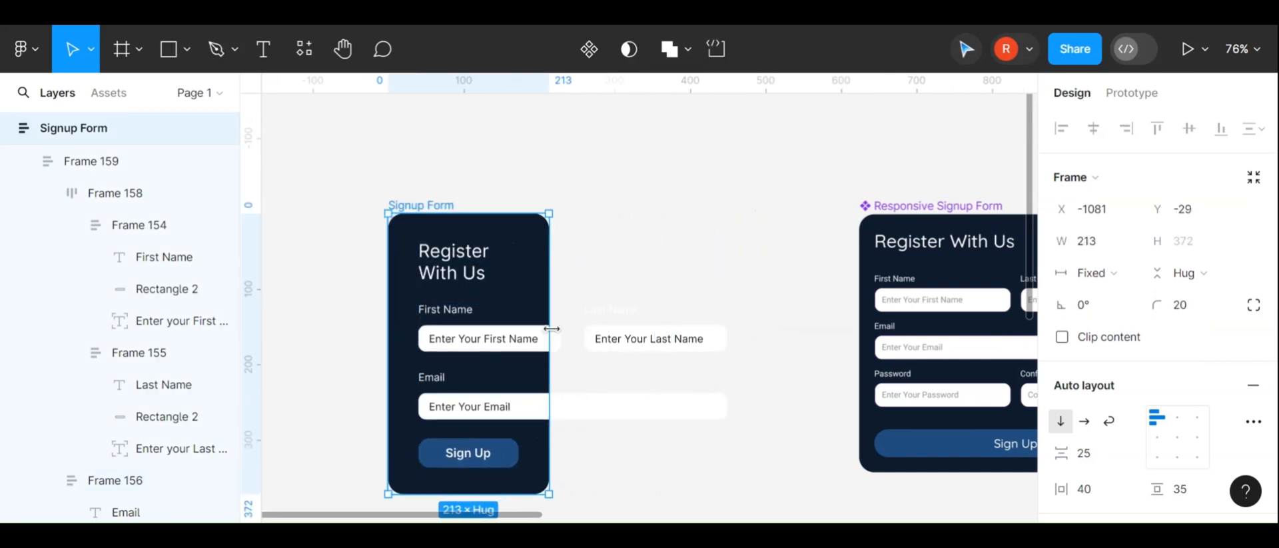
pyautogui.hotkey('ctrl', 'z')
# Inspect the Email and Last Name field layers and their horizontal sizing settings
pyautogui.click(614, 391)
pyautogui.press('Return')
pyautogui.press('Return')
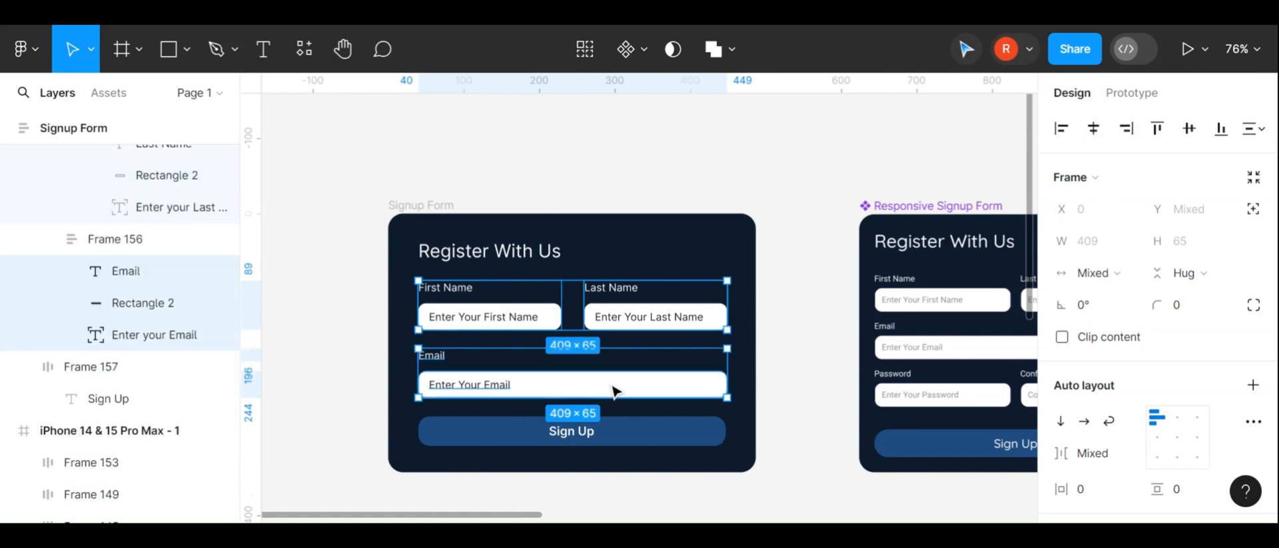
pyautogui.doubleClick(614, 391)
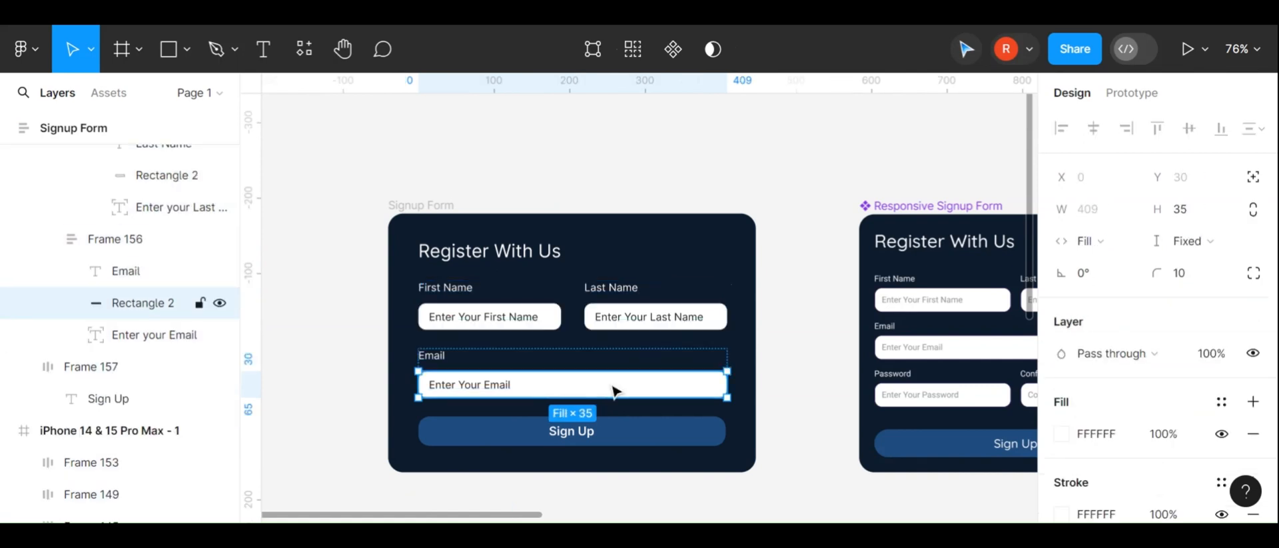
pyautogui.press('Escape')
pyautogui.click(781, 380)
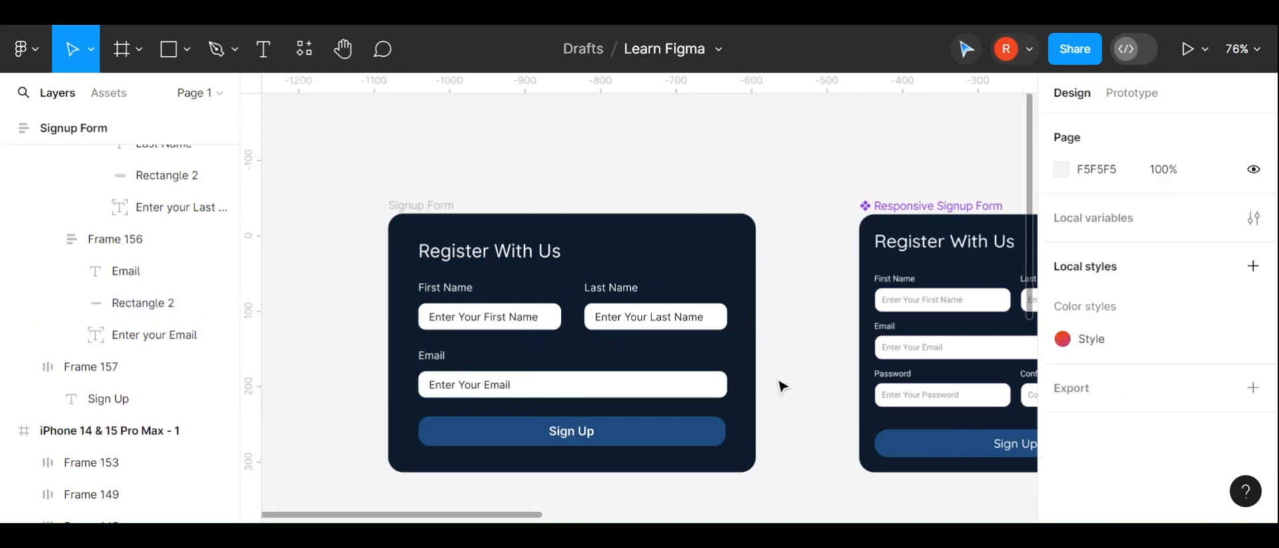
pyautogui.doubleClick(626, 384)
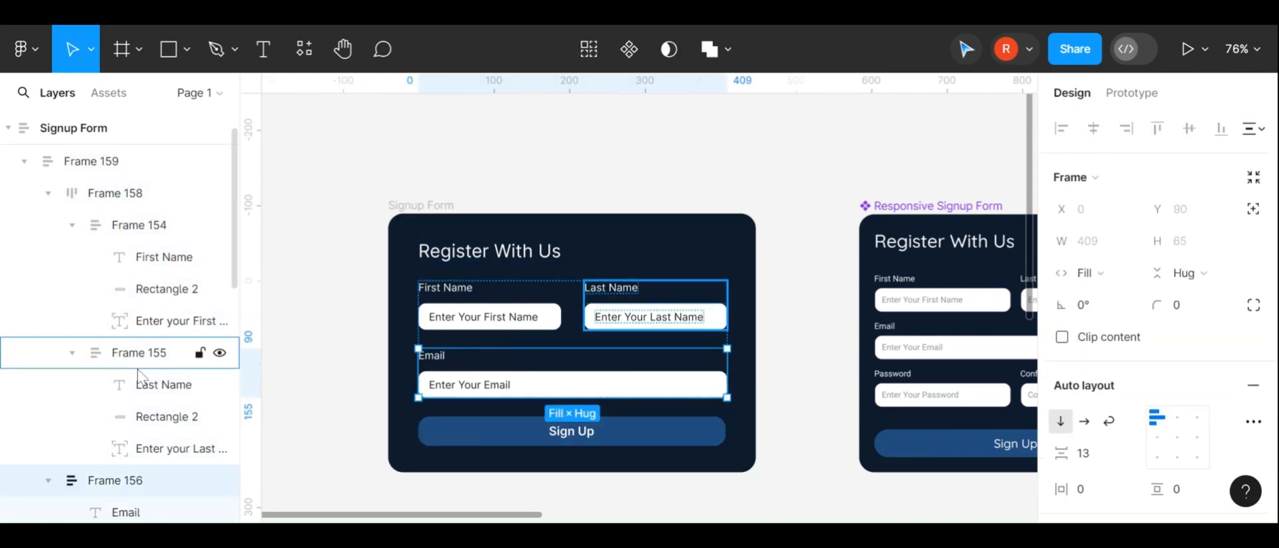
pyautogui.scroll(-3, 136, 369)
pyautogui.click(143, 407)
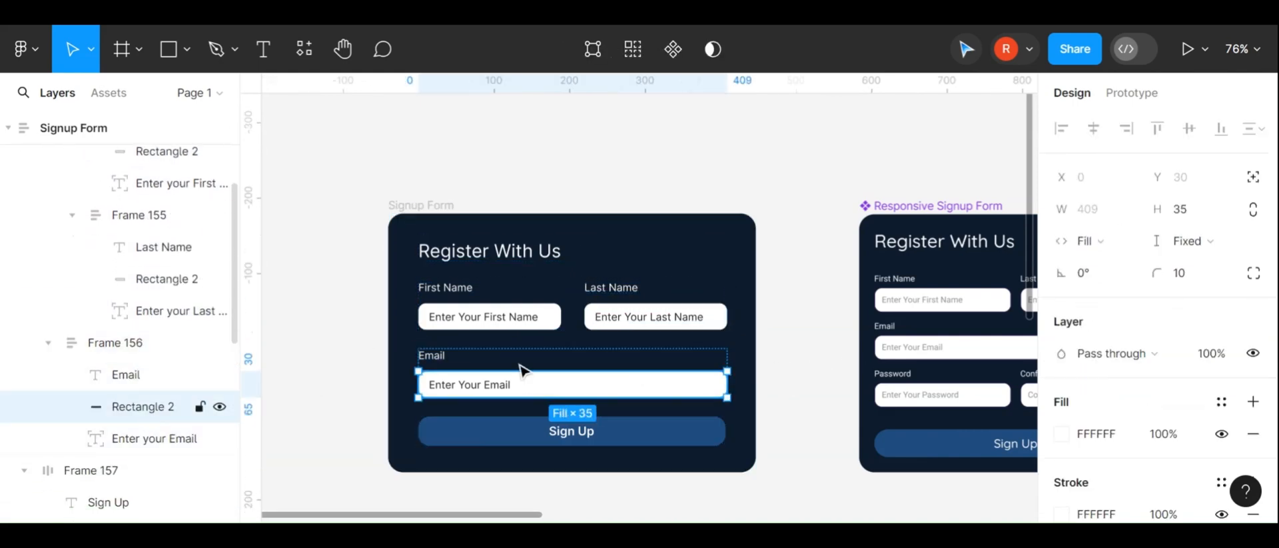
pyautogui.click(1096, 241)
pyautogui.click(1111, 241)
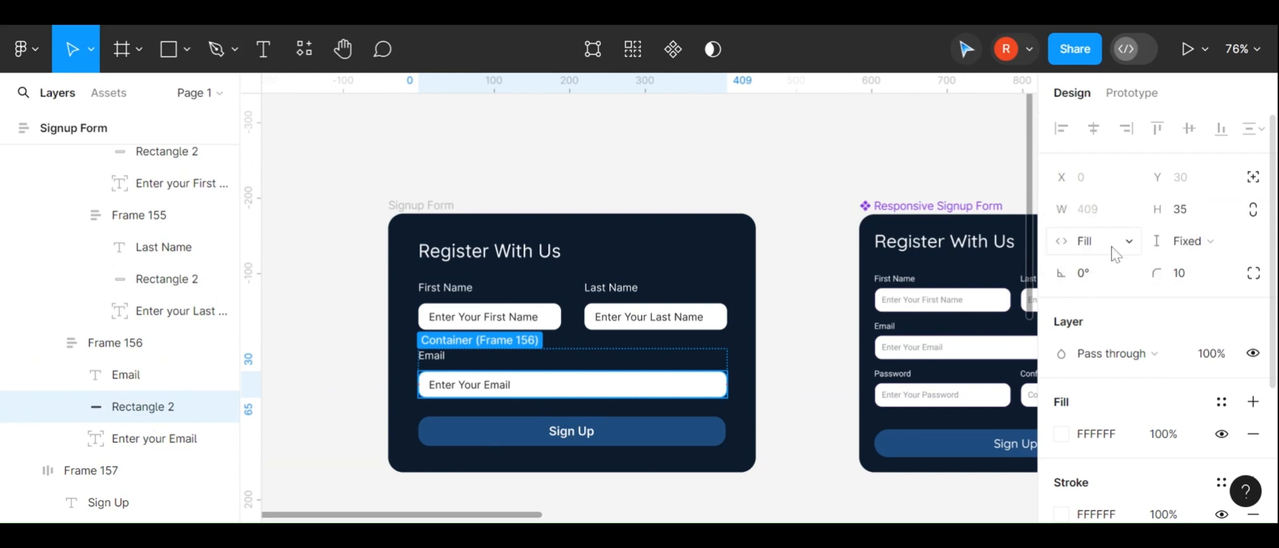
pyautogui.click(144, 383)
pyautogui.click(148, 354)
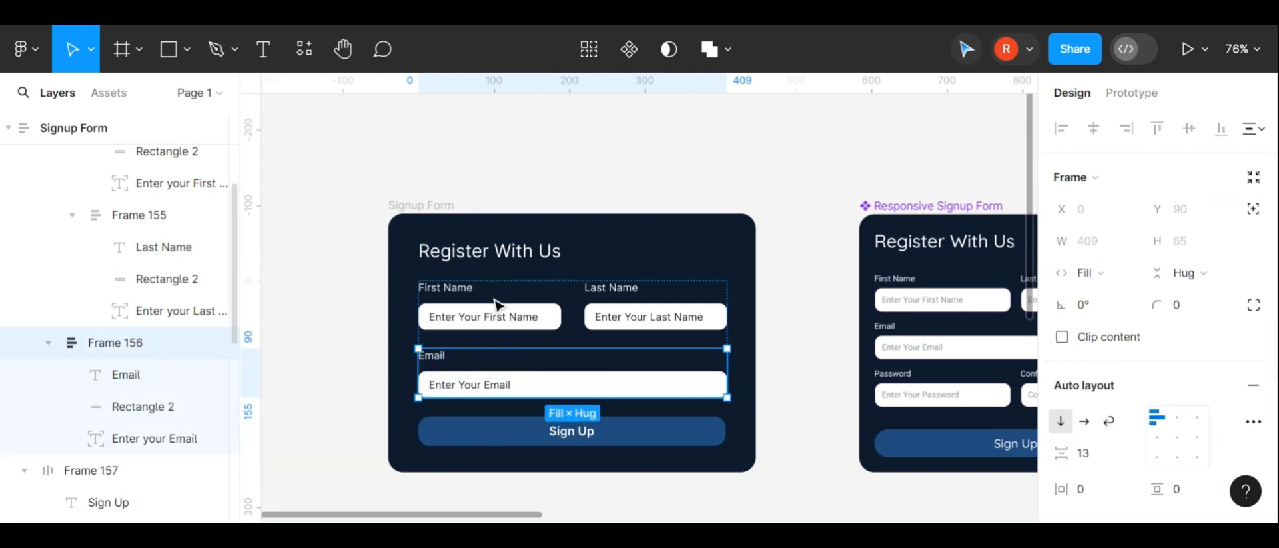
# Try resizing the Signup Form card's width
pyautogui.click(684, 386)
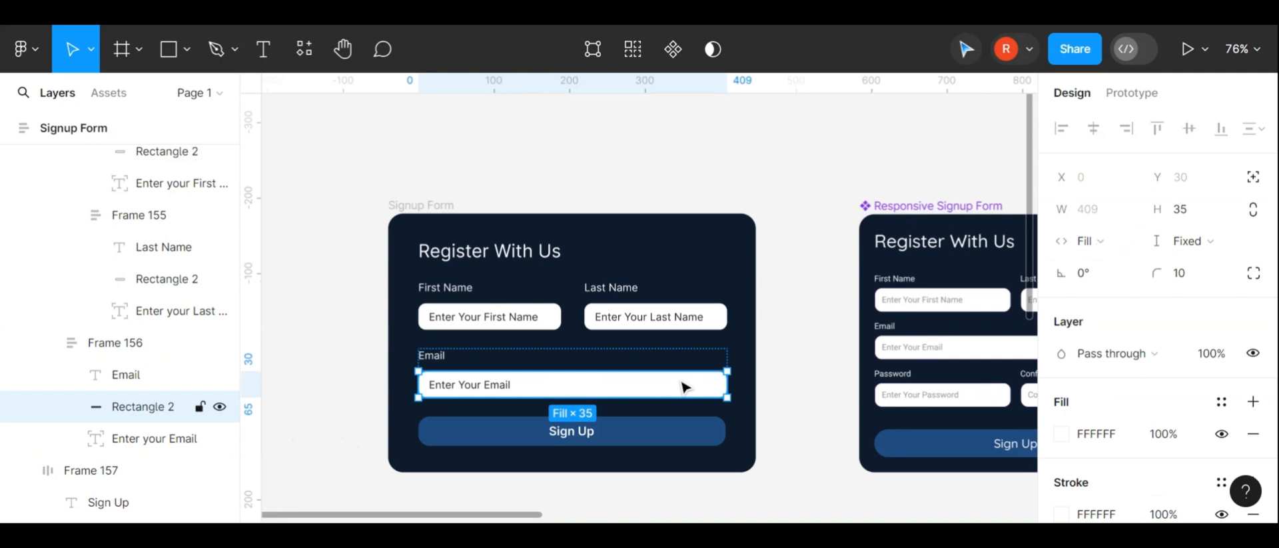
pyautogui.click(743, 385)
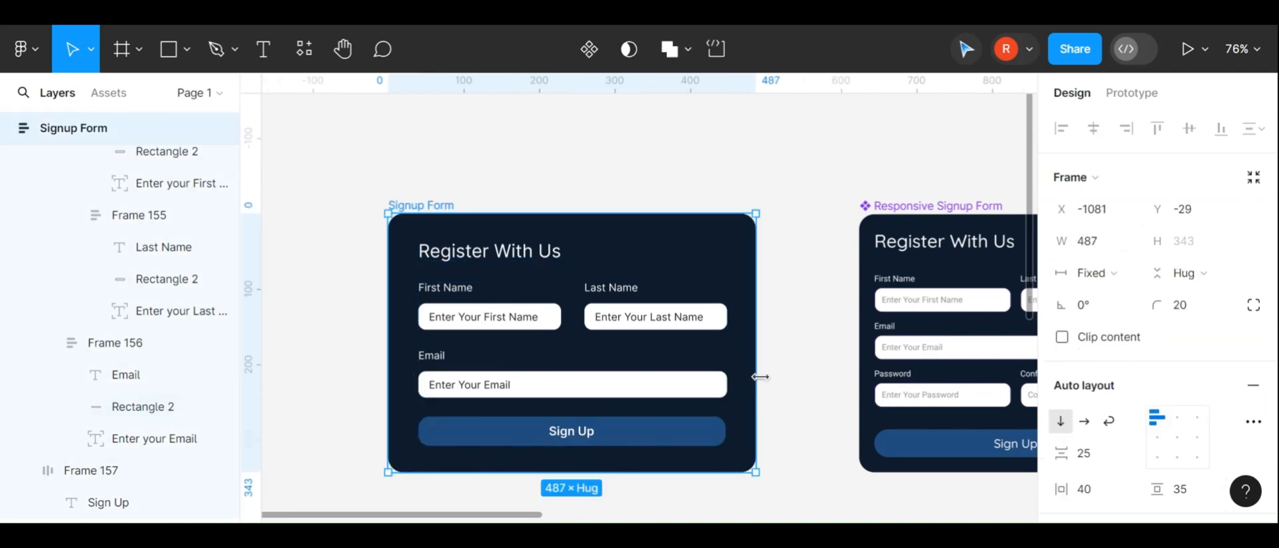
pyautogui.moveTo(760, 376); pyautogui.dragTo(571, 350)
pyautogui.hotkey('ctrl', 'z')
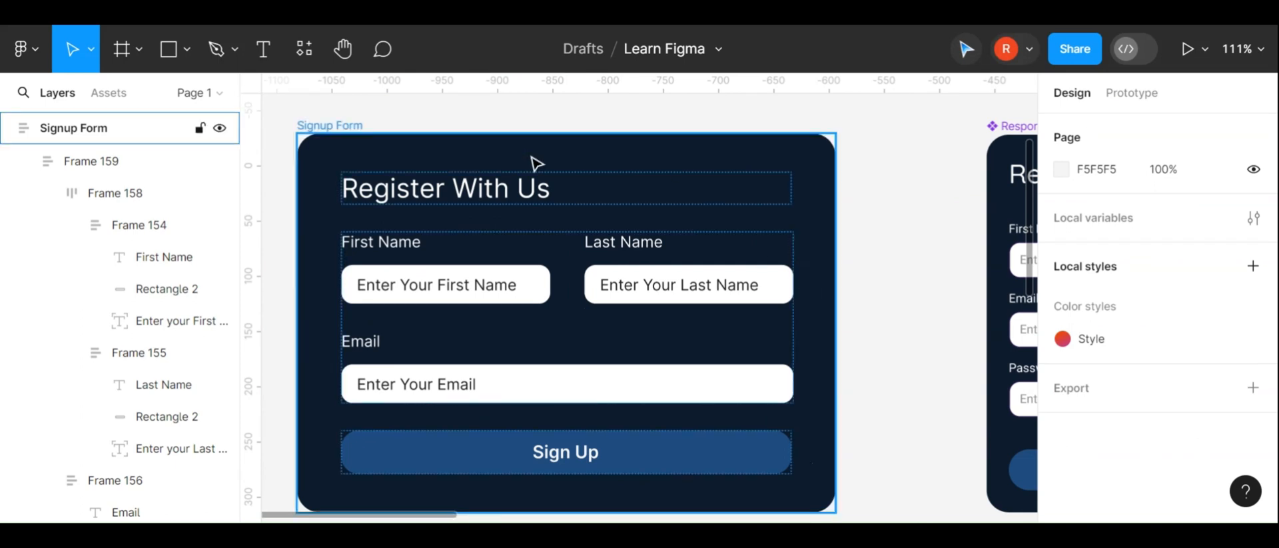
# Set the fields container frame's horizontal sizing to Fill container
pyautogui.click(350, 142)
pyautogui.scroll(-1, 579, 278)
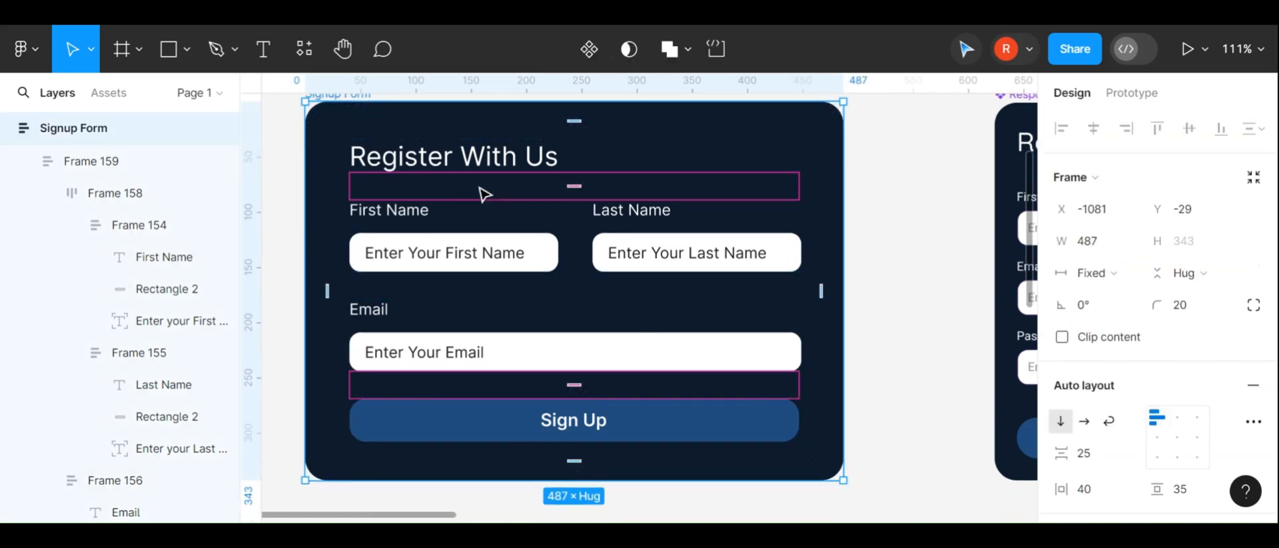
pyautogui.click(573, 341)
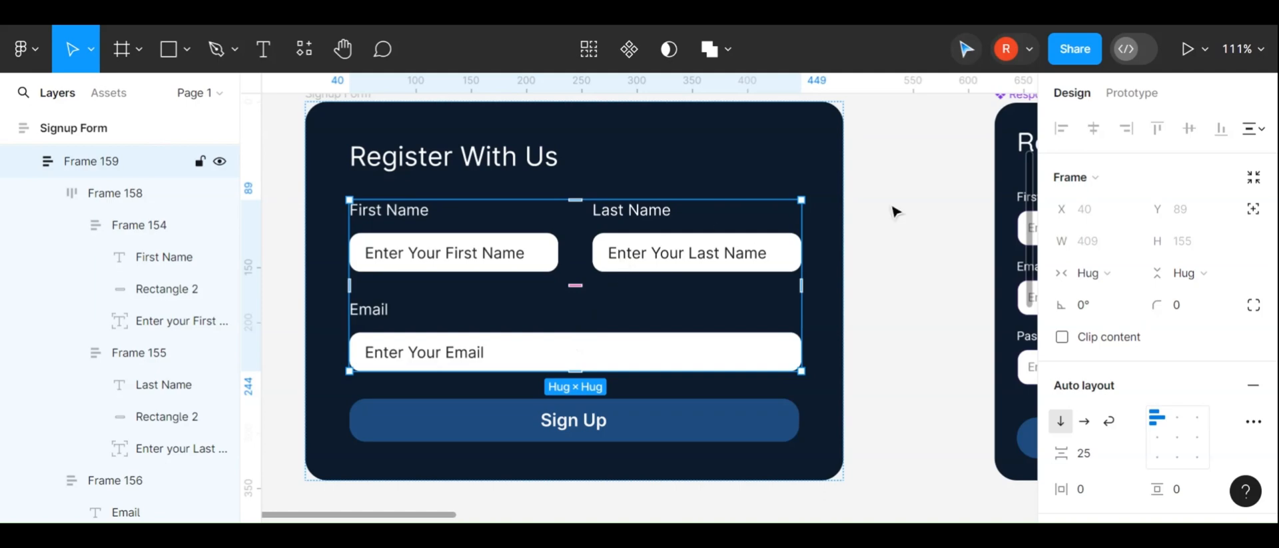
pyautogui.click(1101, 274)
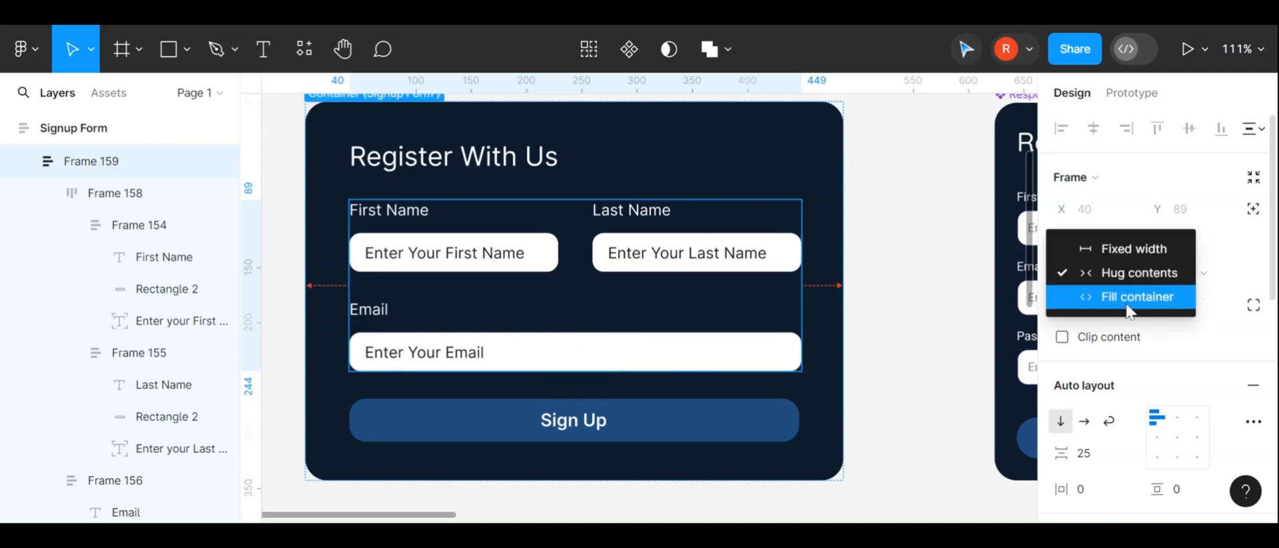
pyautogui.click(1152, 277)
pyautogui.click(862, 286)
pyautogui.click(771, 308)
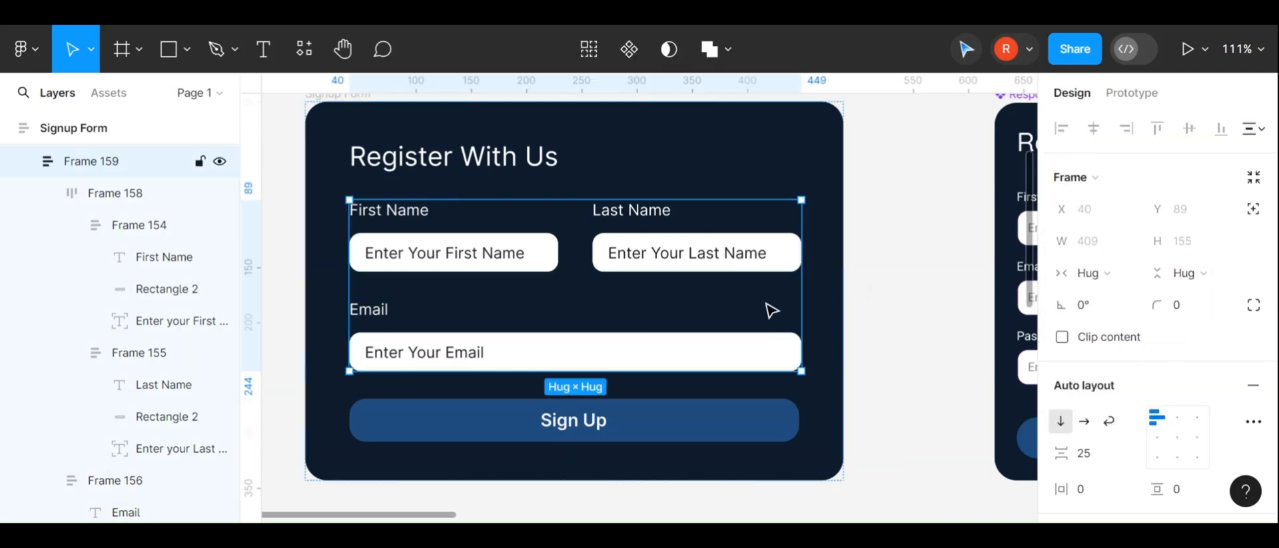
pyautogui.click(1096, 273)
pyautogui.click(1118, 297)
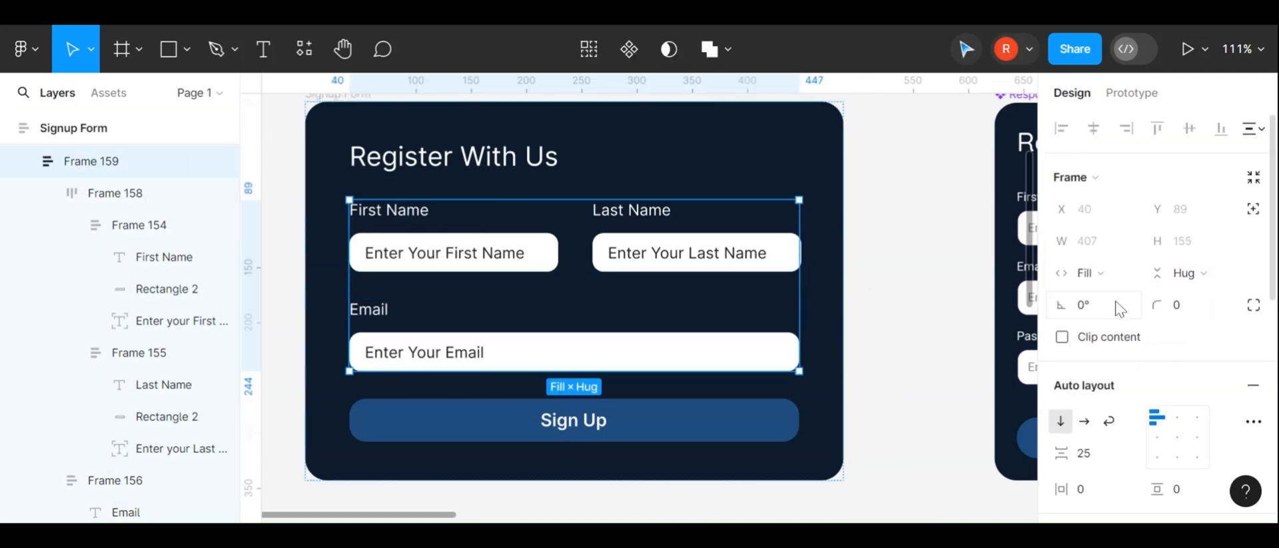
# Resize the Signup Form card's width to about 488 to test that the fields container stretches with it
pyautogui.click(862, 315)
pyautogui.click(362, 101)
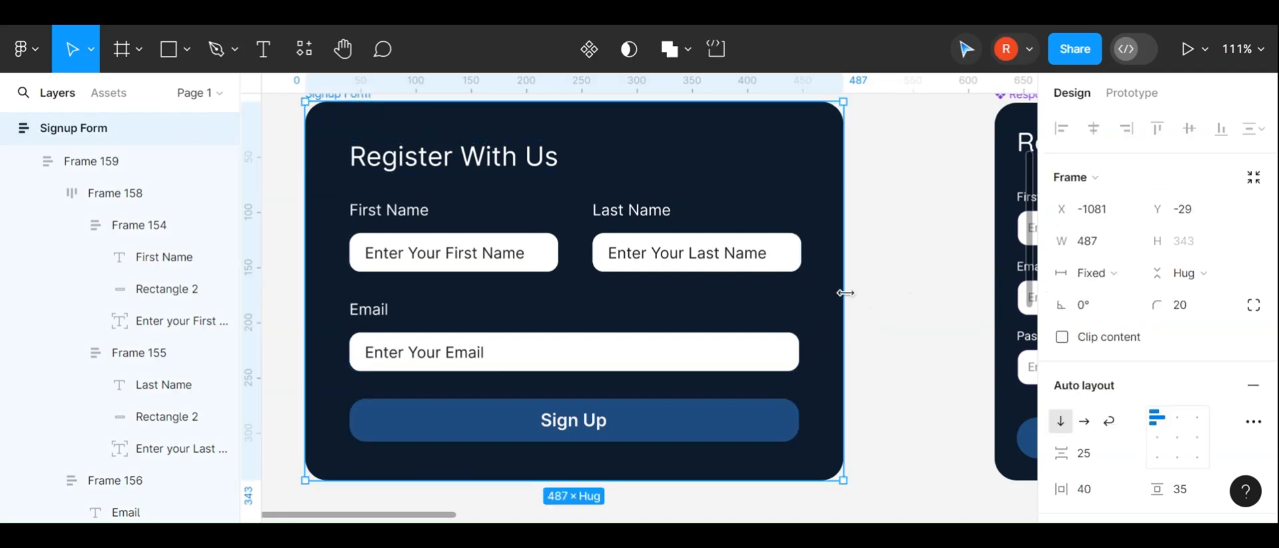
pyautogui.moveTo(844, 293); pyautogui.dragTo(844, 251)
pyautogui.click(513, 217)
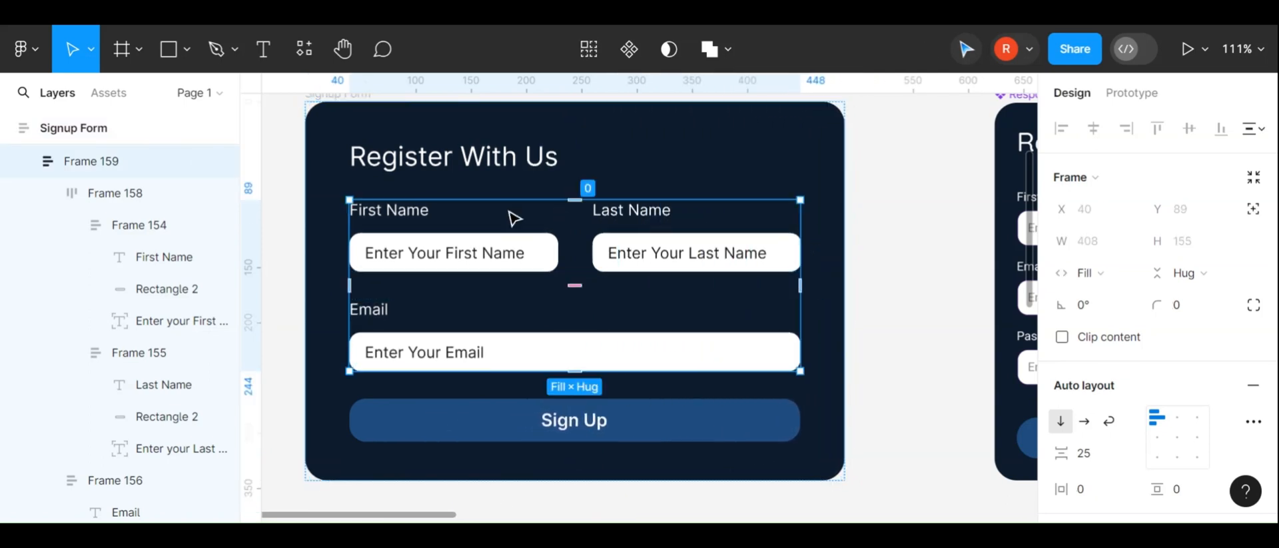
pyautogui.click(825, 259)
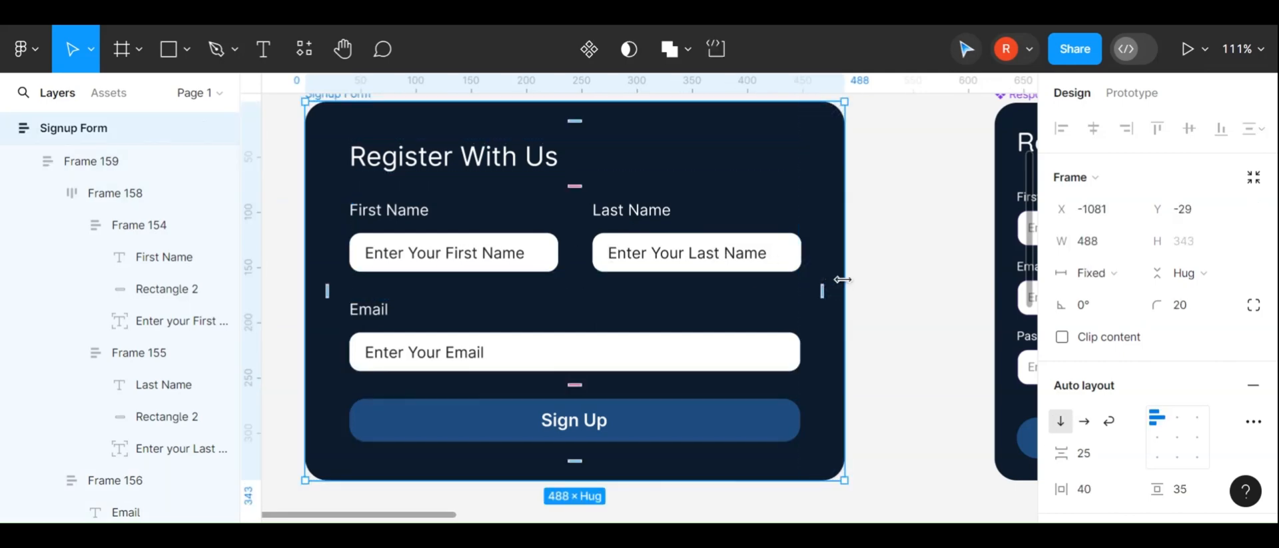
# Try widening the Signup Form card once more
pyautogui.moveTo(843, 280); pyautogui.dragTo(759, 280)
pyautogui.hotkey('ctrl', 'z')
# Resize the reference Responsive Signup Form's width to examine how its fields respond
pyautogui.hscroll(6, 759, 280)
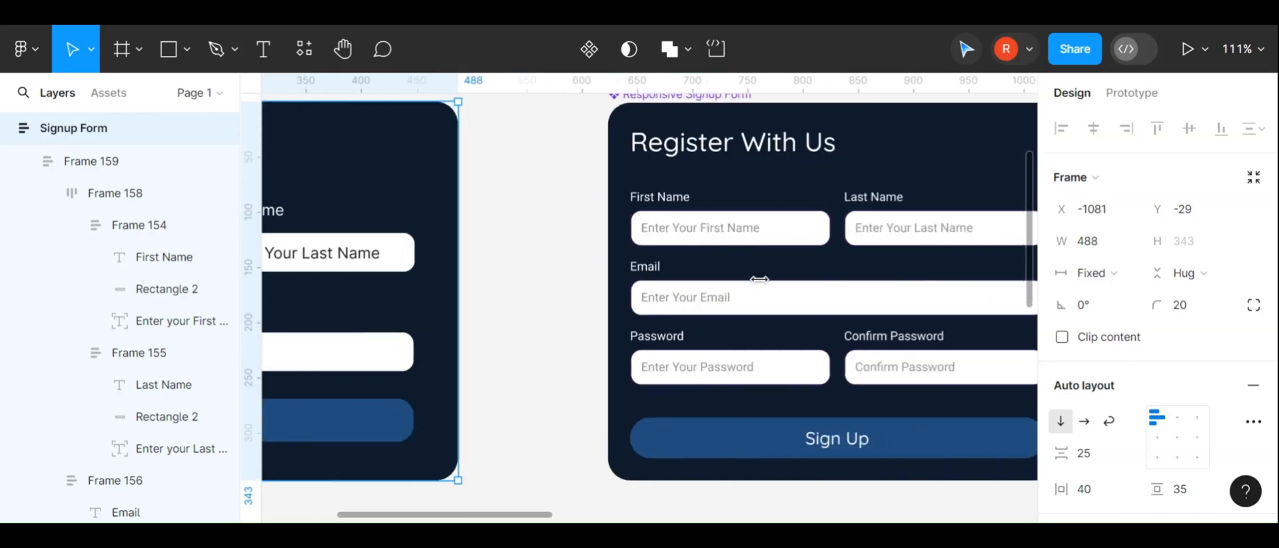
pyautogui.hscroll(6, 673, 120)
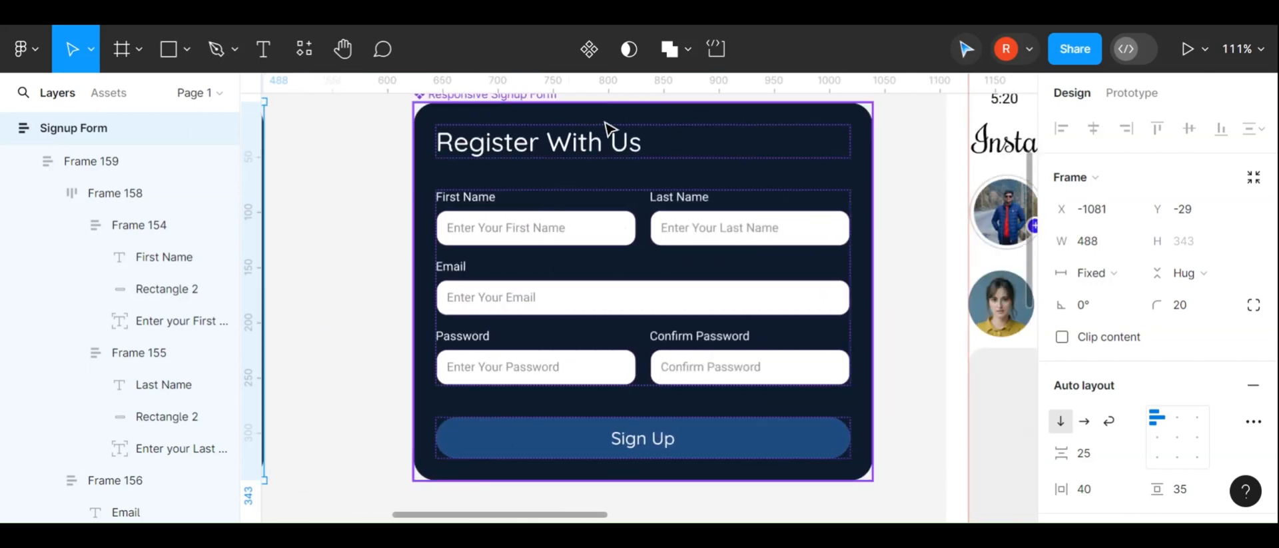
pyautogui.scroll(2, 889, 297)
pyautogui.click(889, 296)
pyautogui.click(869, 295)
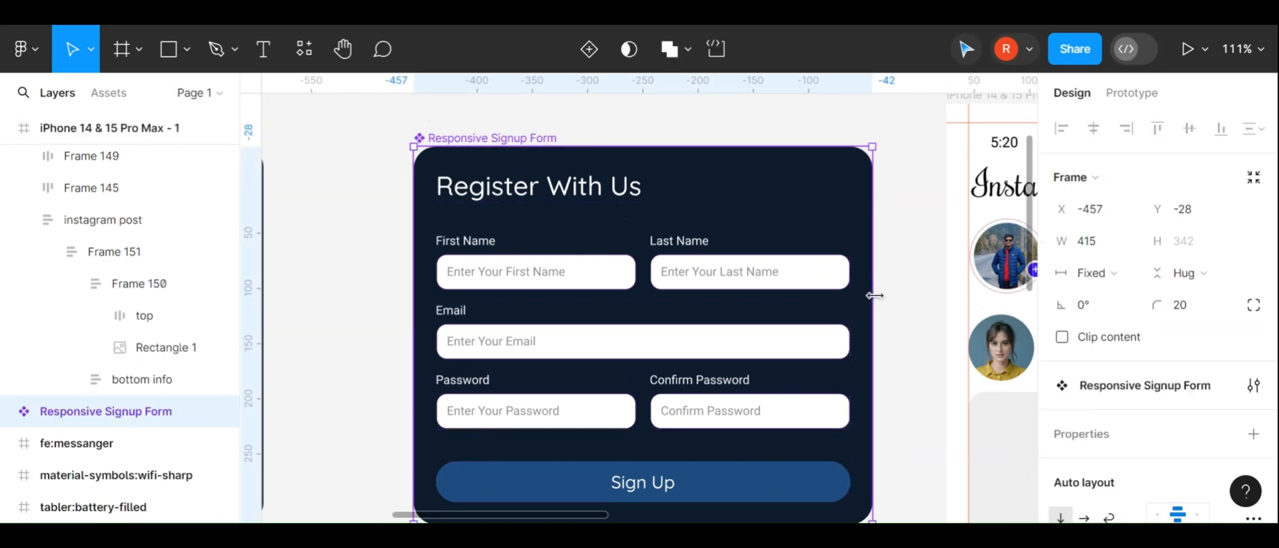
pyautogui.moveTo(869, 302); pyautogui.dragTo(849, 287)
pyautogui.hscroll(-10, 846, 286)
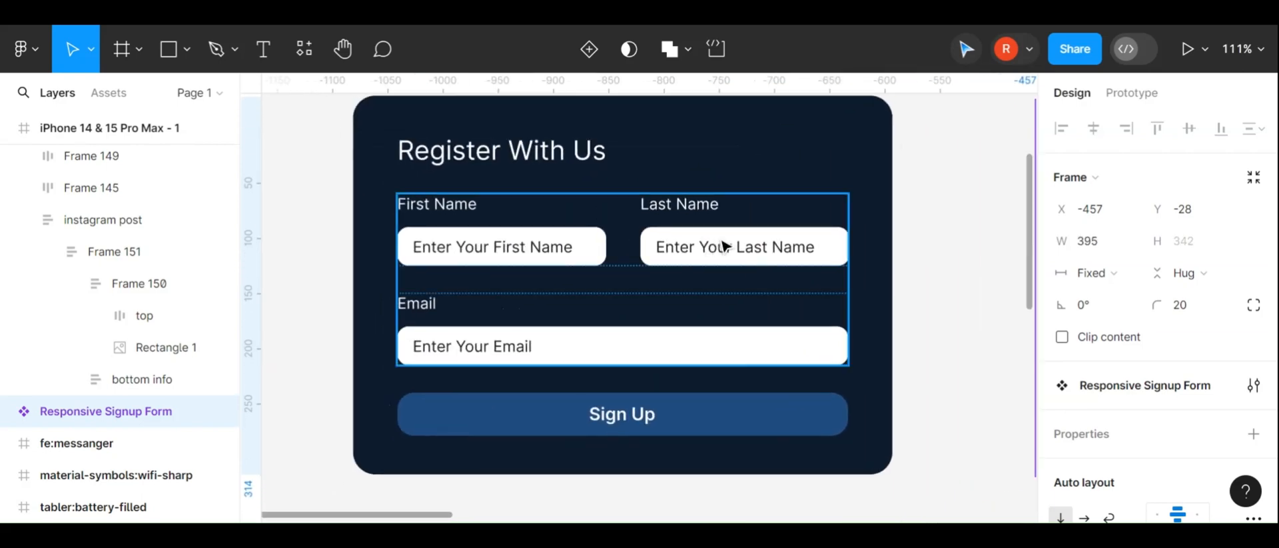
# Set the fields row frame's horizontal sizing to Fill container
pyautogui.click(744, 241)
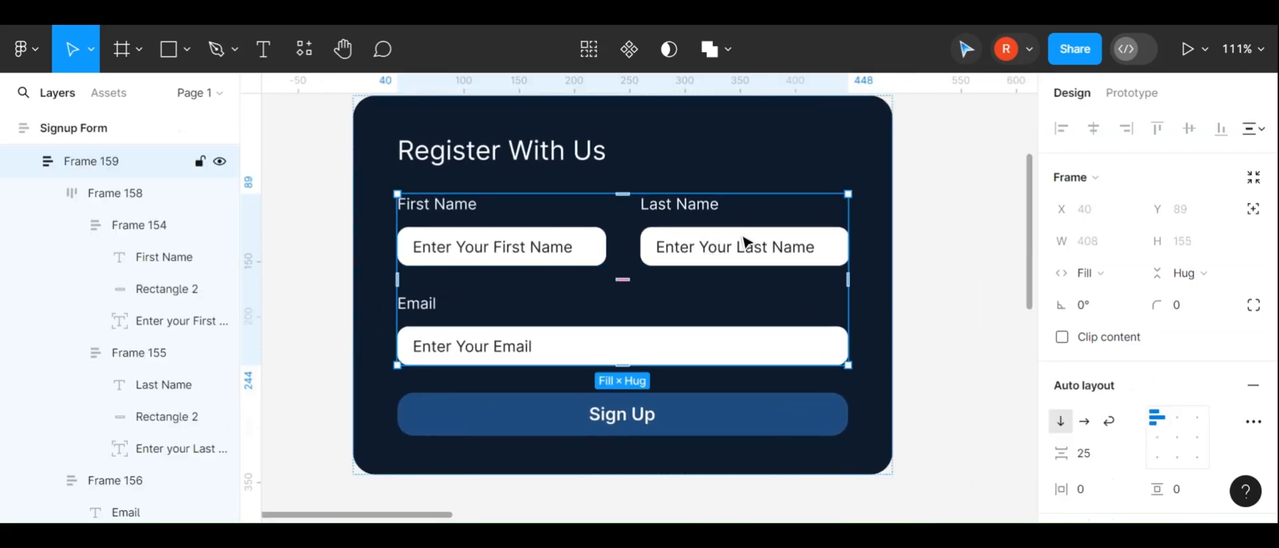
pyautogui.click(744, 241)
pyautogui.click(1096, 269)
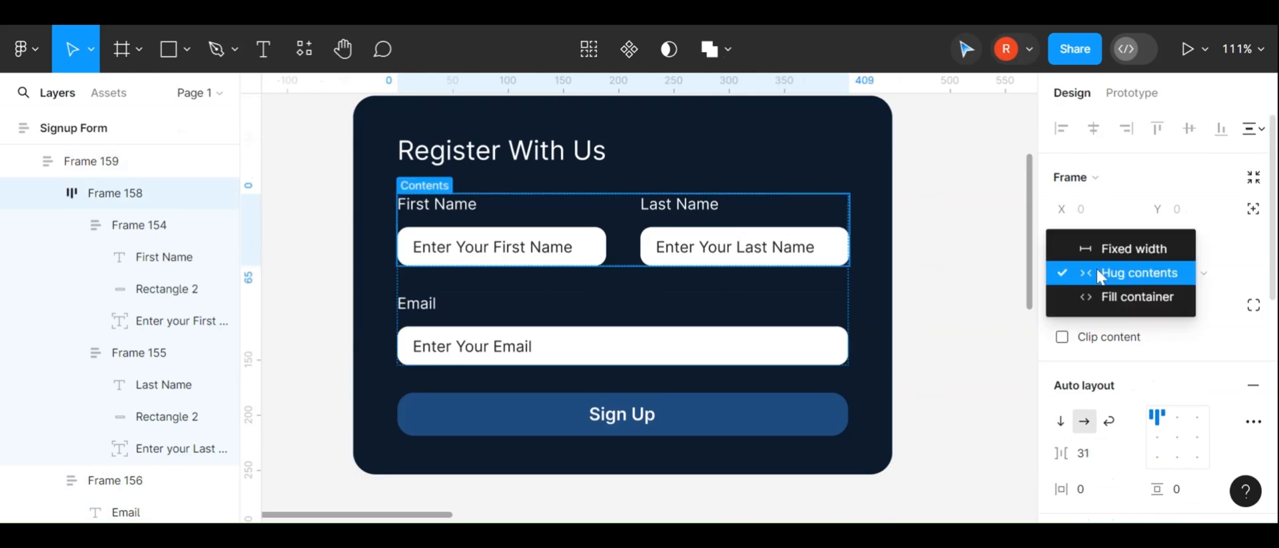
pyautogui.click(1108, 293)
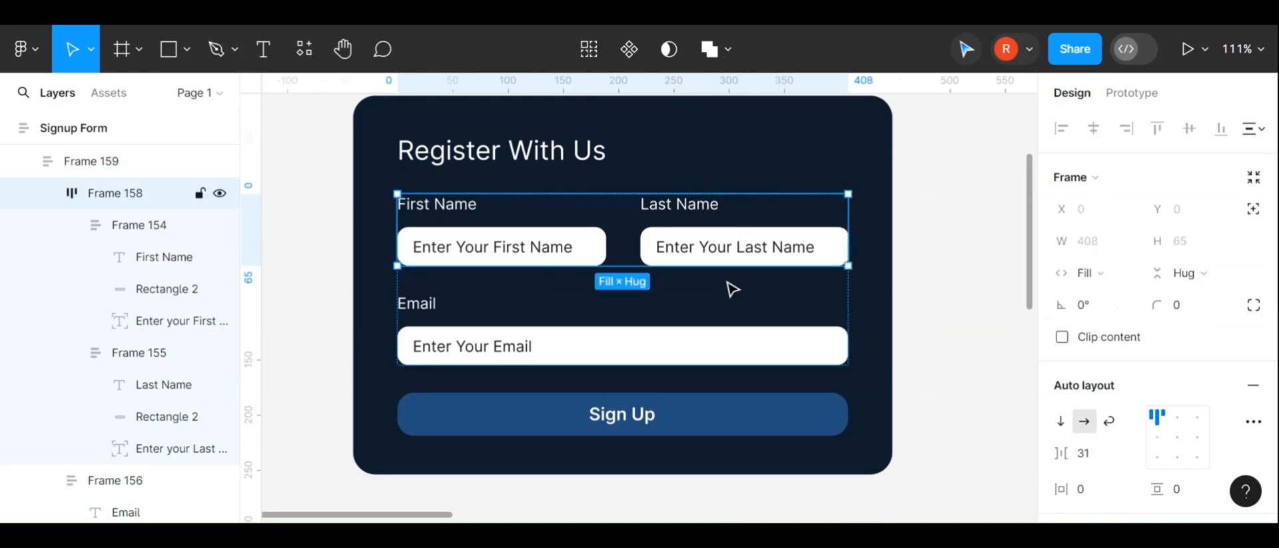
# Set the First Name and Last Name labels' horizontal sizing to Fill container
pyautogui.press('Return')
pyautogui.click(703, 217)
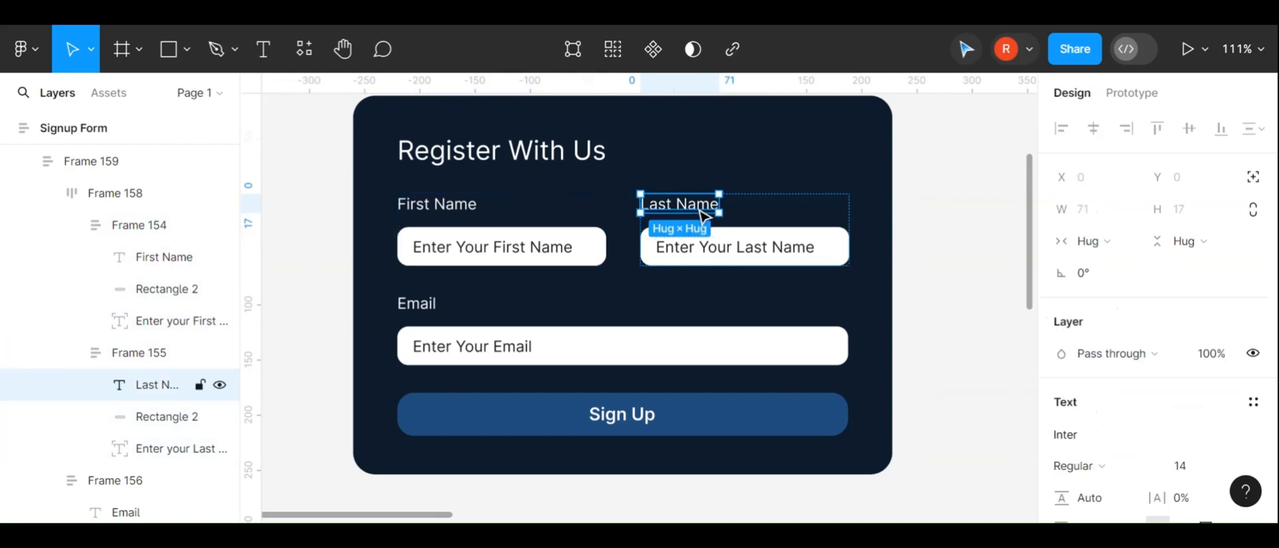
pyautogui.keyDown('shift'); pyautogui.click(500, 219); pyautogui.keyUp('shift')
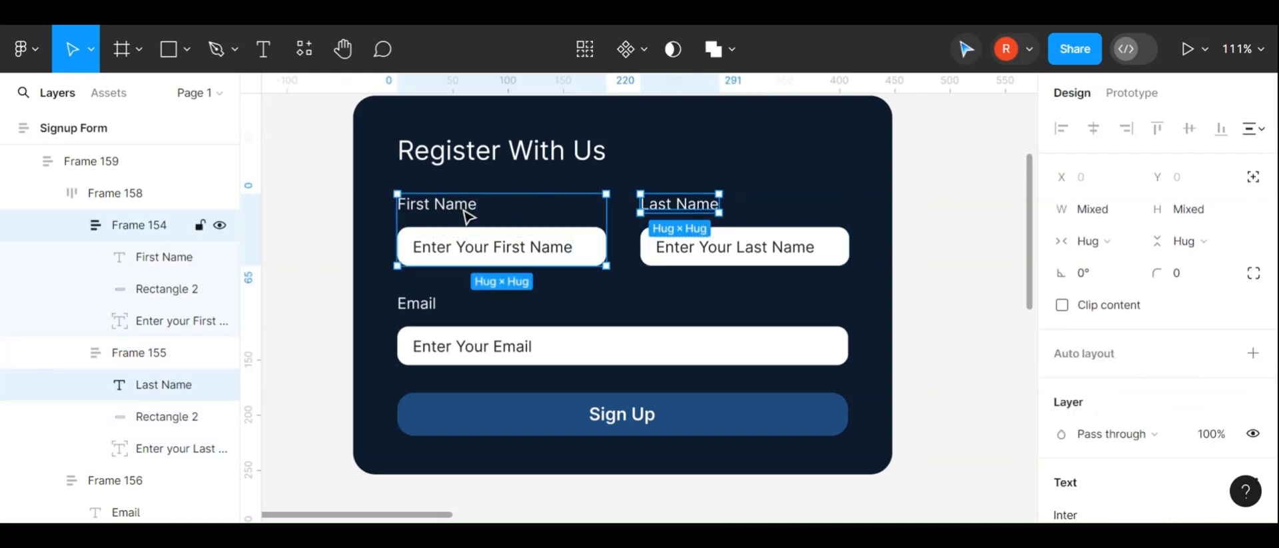
pyautogui.keyDown('shift'); pyautogui.click(467, 214); pyautogui.keyUp('shift')
pyautogui.keyDown('shift'); pyautogui.click(467, 215); pyautogui.keyUp('shift')
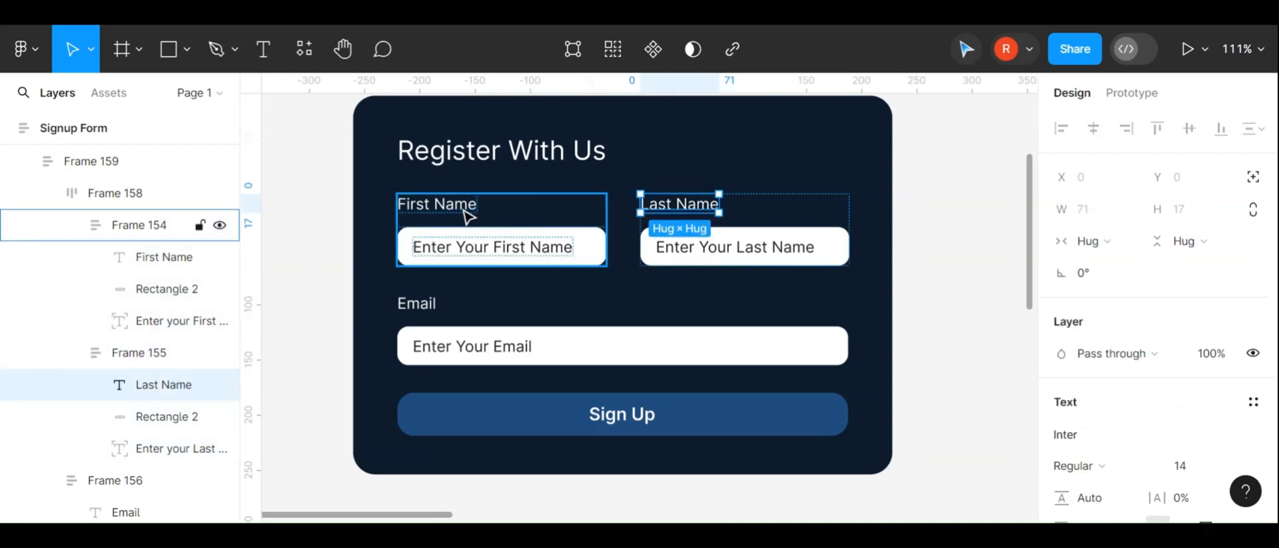
pyautogui.click(1119, 259)
pyautogui.click(1121, 250)
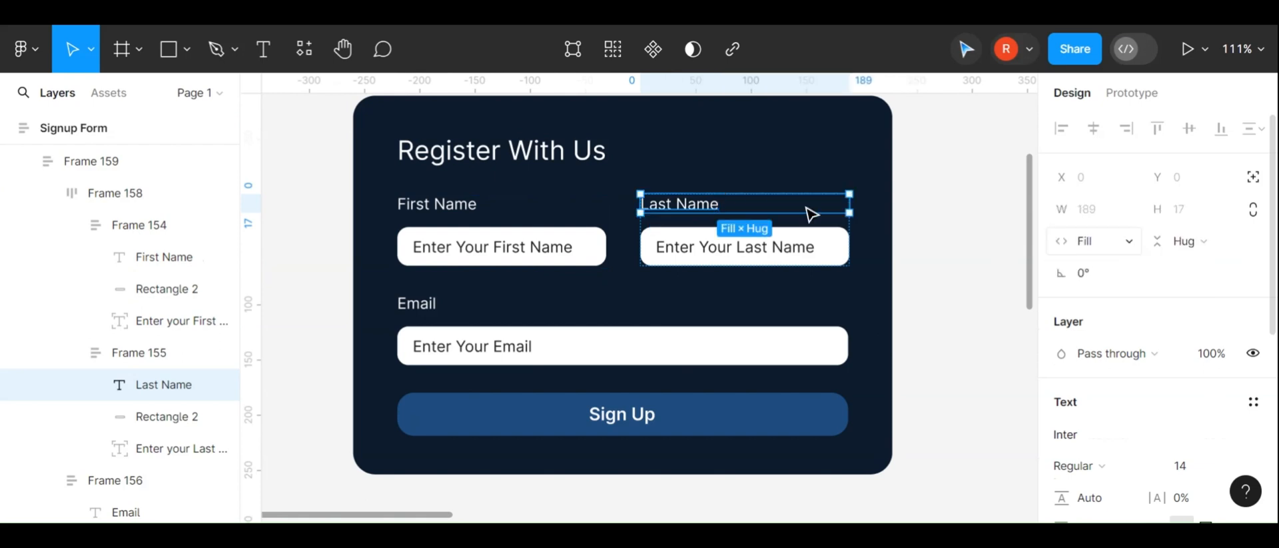
pyautogui.click(445, 213)
pyautogui.click(1099, 241)
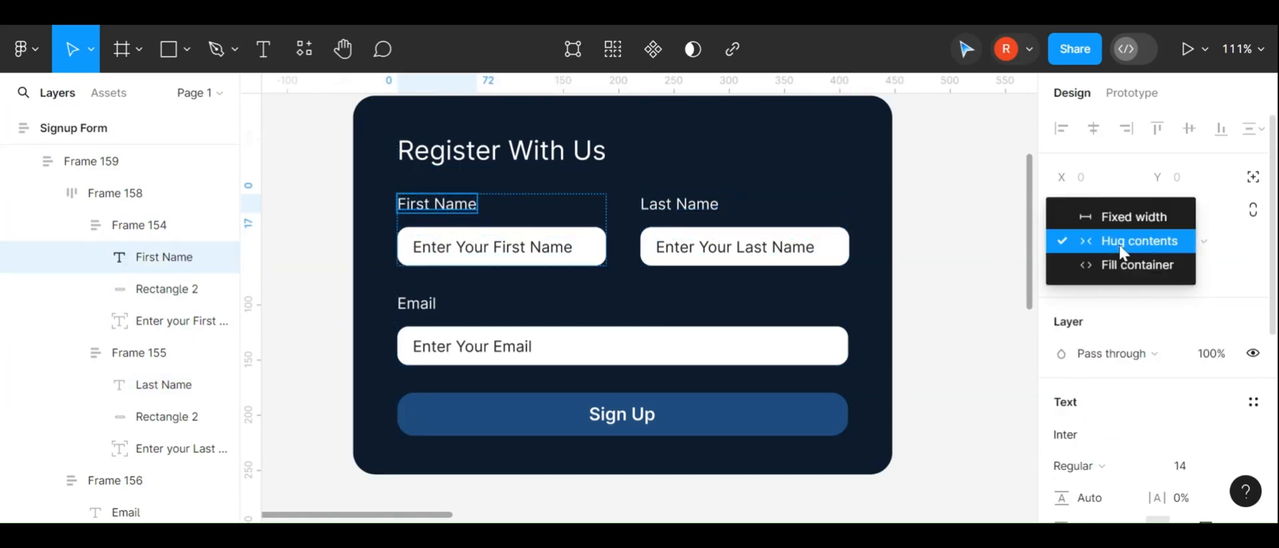
pyautogui.click(1105, 266)
# Try setting the First Name input rectangle's width to Fill container
pyautogui.click(501, 242)
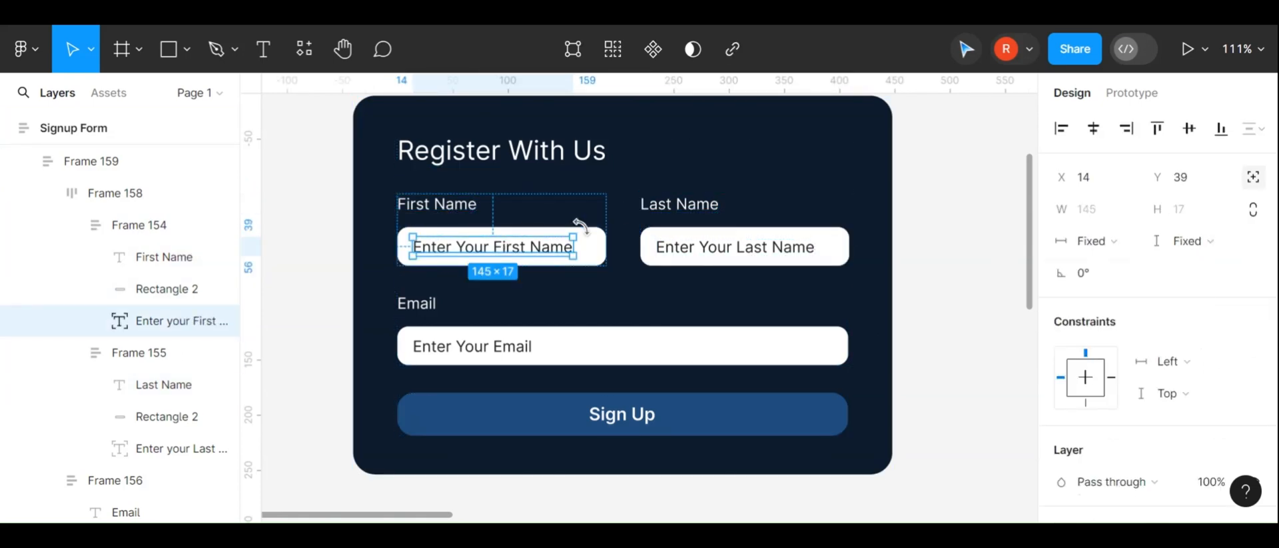
pyautogui.click(601, 239)
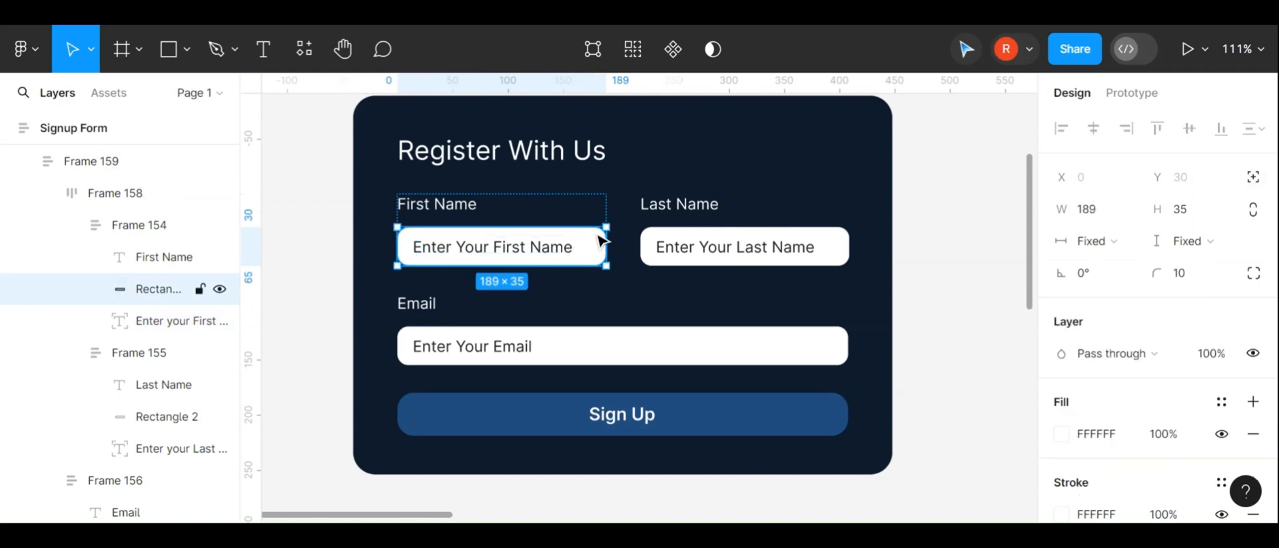
pyautogui.click(1119, 244)
pyautogui.click(1111, 271)
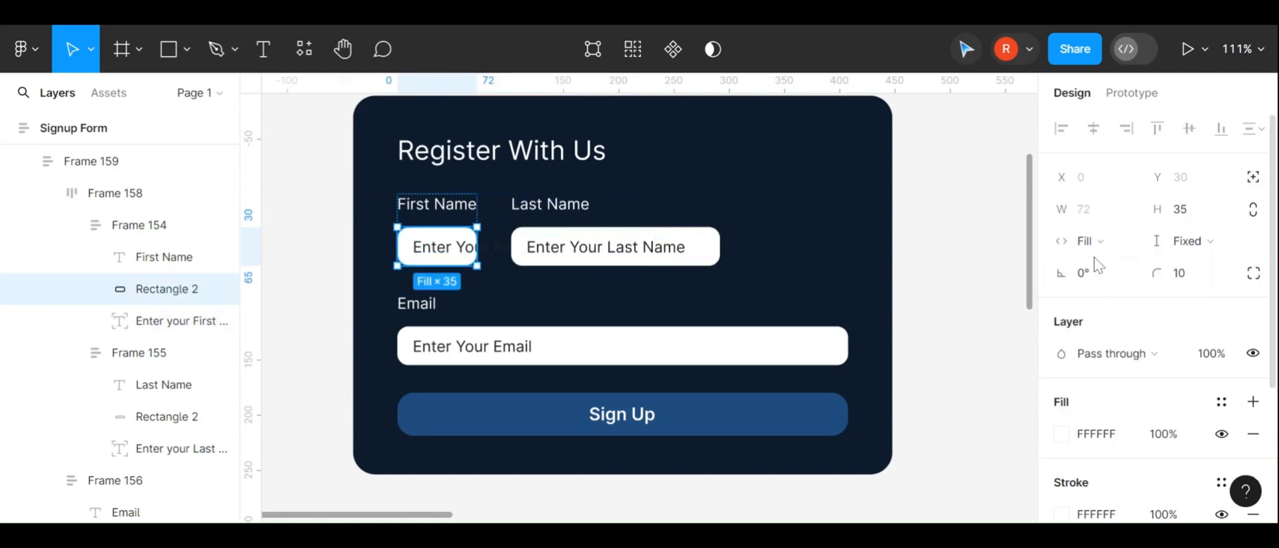
pyautogui.hotkey('ctrl', 'z')
# Try setting the Last Name input rectangle's width to Fill container
pyautogui.click(822, 241)
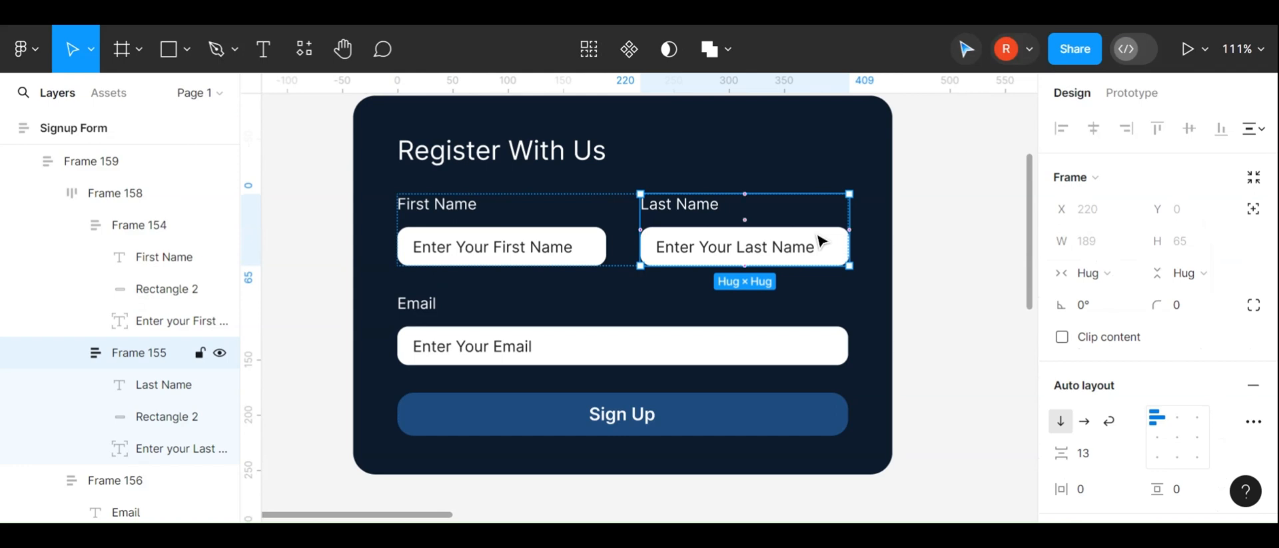
pyautogui.press('Return')
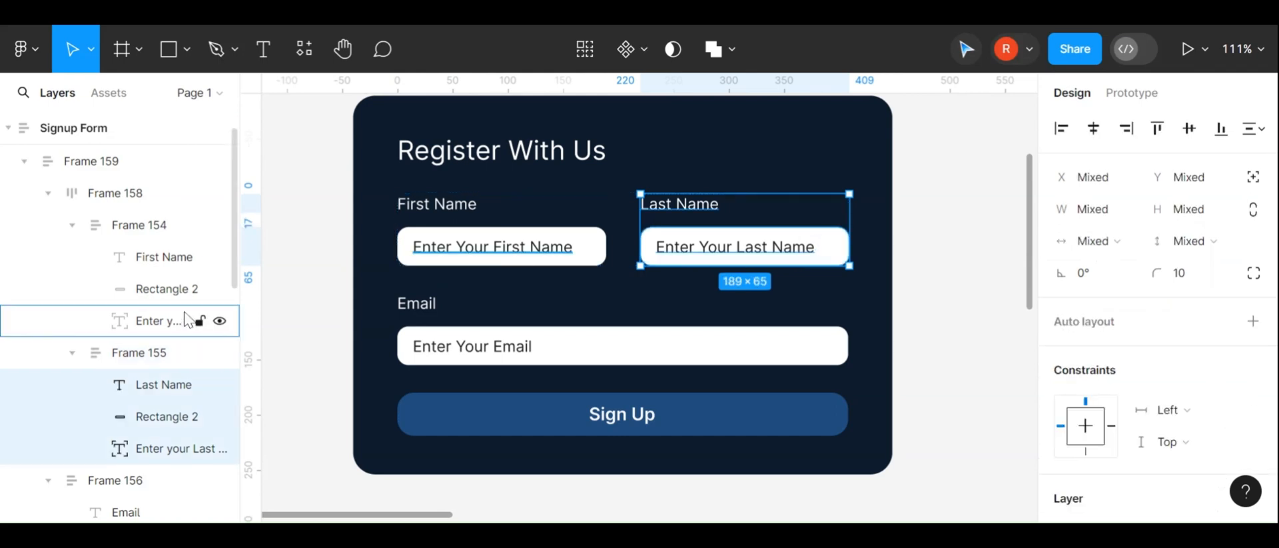
pyautogui.click(172, 423)
pyautogui.click(1096, 241)
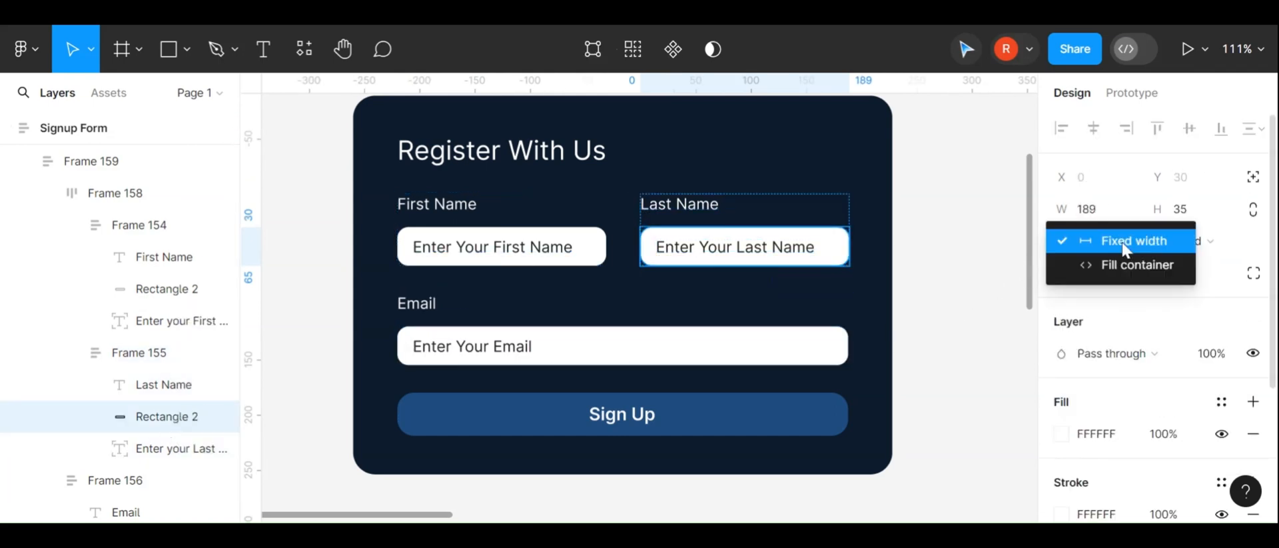
pyautogui.click(1126, 264)
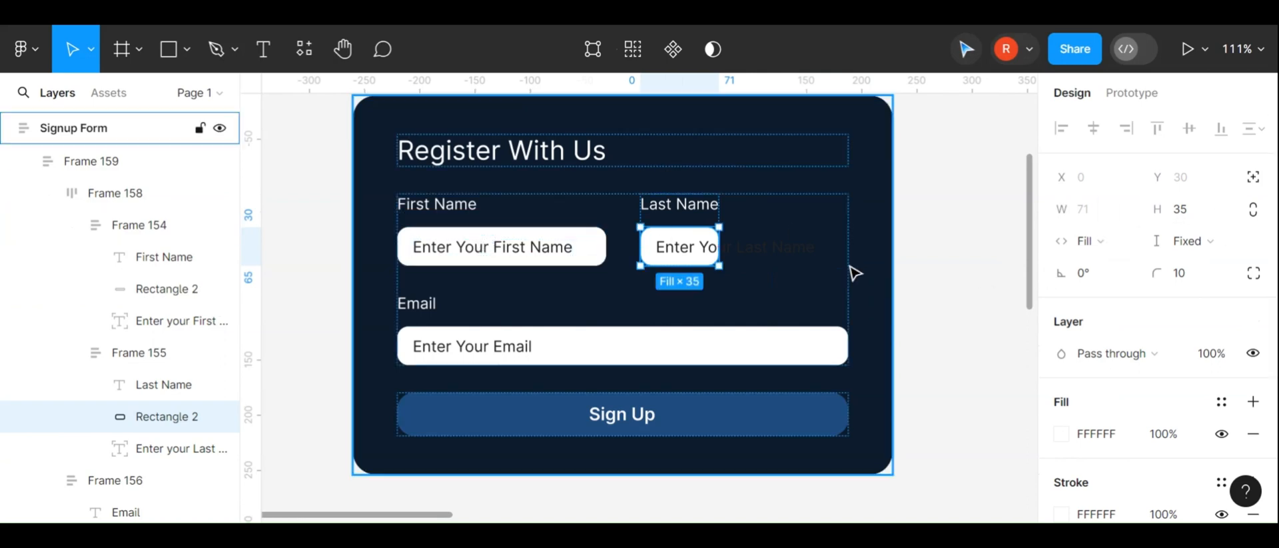
pyautogui.moveTo(759, 240); pyautogui.dragTo(844, 243)
pyautogui.hotkey('ctrl', 'a')
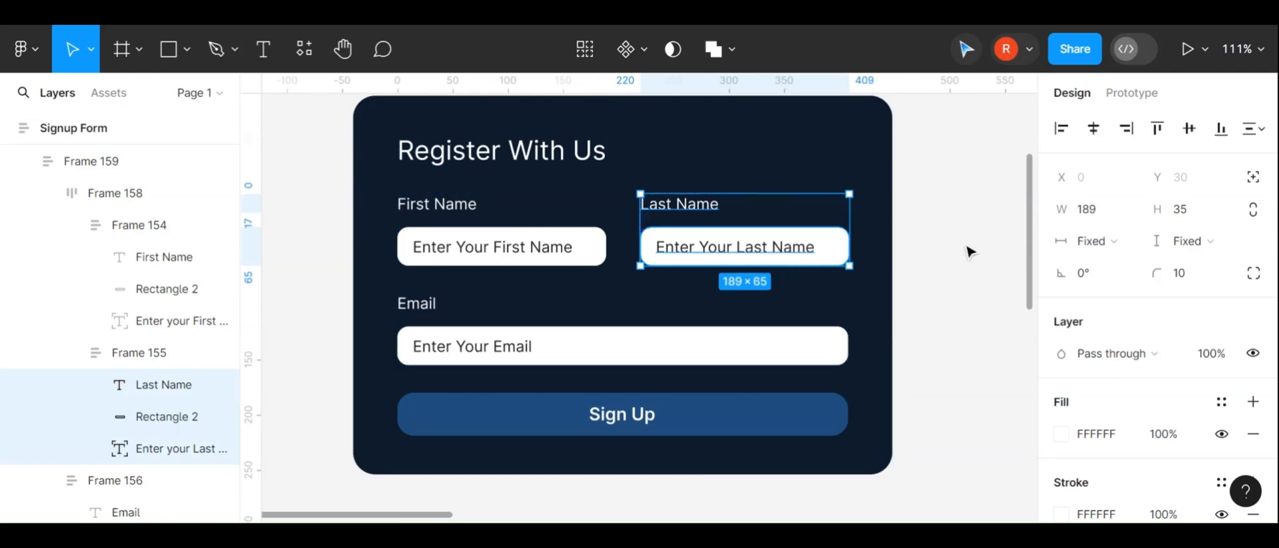
# Wrap the Last Name input rectangle and placeholder text in an auto layout frame
pyautogui.click(622, 208)
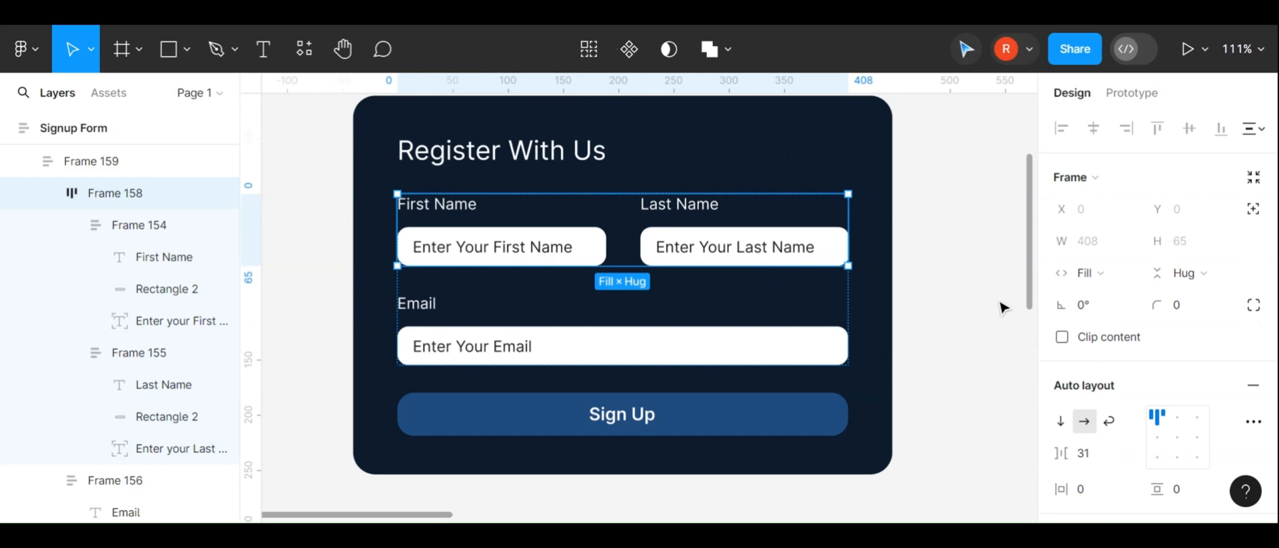
pyautogui.click(806, 239)
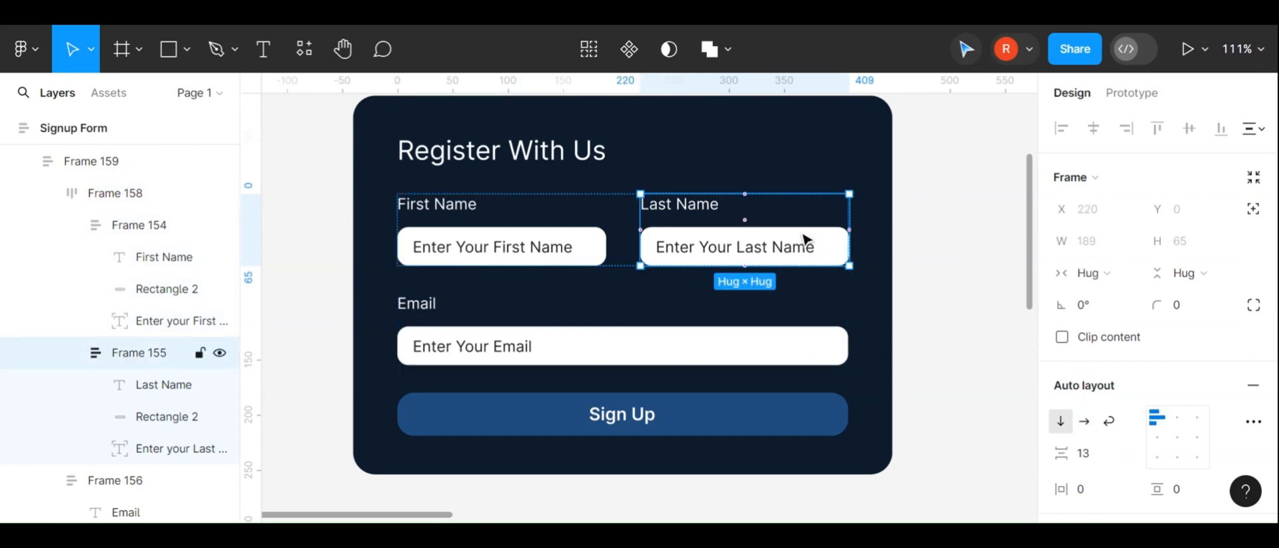
pyautogui.click(155, 453)
pyautogui.keyDown('shift'); pyautogui.click(157, 418); pyautogui.keyUp('shift')
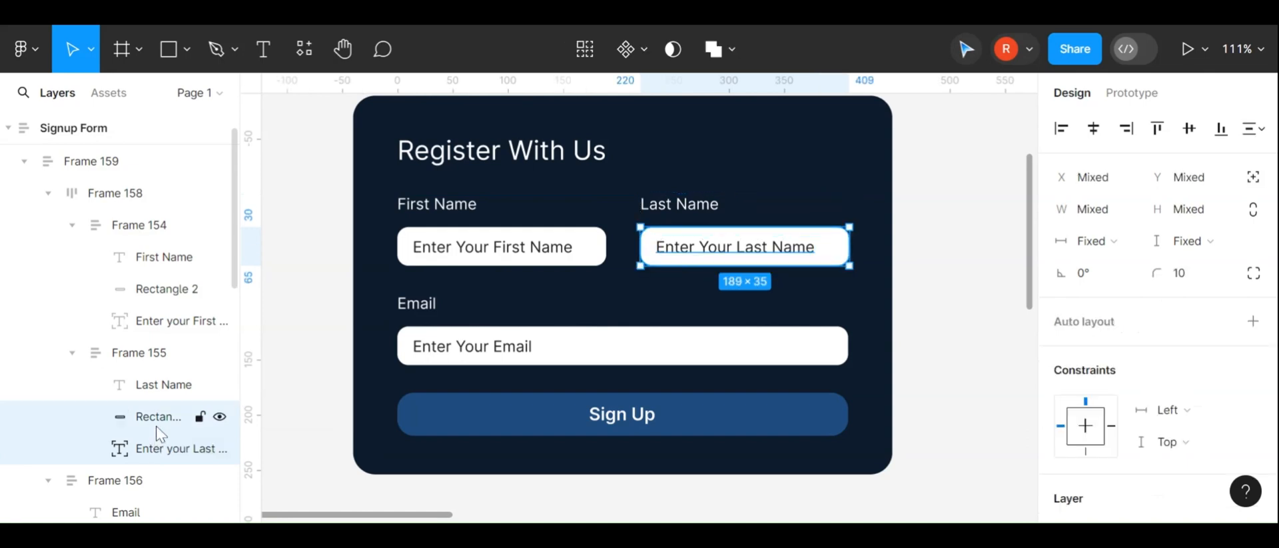
pyautogui.hotkey('shift', 'a')
# Wrap the First Name input rectangle and placeholder text in an auto layout frame
pyautogui.click(473, 261)
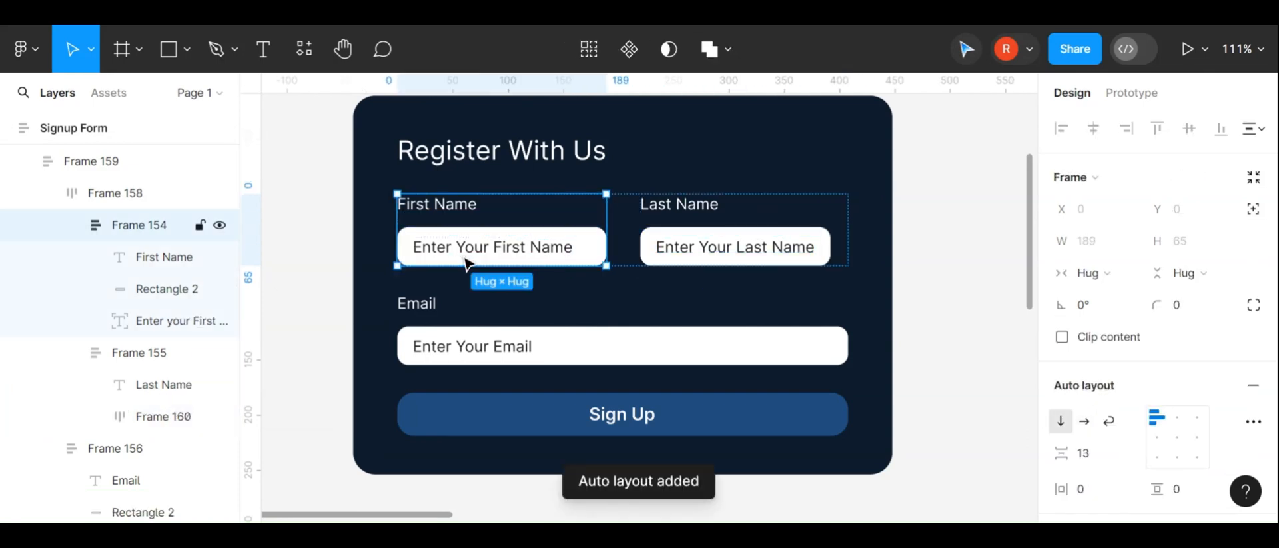
pyautogui.click(474, 262)
pyautogui.keyDown('shift'); pyautogui.click(157, 280); pyautogui.keyUp('shift')
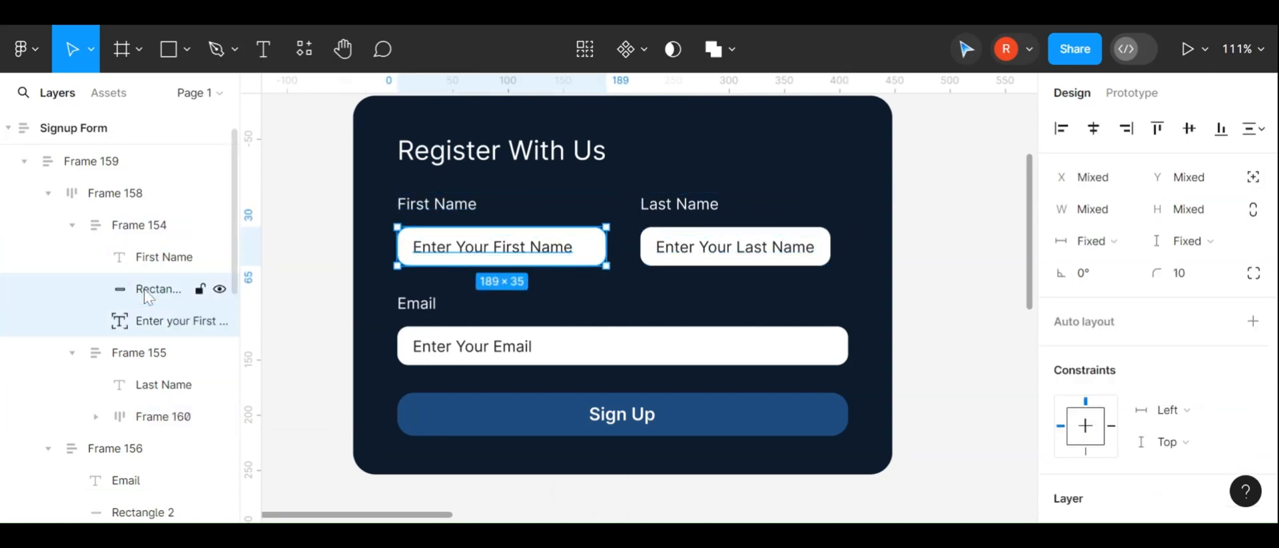
pyautogui.hotkey('shift', 'a')
# Set the Last Name field group's horizontal padding to 15
pyautogui.click(663, 194)
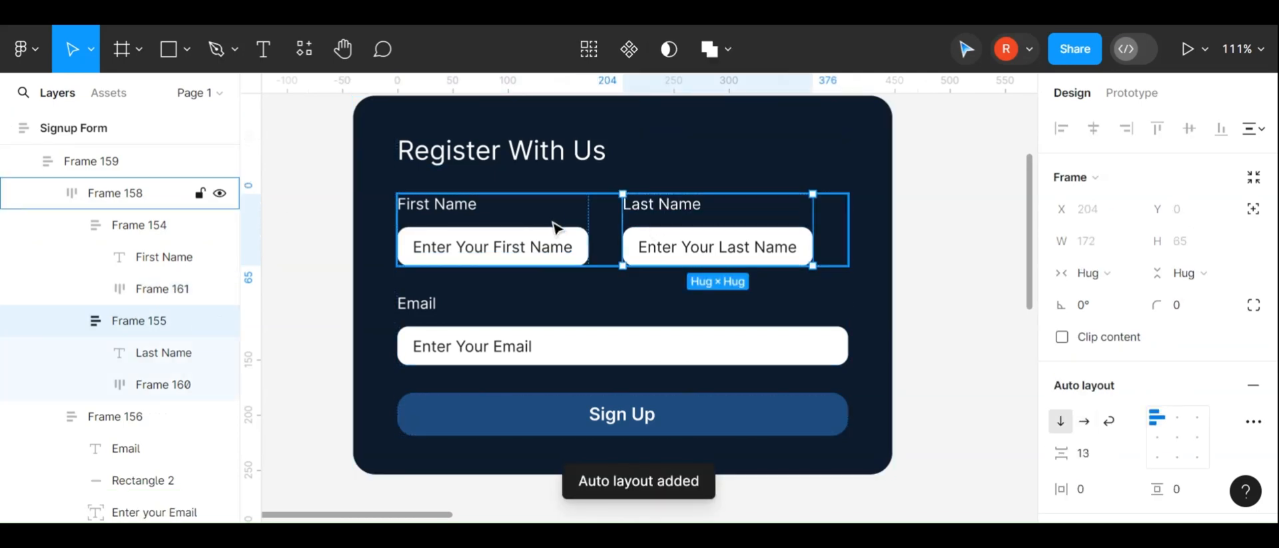
pyautogui.moveTo(1063, 488); pyautogui.dragTo(1092, 483)
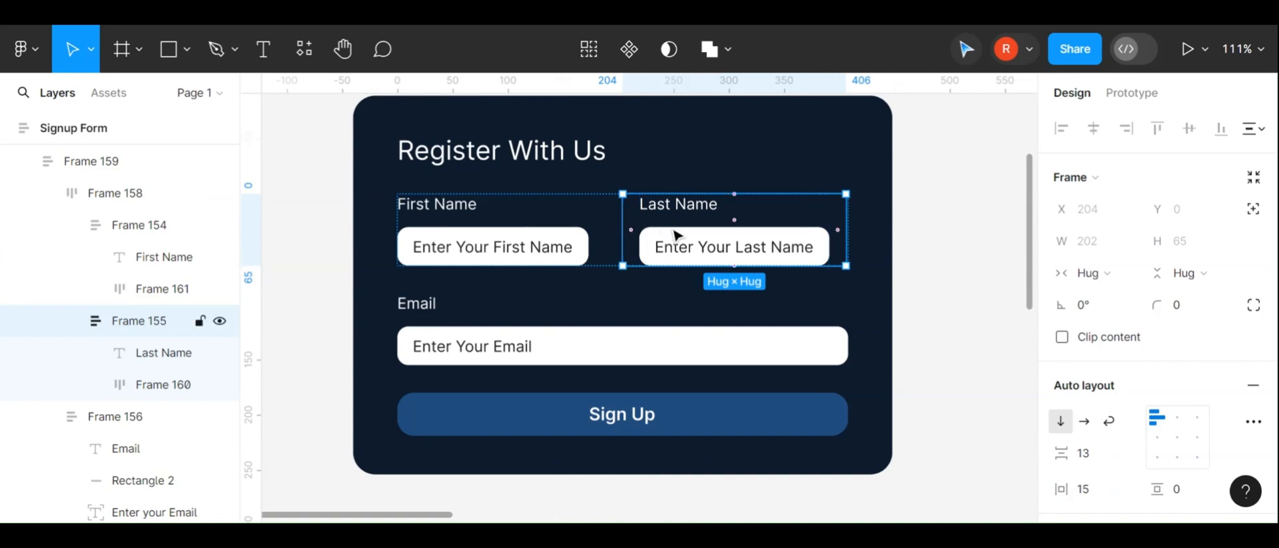
# Widen the gap between the First Name and Last Name field groups to about 46
pyautogui.click(668, 174)
pyautogui.scroll(5, 651, 251)
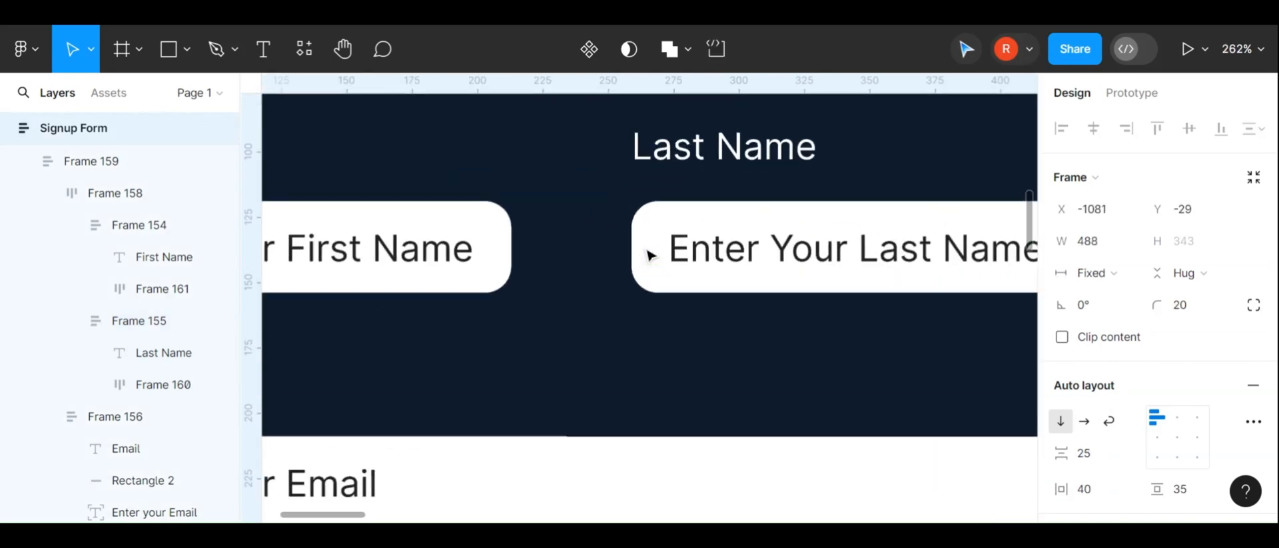
pyautogui.click(602, 257)
pyautogui.click(605, 258)
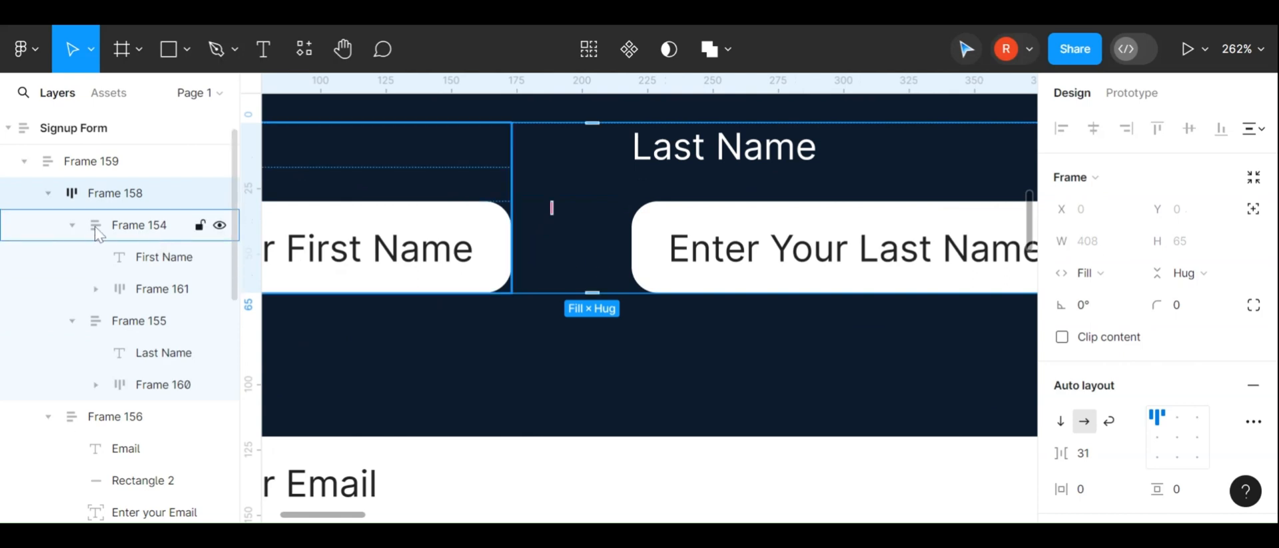
pyautogui.click(71, 226)
pyautogui.click(71, 257)
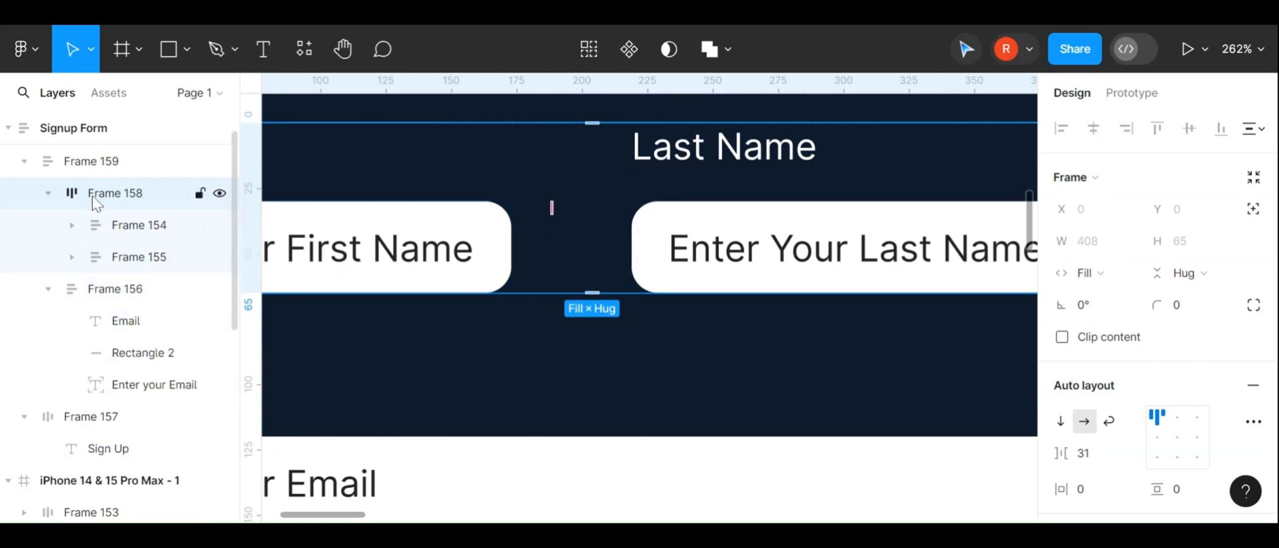
pyautogui.moveTo(551, 212); pyautogui.dragTo(571, 211)
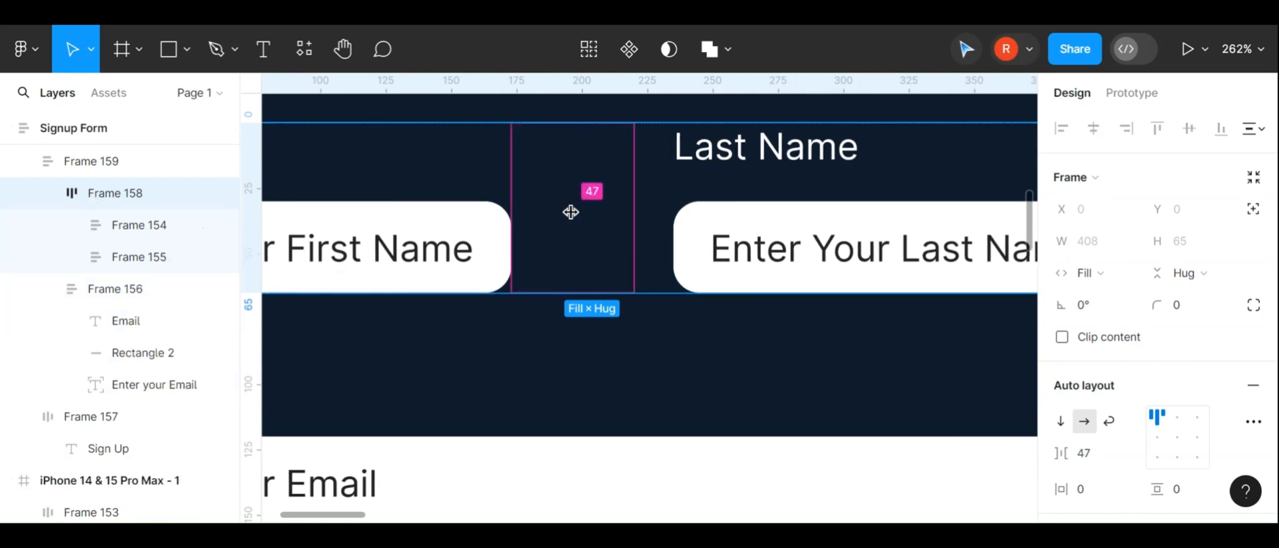
pyautogui.scroll(-5, 571, 211)
pyautogui.scroll(-4, 733, 286)
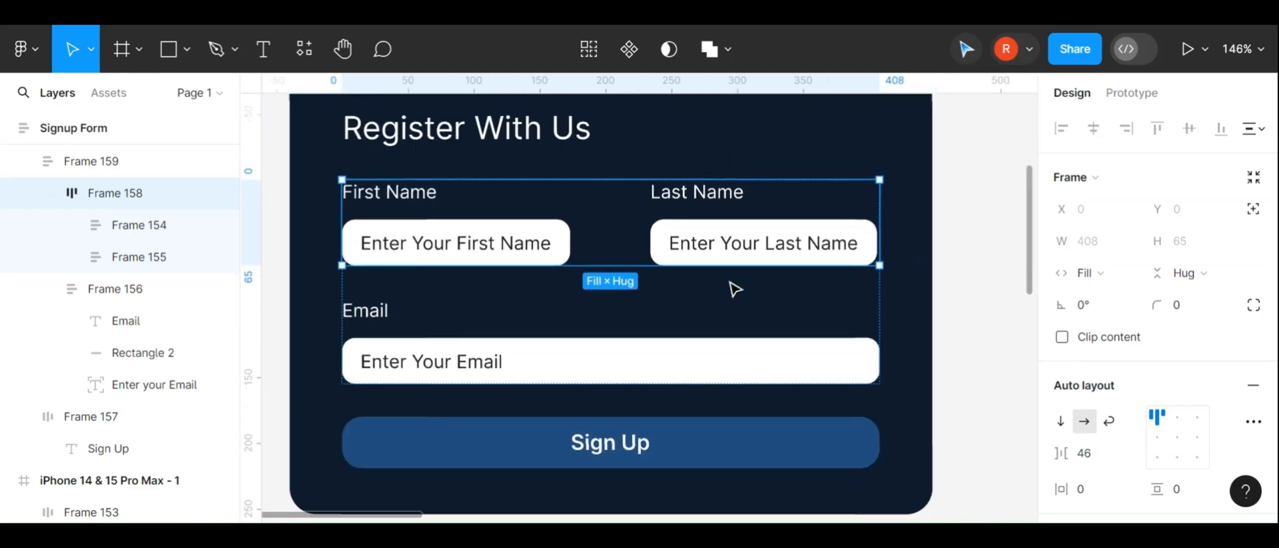
# Inspect the First Name and Last Name field group frames and their sizing
pyautogui.click(551, 251)
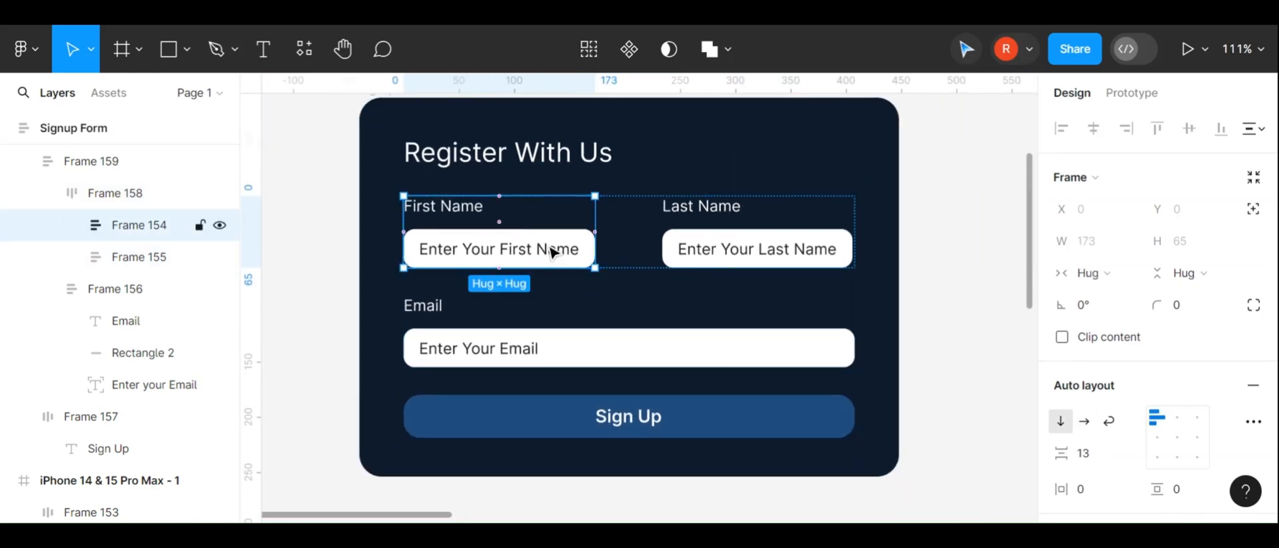
pyautogui.click(714, 246)
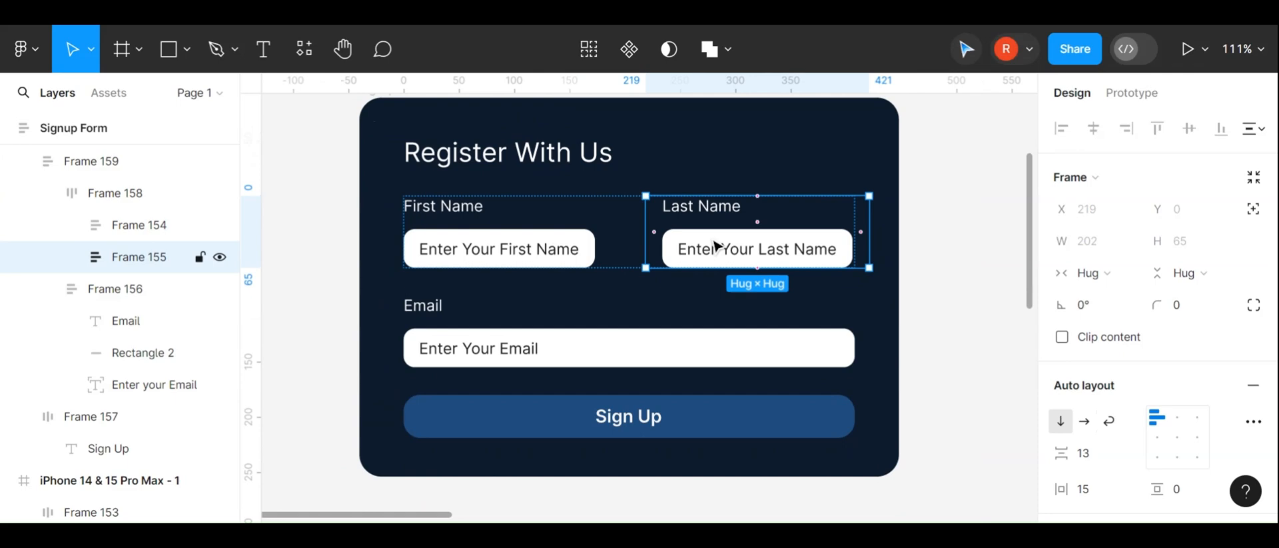
pyautogui.click(714, 246)
pyautogui.click(505, 249)
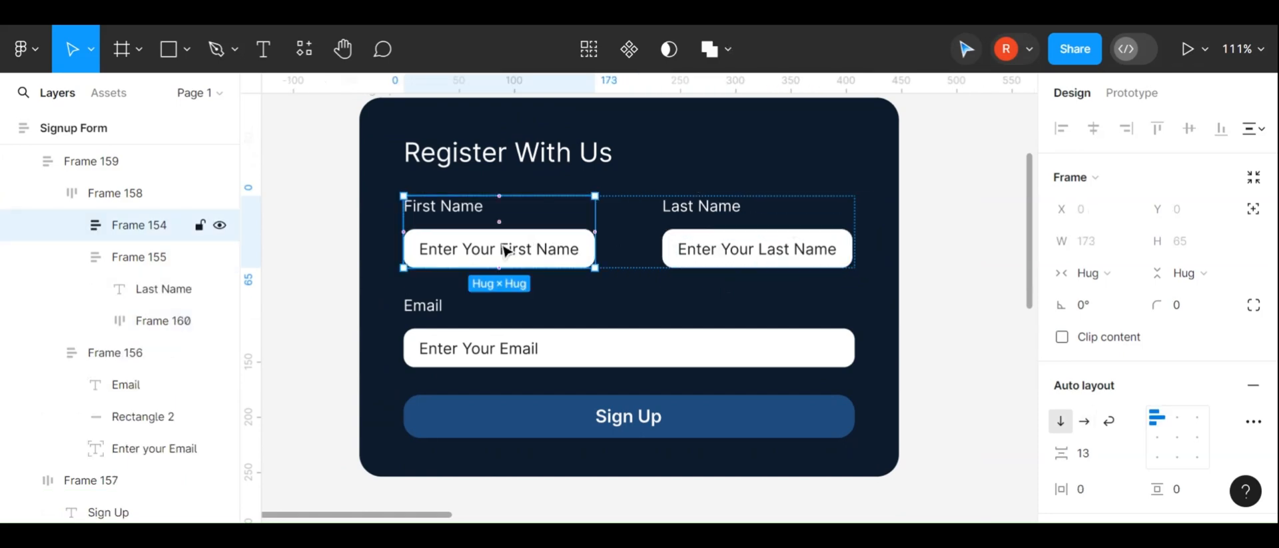
# Set the First Name field group's width to 172
pyautogui.click(1112, 242)
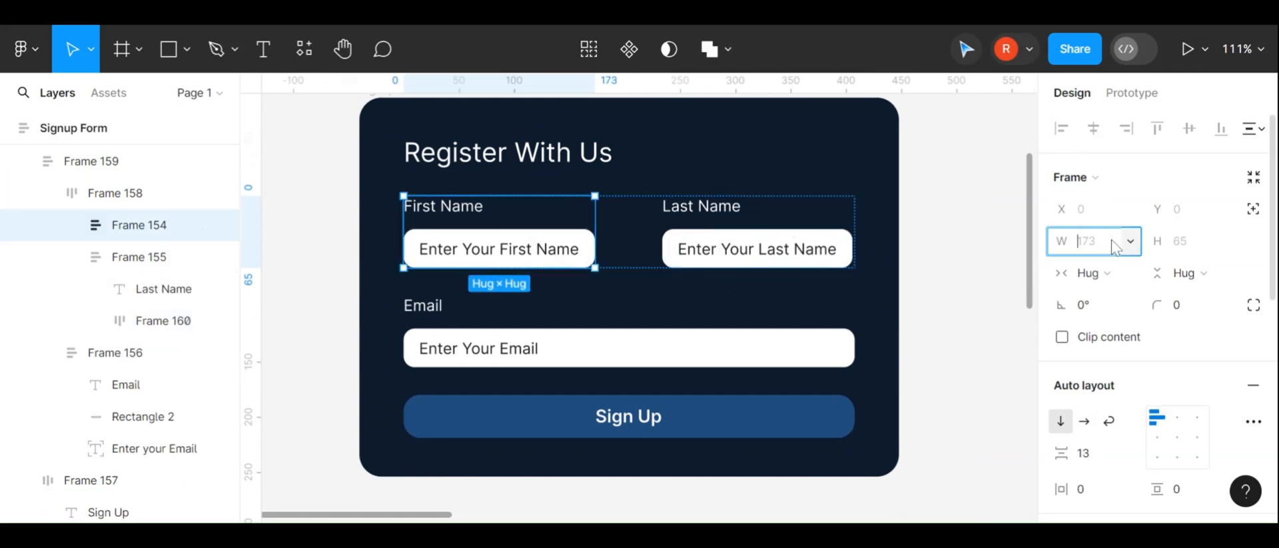
pyautogui.click(834, 270)
pyautogui.click(978, 308)
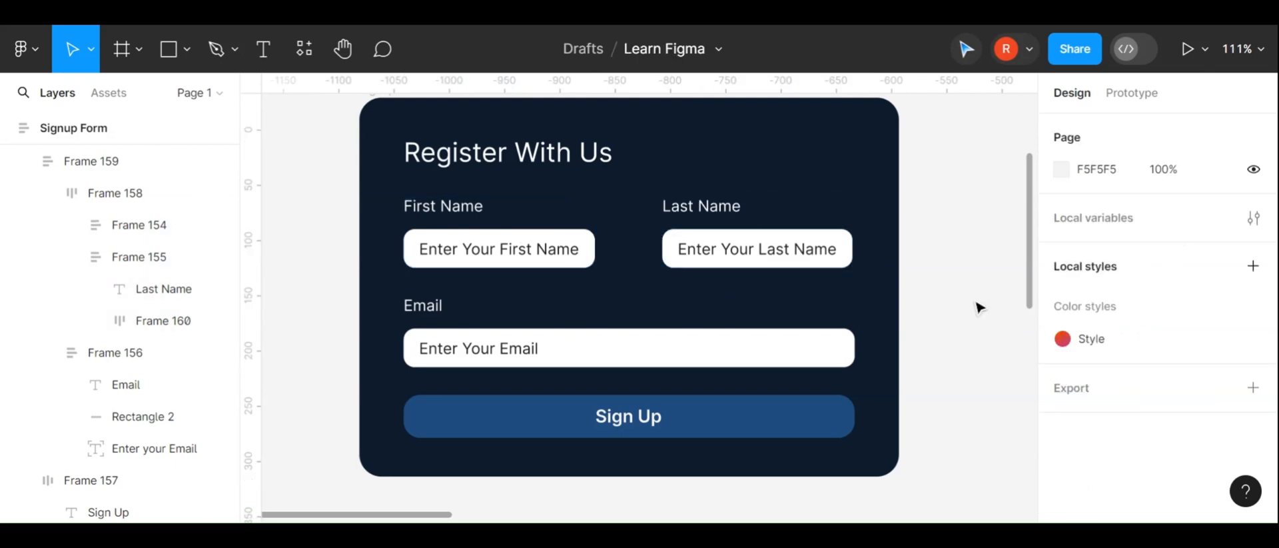
pyautogui.click(792, 269)
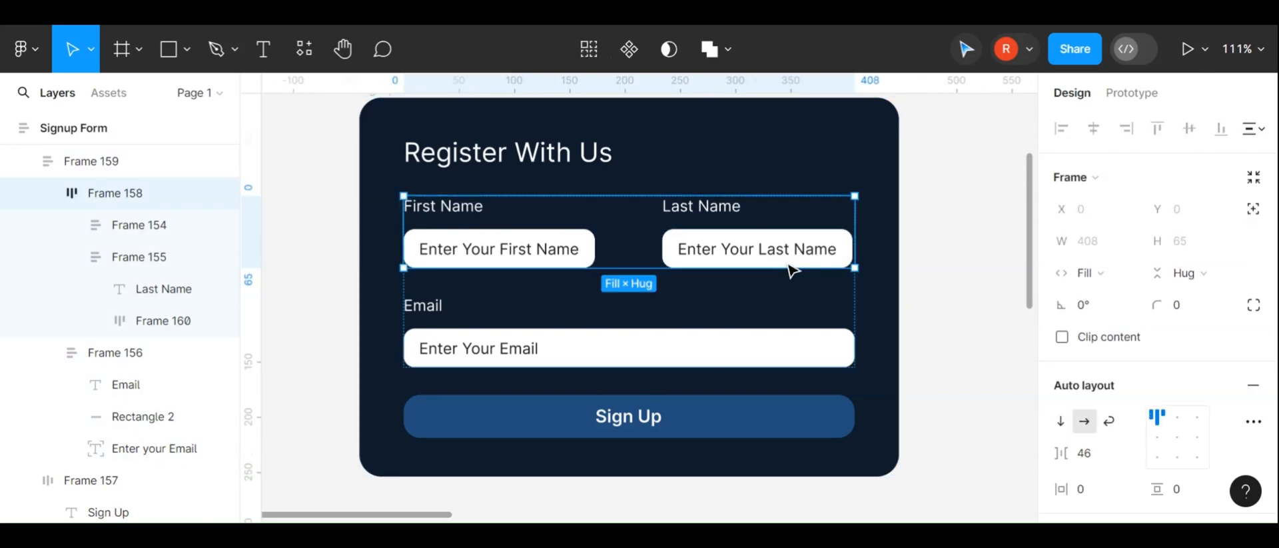
pyautogui.click(533, 249)
pyautogui.click(1087, 252)
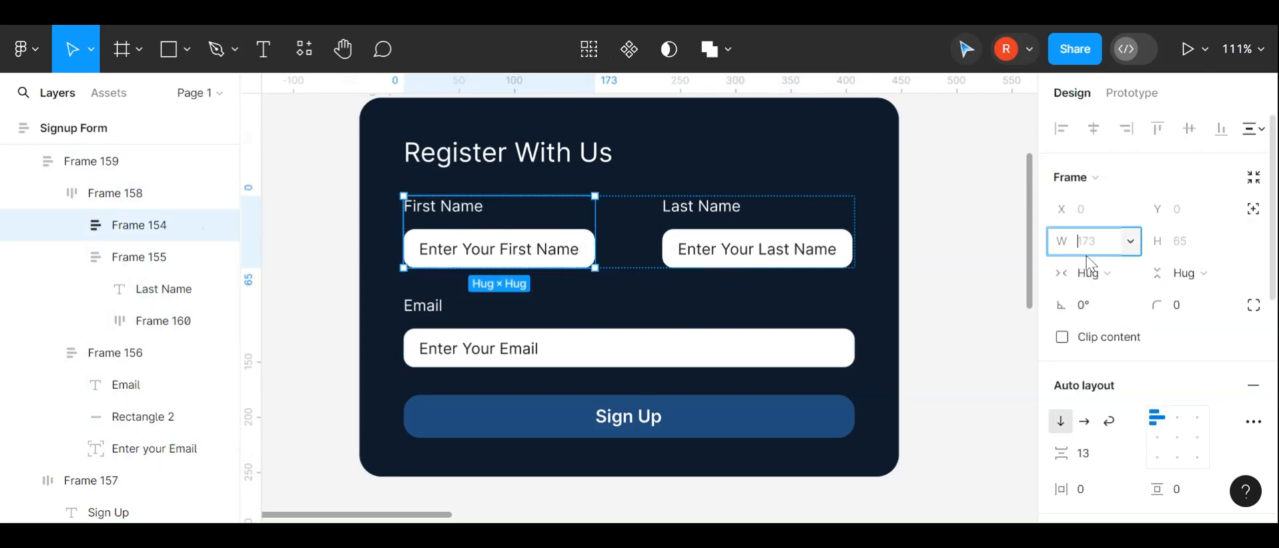
pyautogui.write('172')
pyautogui.press('Return')
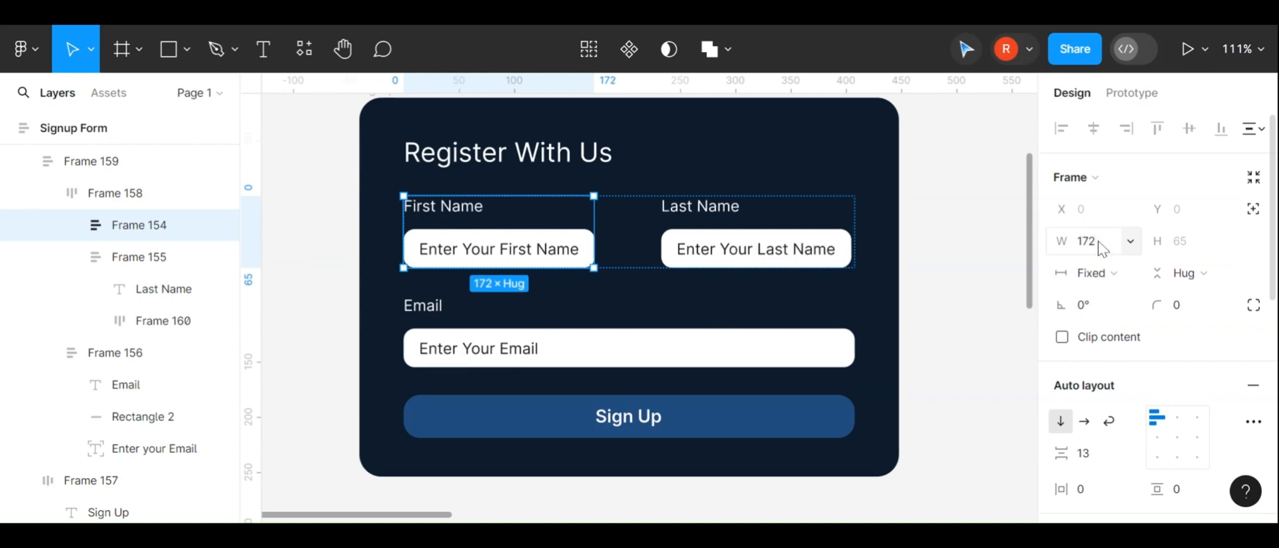
# Inspect the sizing of the Last Name input frame, the signup card and the form container frame
pyautogui.click(810, 218)
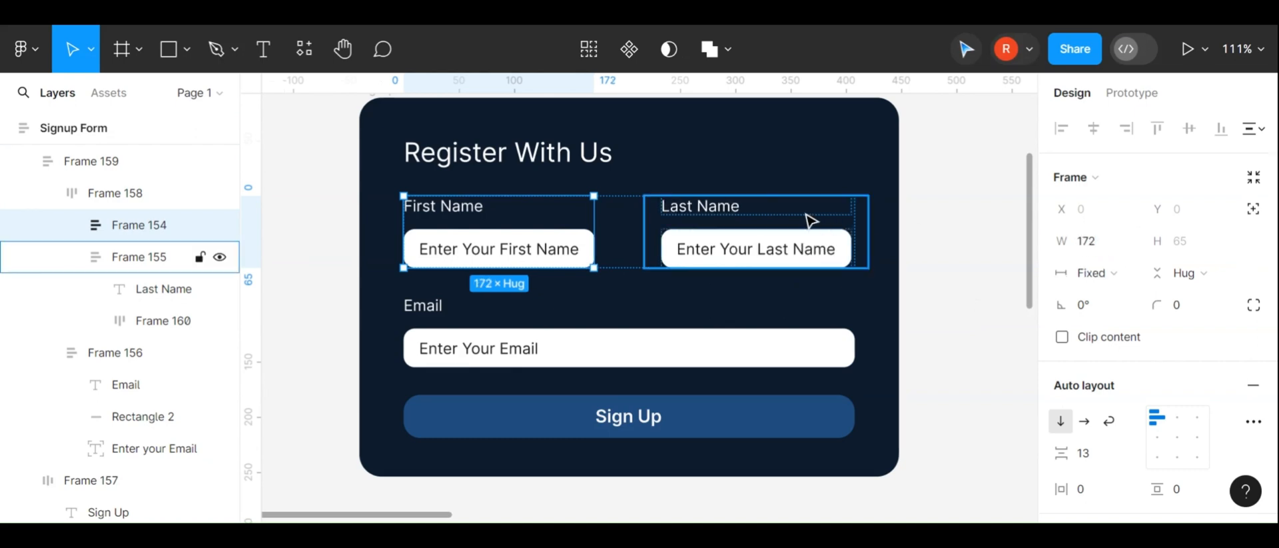
pyautogui.click(798, 254)
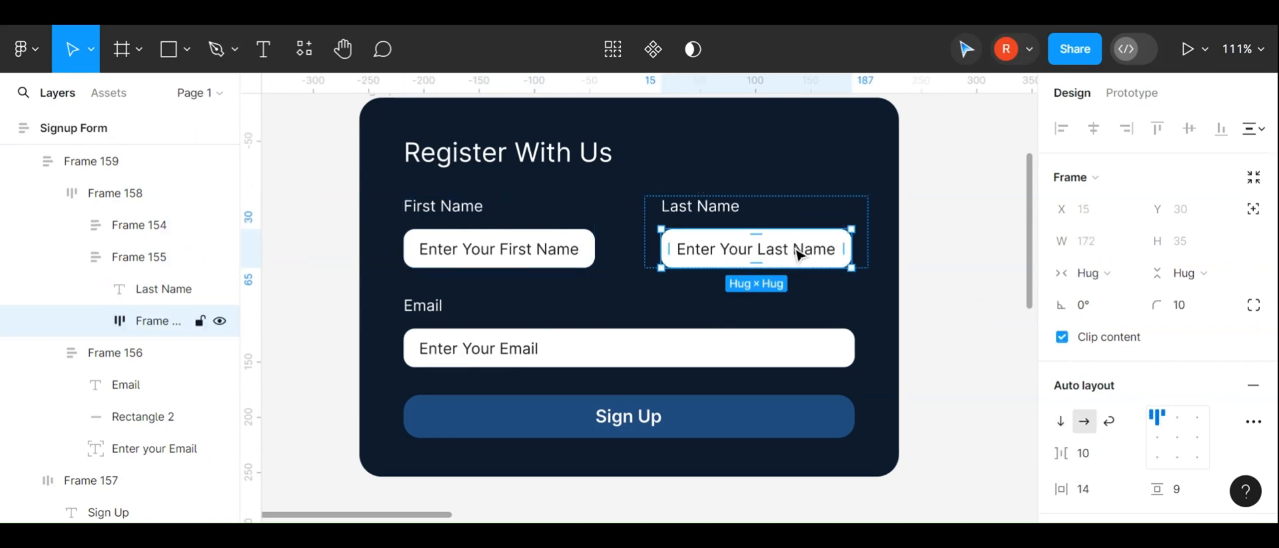
pyautogui.click(531, 254)
pyautogui.click(895, 285)
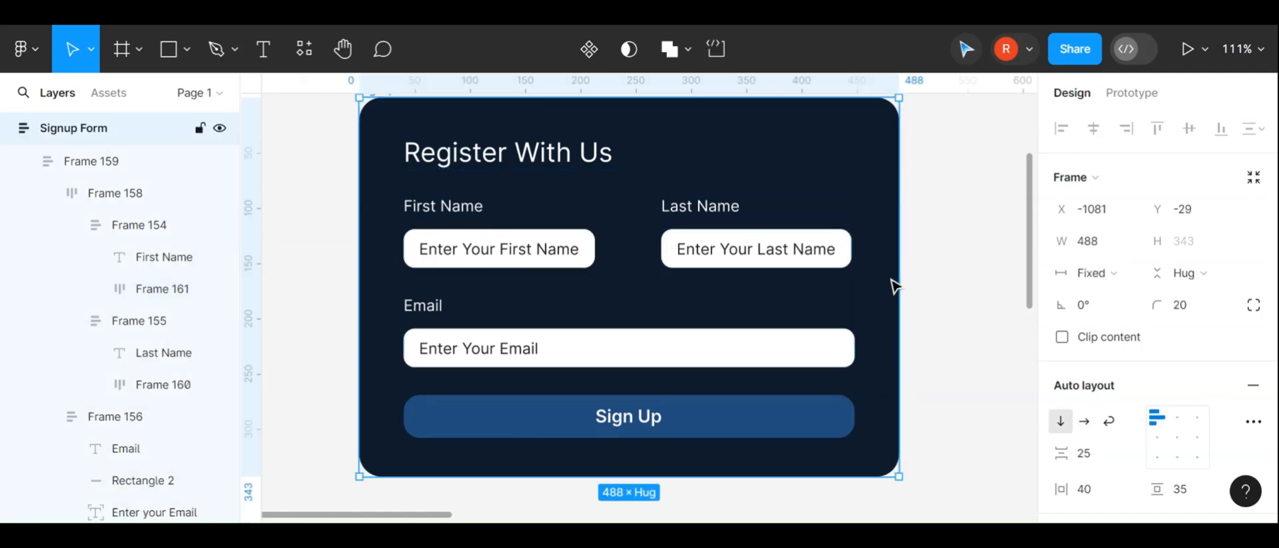
pyautogui.click(825, 254)
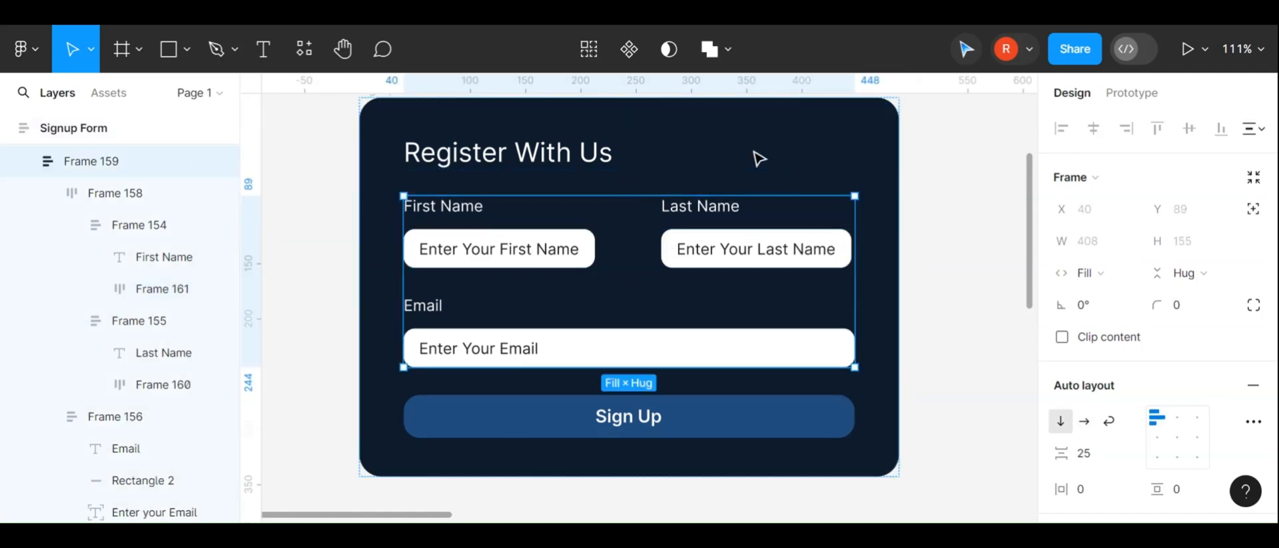
pyautogui.scroll(1, 459, 122)
pyautogui.scroll(-2, 454, 121)
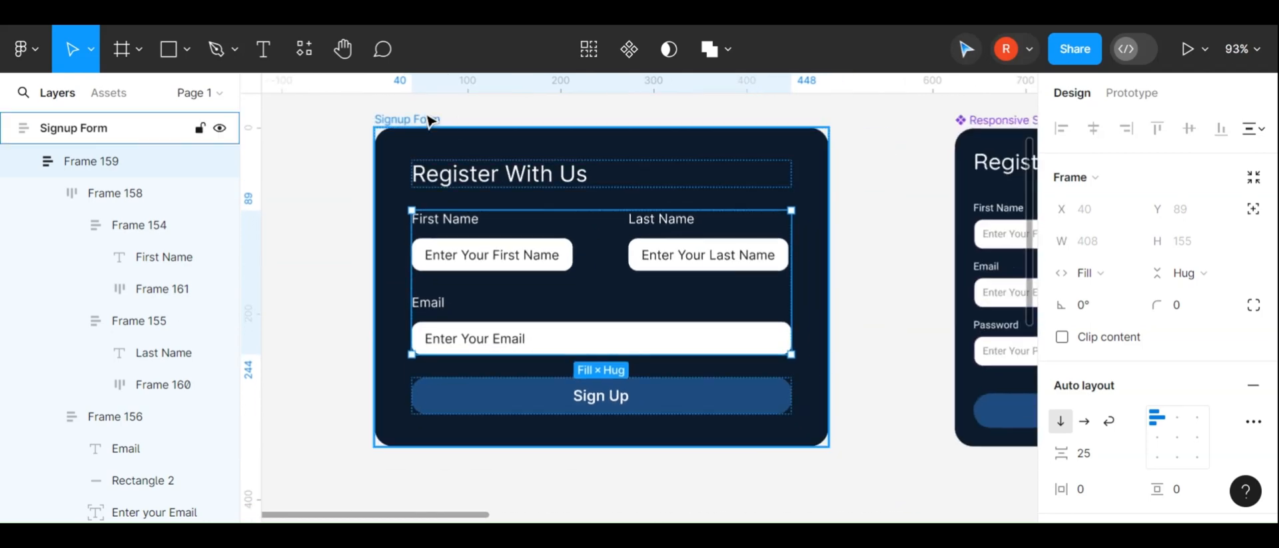
pyautogui.click(428, 120)
pyautogui.click(834, 266)
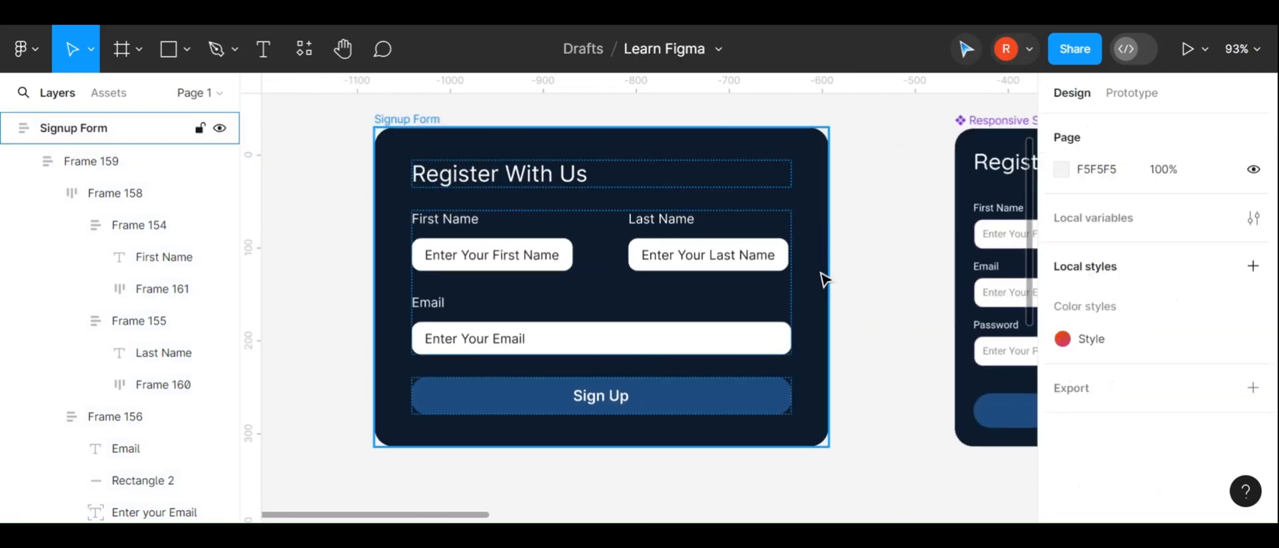
pyautogui.click(826, 278)
pyautogui.moveTo(830, 273); pyautogui.dragTo(642, 283)
pyautogui.hotkey('ctrl', 'z')
# Add a minimum width of 172 to the Last Name input frame
pyautogui.click(454, 224)
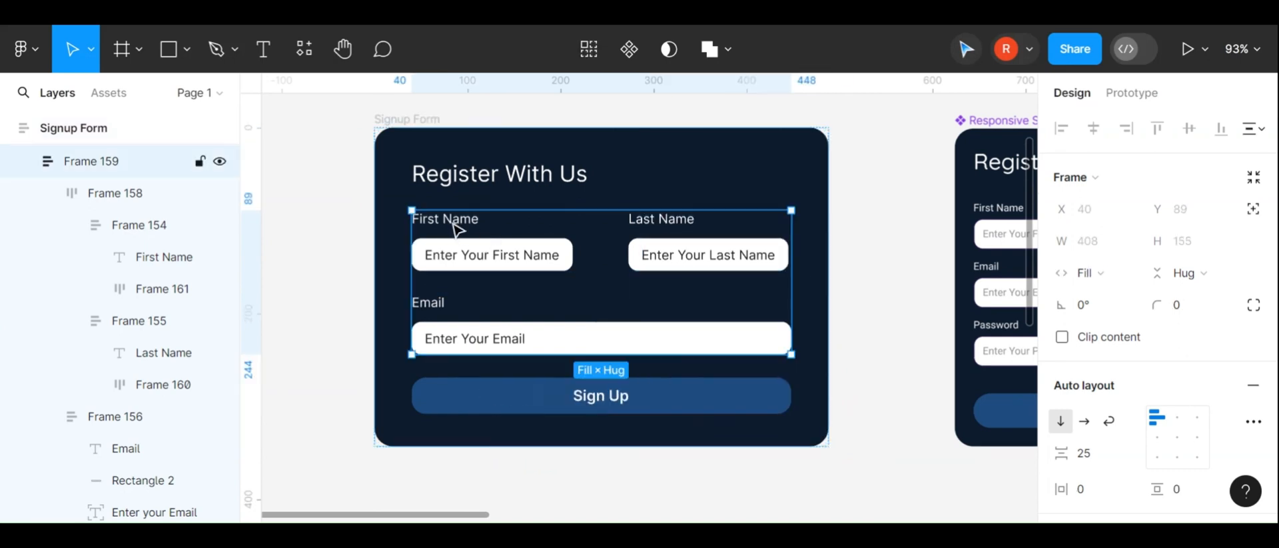
pyautogui.press('Return')
pyautogui.press('Return')
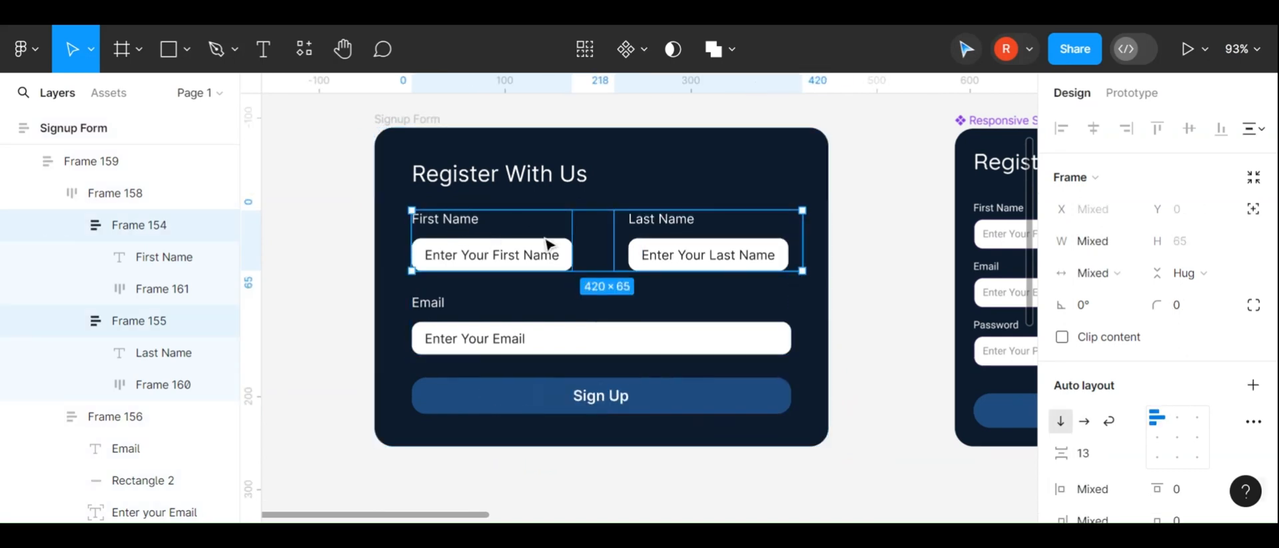
pyautogui.click(717, 258)
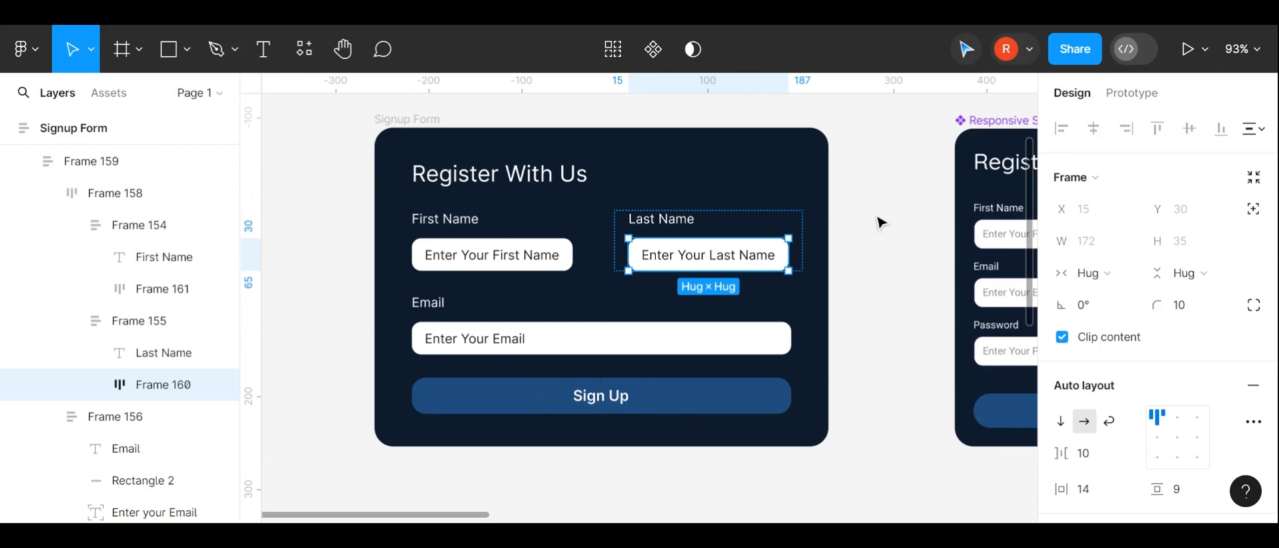
pyautogui.click(1129, 250)
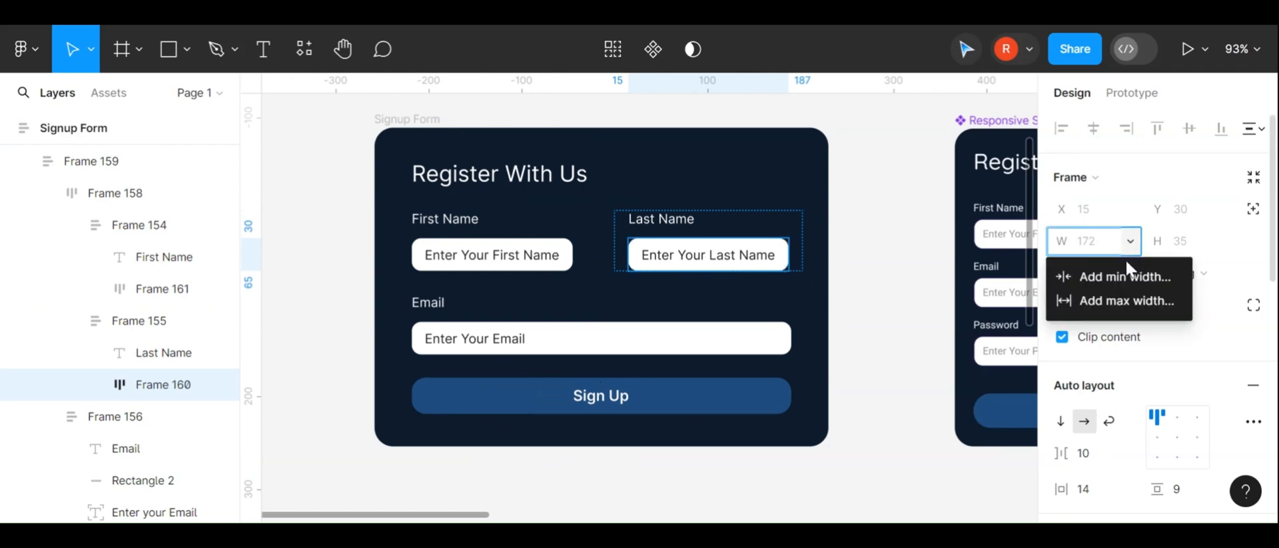
pyautogui.click(1131, 276)
pyautogui.write('1')
pyautogui.press('Return')
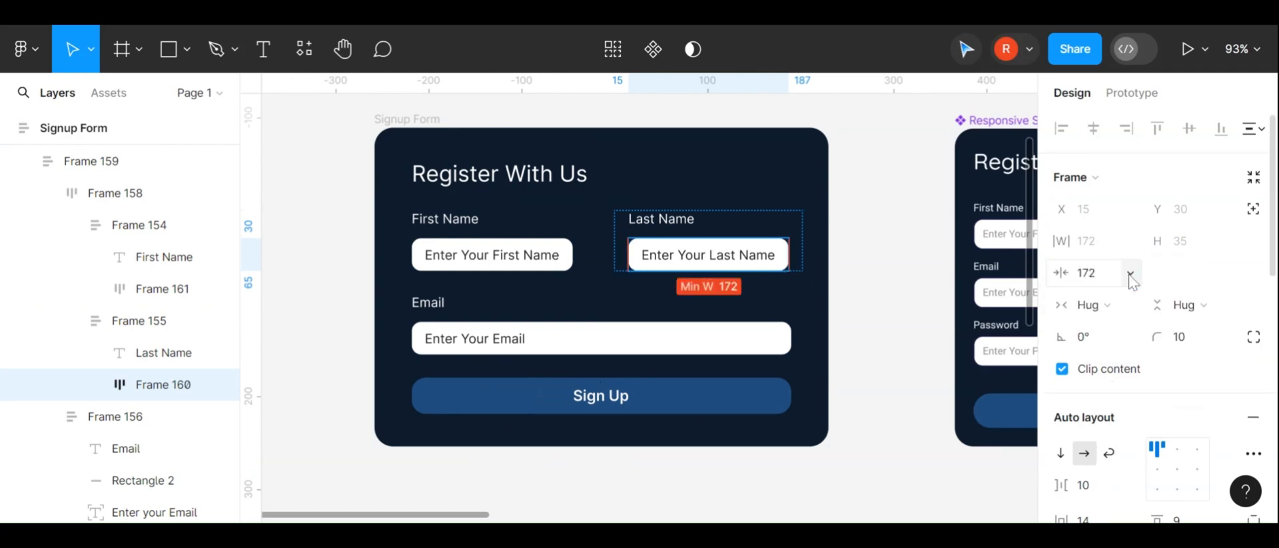
# Add a minimum width of 172 to the First Name field group
pyautogui.click(499, 240)
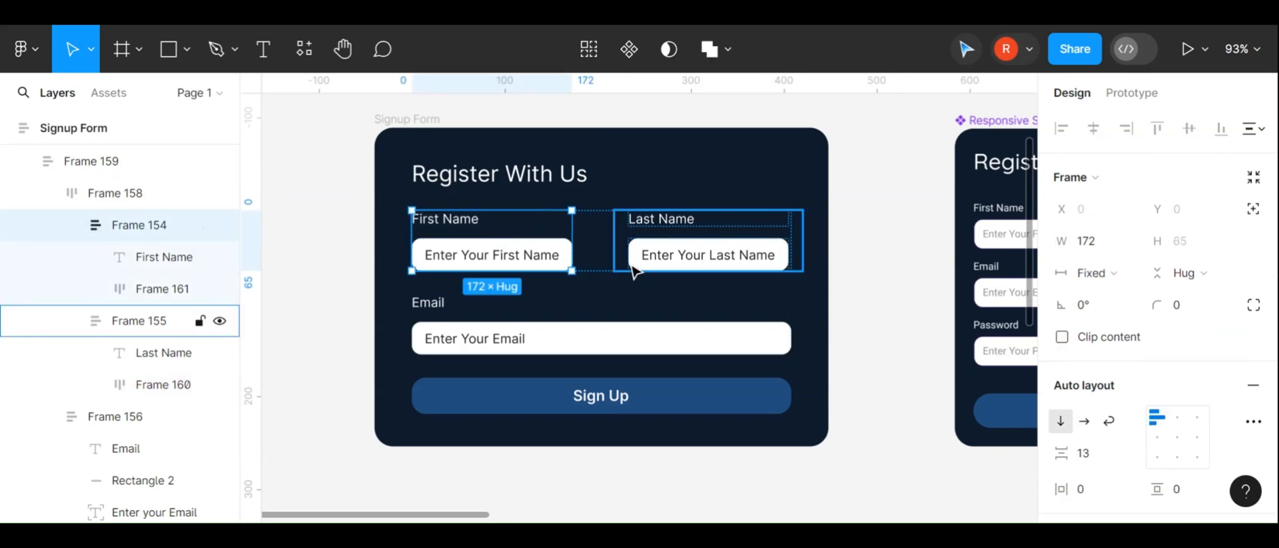
pyautogui.click(1132, 252)
pyautogui.click(1127, 275)
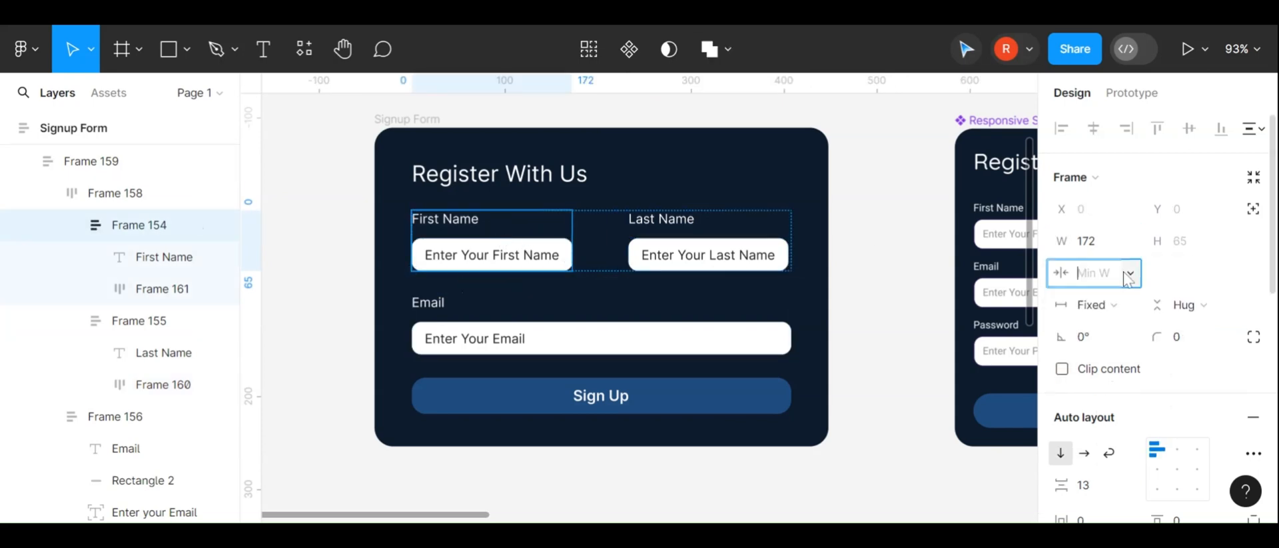
pyautogui.write('172')
pyautogui.press('Return')
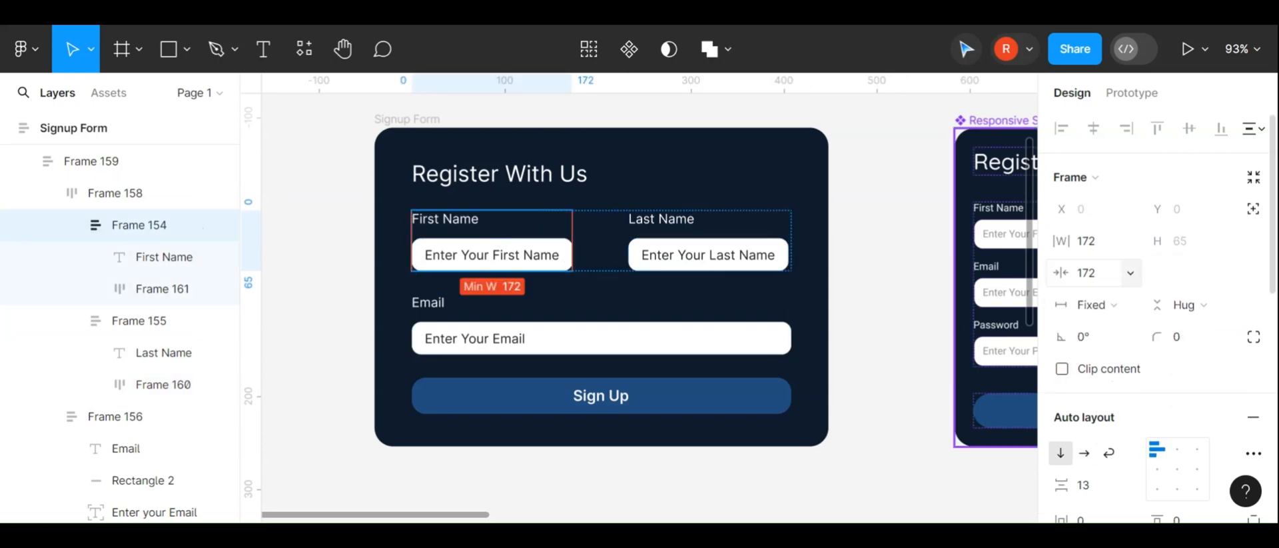
# Switch the row holding both name field groups to wrap auto layout
pyautogui.click(799, 253)
pyautogui.click(651, 187)
pyautogui.doubleClick(650, 234)
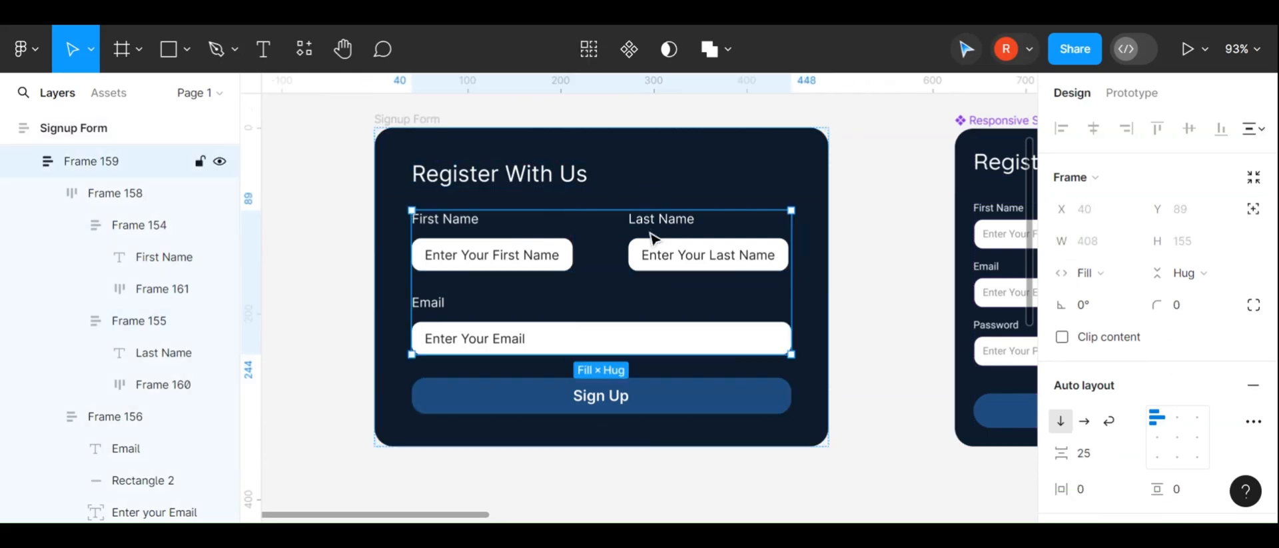
pyautogui.click(1109, 430)
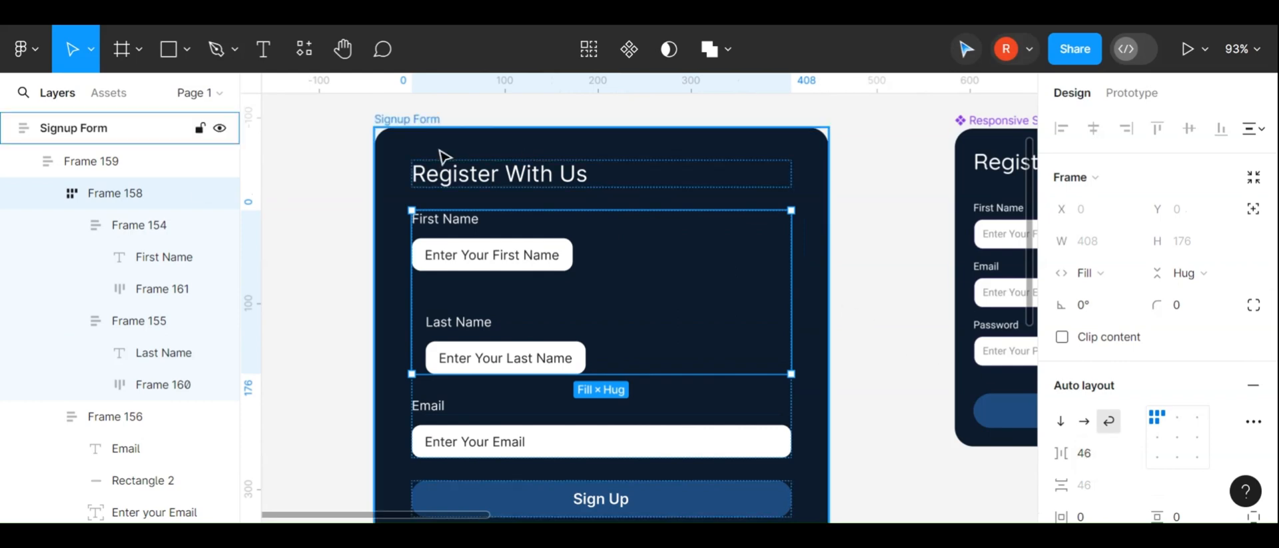
# Resize the signup card wider to about 513 and back to 488 to test the wrapping
pyautogui.click(396, 119)
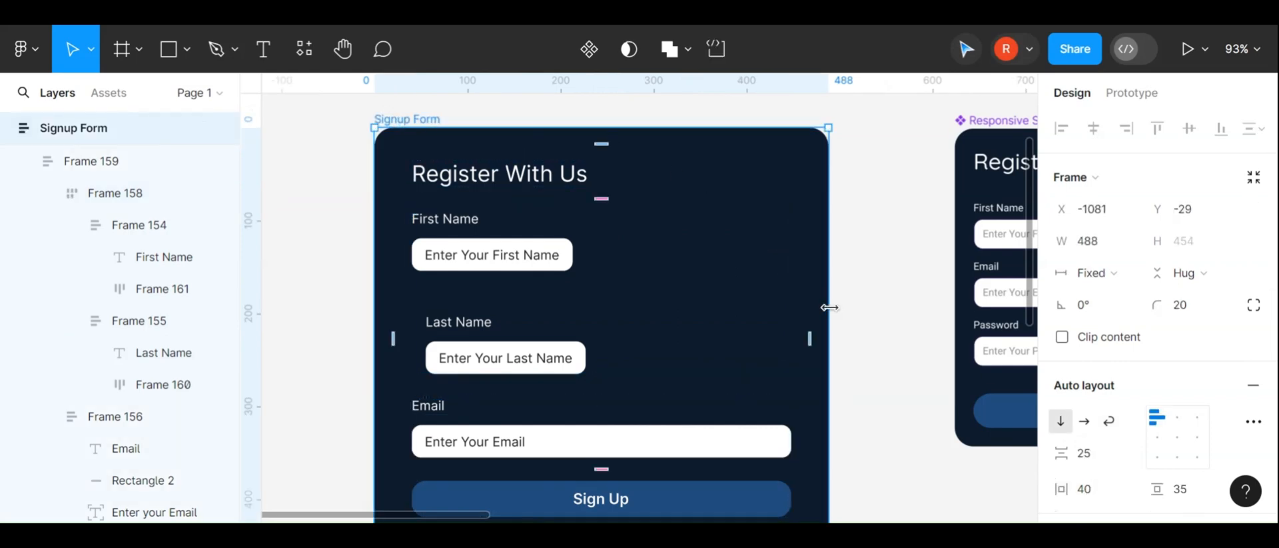
pyautogui.moveTo(828, 307); pyautogui.dragTo(850, 305)
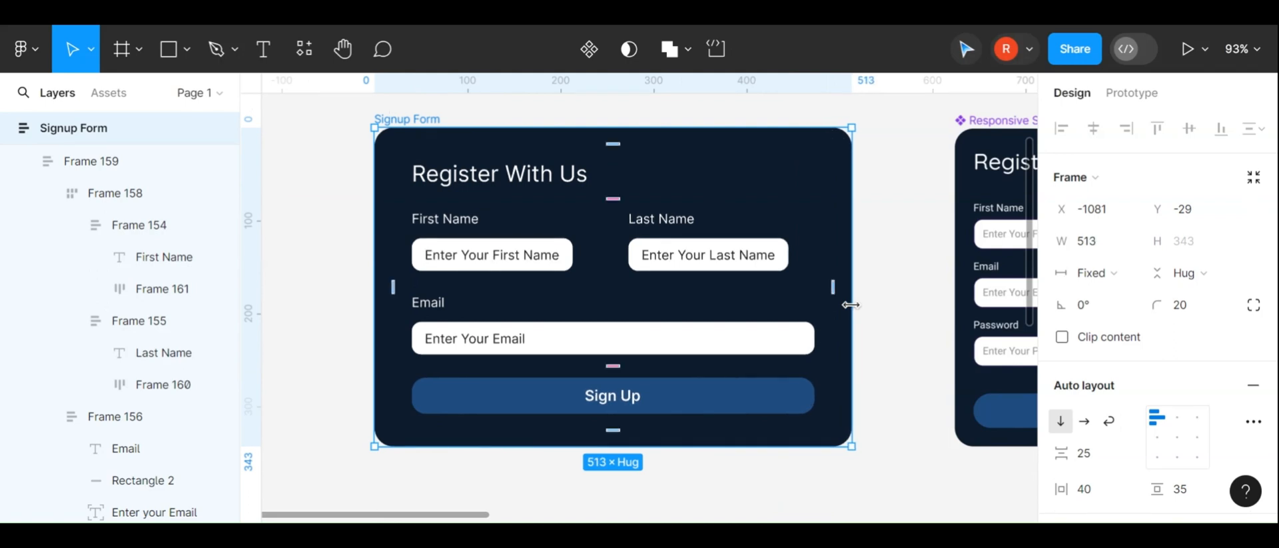
pyautogui.click(813, 266)
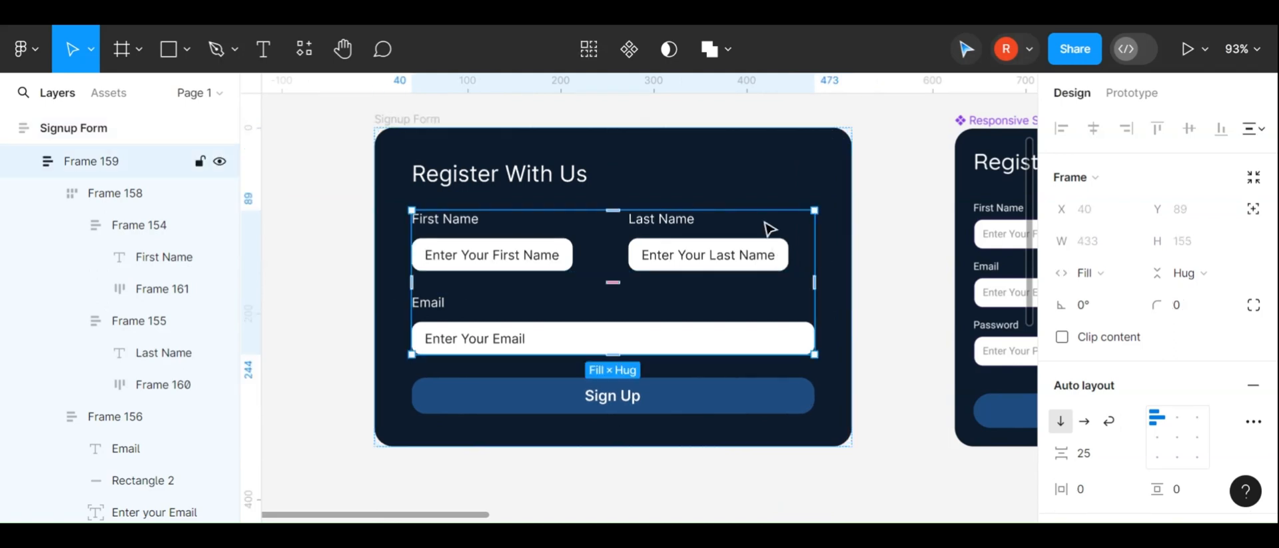
pyautogui.press('Escape')
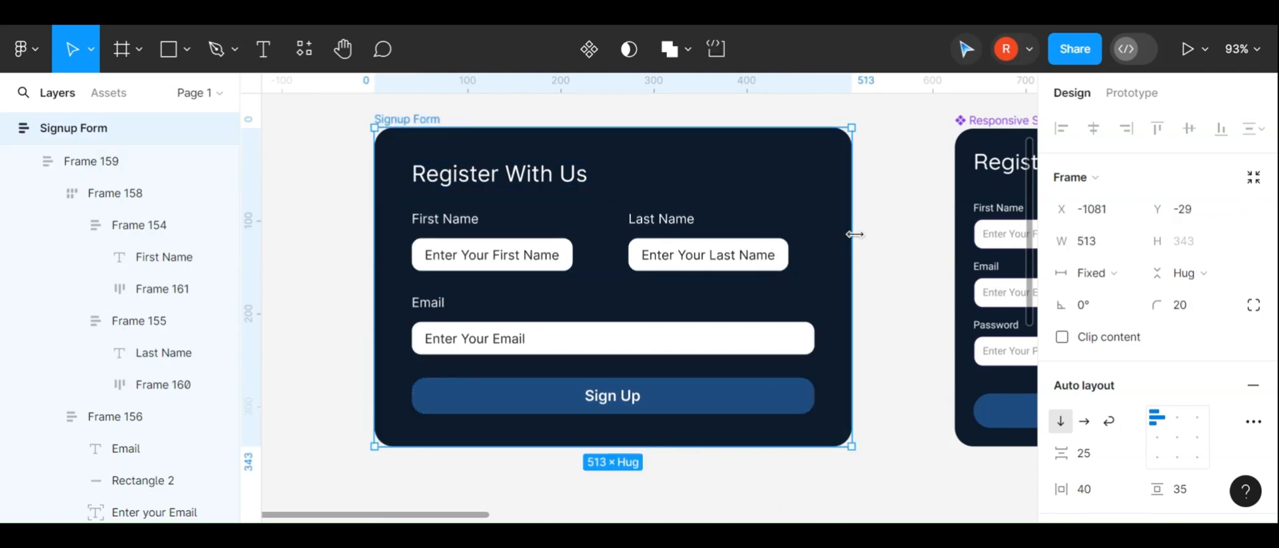
pyautogui.moveTo(855, 233); pyautogui.dragTo(828, 230)
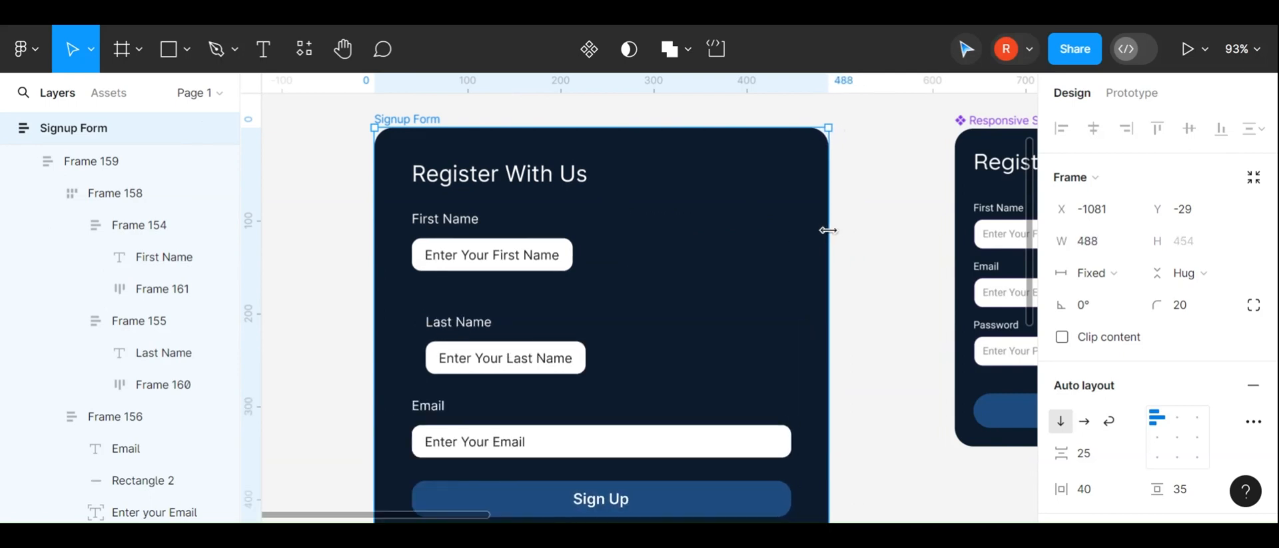
# Set the vertical gap between the wrapped name field groups to about 24
pyautogui.click(523, 309)
pyautogui.click(885, 343)
pyautogui.doubleClick(491, 288)
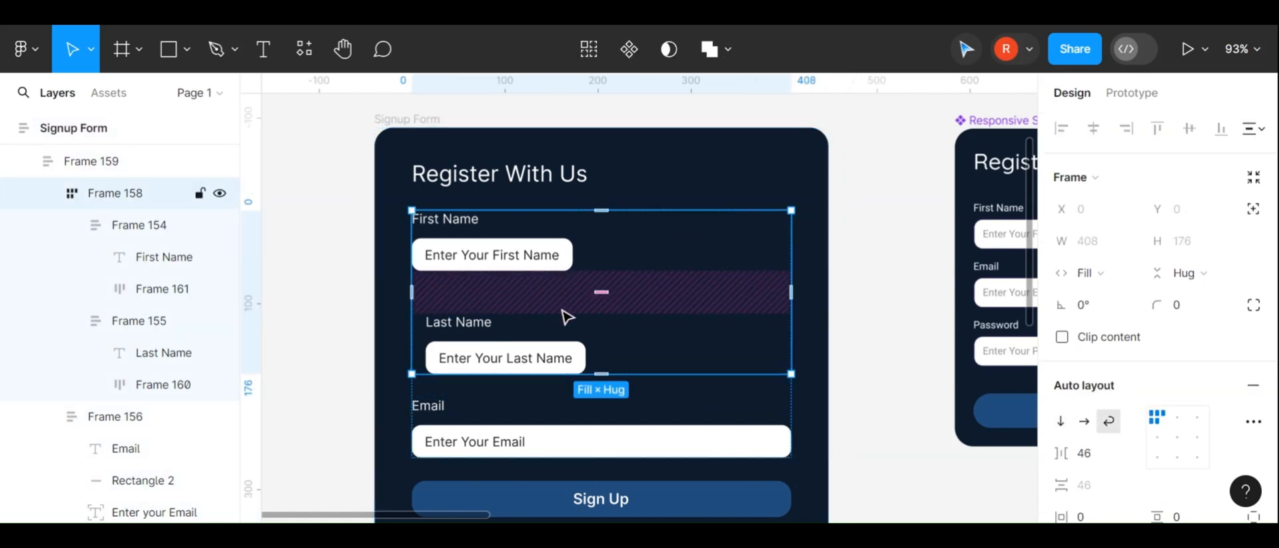
pyautogui.moveTo(602, 285)
pyautogui.mouseDown()
pyautogui.moveTo(605, 302)
pyautogui.moveTo(602, 278)
pyautogui.mouseUp()
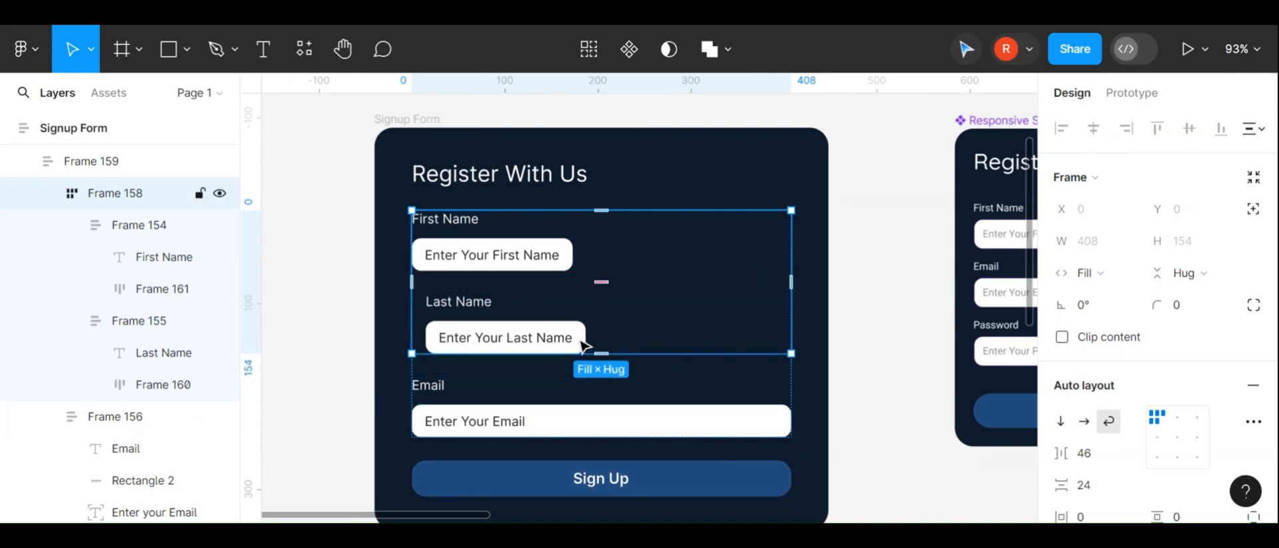
# Set both name field groups' width to fill container
pyautogui.press('Return')
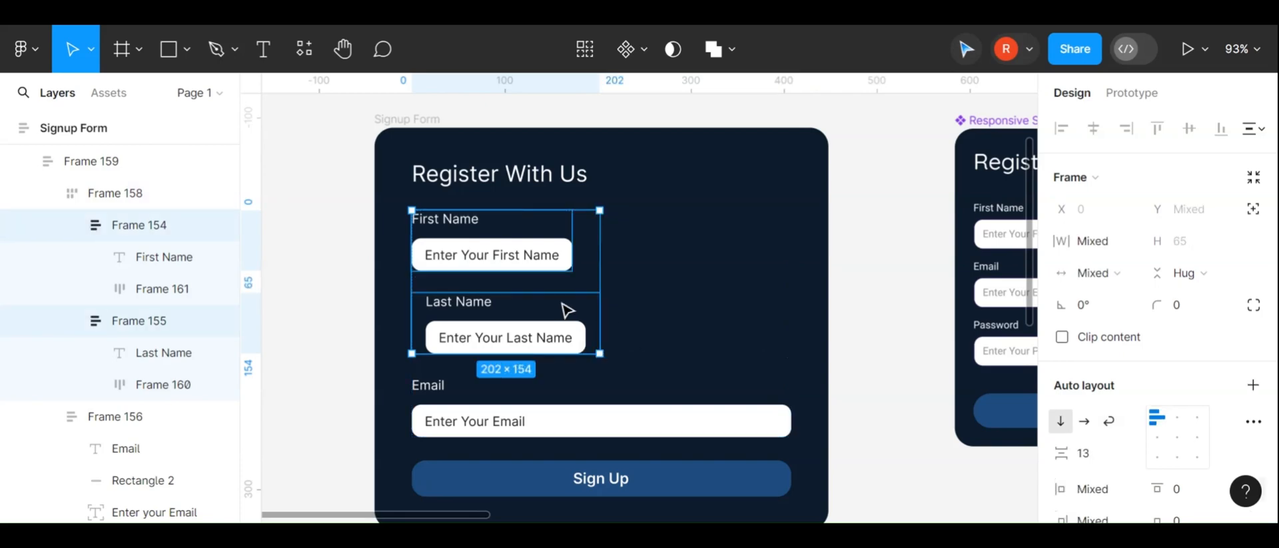
pyautogui.click(1119, 273)
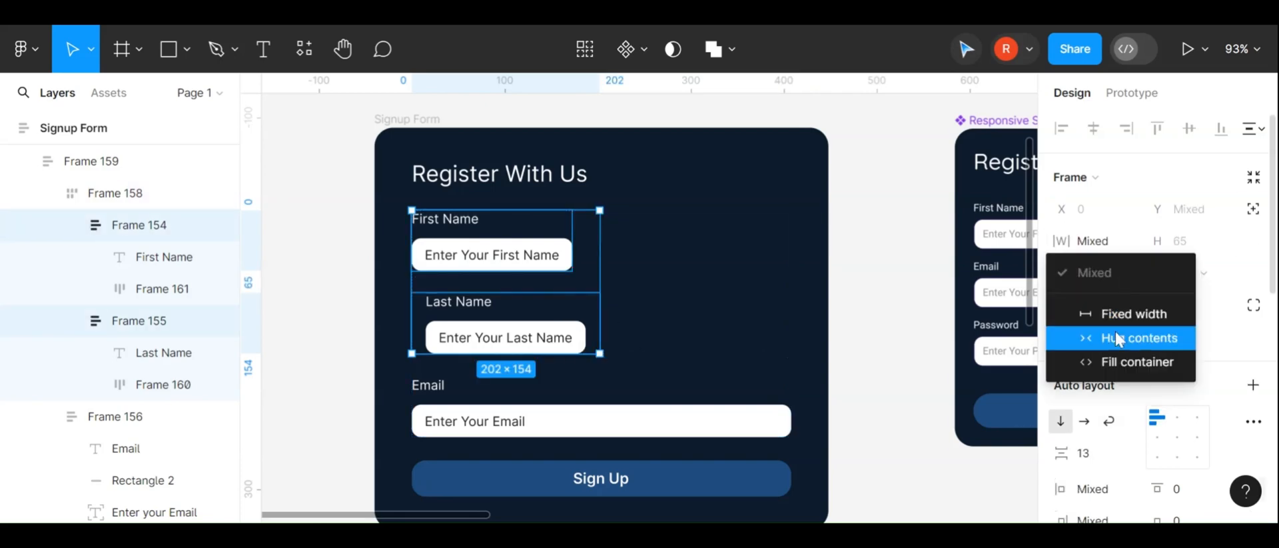
pyautogui.click(1115, 355)
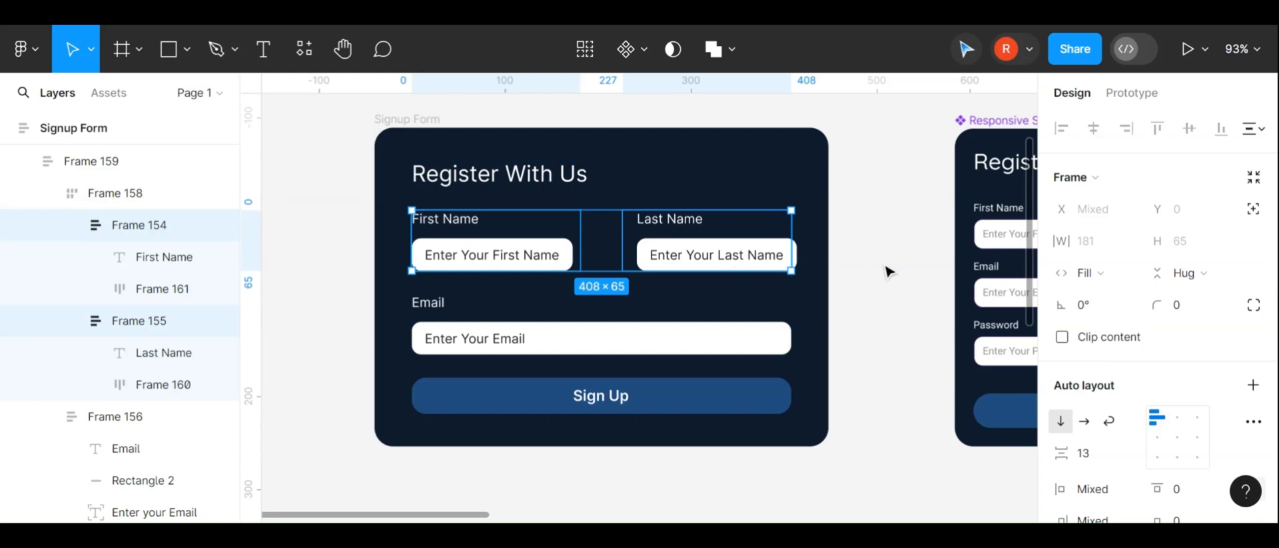
# Set the Last Name label's width to fixed
pyautogui.click(429, 112)
pyautogui.click(747, 260)
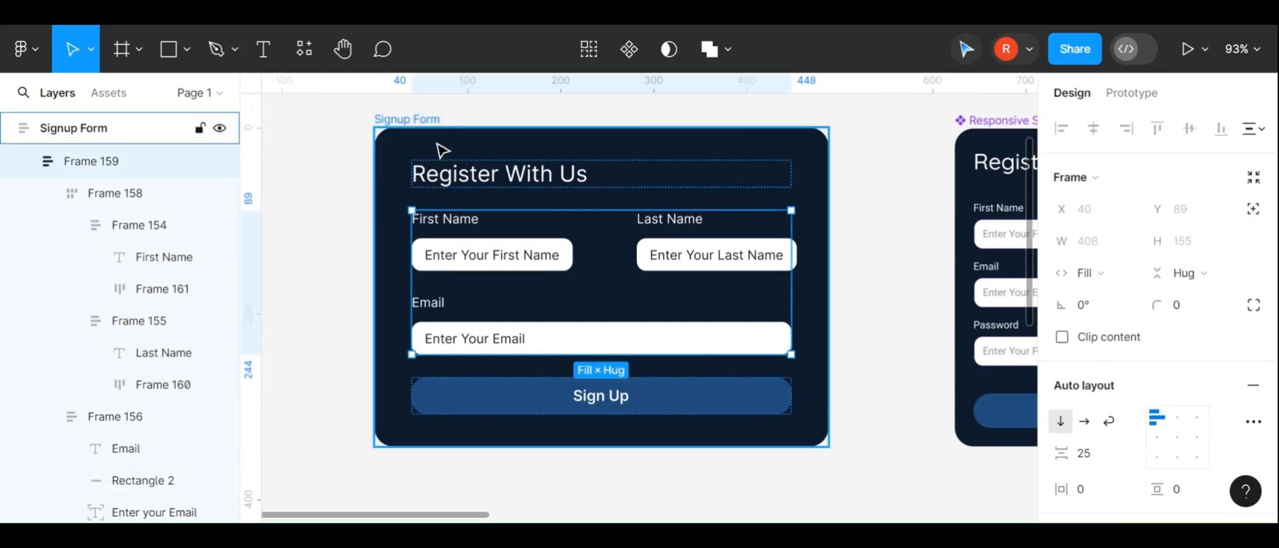
pyautogui.click(420, 118)
pyautogui.moveTo(828, 279); pyautogui.dragTo(823, 223)
pyautogui.click(694, 157)
pyautogui.doubleClick(693, 157)
pyautogui.doubleClick(693, 157)
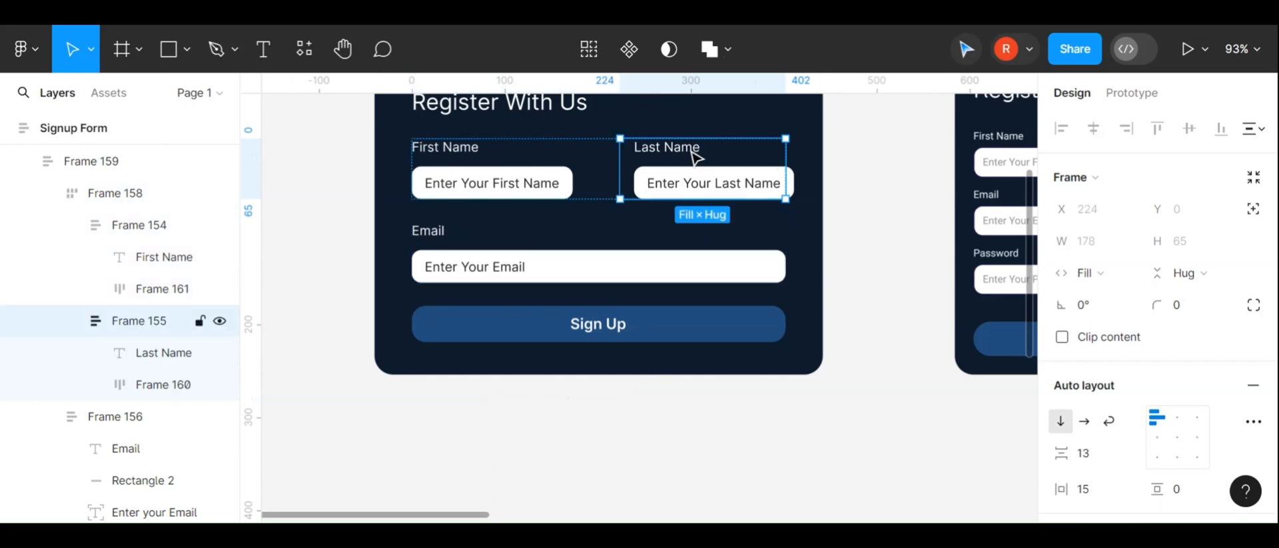
pyautogui.doubleClick(695, 158)
pyautogui.click(1094, 240)
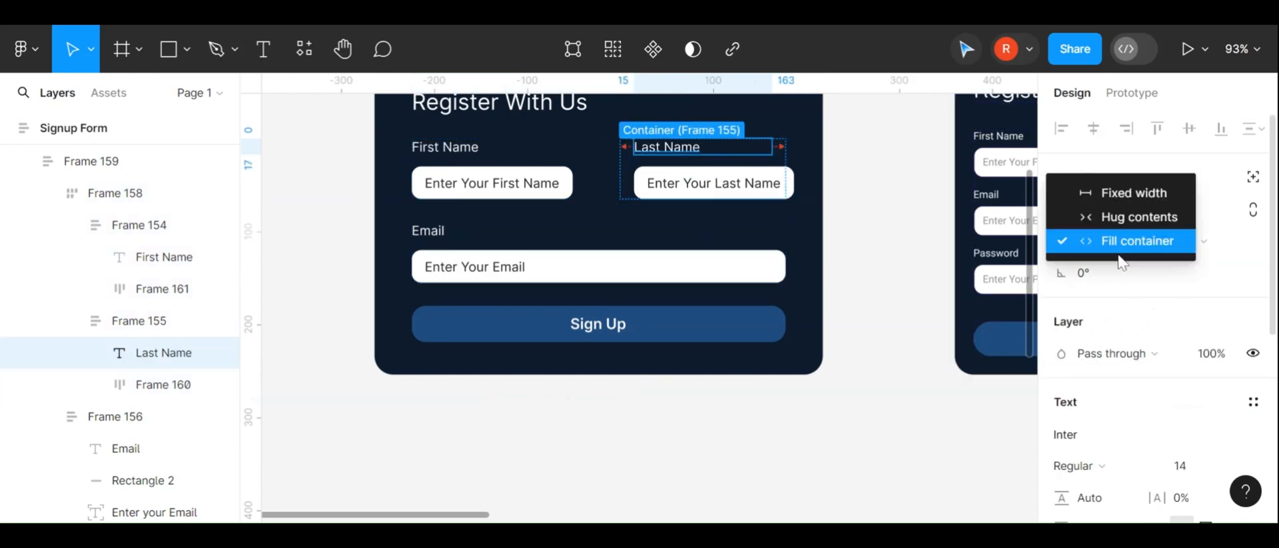
pyautogui.click(1108, 190)
# Set the horizontal gap between the First Name and Last Name field groups to 30
pyautogui.click(449, 157)
pyautogui.doubleClick(448, 157)
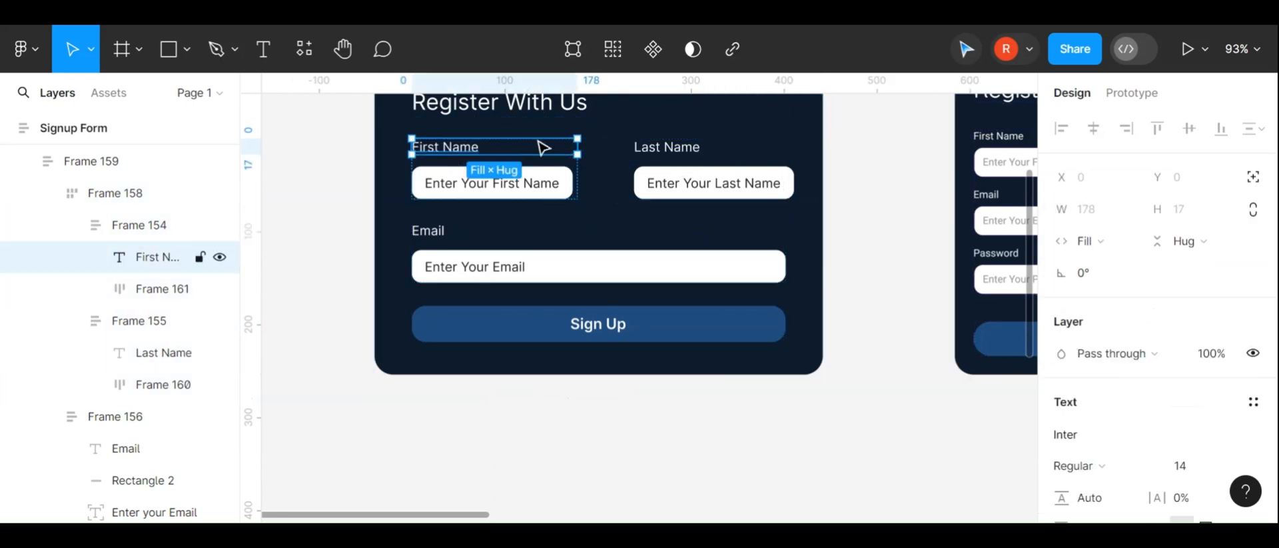
pyautogui.click(817, 188)
pyautogui.scroll(3, 818, 188)
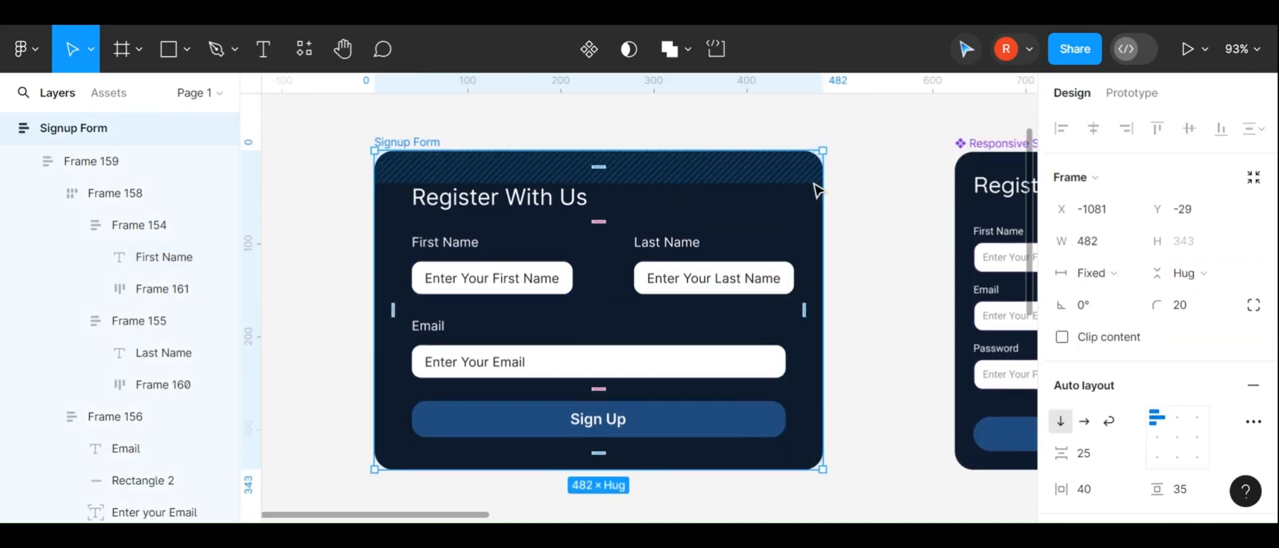
pyautogui.click(433, 255)
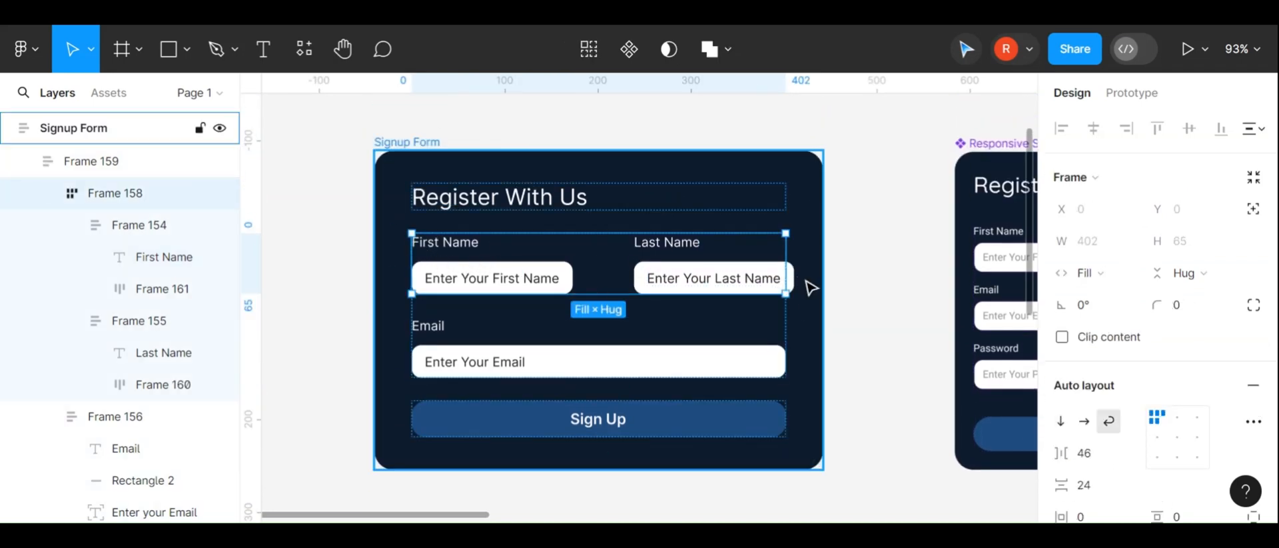
pyautogui.click(625, 280)
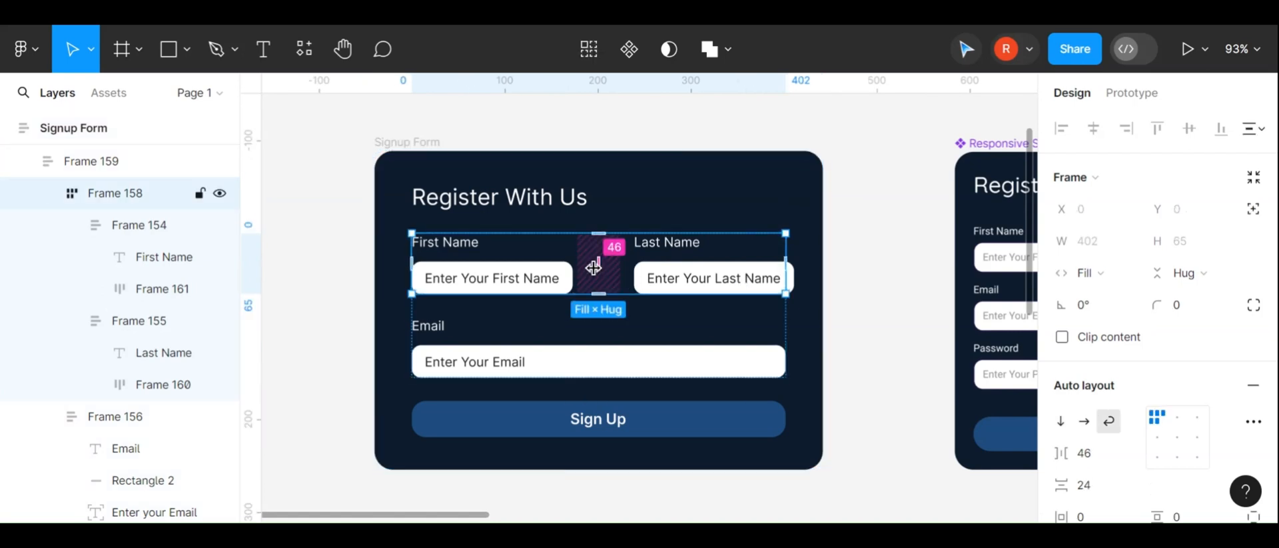
pyautogui.moveTo(591, 262); pyautogui.dragTo(584, 262)
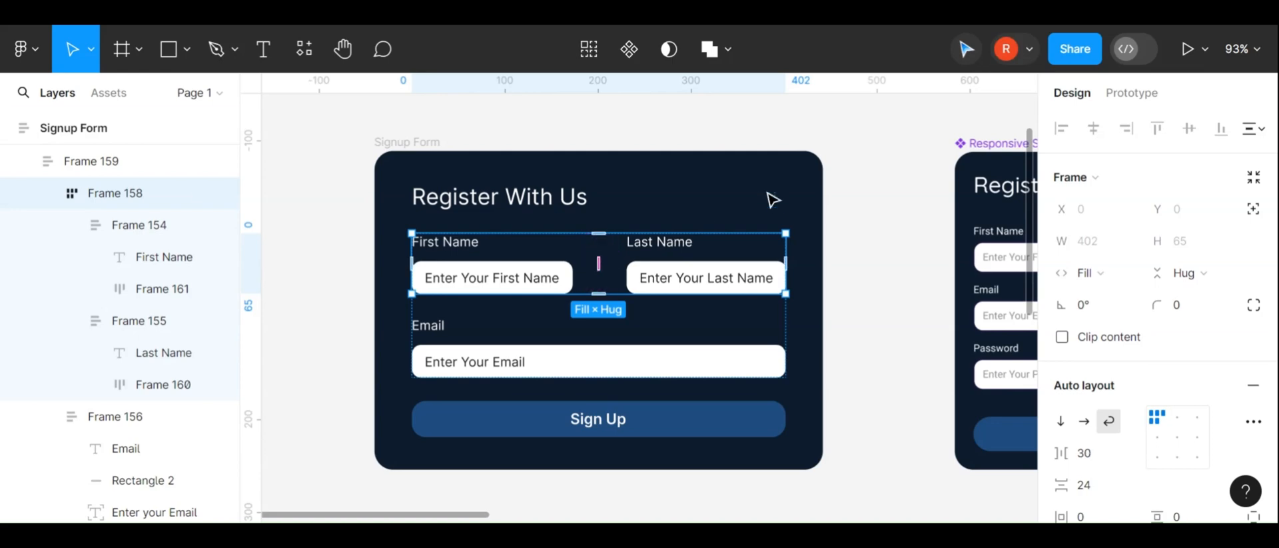
# Resize the signup card narrower to about 257 wide to test the wrapping
pyautogui.click(628, 192)
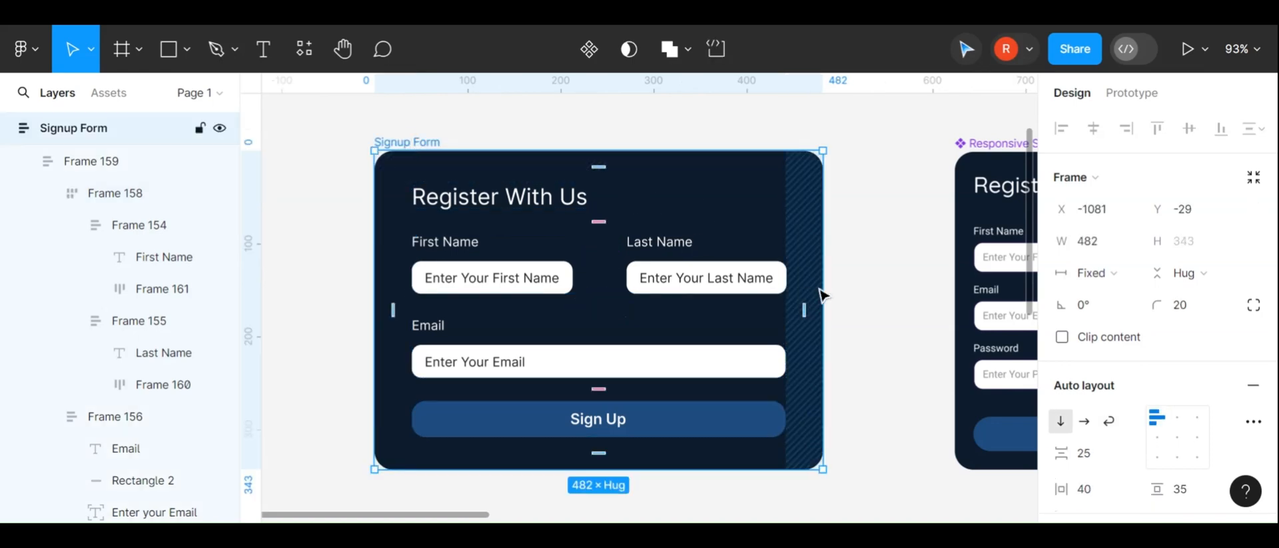
pyautogui.moveTo(823, 284)
pyautogui.mouseDown()
pyautogui.moveTo(782, 284)
pyautogui.moveTo(829, 284)
pyautogui.mouseUp()
pyautogui.moveTo(739, 289); pyautogui.dragTo(615, 273)
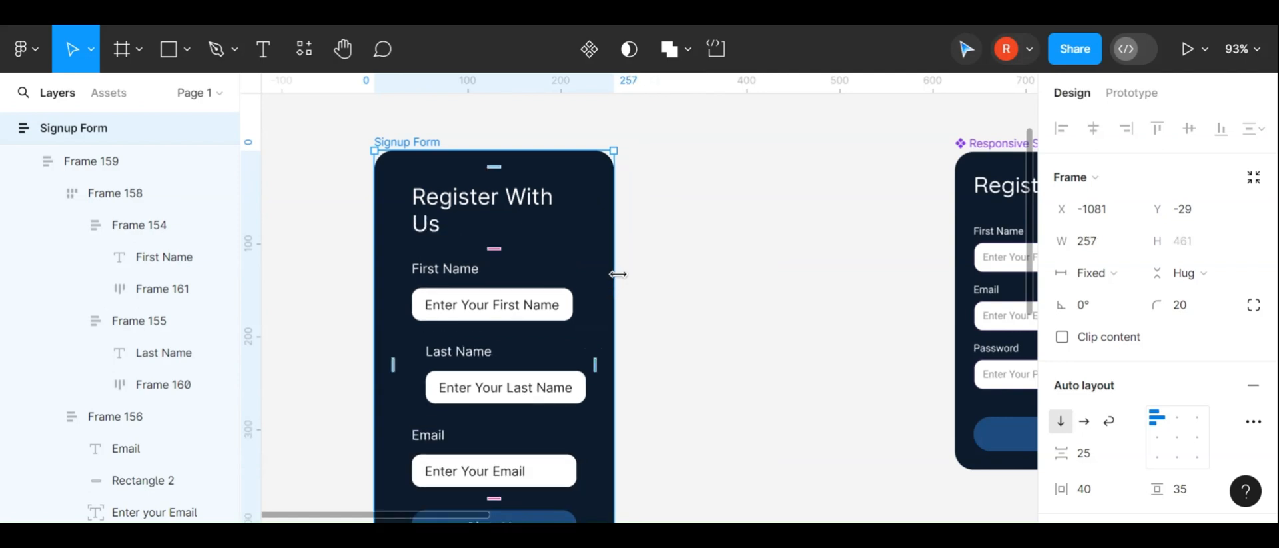
# Set the Last Name field group's auto layout alignment to top centre
pyautogui.scroll(-3, 618, 274)
pyautogui.doubleClick(464, 280)
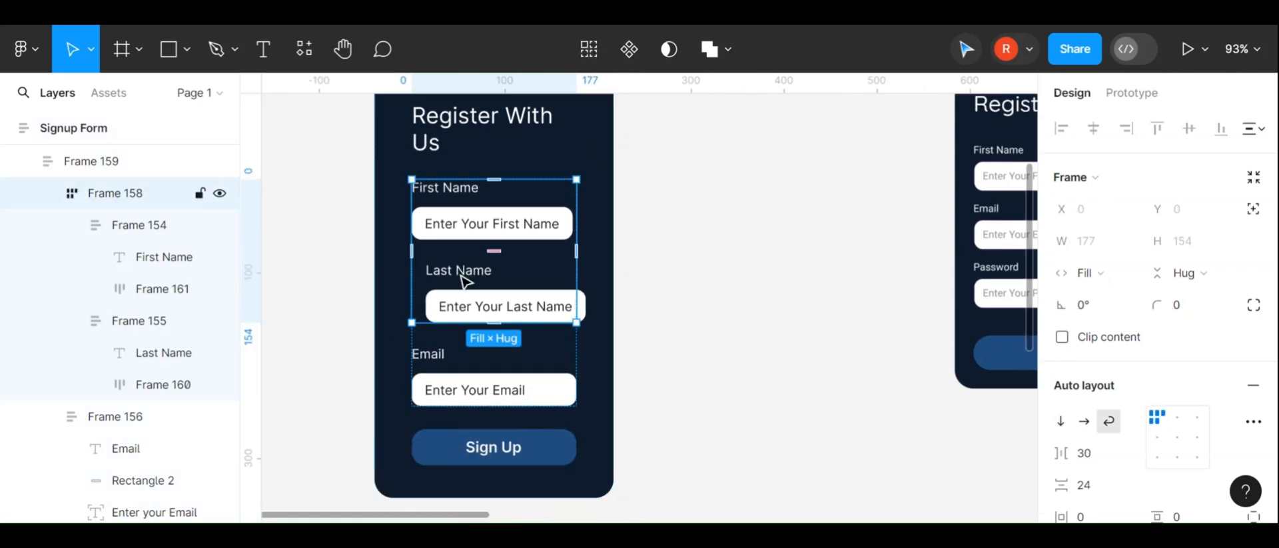
pyautogui.click(464, 280)
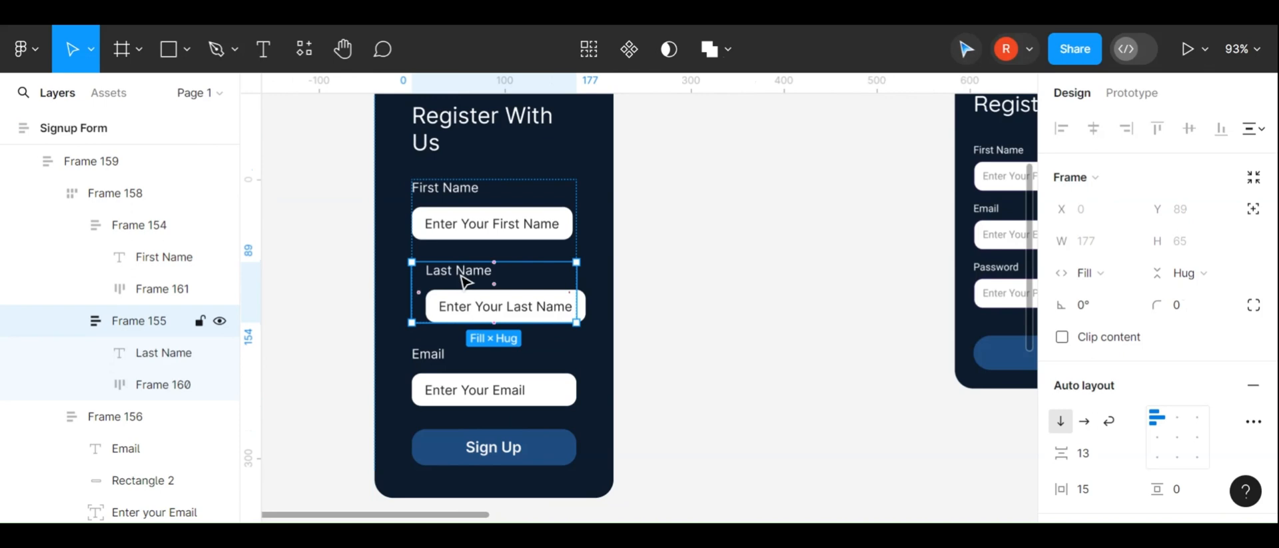
pyautogui.click(1116, 274)
pyautogui.click(1111, 272)
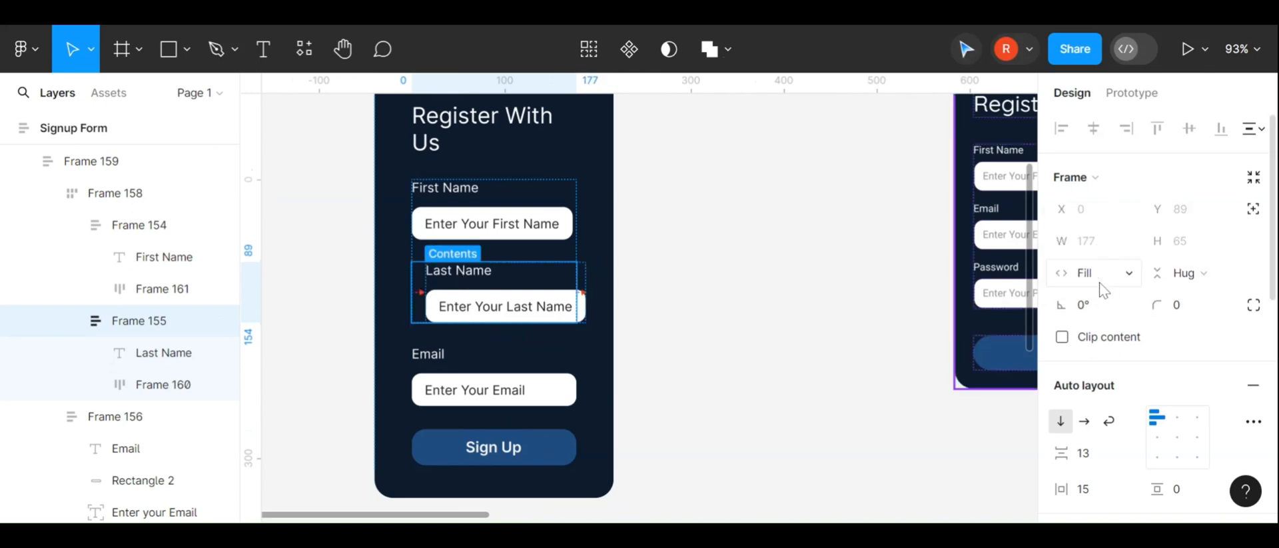
pyautogui.click(1181, 424)
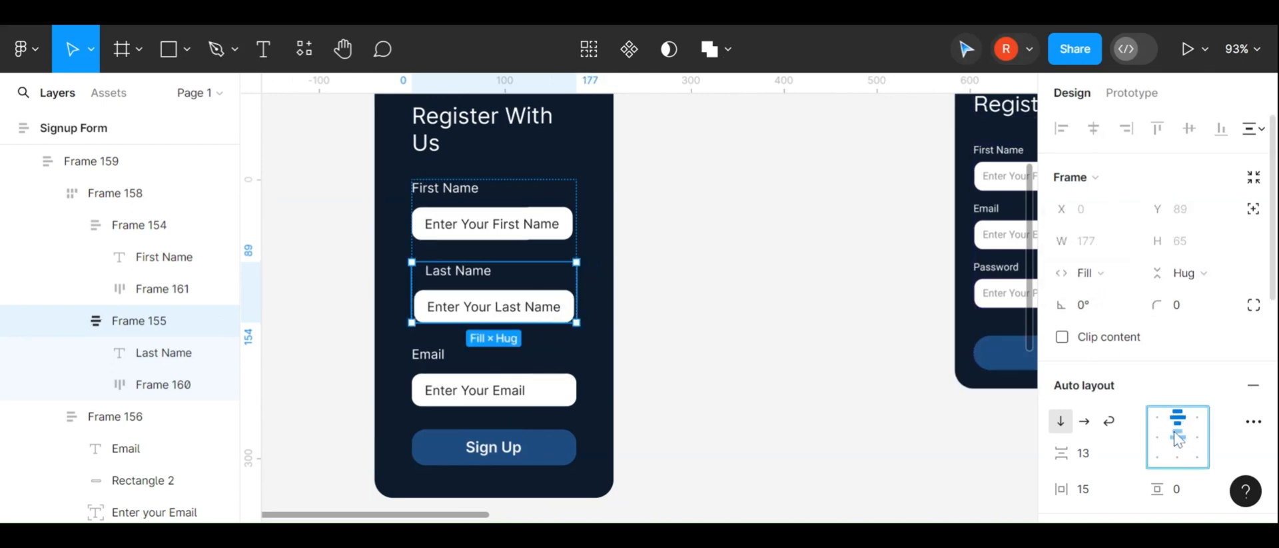
pyautogui.click(792, 297)
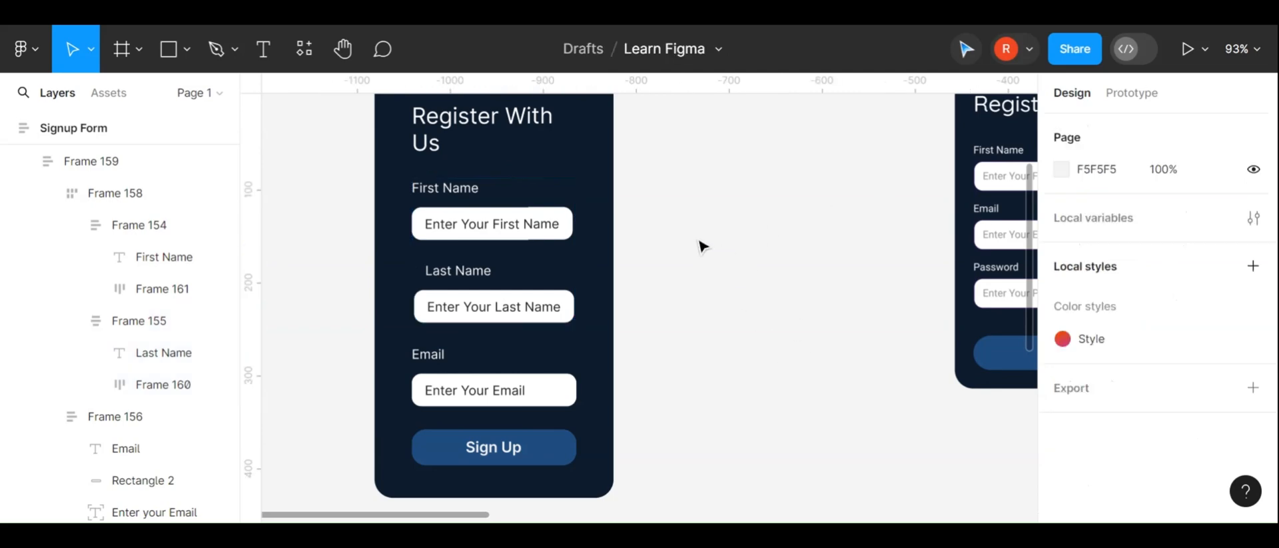
# Widen the signup card again so the First Name and Last Name fields sit side by side
pyautogui.scroll(2, 583, 224)
pyautogui.scroll(-2, 552, 327)
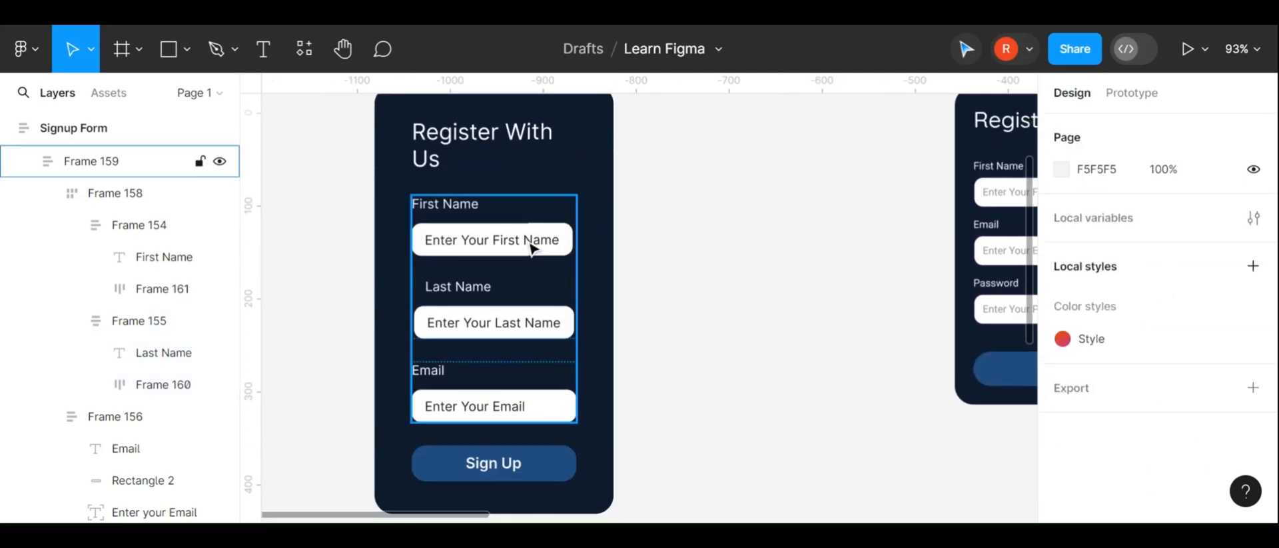
pyautogui.click(531, 245)
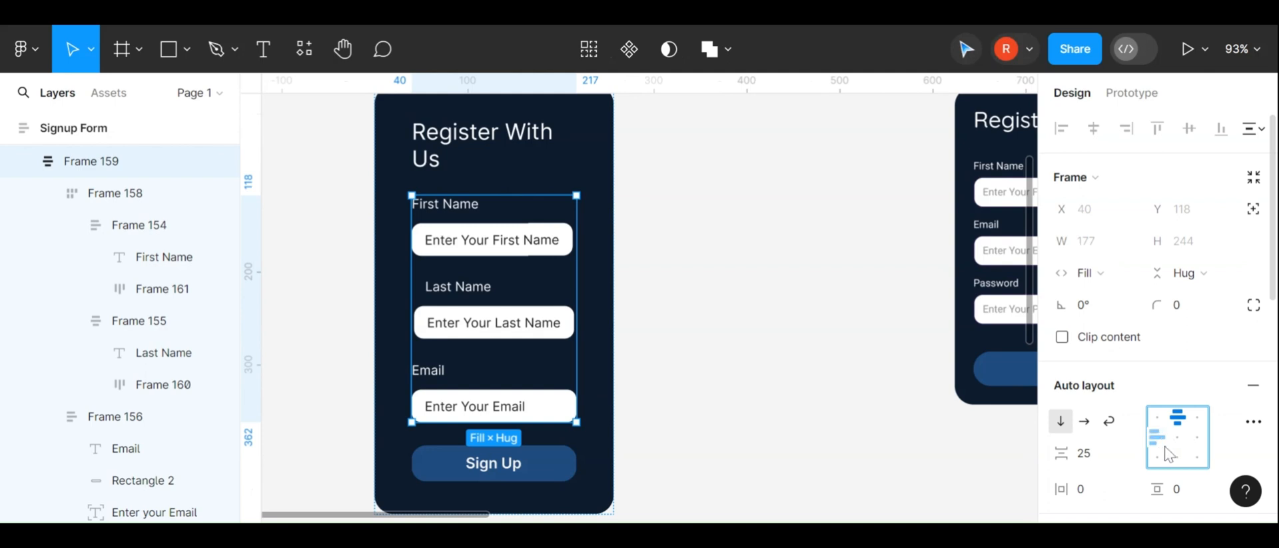
pyautogui.click(662, 197)
pyautogui.scroll(1, 662, 196)
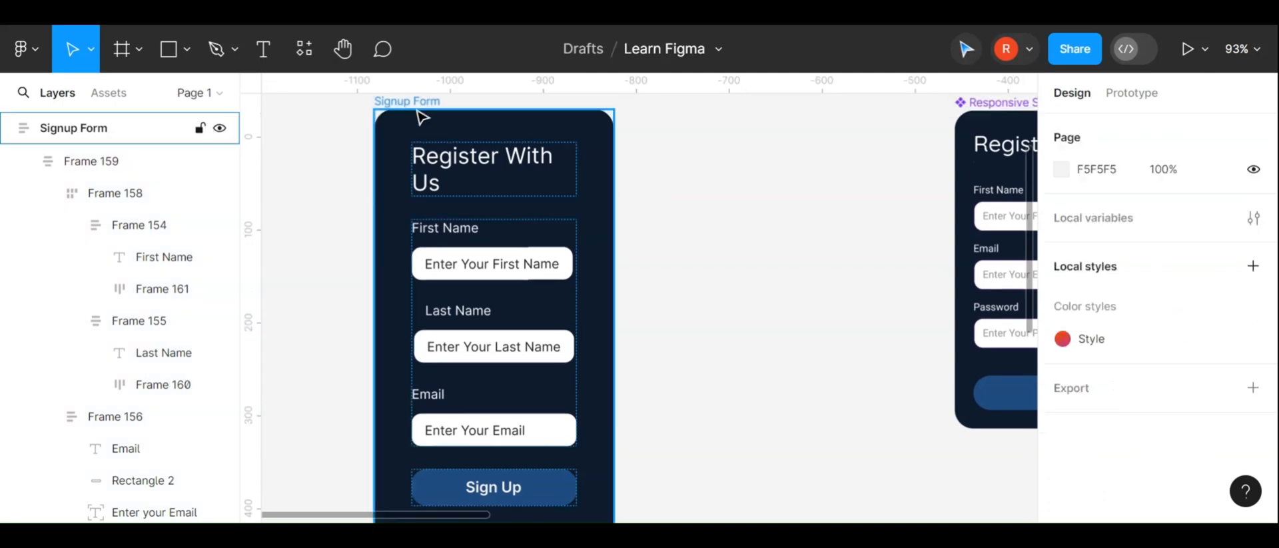
pyautogui.click(414, 111)
pyautogui.moveTo(613, 296); pyautogui.dragTo(814, 213)
# Duplicate the name field row and move the copy below the Email field
pyautogui.click(662, 220)
pyautogui.scroll(-3, 663, 220)
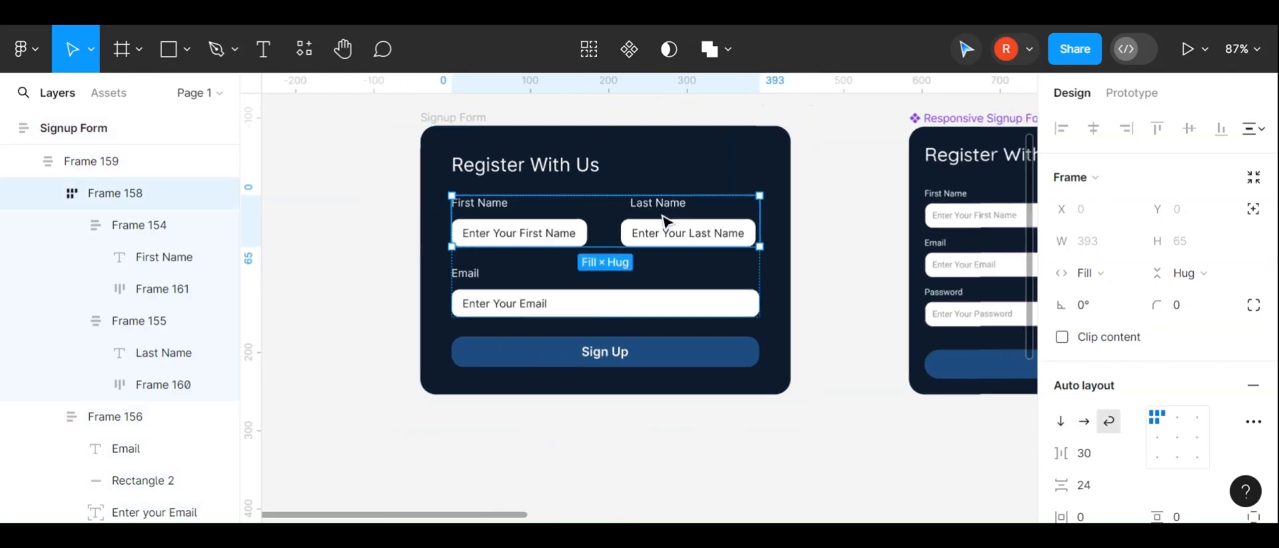
pyautogui.hotkey('ctrl', 'd')
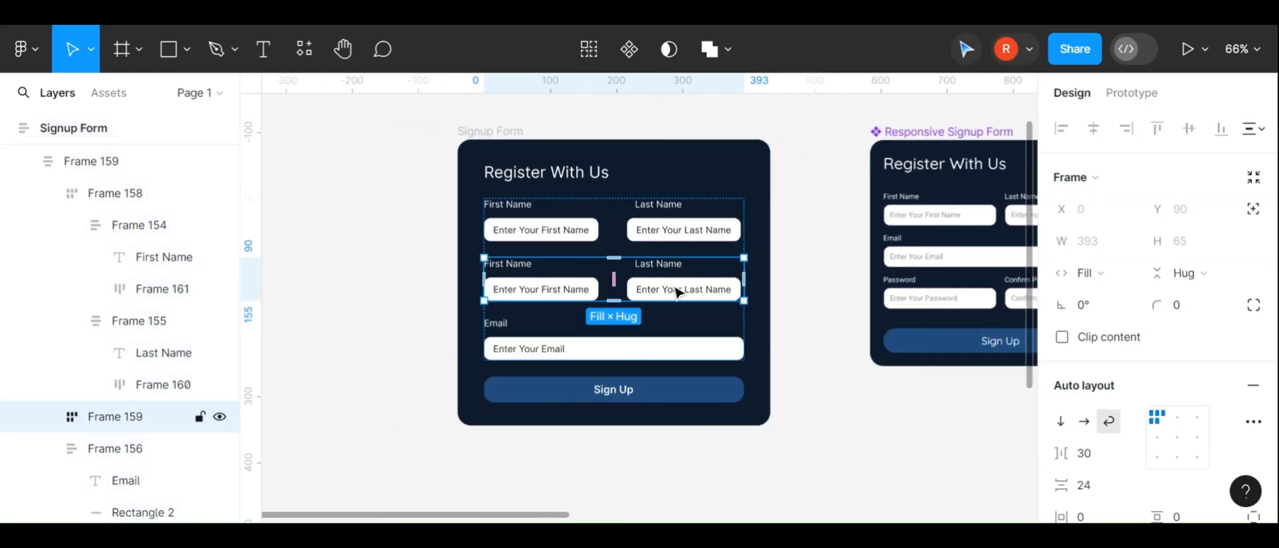
pyautogui.moveTo(676, 292); pyautogui.dragTo(675, 341)
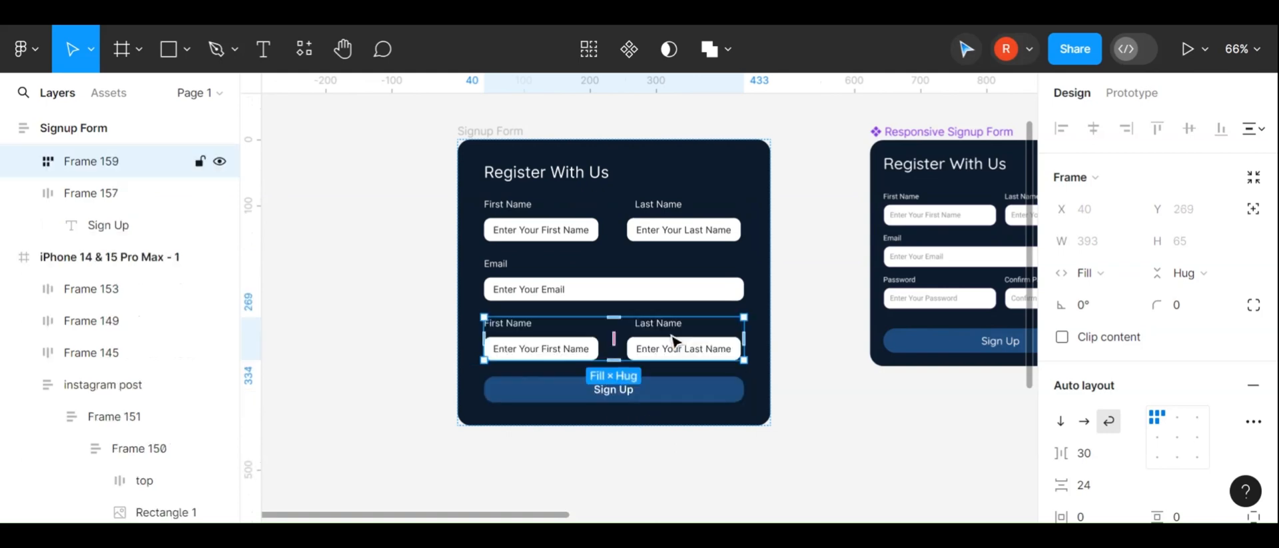
# Rename the copied row's labels to Password and Confirm Password
pyautogui.doubleClick(529, 329)
pyautogui.doubleClick(530, 330)
pyautogui.write('Password')
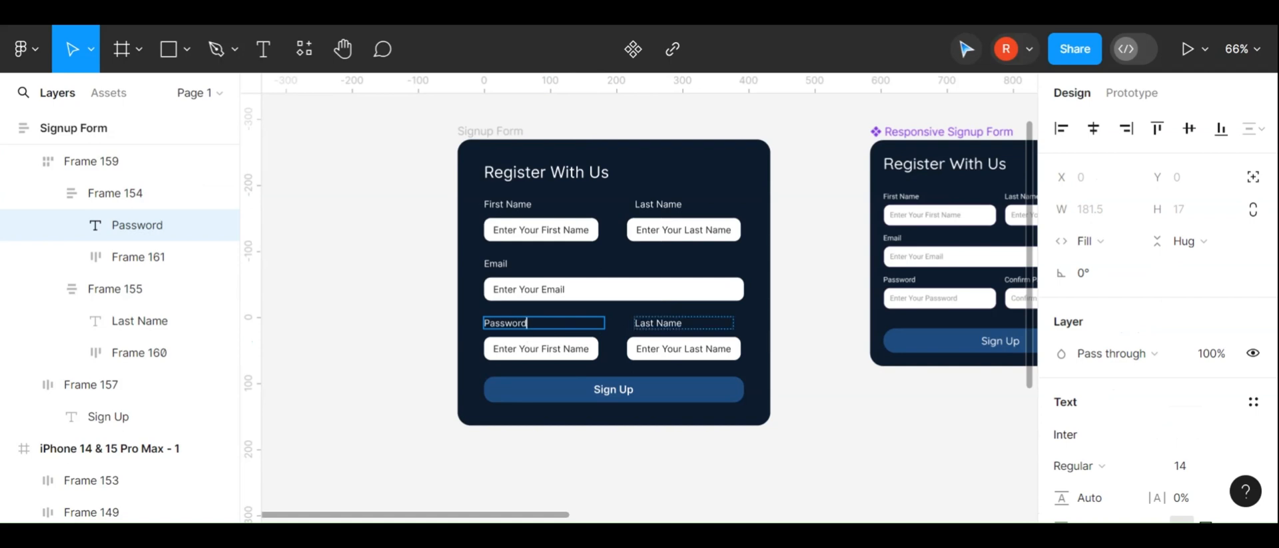
pyautogui.doubleClick(645, 323)
pyautogui.write('Confirm Password')
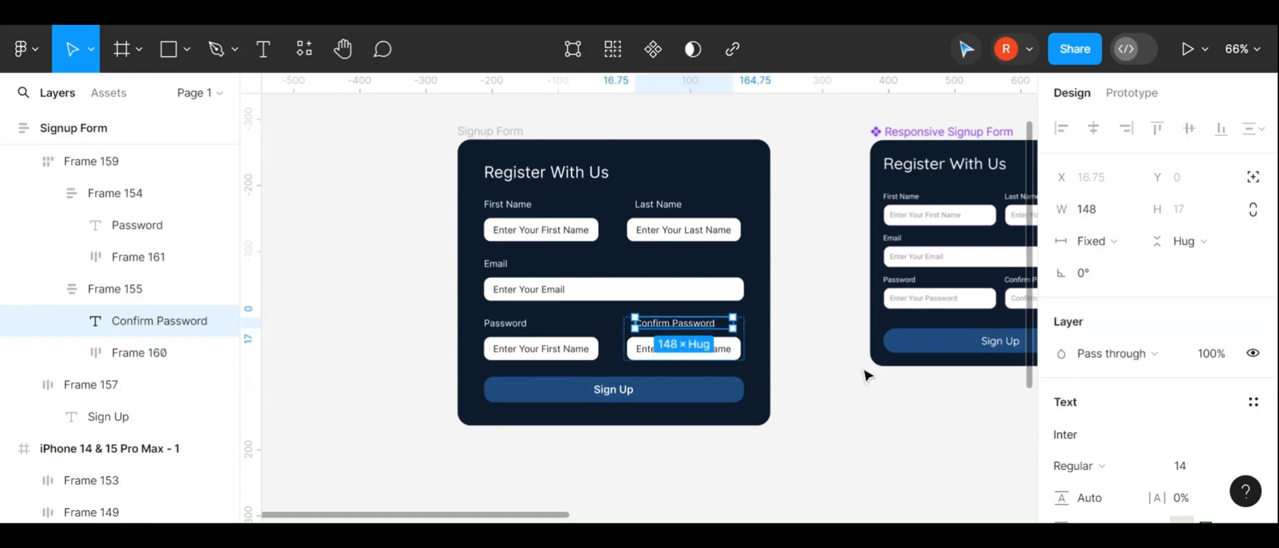
pyautogui.click(793, 356)
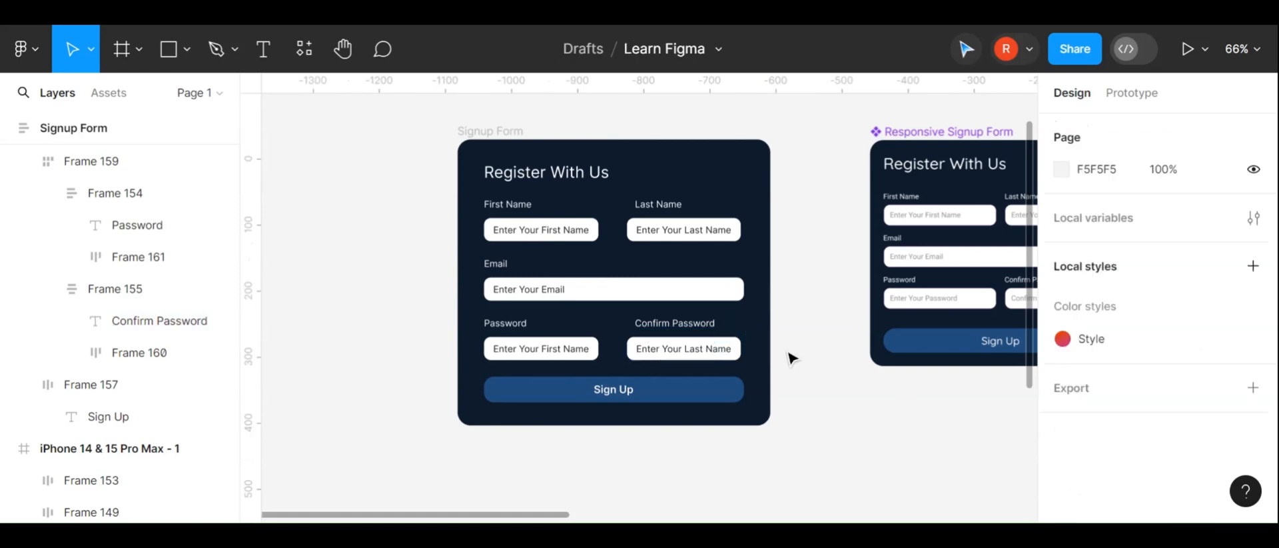
# Change the Password field's placeholder text to Enter Your Password
pyautogui.scroll(3, 793, 356)
pyautogui.scroll(-2, 791, 358)
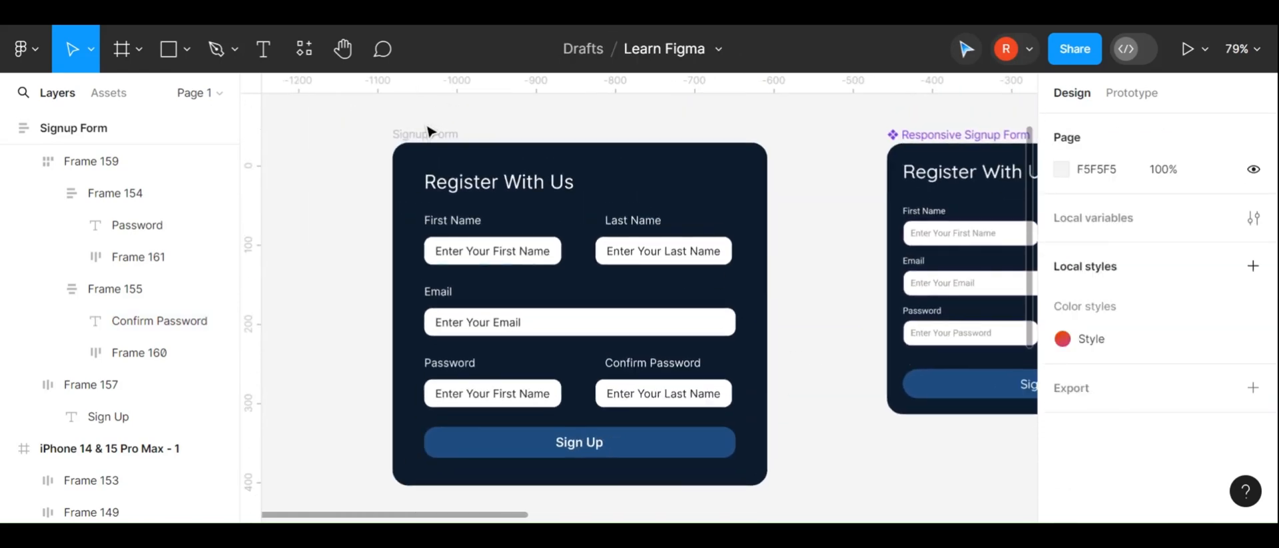
pyautogui.click(431, 134)
pyautogui.doubleClick(527, 393)
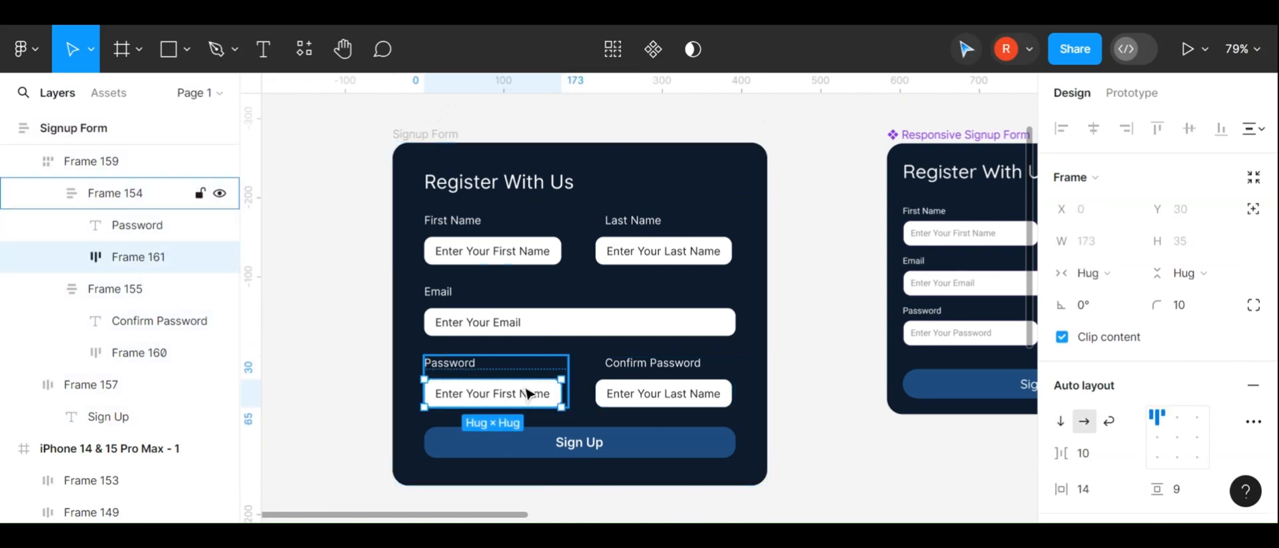
pyautogui.doubleClick(527, 393)
pyautogui.doubleClick(531, 394)
pyautogui.tripleClick(529, 393)
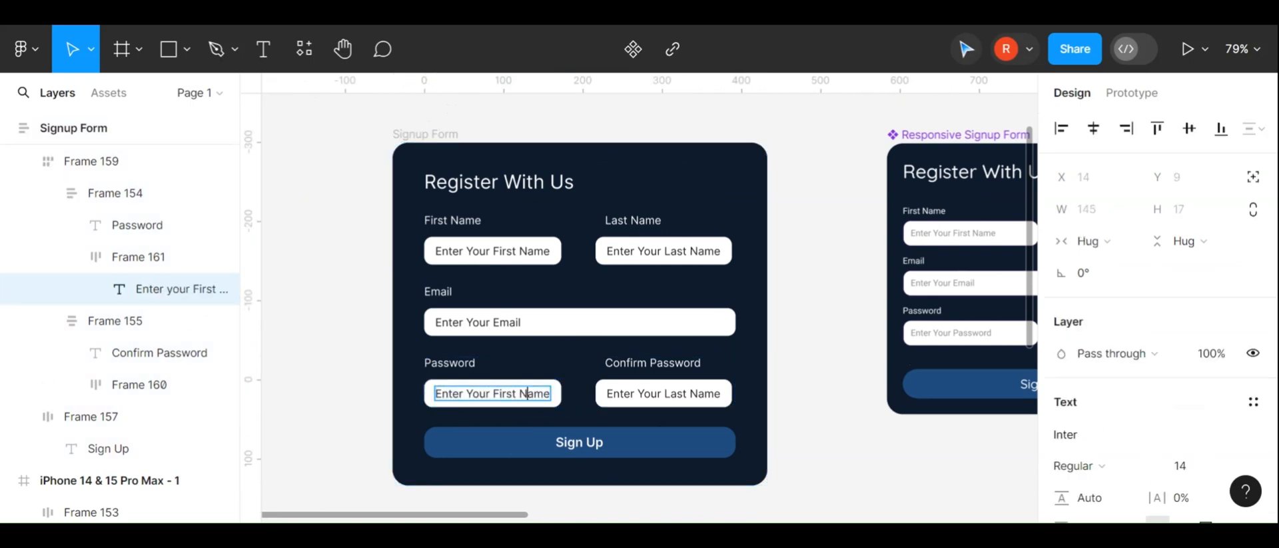
pyautogui.doubleClick(529, 393)
pyautogui.press('BackSpace')
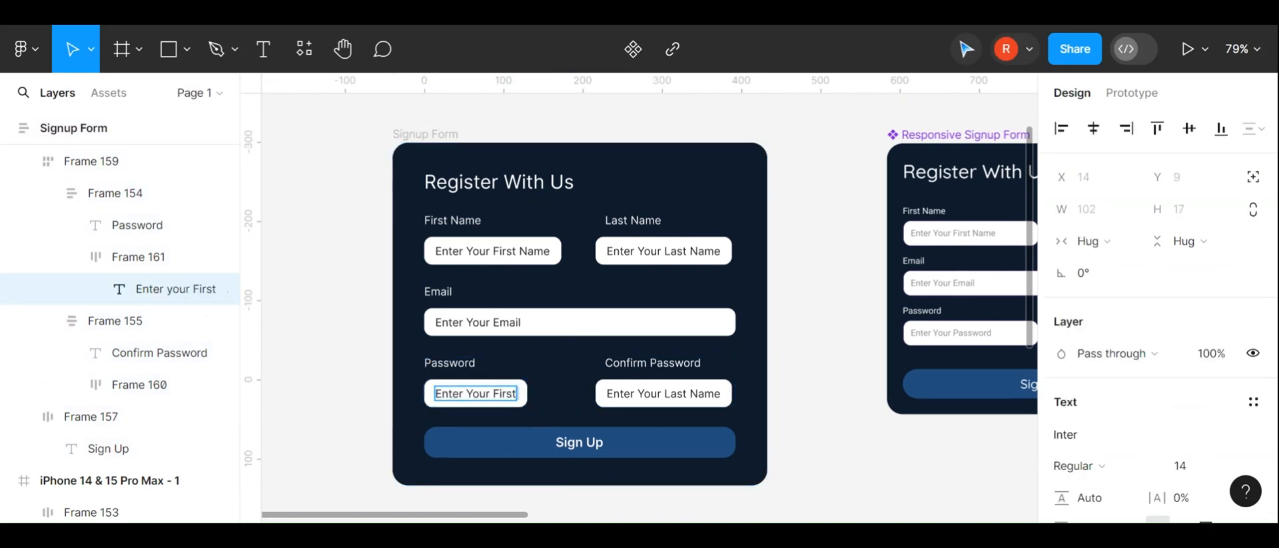
pyautogui.hotkey('ctrl', 'BackSpace')
pyautogui.write('Password')
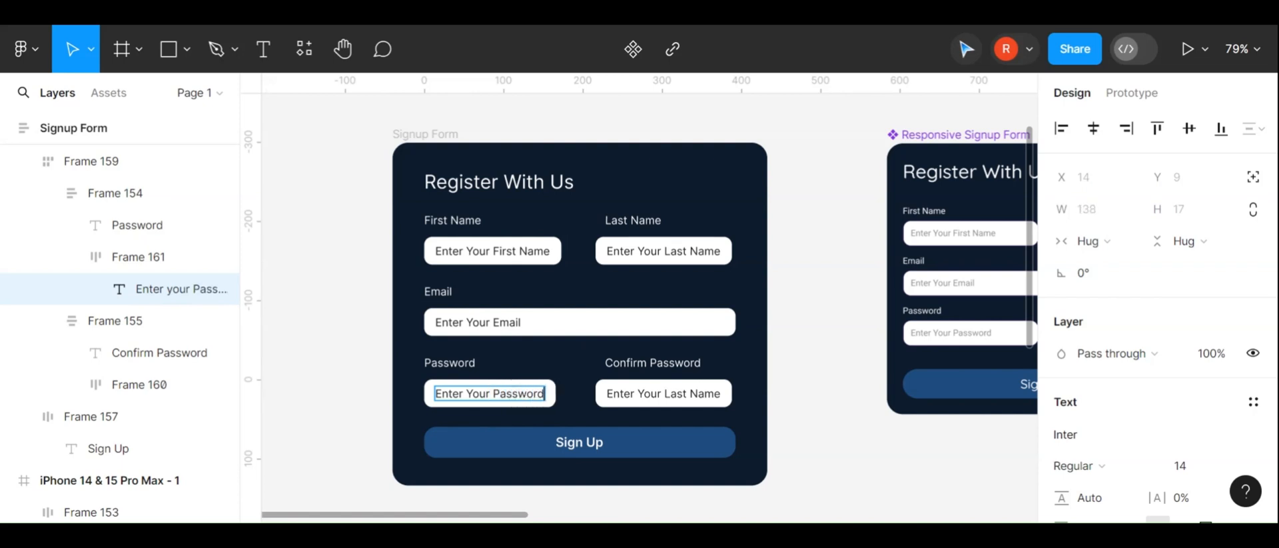
# Change the Confirm Password field's placeholder text to Enter Re-Password
pyautogui.doubleClick(704, 393)
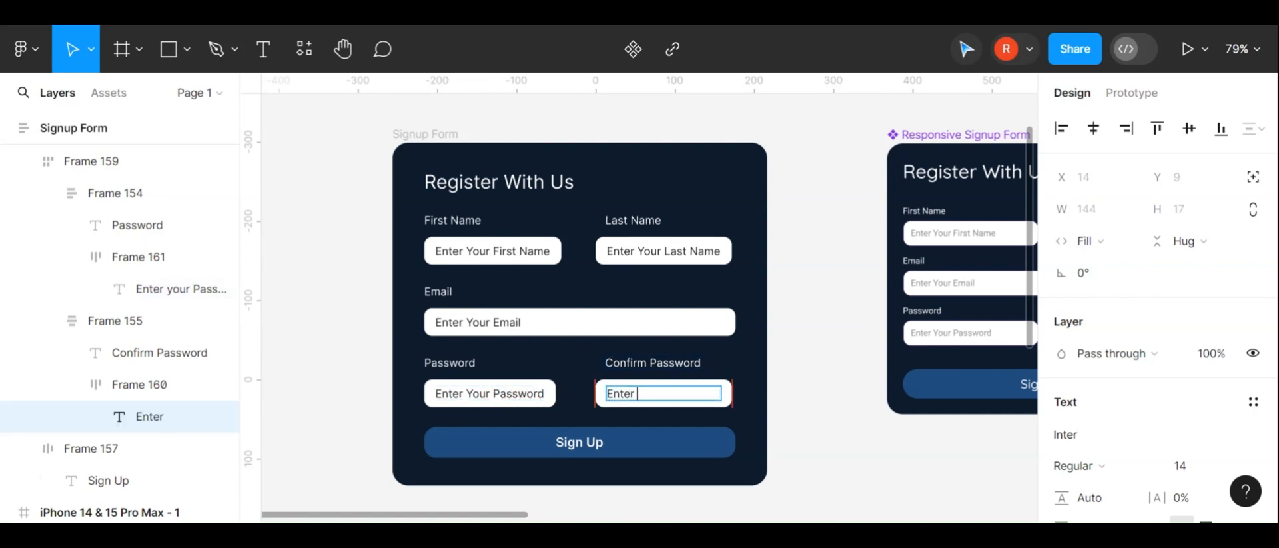
pyautogui.write('Confirm Password')
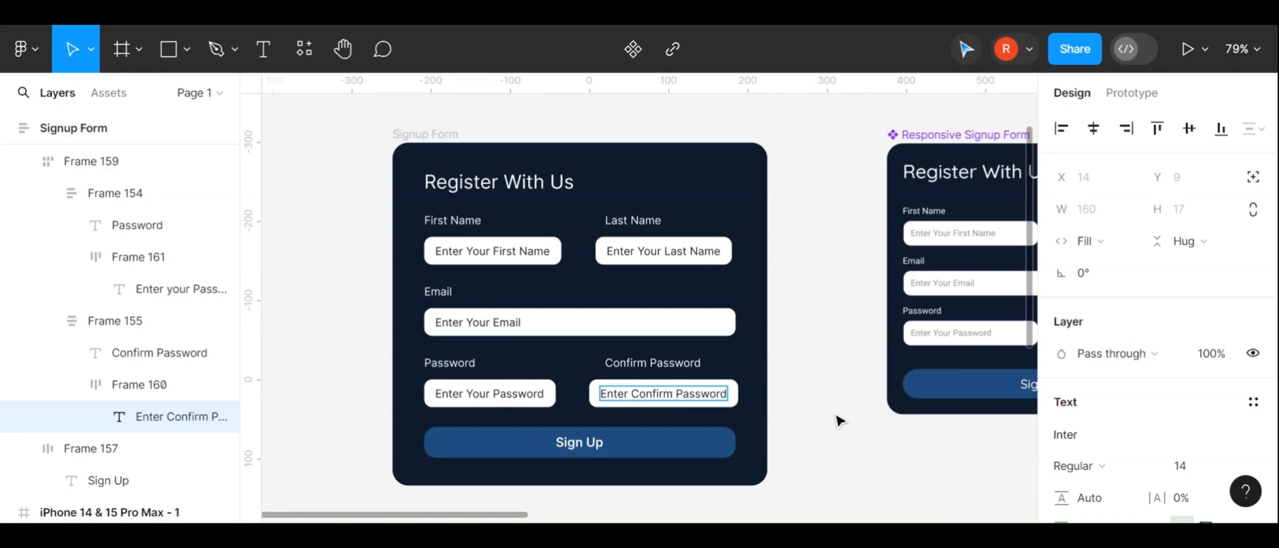
pyautogui.press('BackSpace')
pyautogui.press('BackSpace')
pyautogui.press('BackSpace')
pyautogui.press('BackSpace')
pyautogui.press('BackSpace')
pyautogui.press('BackSpace')
pyautogui.press('BackSpace')
pyautogui.press('BackSpace')
pyautogui.write('R')
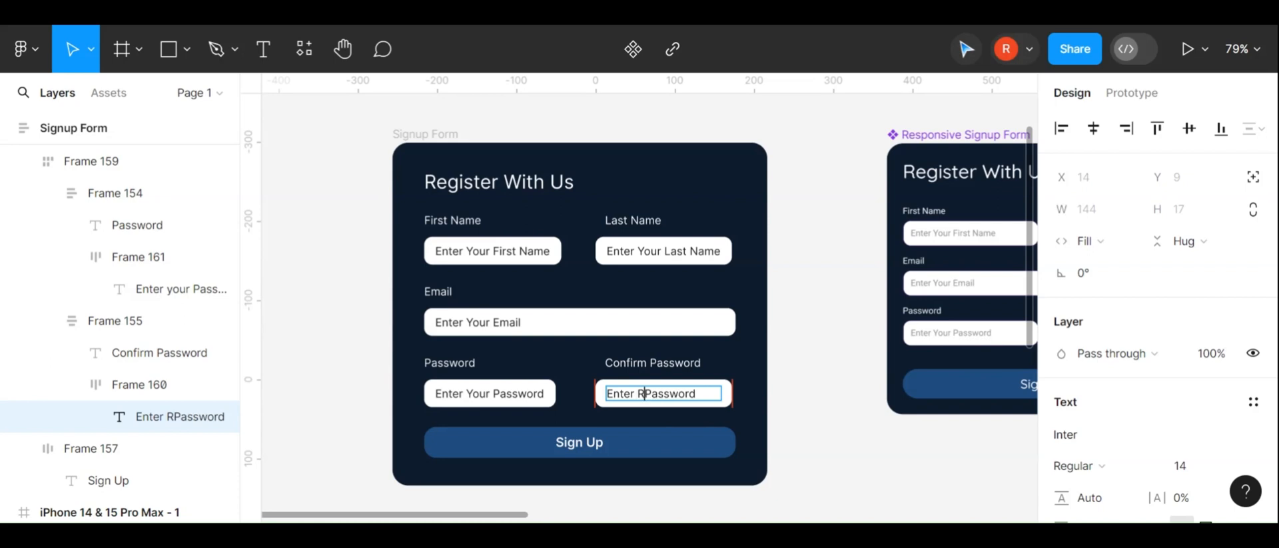
pyautogui.write('e-')
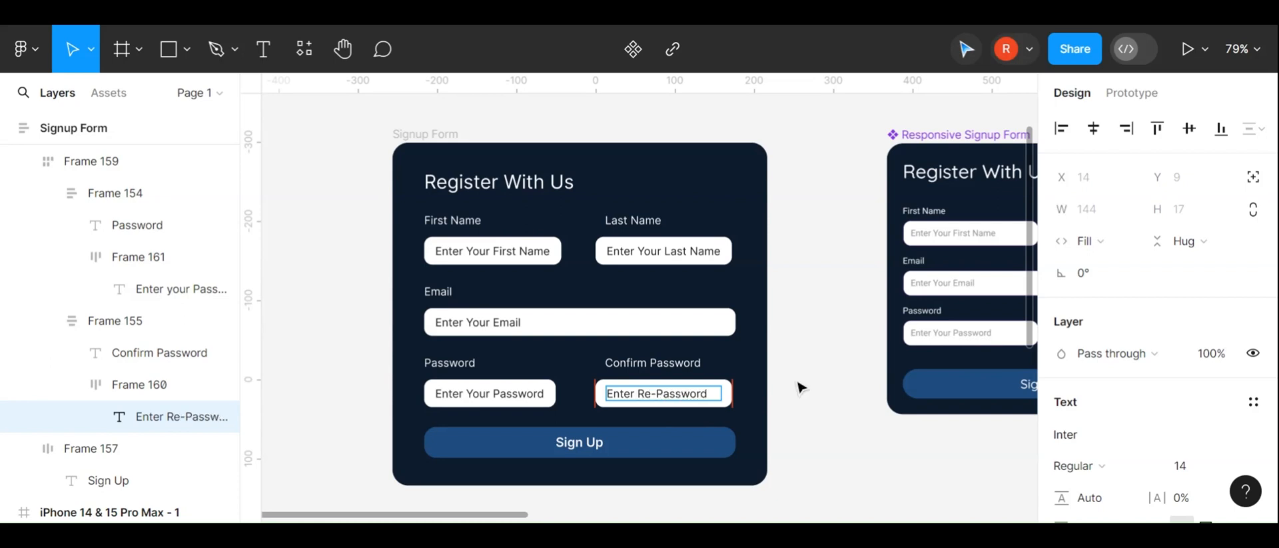
pyautogui.press('Escape')
# Wrap the name row, Email field and password row together in a new vertical auto layout frame
pyautogui.click(799, 385)
pyautogui.scroll(-2, 796, 385)
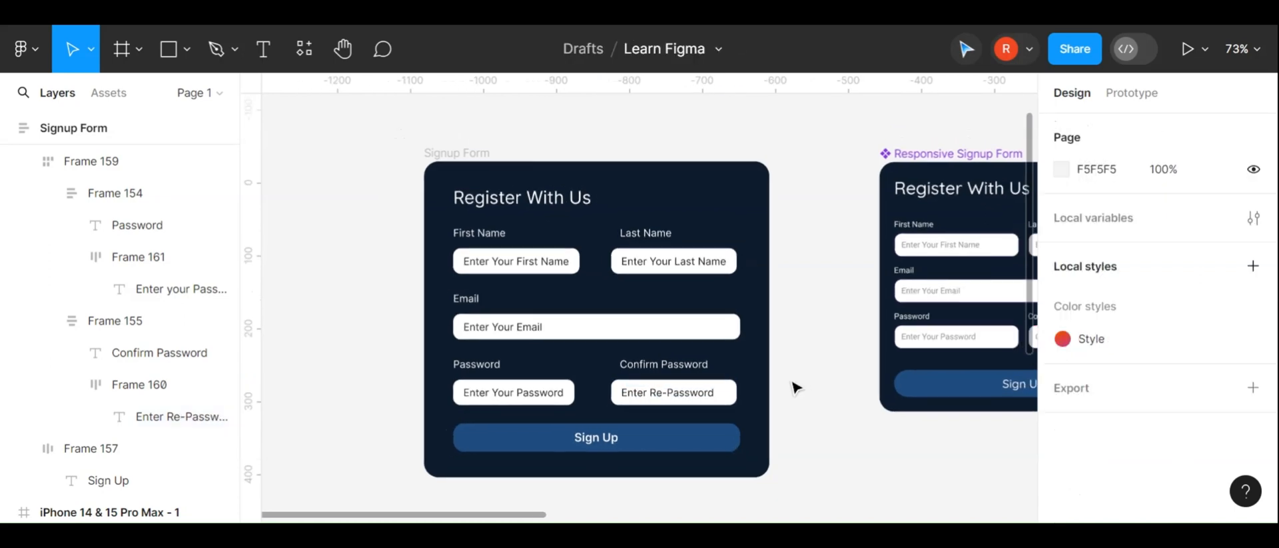
pyautogui.click(685, 373)
pyautogui.click(781, 318)
pyautogui.click(646, 310)
pyautogui.click(667, 378)
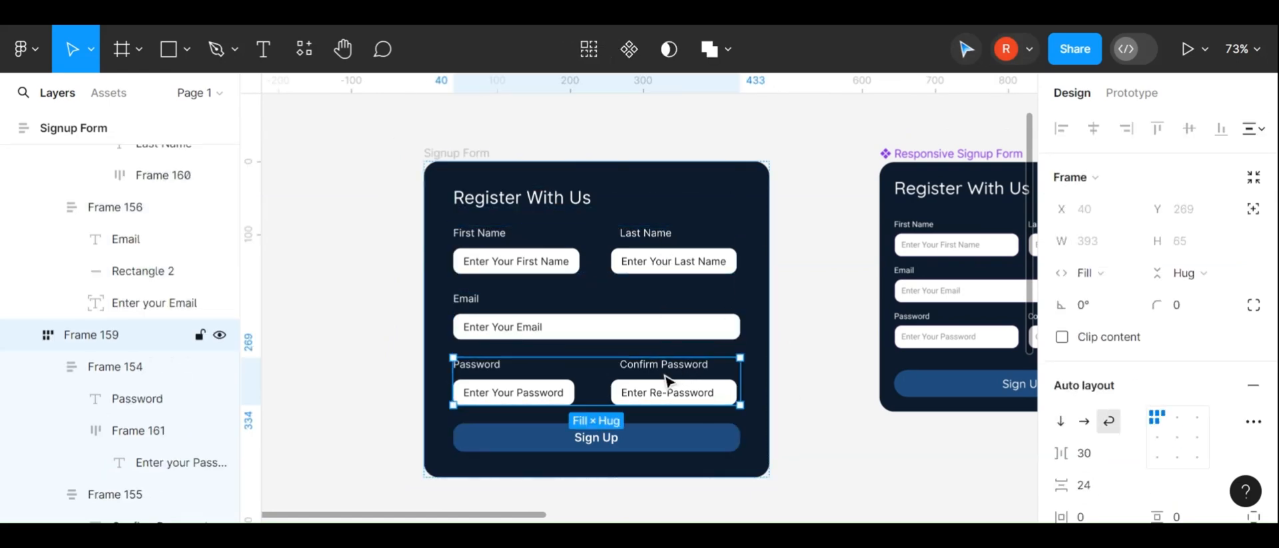
pyautogui.keyDown('shift'); pyautogui.click(658, 328); pyautogui.keyUp('shift')
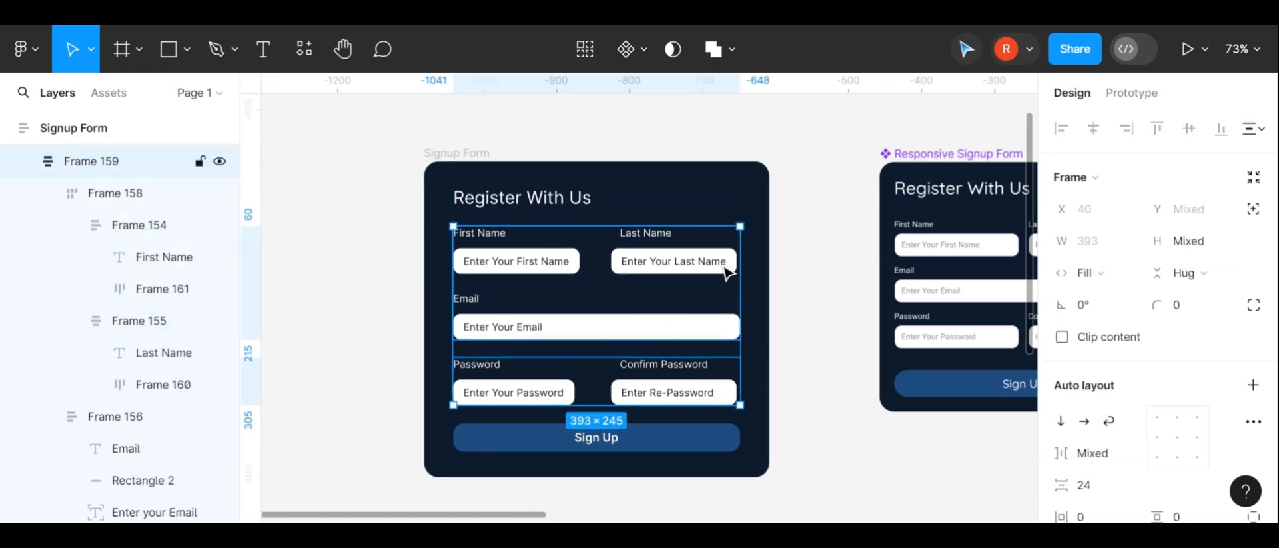
pyautogui.hotkey('shift', 'a')
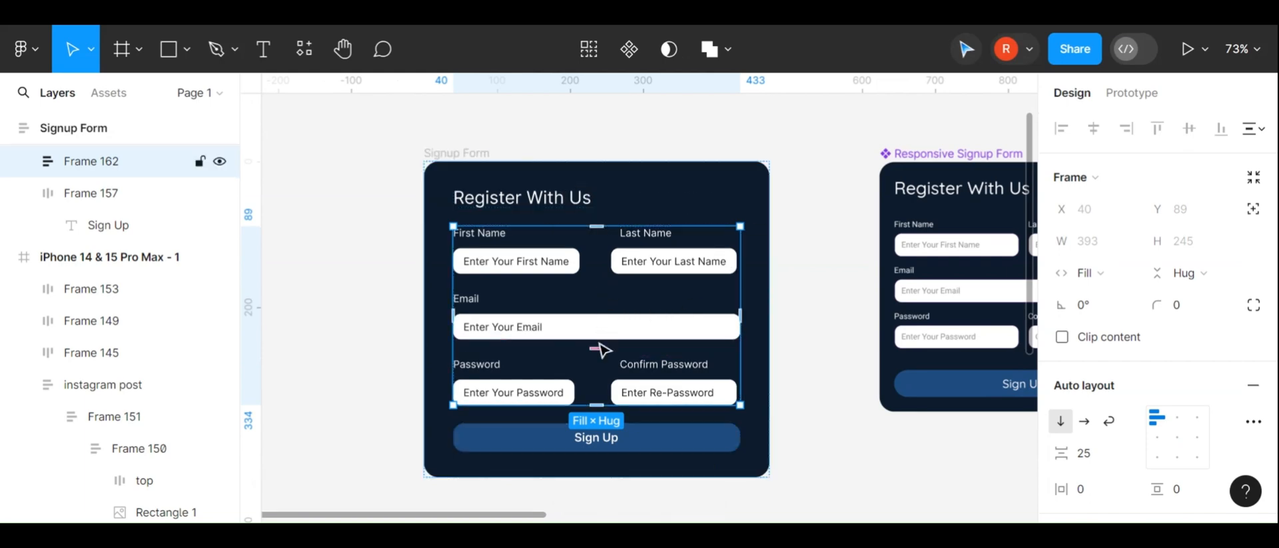
# Inspect the form's frames in the layers list, toggling visibility to identify each row and the wrapper frame
pyautogui.click(720, 352)
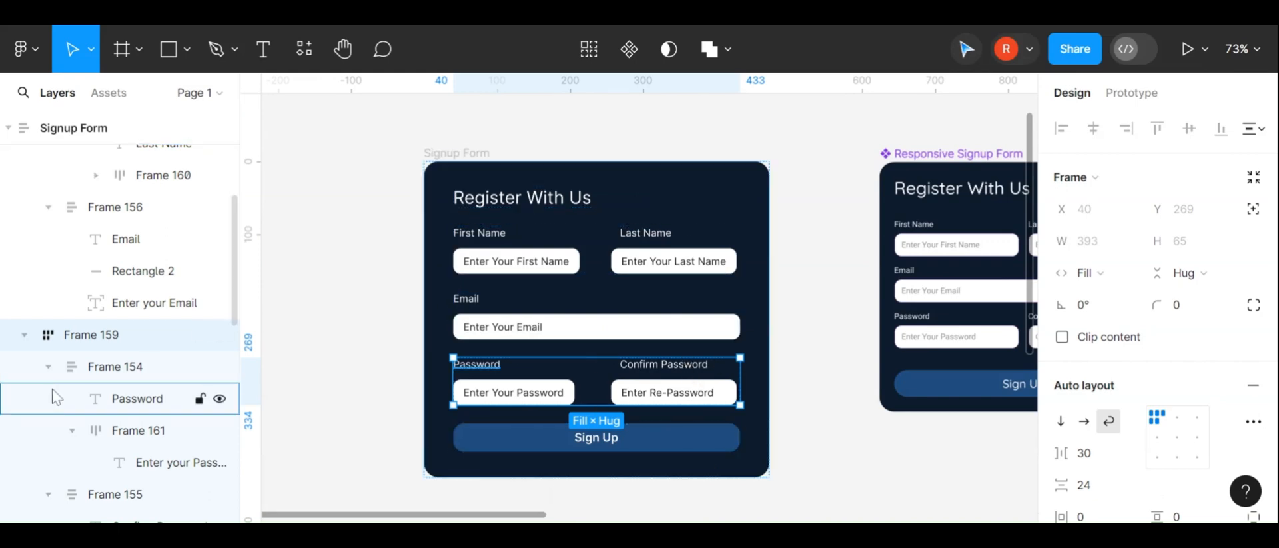
pyautogui.click(24, 334)
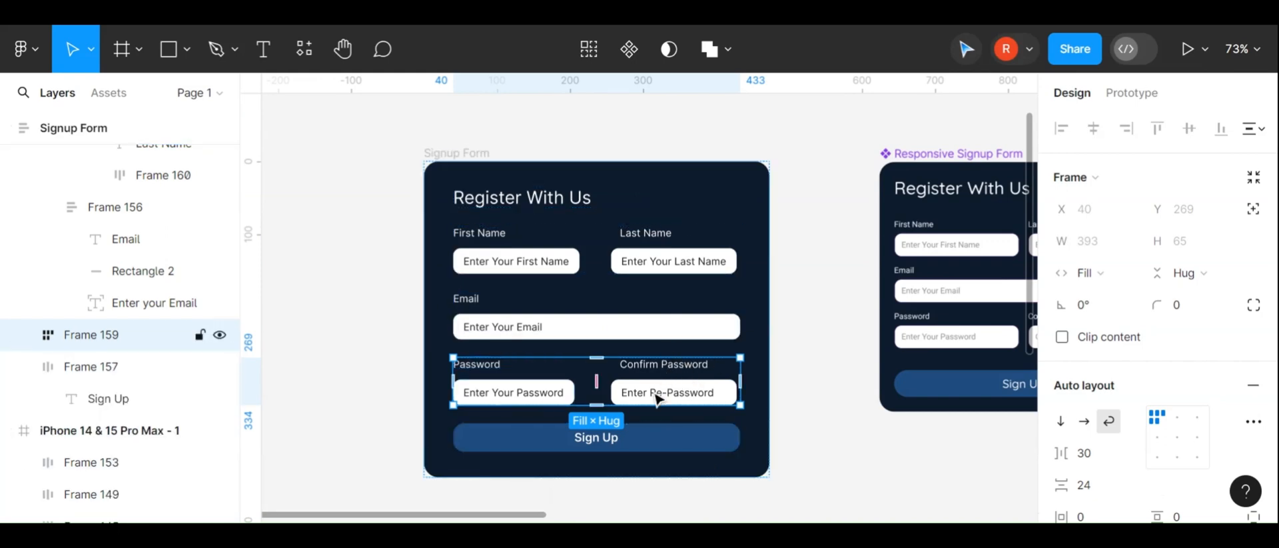
pyautogui.scroll(3, 131, 353)
pyautogui.click(48, 365)
pyautogui.scroll(2, 52, 366)
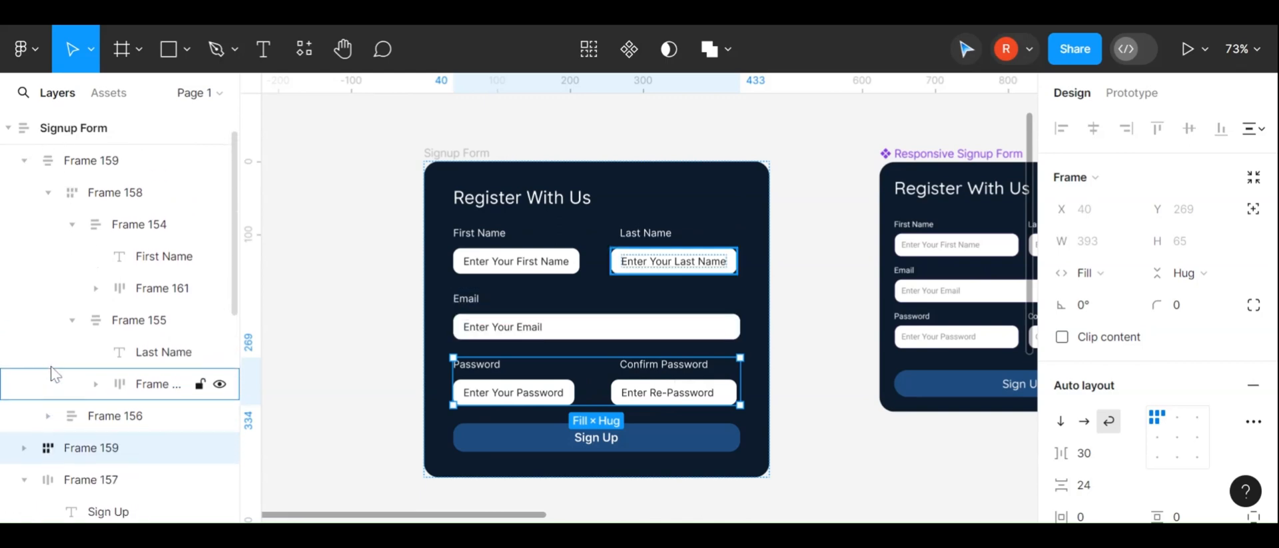
pyautogui.click(49, 193)
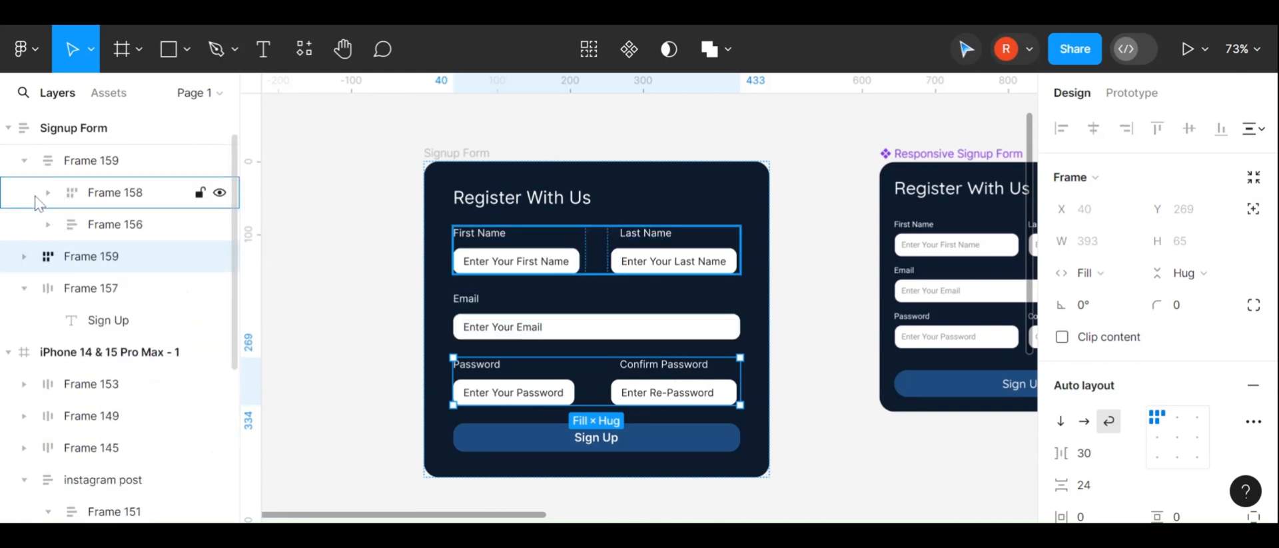
pyautogui.click(24, 289)
pyautogui.click(68, 295)
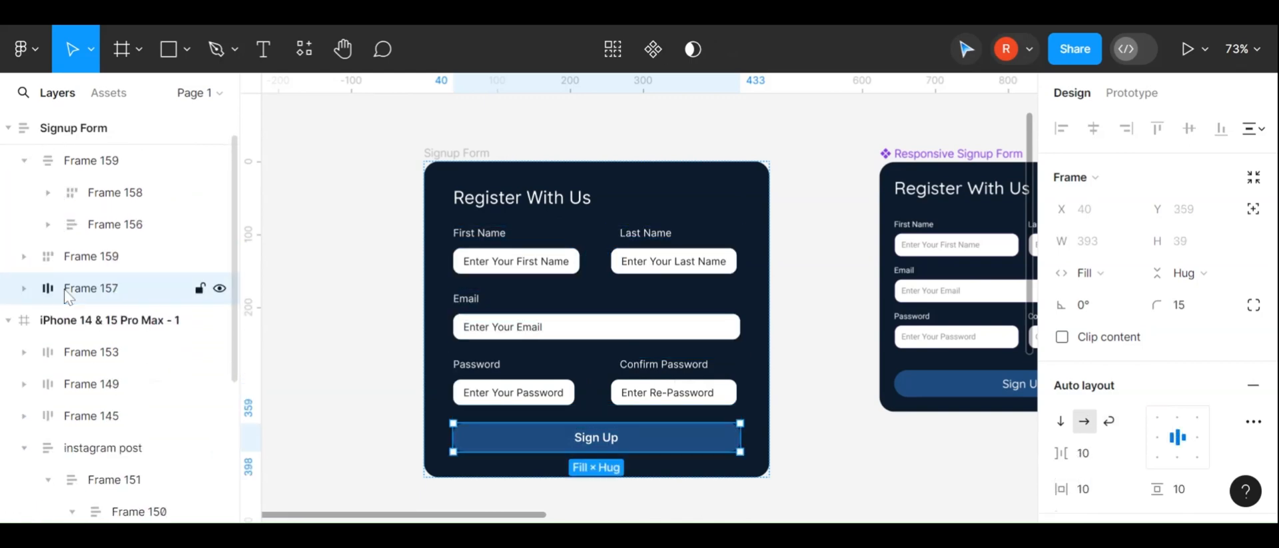
pyautogui.click(92, 261)
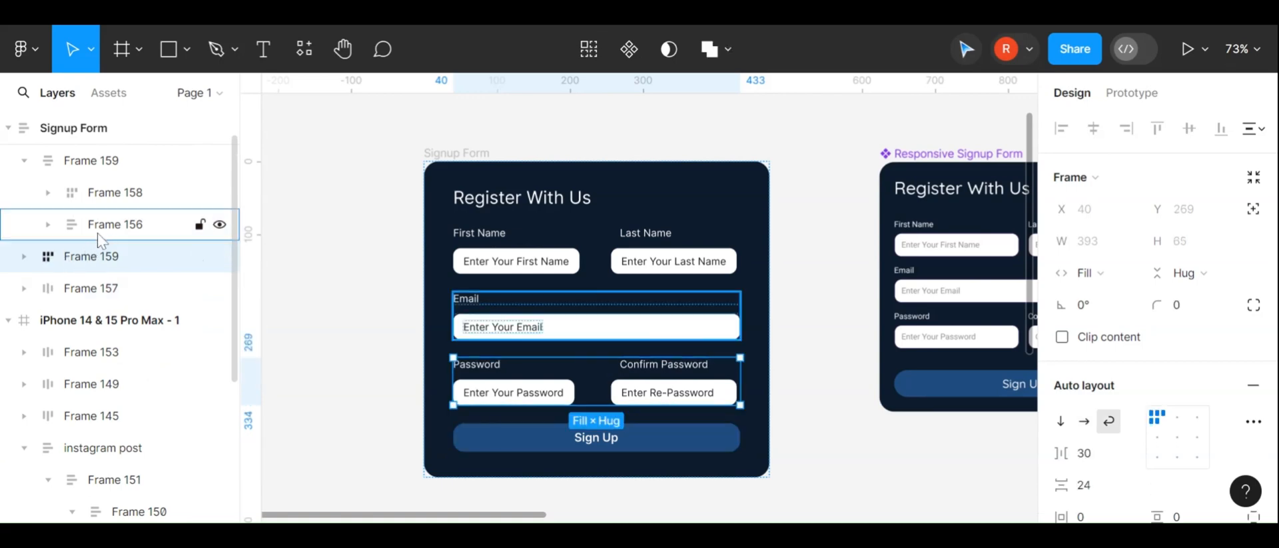
pyautogui.click(100, 237)
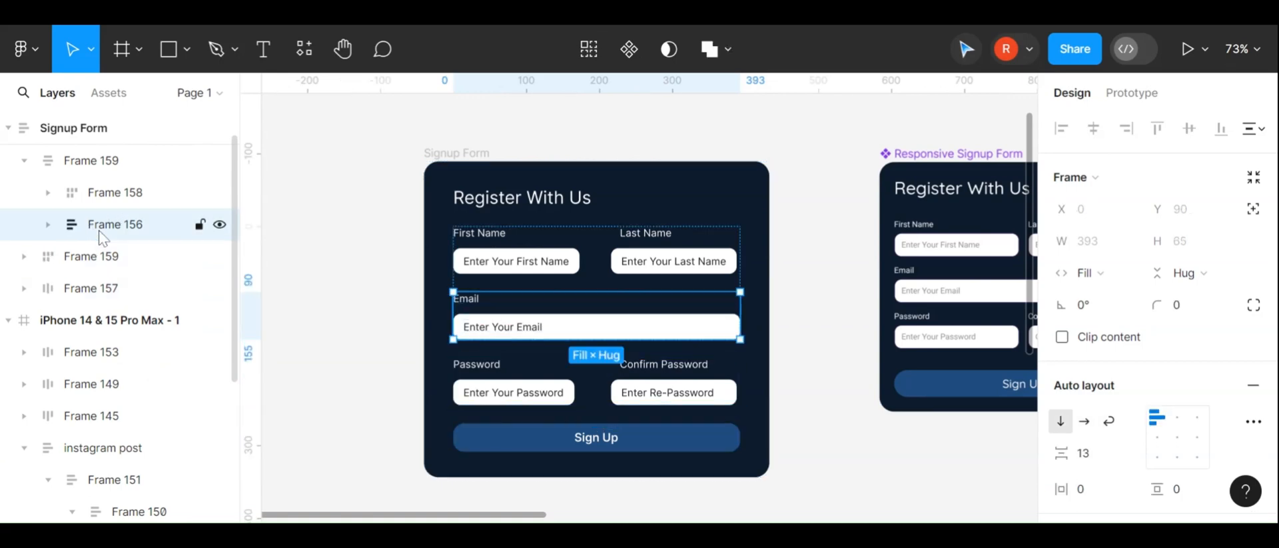
pyautogui.click(219, 225)
pyautogui.click(219, 225)
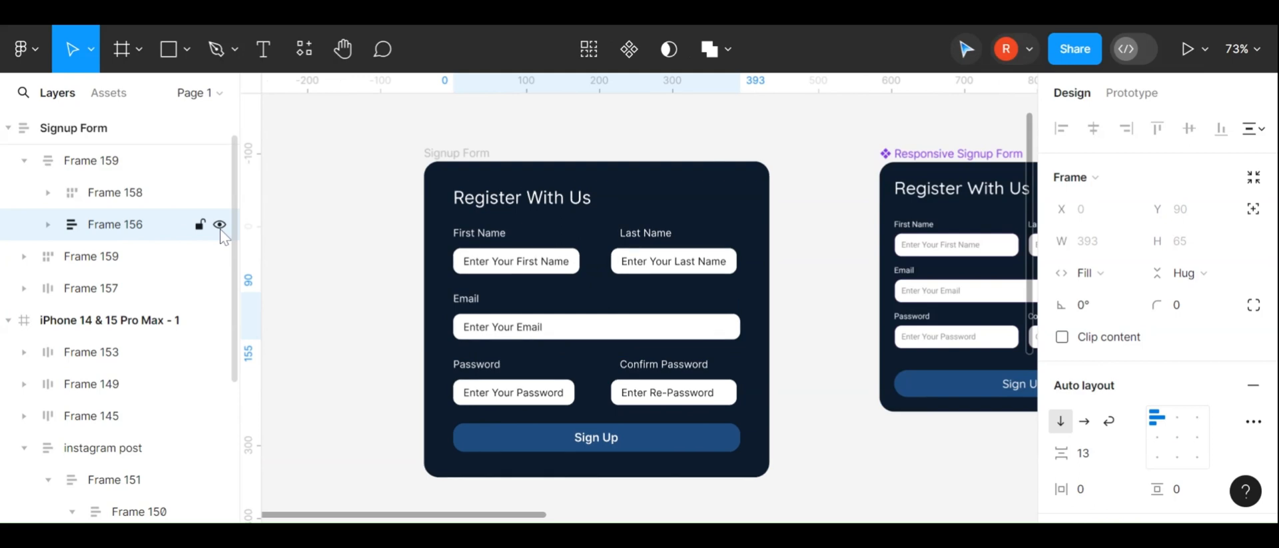
pyautogui.click(219, 193)
pyautogui.click(220, 193)
pyautogui.click(24, 161)
pyautogui.click(60, 199)
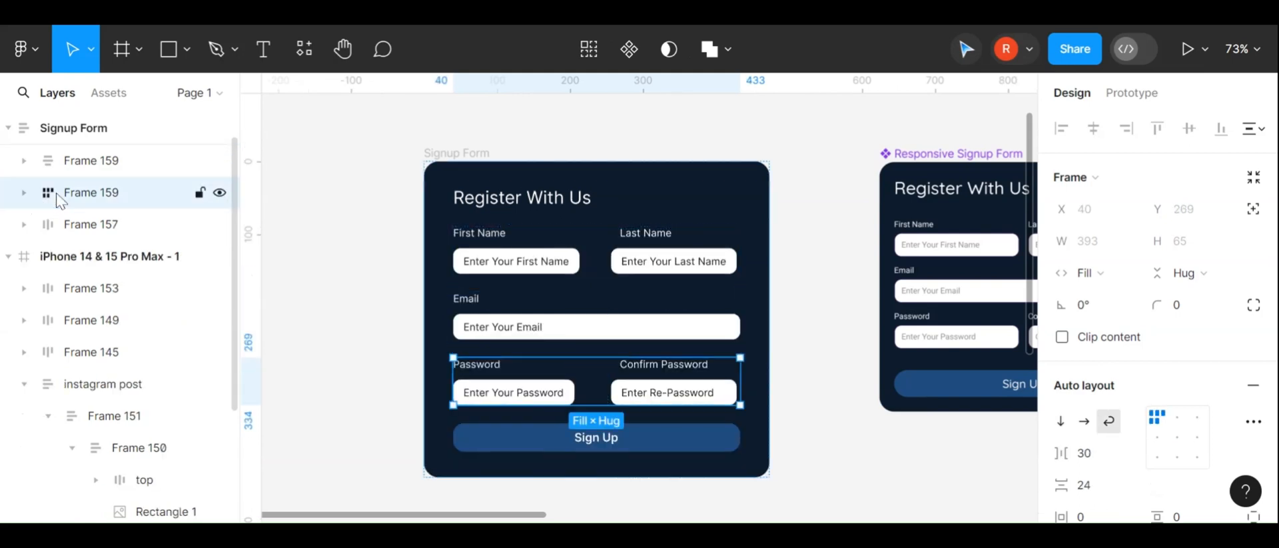
pyautogui.click(86, 224)
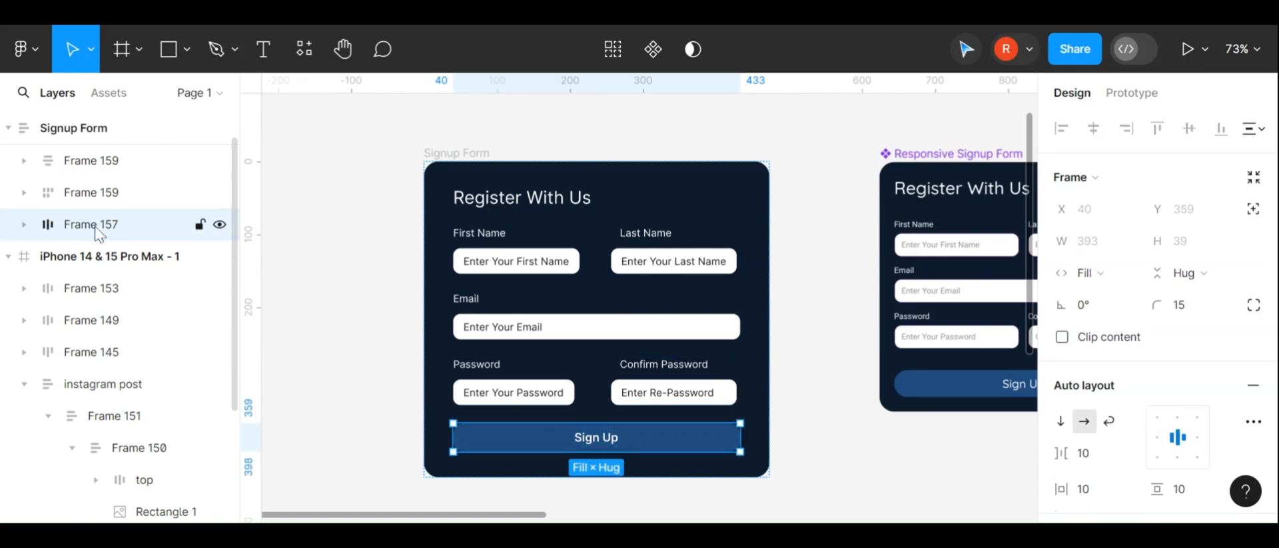
pyautogui.click(104, 206)
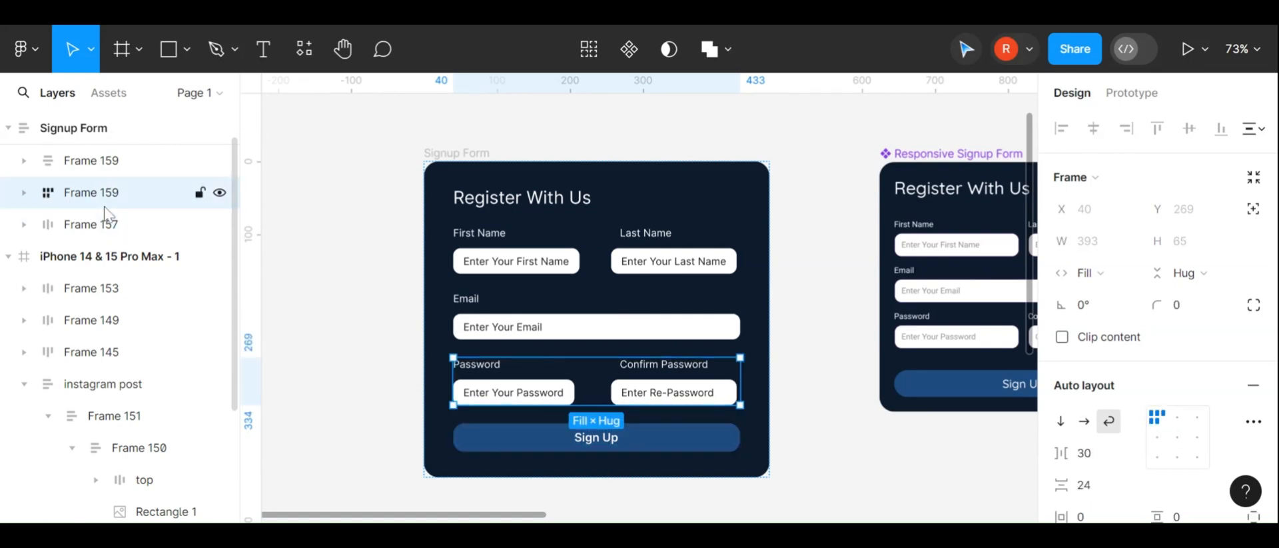
# Move the password row into the new vertical wrapper frame
pyautogui.click(115, 172)
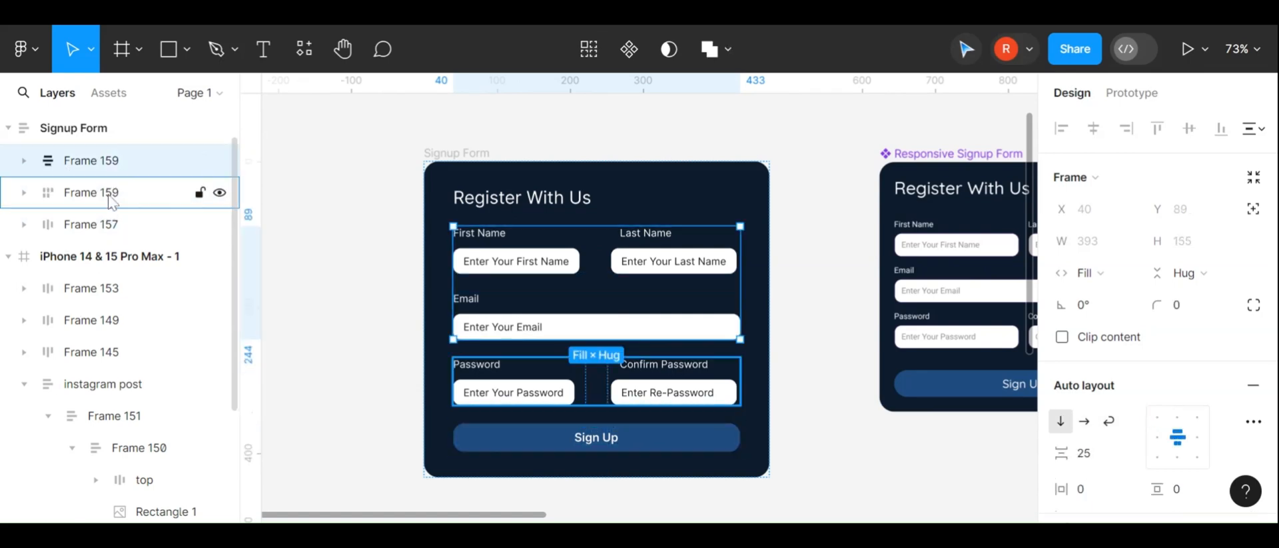
pyautogui.click(112, 194)
pyautogui.moveTo(110, 170); pyautogui.dragTo(110, 170)
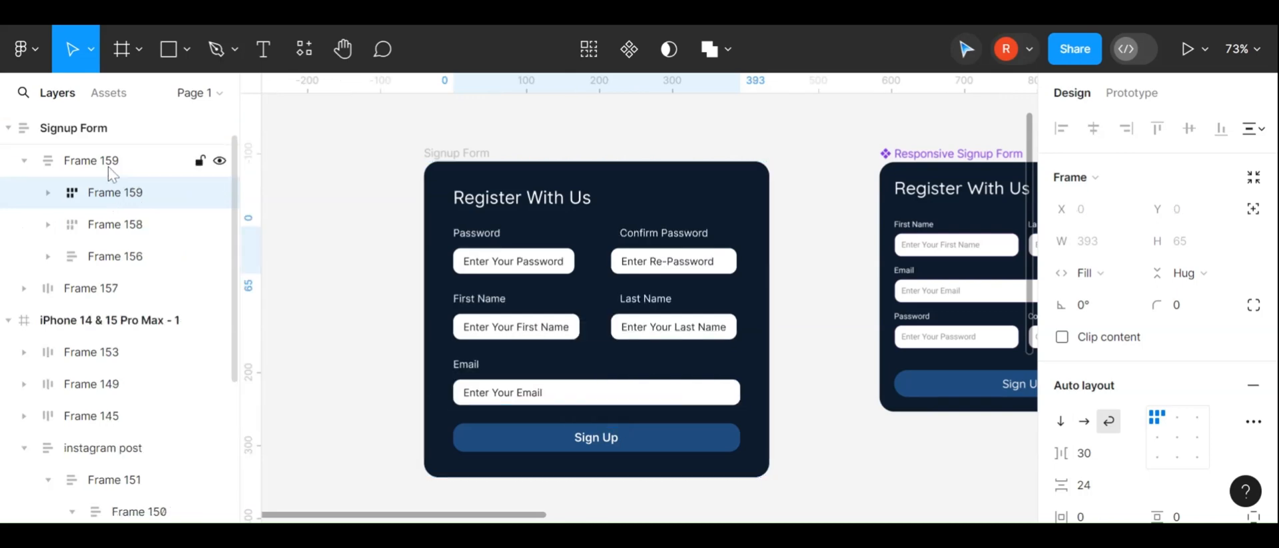
# Reorder the wrapper's contents to the name row, the Email field, then the password row
pyautogui.click(115, 226)
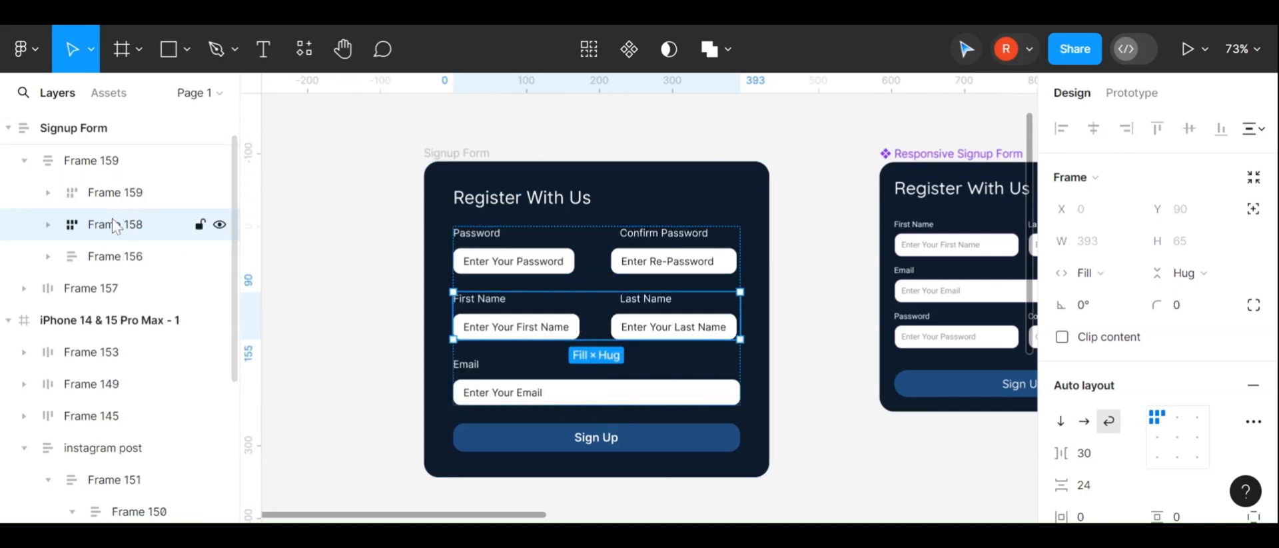
pyautogui.click(120, 257)
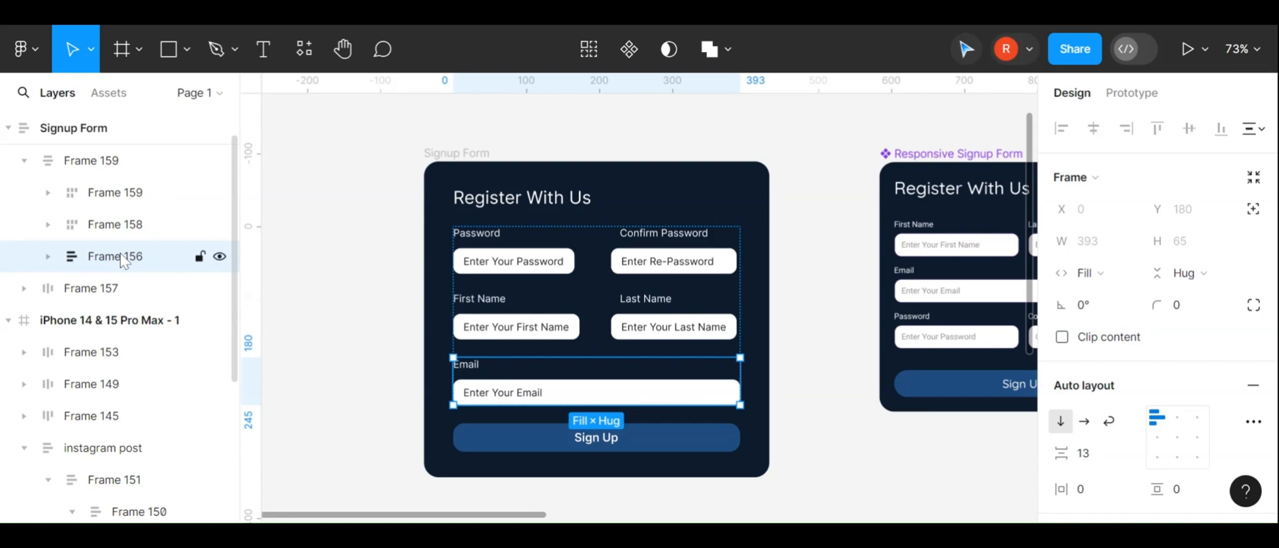
pyautogui.moveTo(122, 260); pyautogui.dragTo(123, 222)
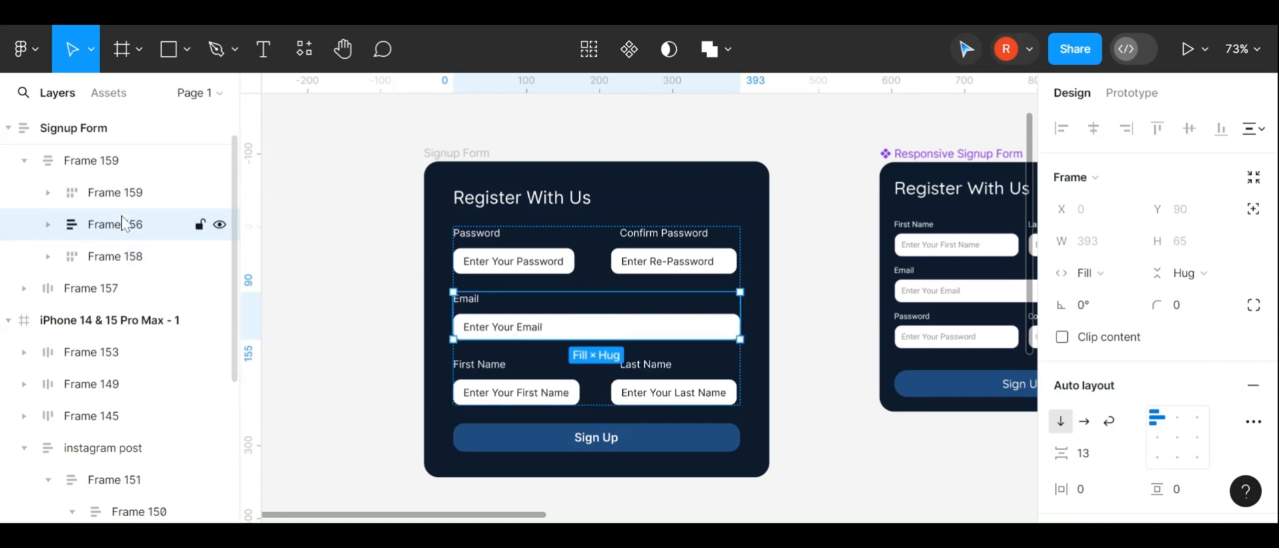
pyautogui.click(816, 368)
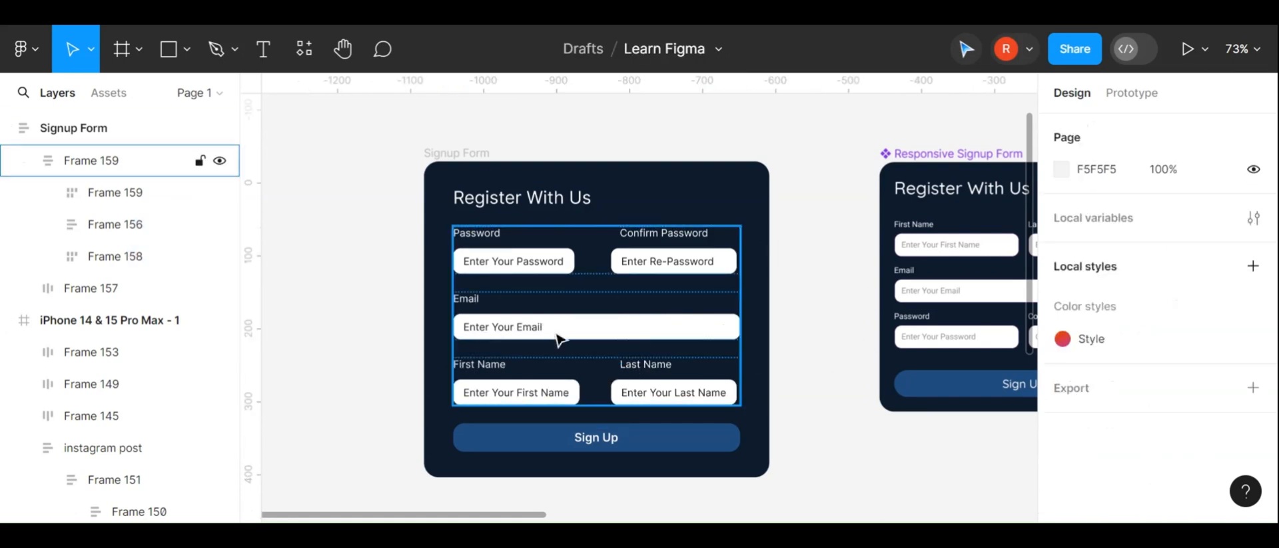
pyautogui.click(132, 194)
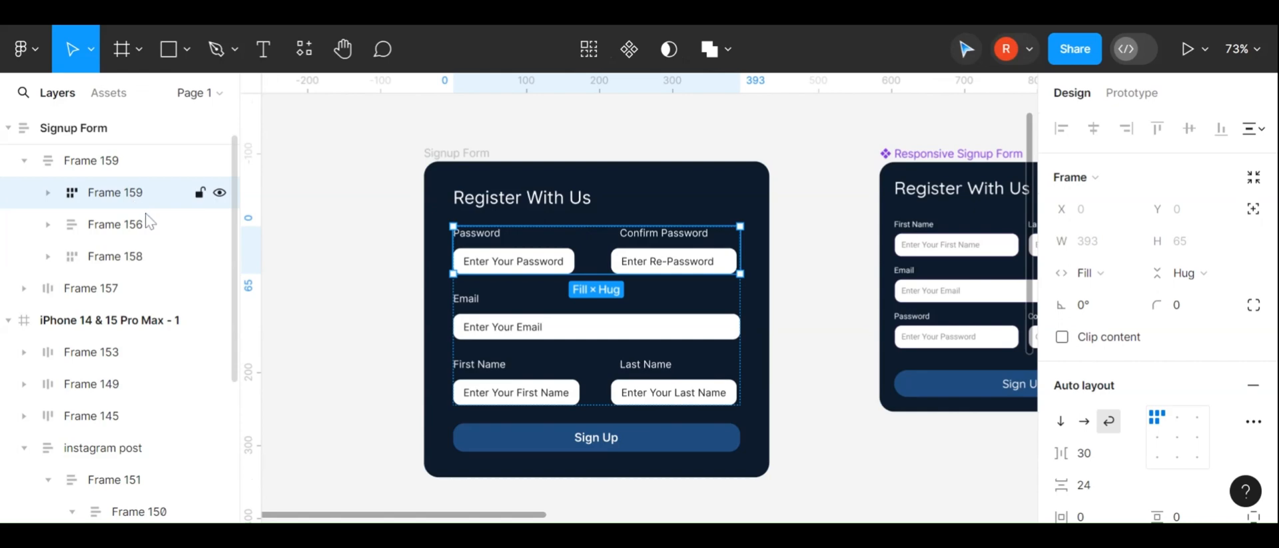
pyautogui.click(219, 193)
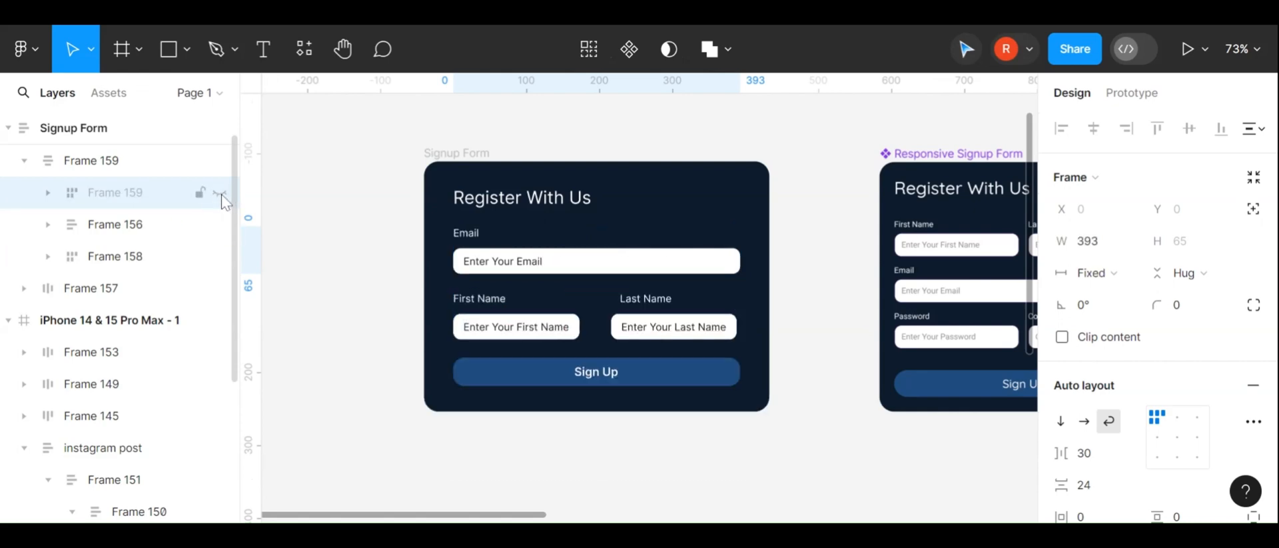
pyautogui.click(220, 193)
pyautogui.moveTo(143, 194); pyautogui.dragTo(142, 272)
pyautogui.click(137, 223)
pyautogui.moveTo(137, 224); pyautogui.dragTo(137, 191)
# Move the name row below the password row inside the wrapper frame
pyautogui.click(760, 347)
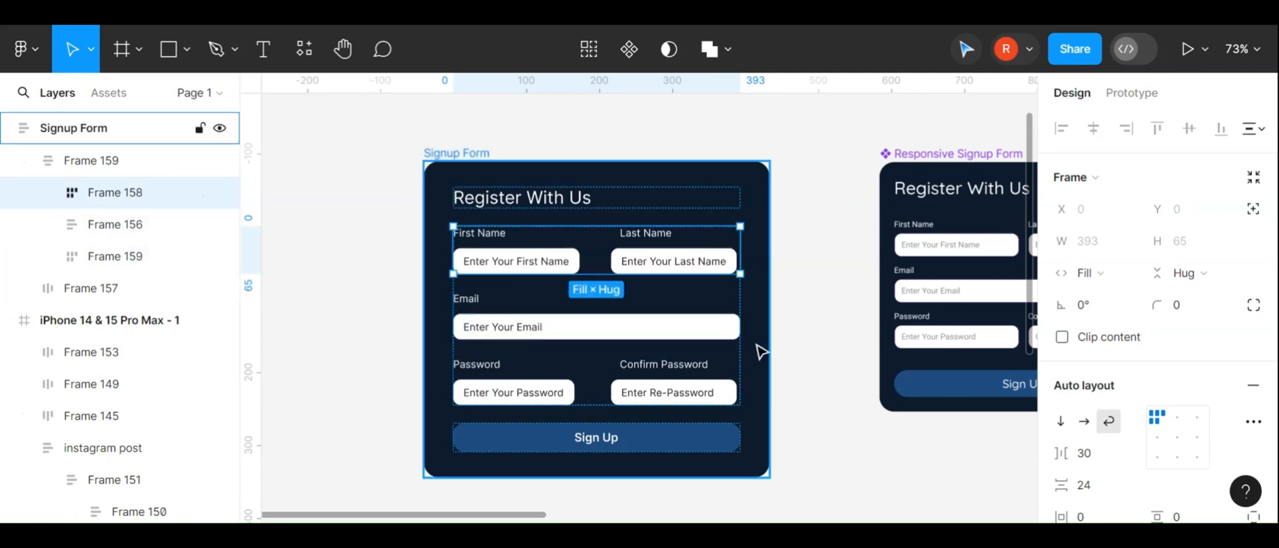
pyautogui.click(820, 331)
pyautogui.scroll(2, 820, 331)
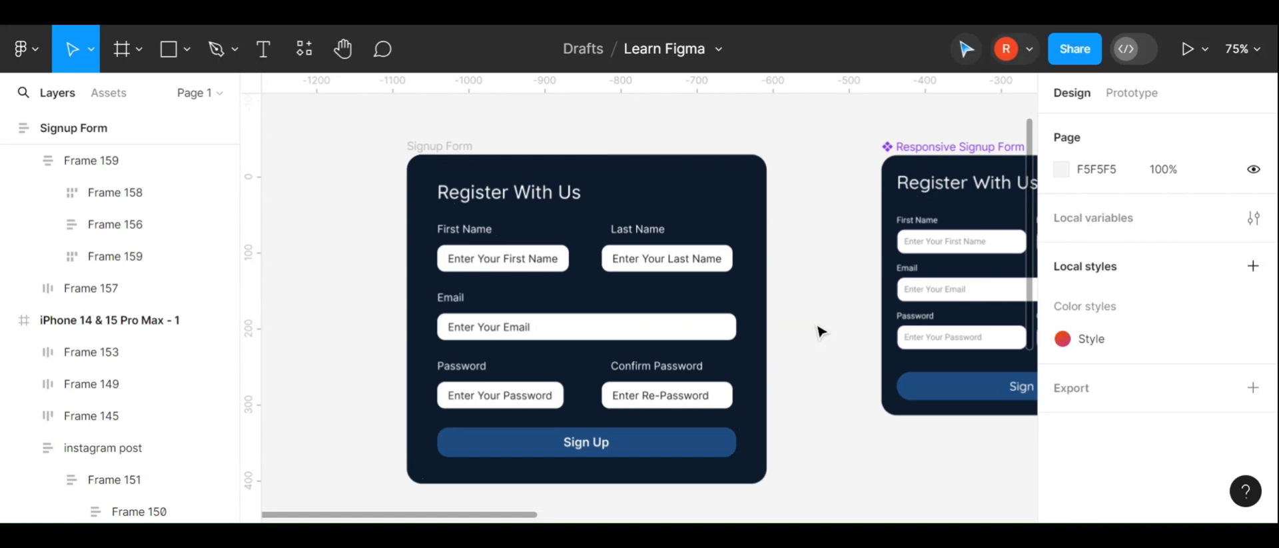
pyautogui.click(407, 136)
pyautogui.click(543, 248)
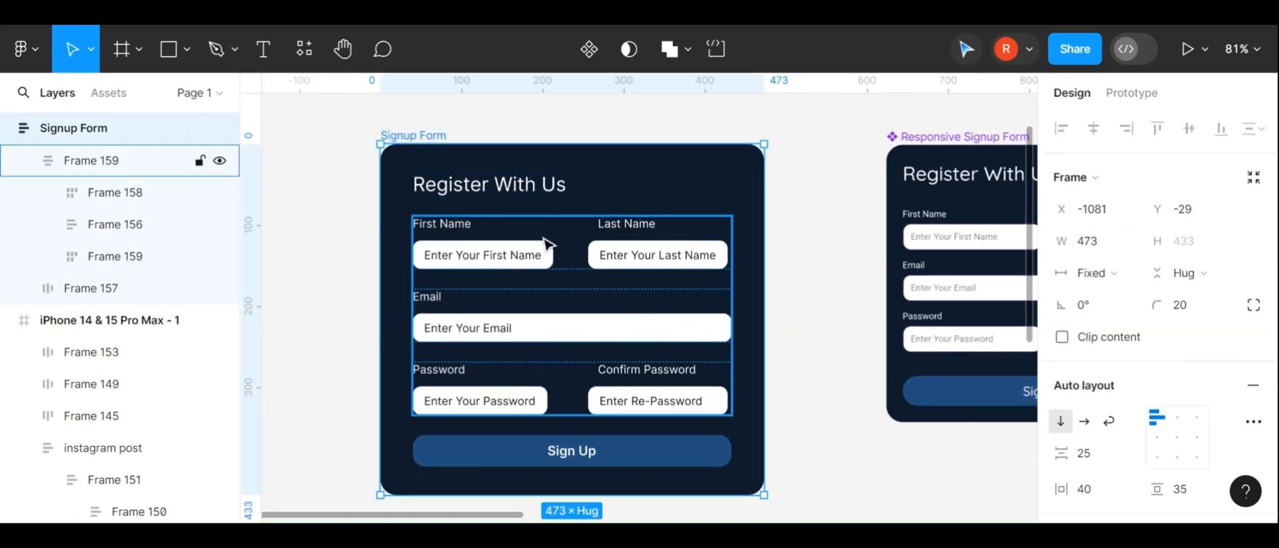
pyautogui.click(544, 247)
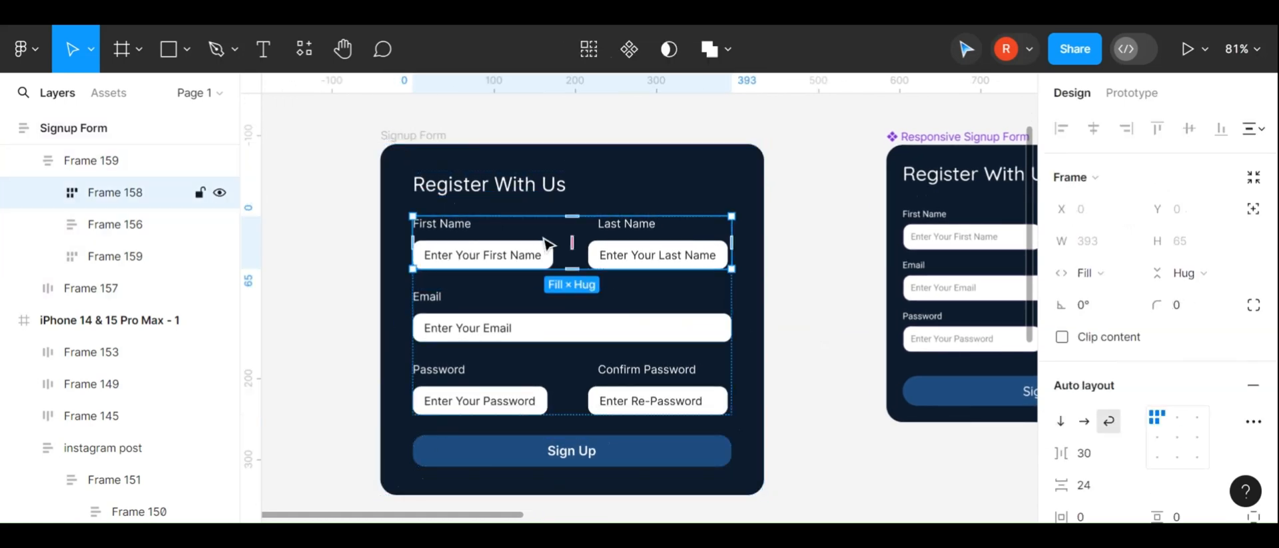
pyautogui.press('Down')
pyautogui.press('Down')
pyautogui.press('Up')
pyautogui.press('Up')
pyautogui.press('Down')
pyautogui.press('Down')
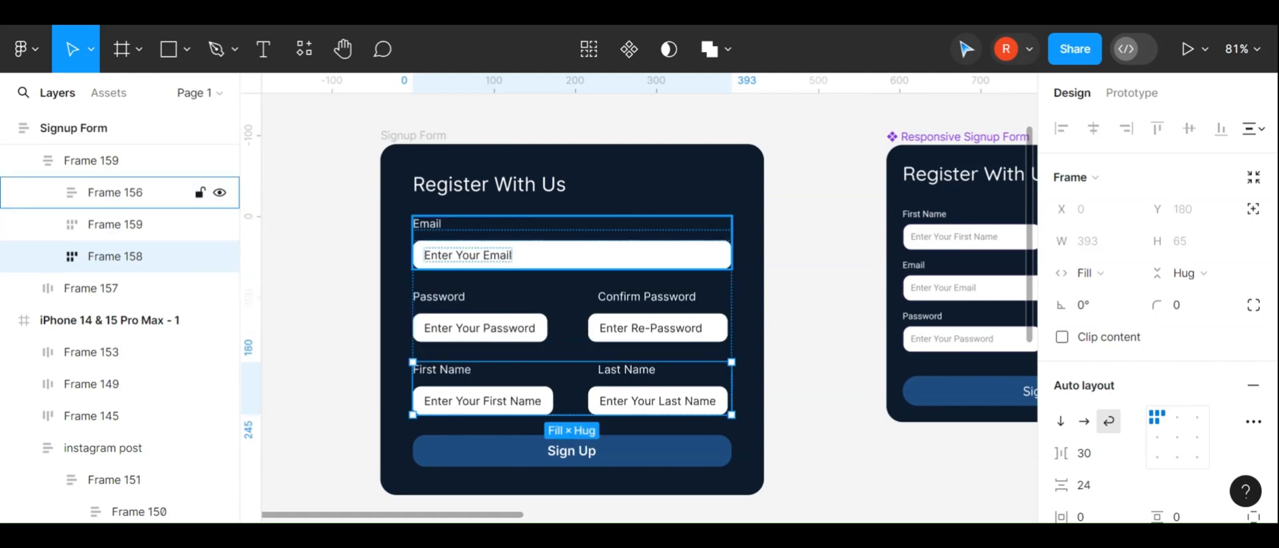
pyautogui.press('Delete')
pyautogui.hotkey('ctrl', 'z')
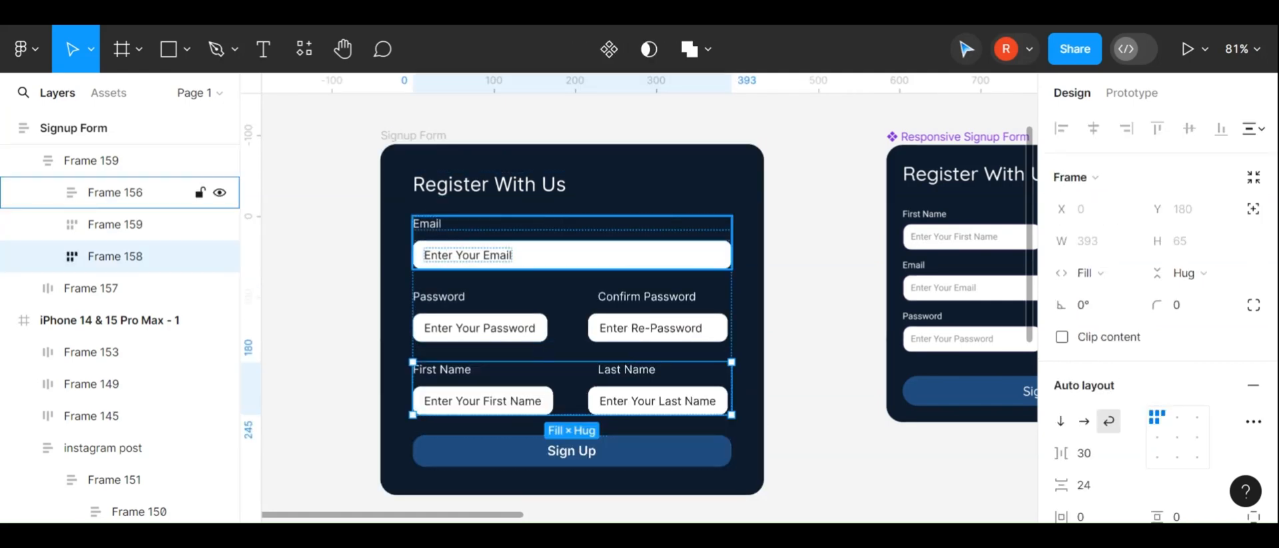
# Widen the Signup Form card to 480 px
pyautogui.click(833, 346)
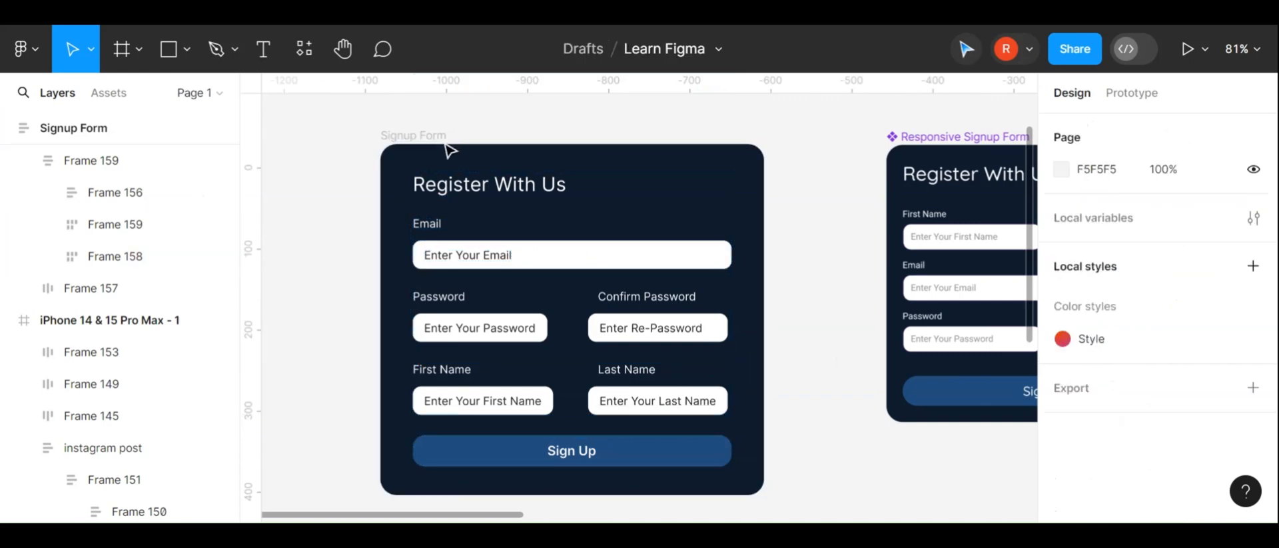
pyautogui.click(408, 138)
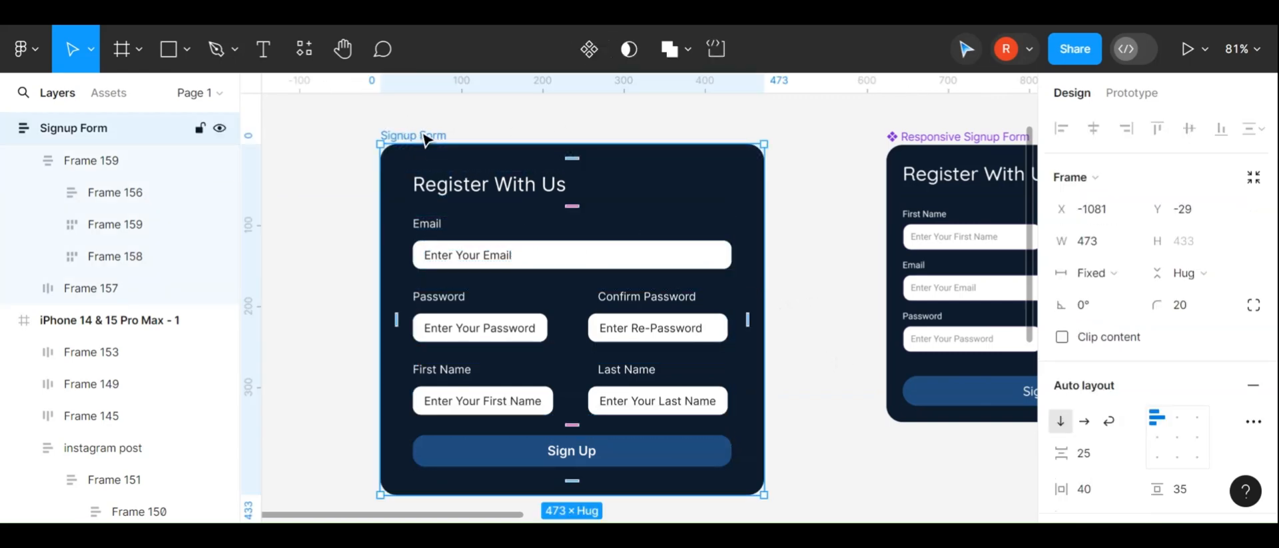
pyautogui.moveTo(763, 265)
pyautogui.mouseDown()
pyautogui.moveTo(550, 271)
pyautogui.moveTo(813, 256)
pyautogui.moveTo(770, 257)
pyautogui.mouseUp()
pyautogui.scroll(-5, 582, 272)
pyautogui.scroll(2, 770, 256)
pyautogui.scroll(2, 769, 257)
# Move the name row back to the top of the wrapper frame
pyautogui.click(640, 289)
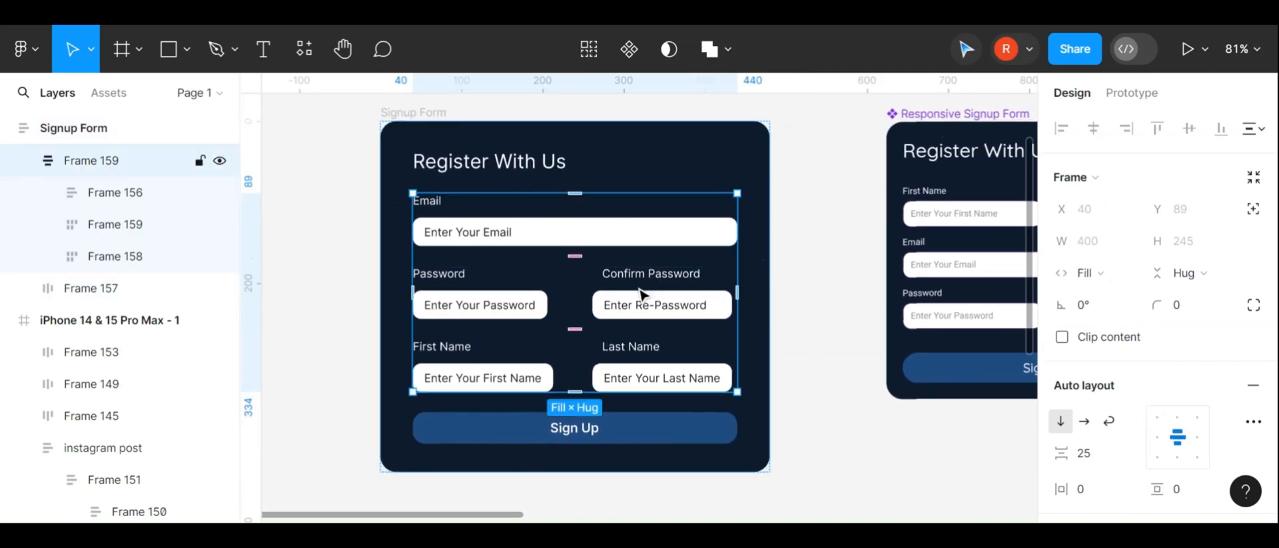
pyautogui.click(640, 366)
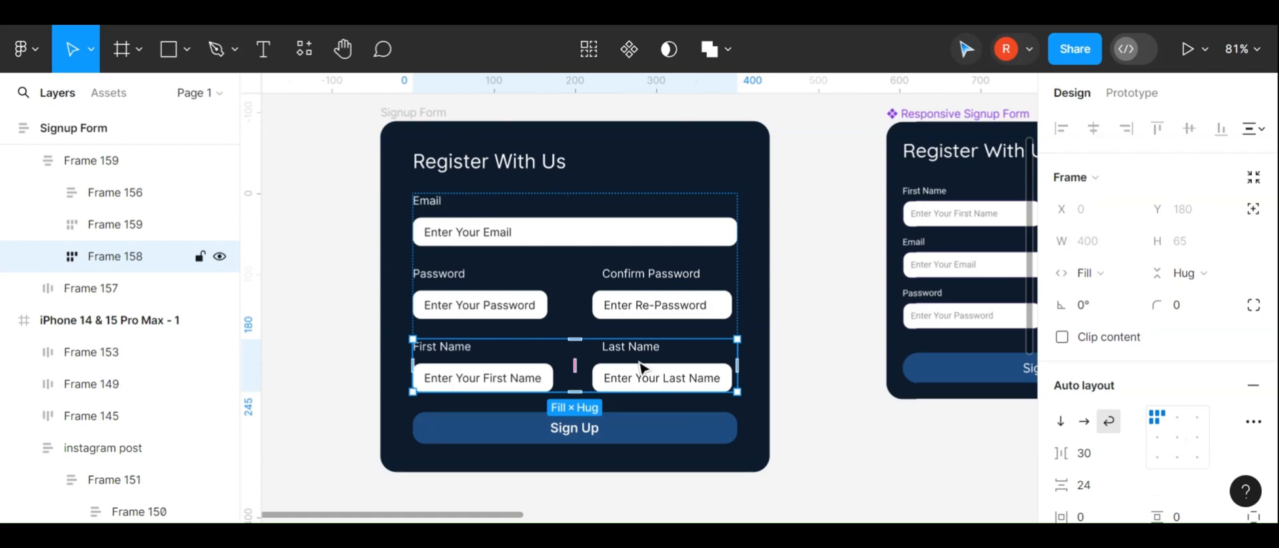
pyautogui.press('Up')
pyautogui.press('Up')
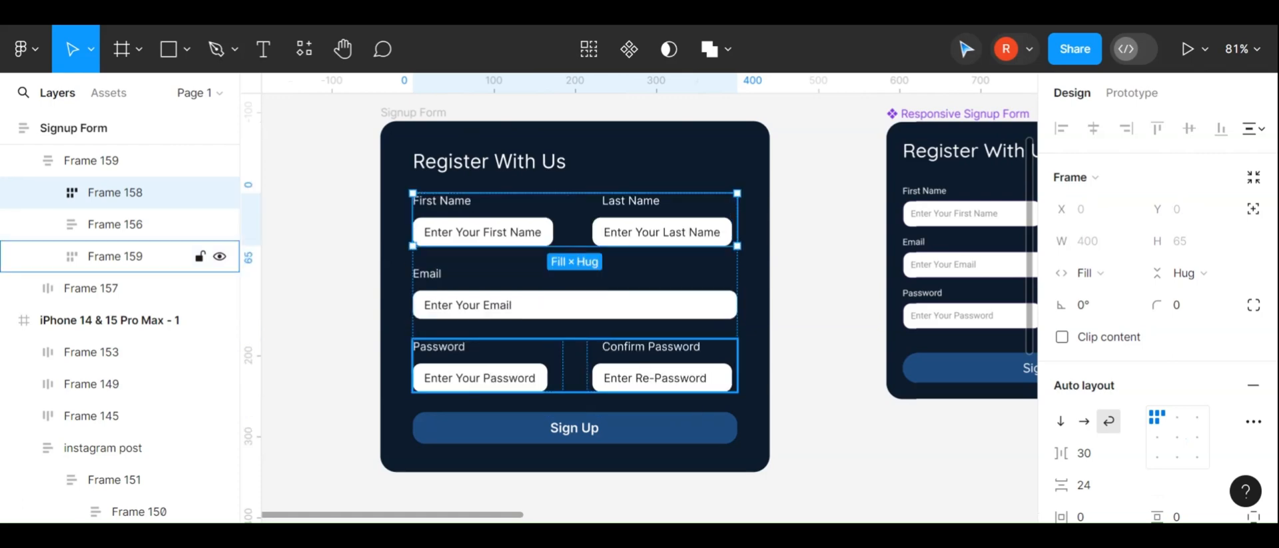
pyautogui.click(751, 329)
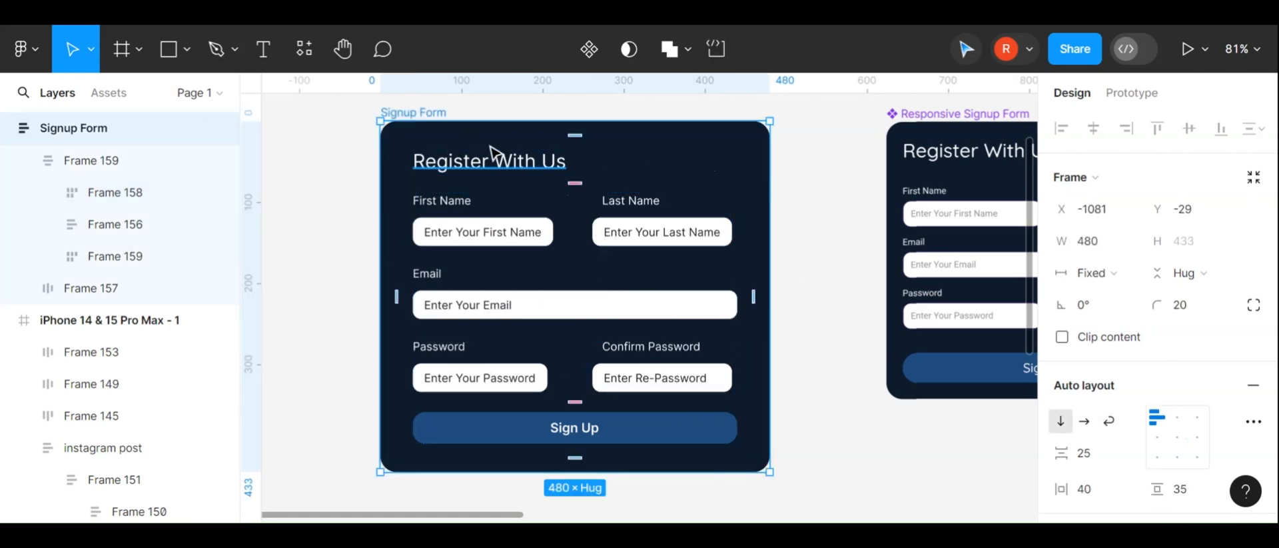
pyautogui.scroll(-3, 677, 250)
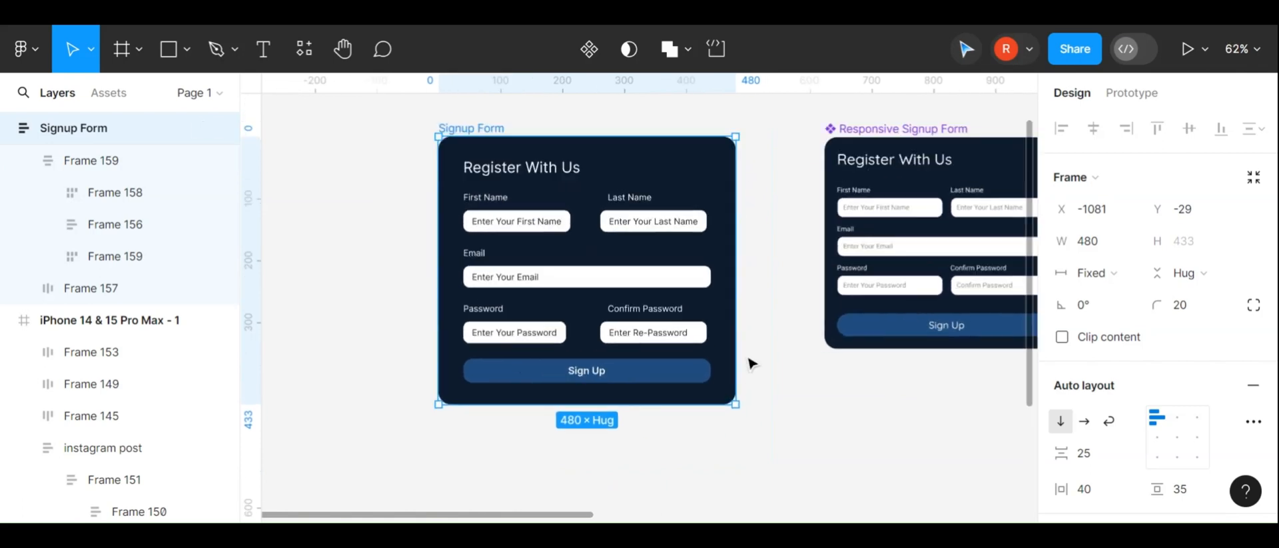